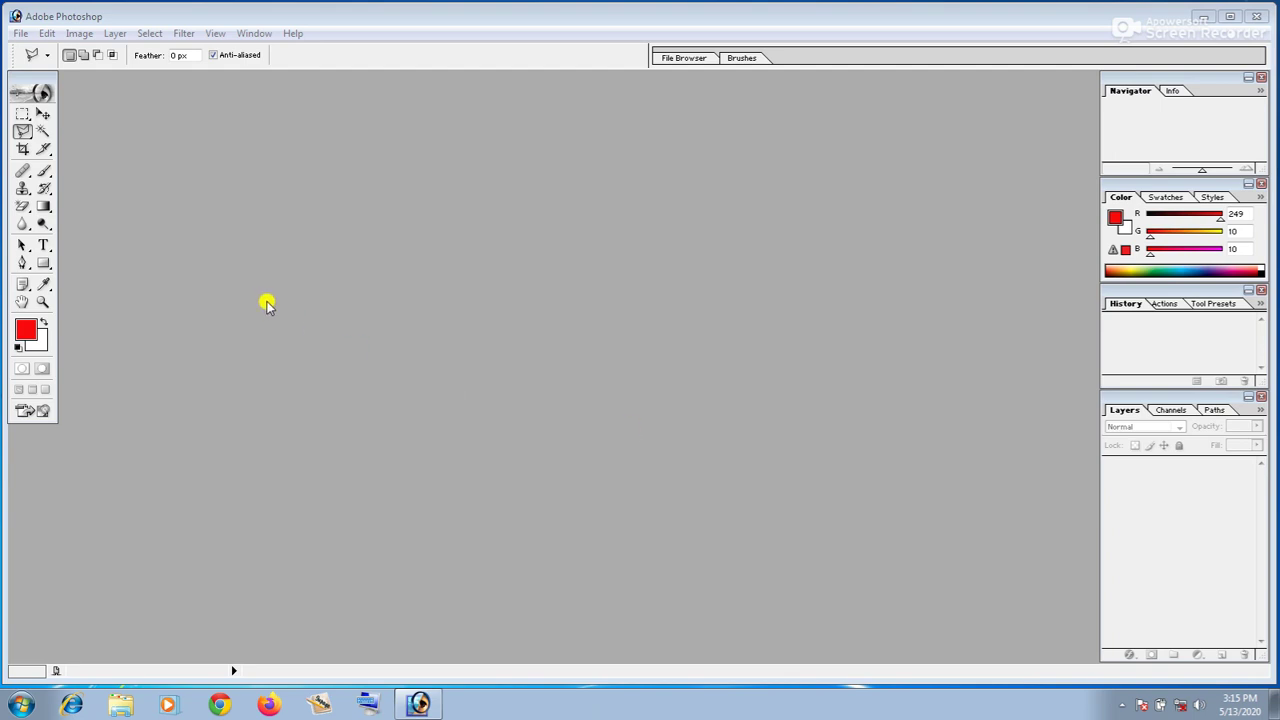
- Maximize the program window, close the Navigator, History and Color palettes, and move the toolbox against the workspace's left edge
mouse_move(31, 82)
left_mouse_down()
mouse_move(37, 92)
mouse_move(14, 83)
left_mouse_up()
left_click(1230, 16)
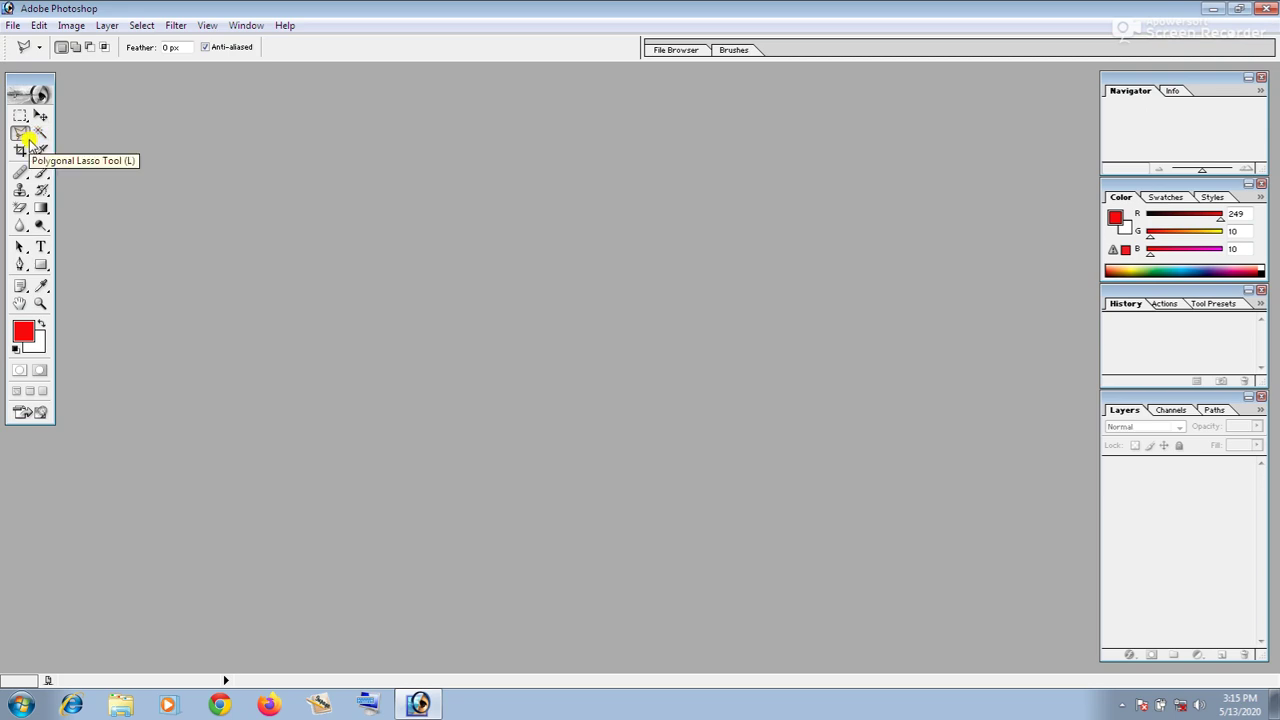
left_click(1261, 77)
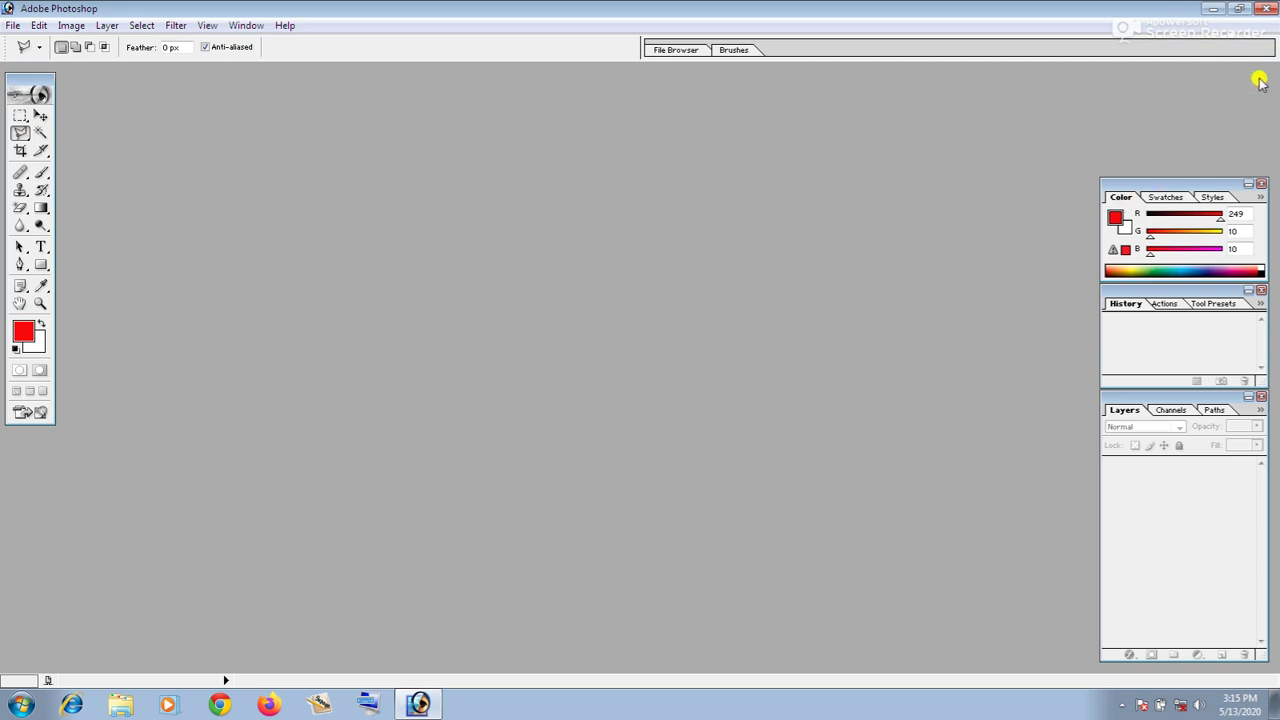
left_click(1261, 291)
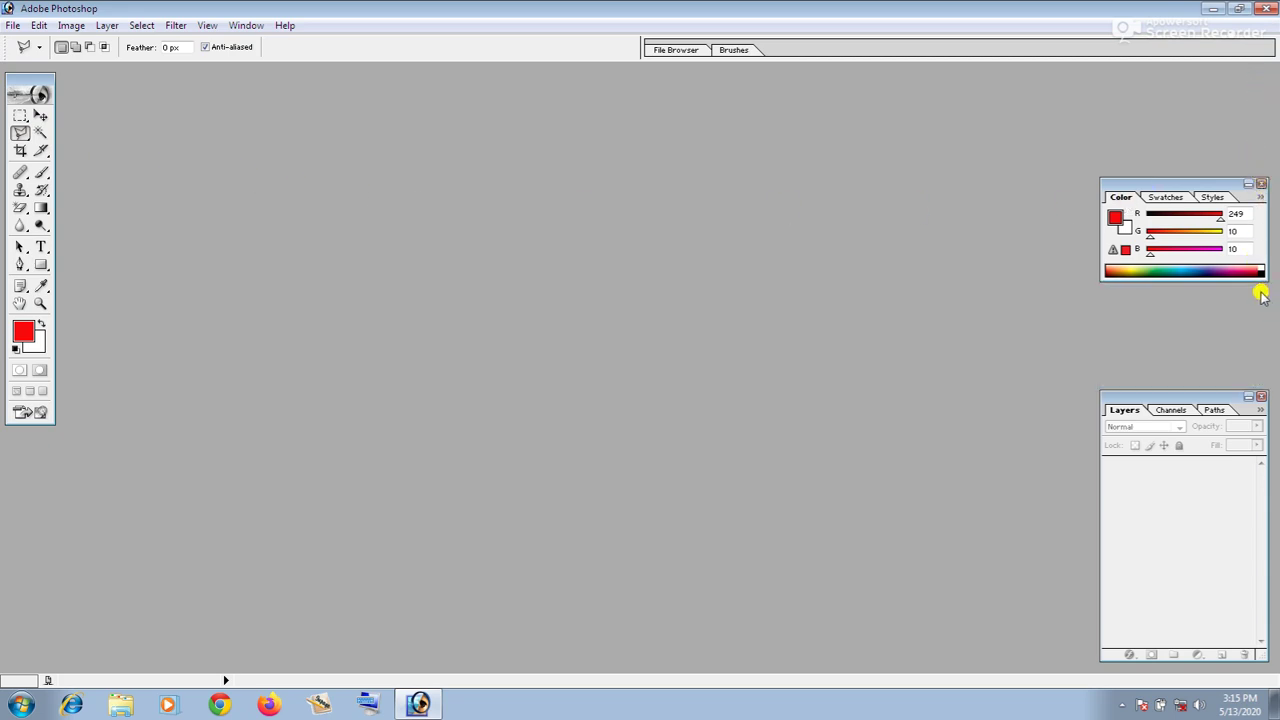
left_click(1261, 185)
left_click_drag(32, 90, 26, 80)
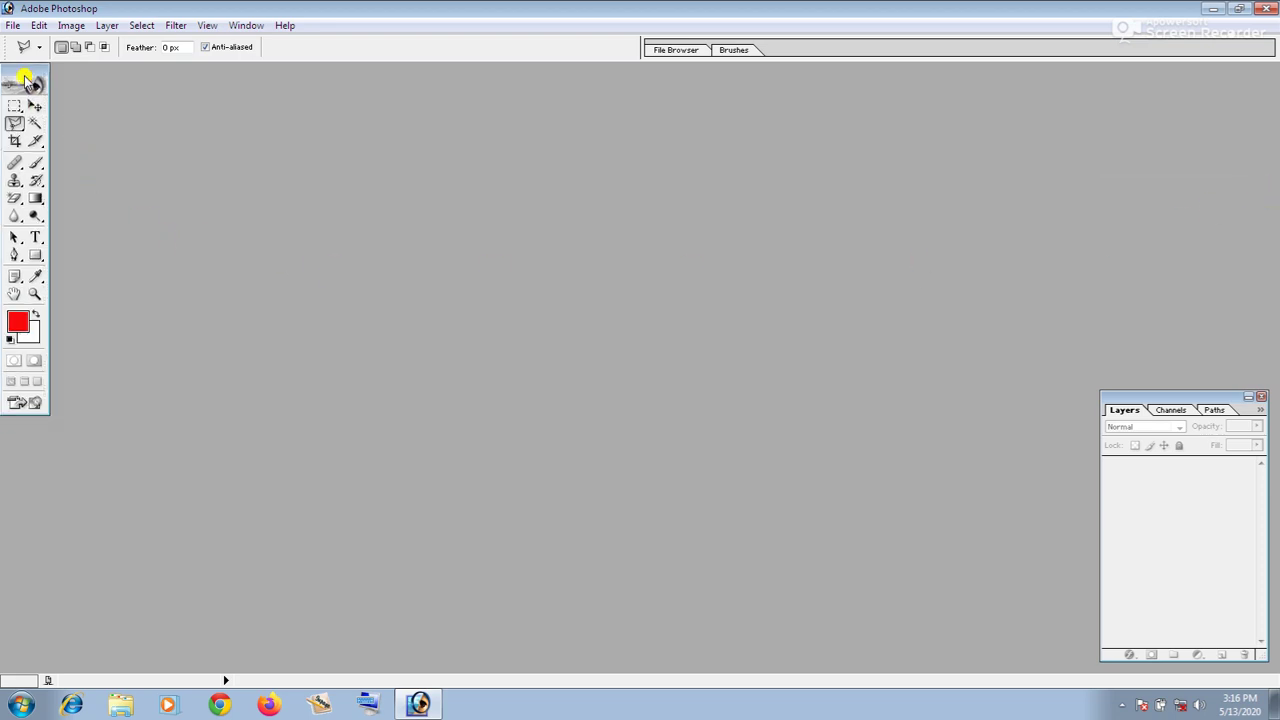
- Start opening an image and browse to drive E, folder ALL PICS B, subfolder Full HD Wallpapers Collection (2)
left_click(16, 26)
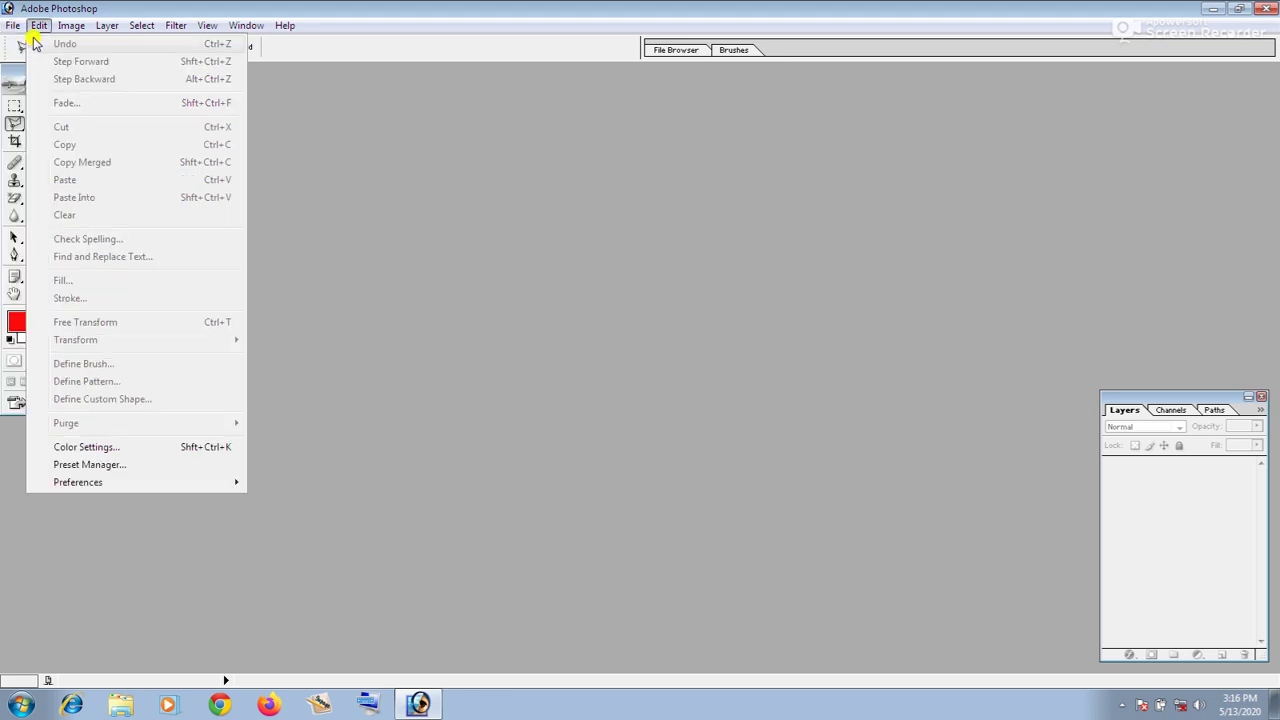
left_click(24, 62)
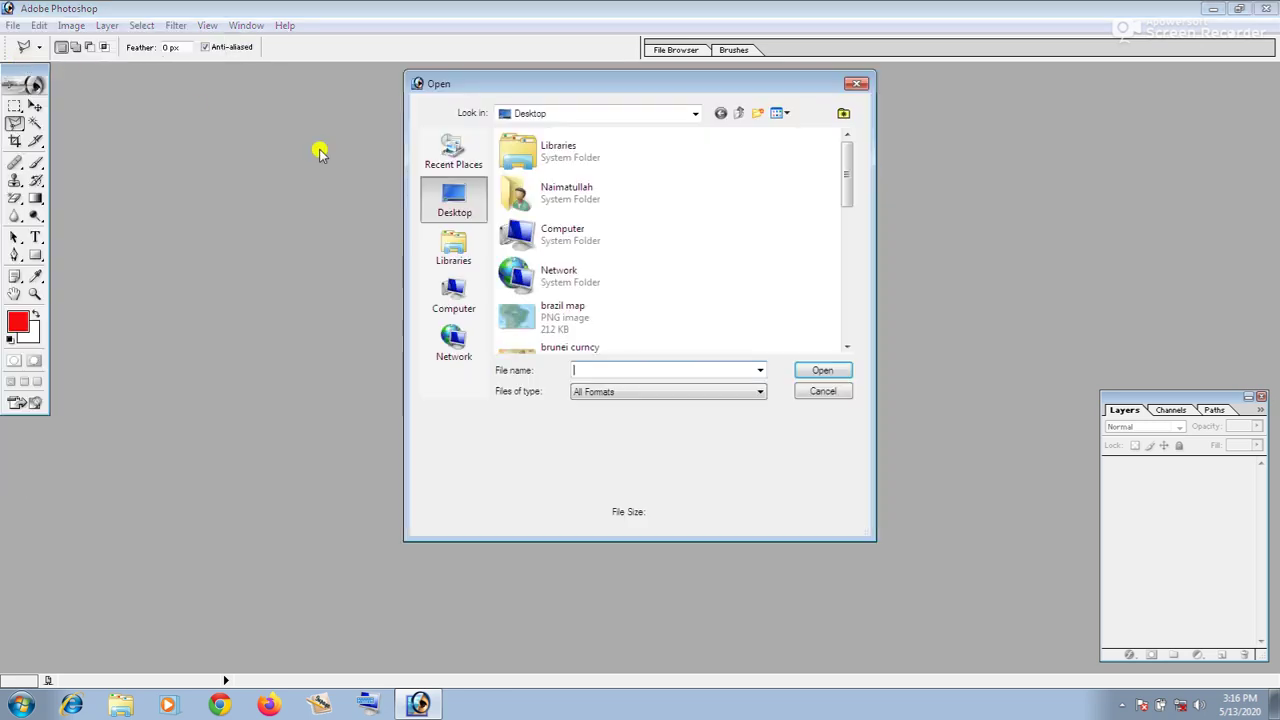
double_click(556, 243)
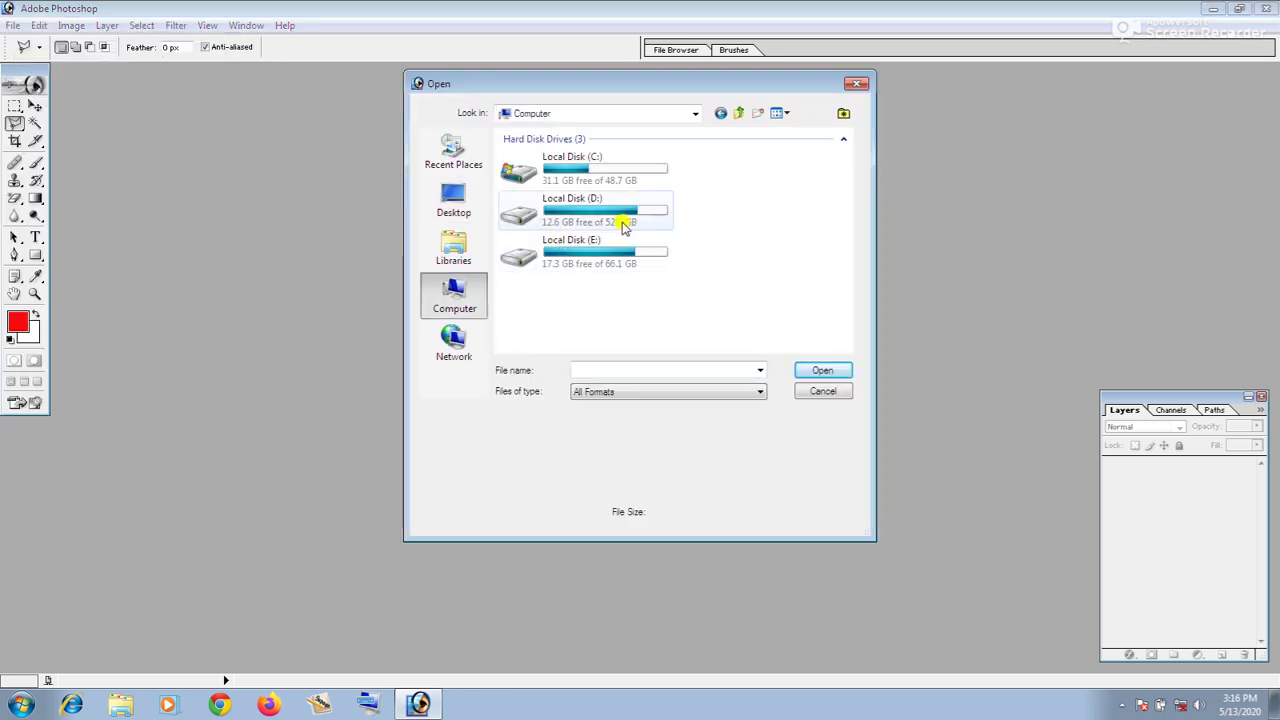
double_click(610, 250)
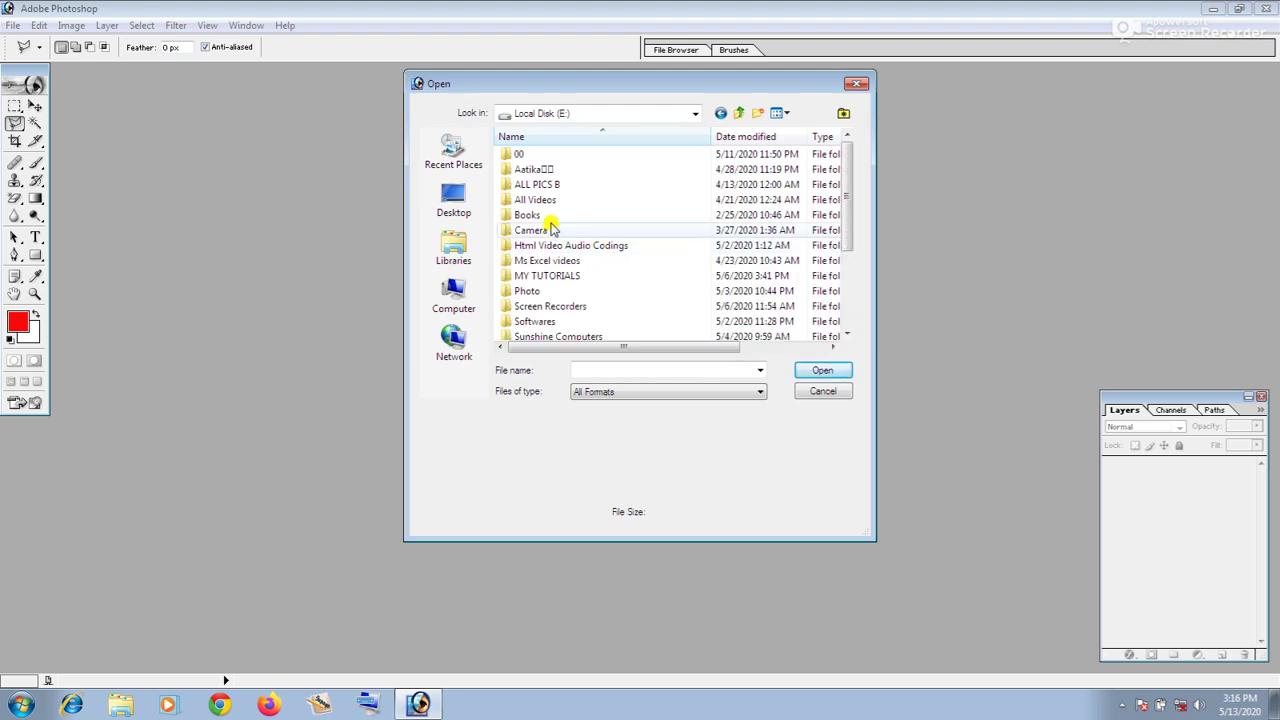
double_click(548, 185)
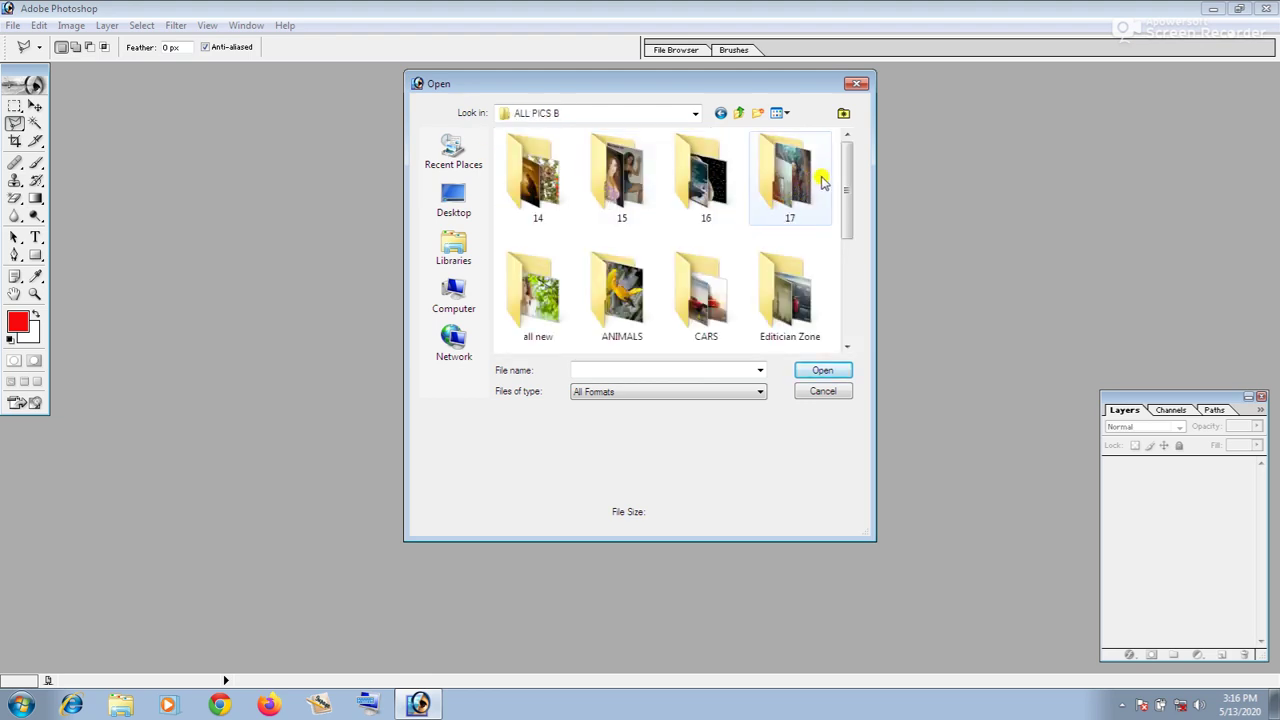
left_click_drag(846, 178, 850, 292)
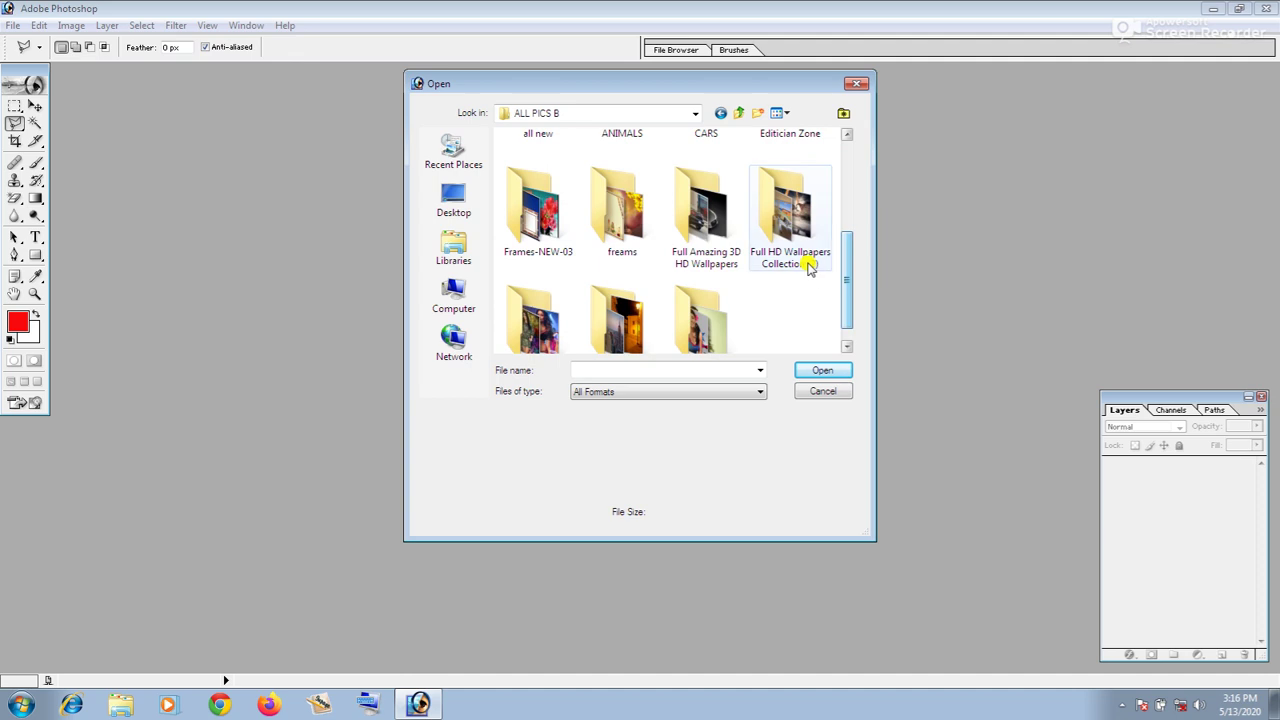
double_click(808, 263)
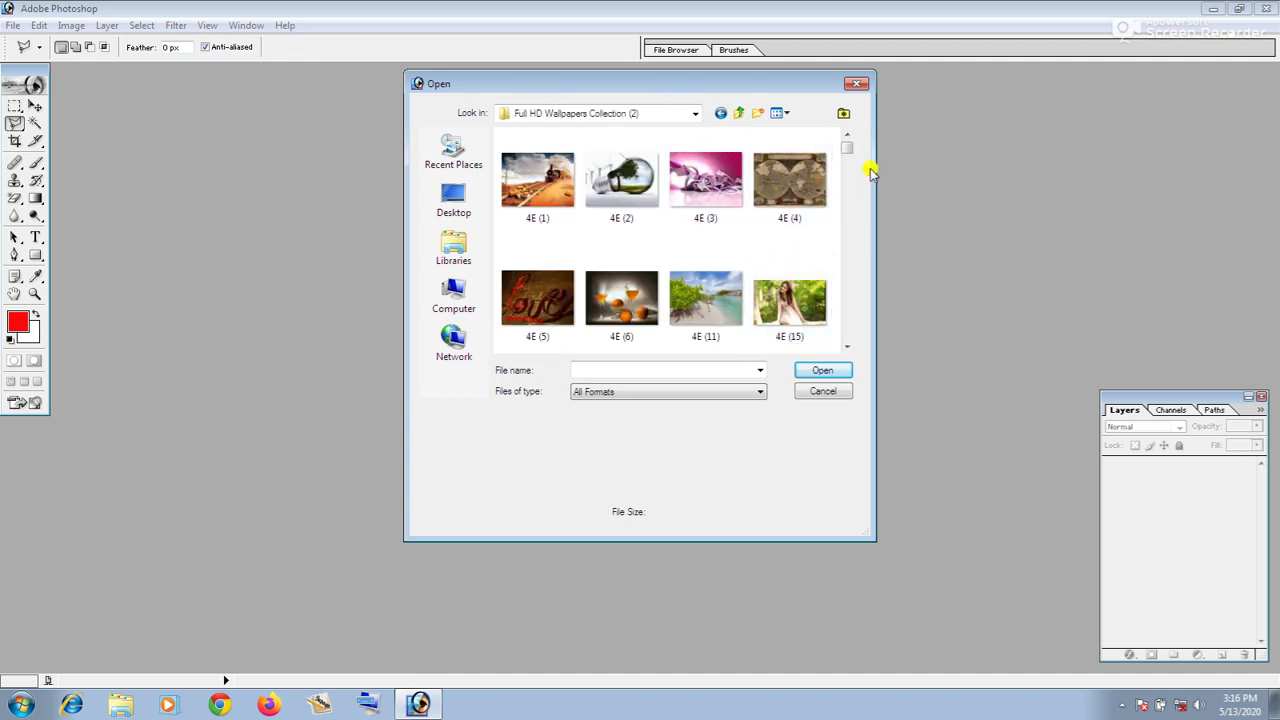
- Open the image 4E (15) and move its document window clear of the toolbox
left_click_drag(847, 149, 843, 153)
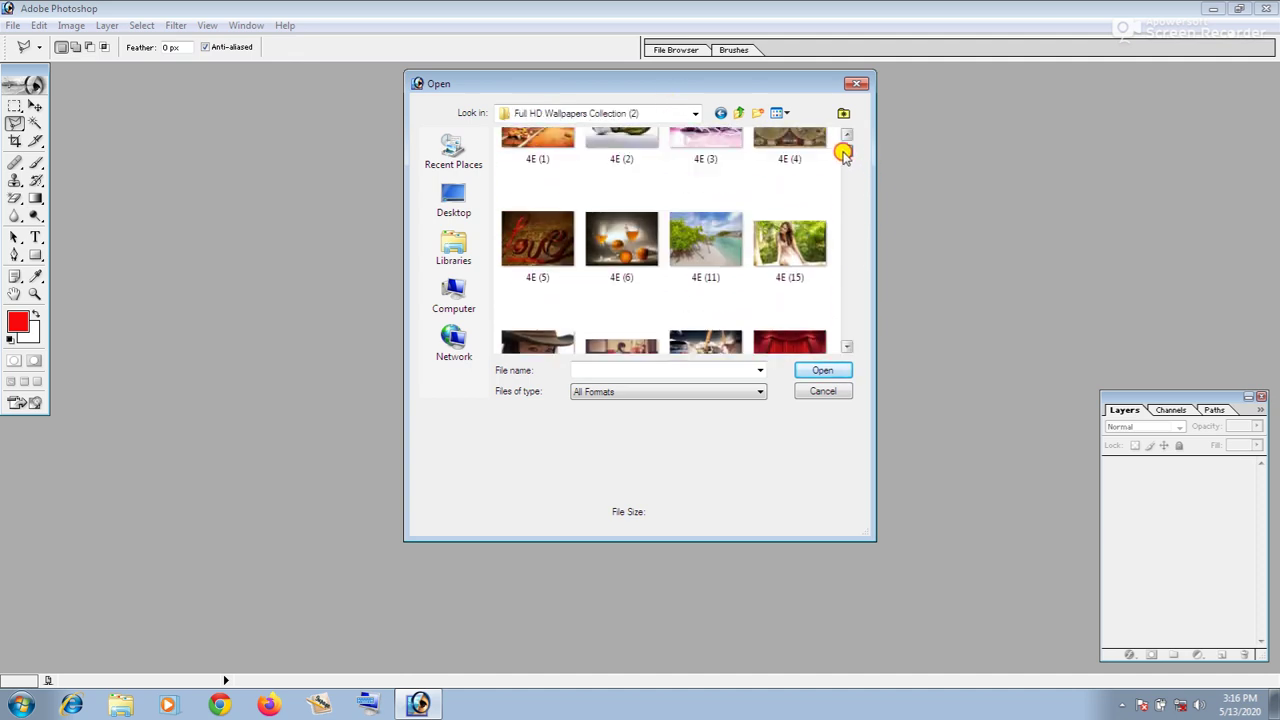
left_click(792, 245)
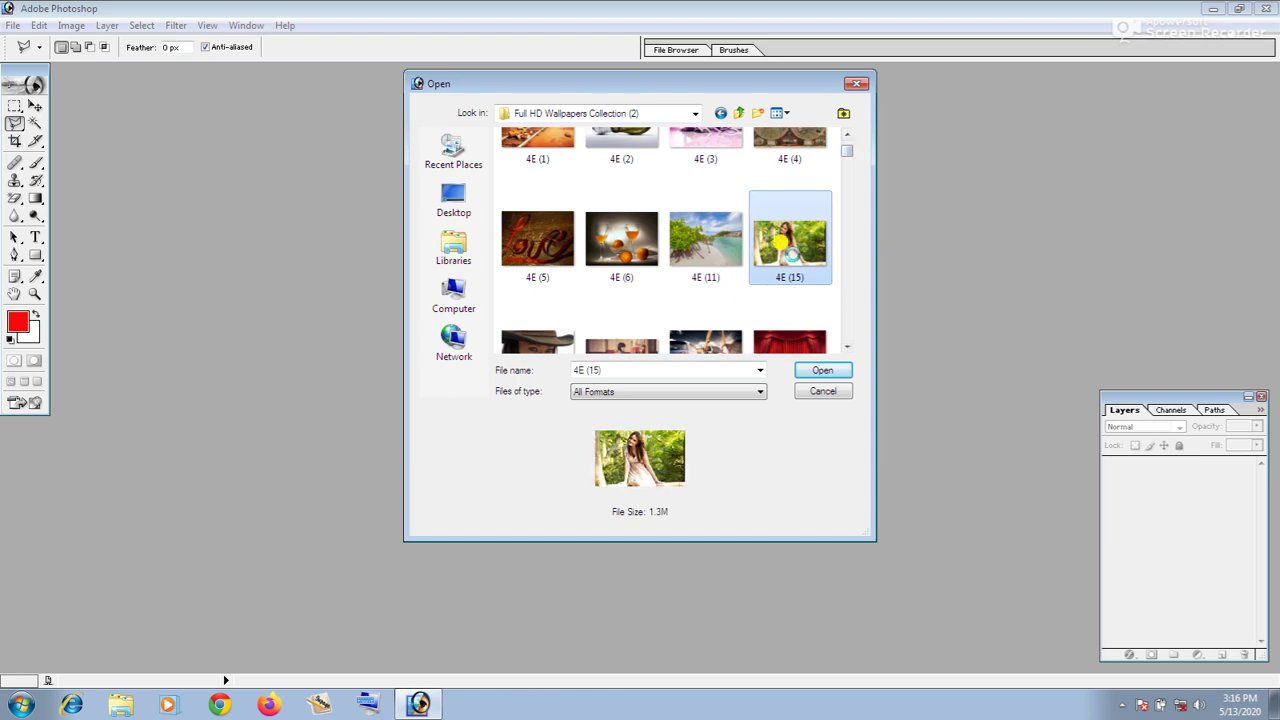
left_click(822, 371)
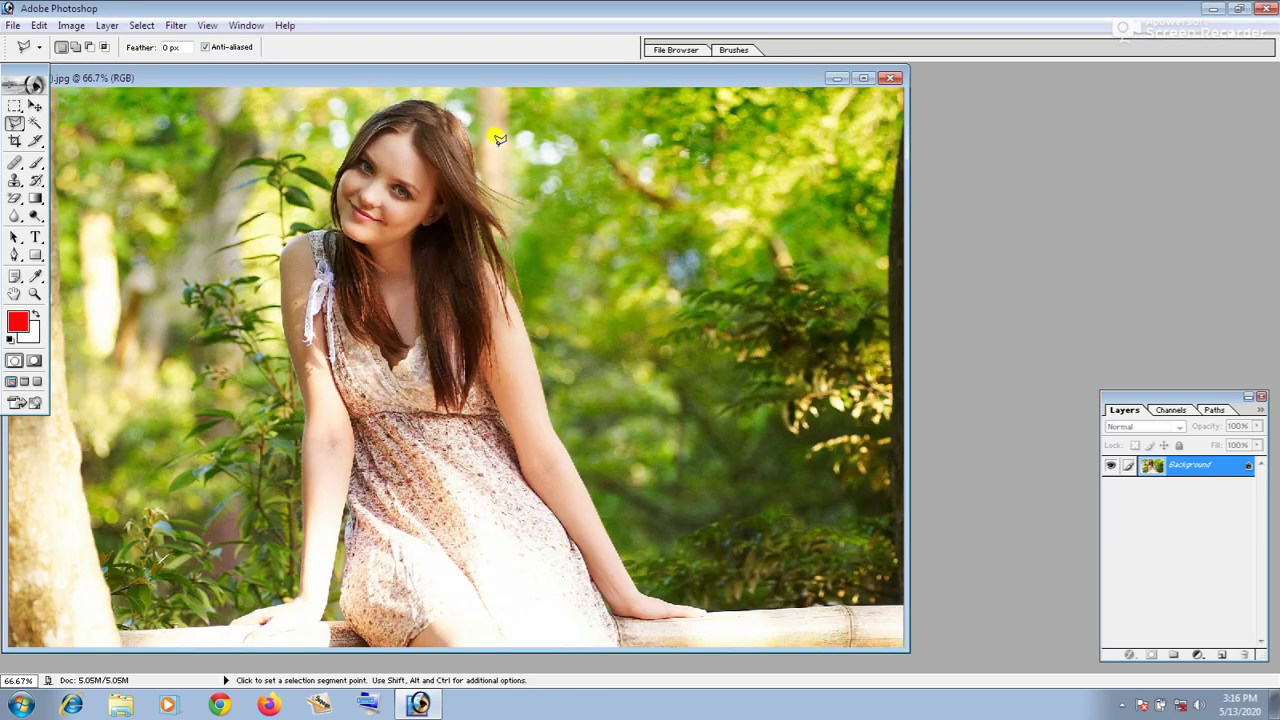
left_click_drag(326, 80, 472, 85)
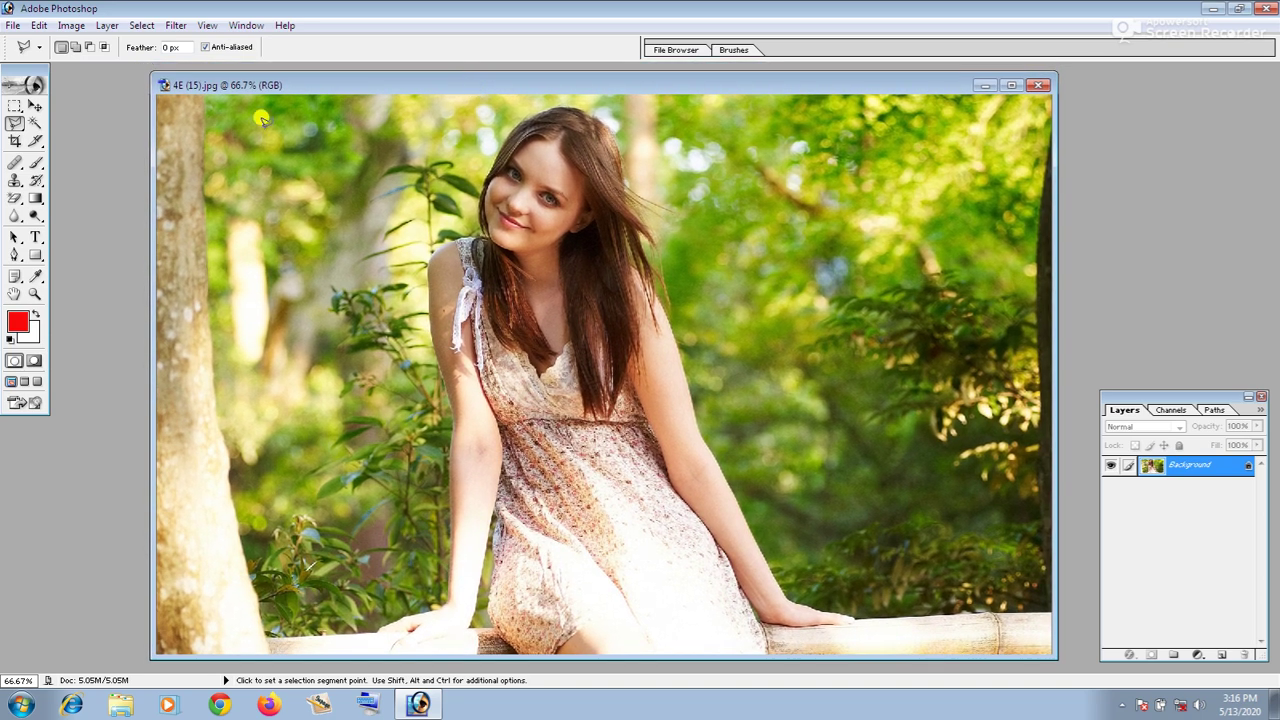
- Select the entire picture with the Rectangular Marquee tool
left_click(15, 106)
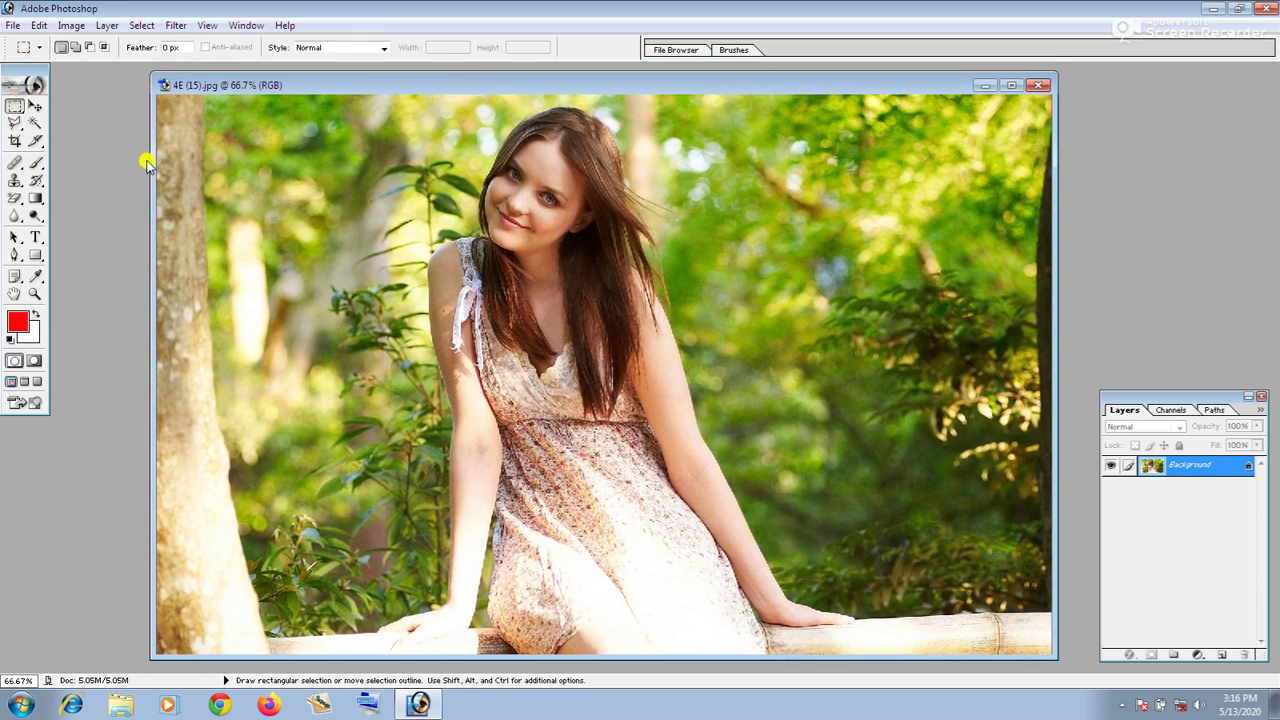
left_click(12, 111)
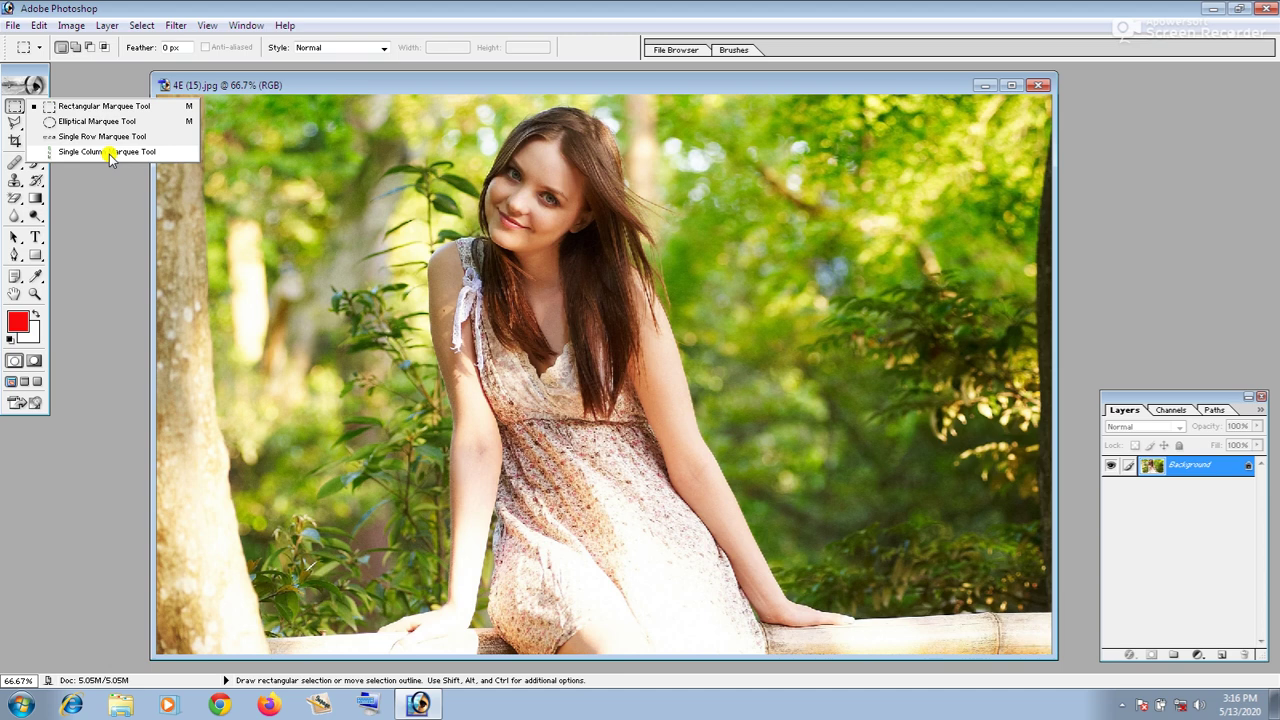
left_click(82, 106)
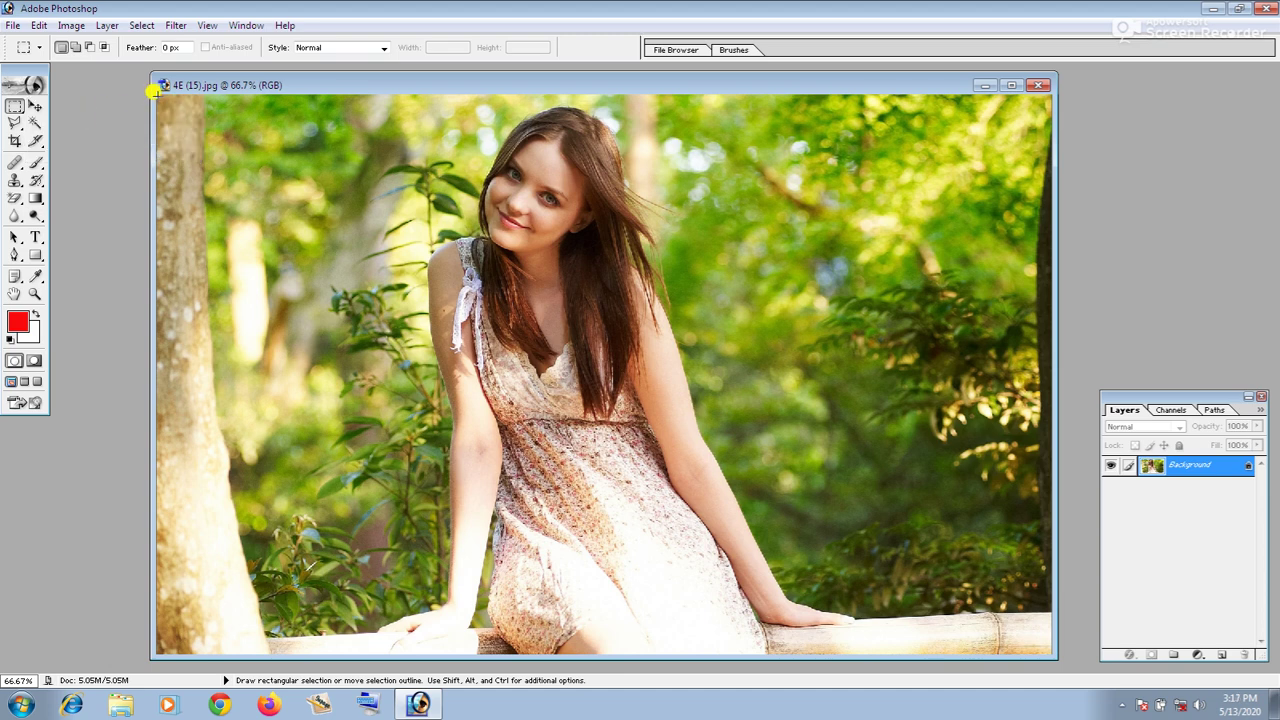
left_click_drag(152, 91, 1040, 613)
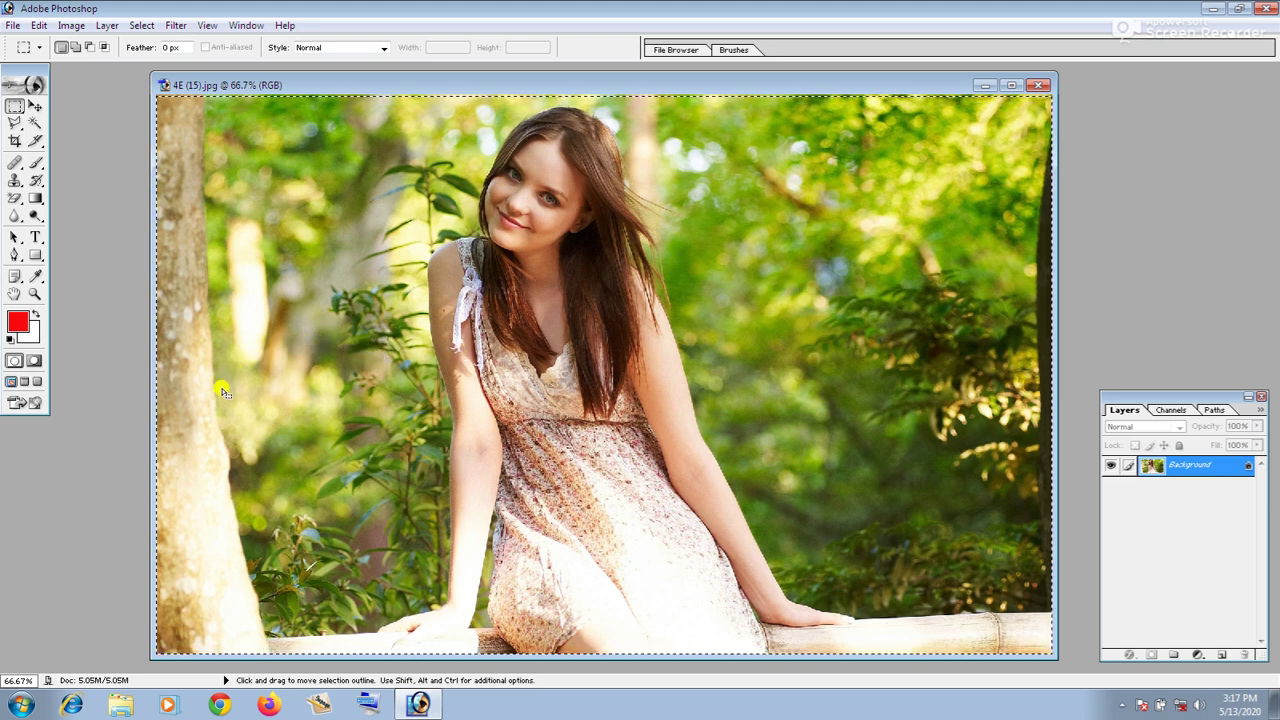
- Start a Stroke on the selection of the Background layer and set its width to 30 px
right_click(193, 582)
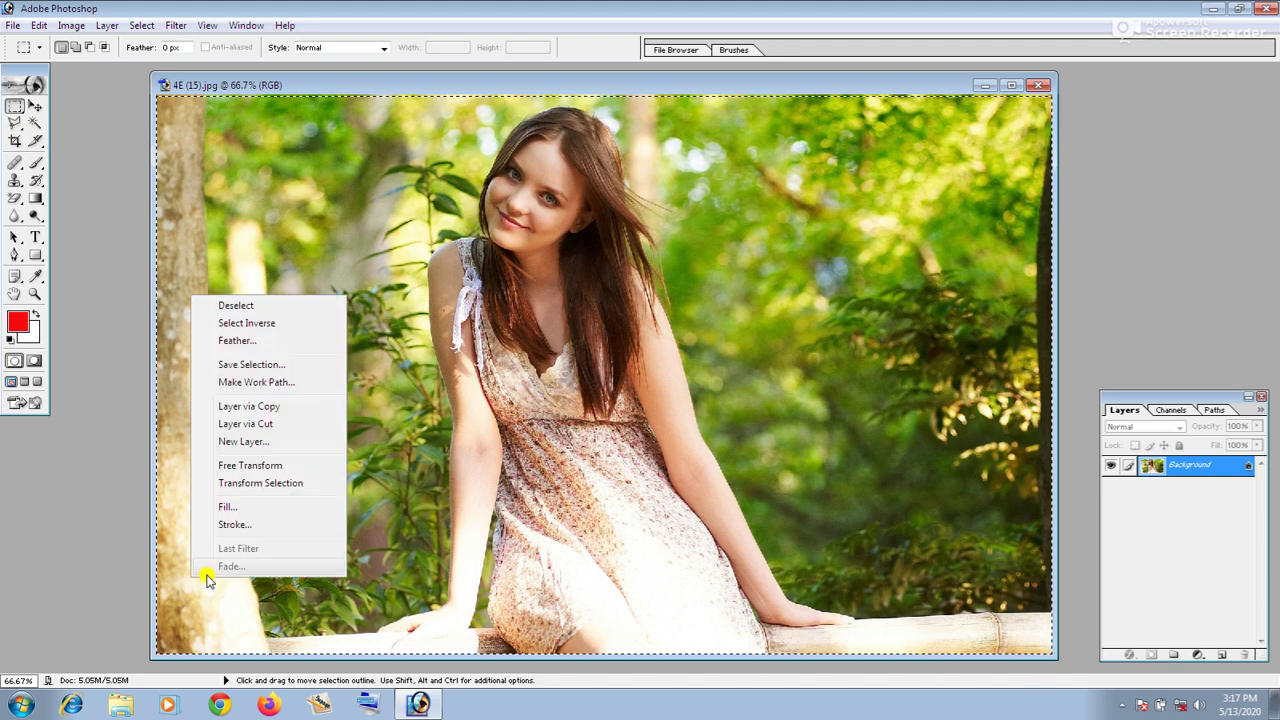
left_click(246, 526)
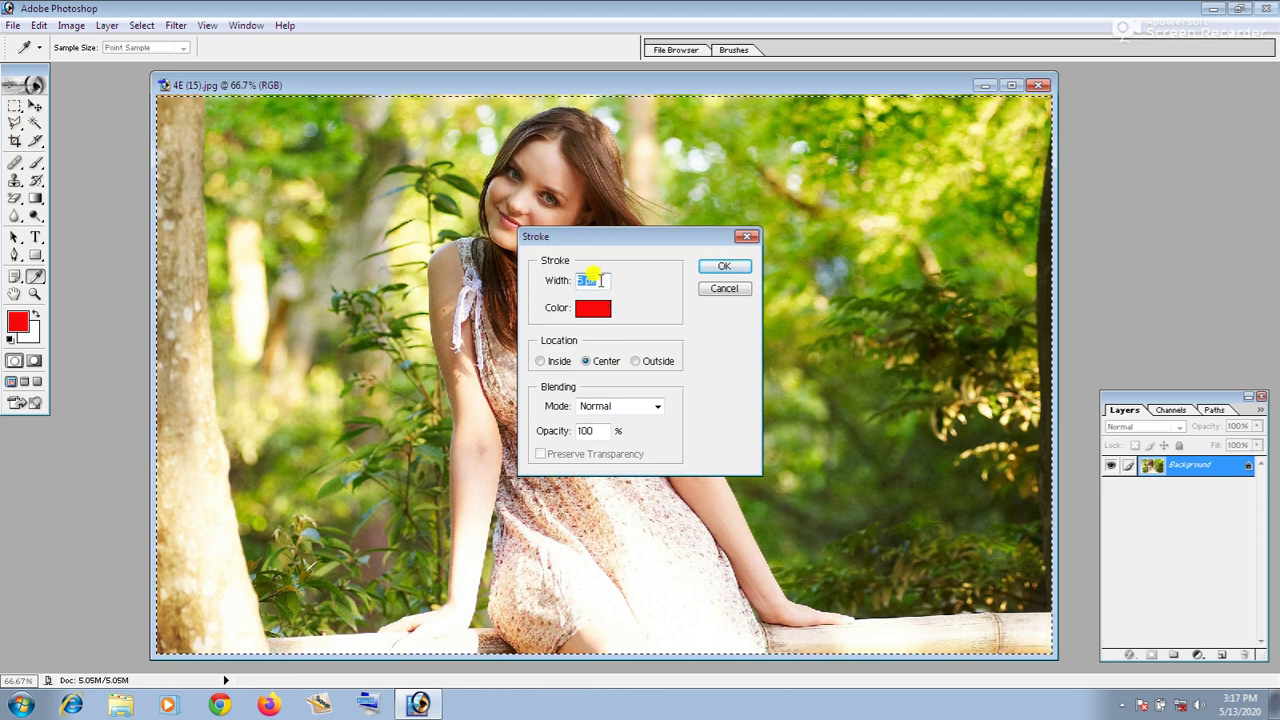
type("3")
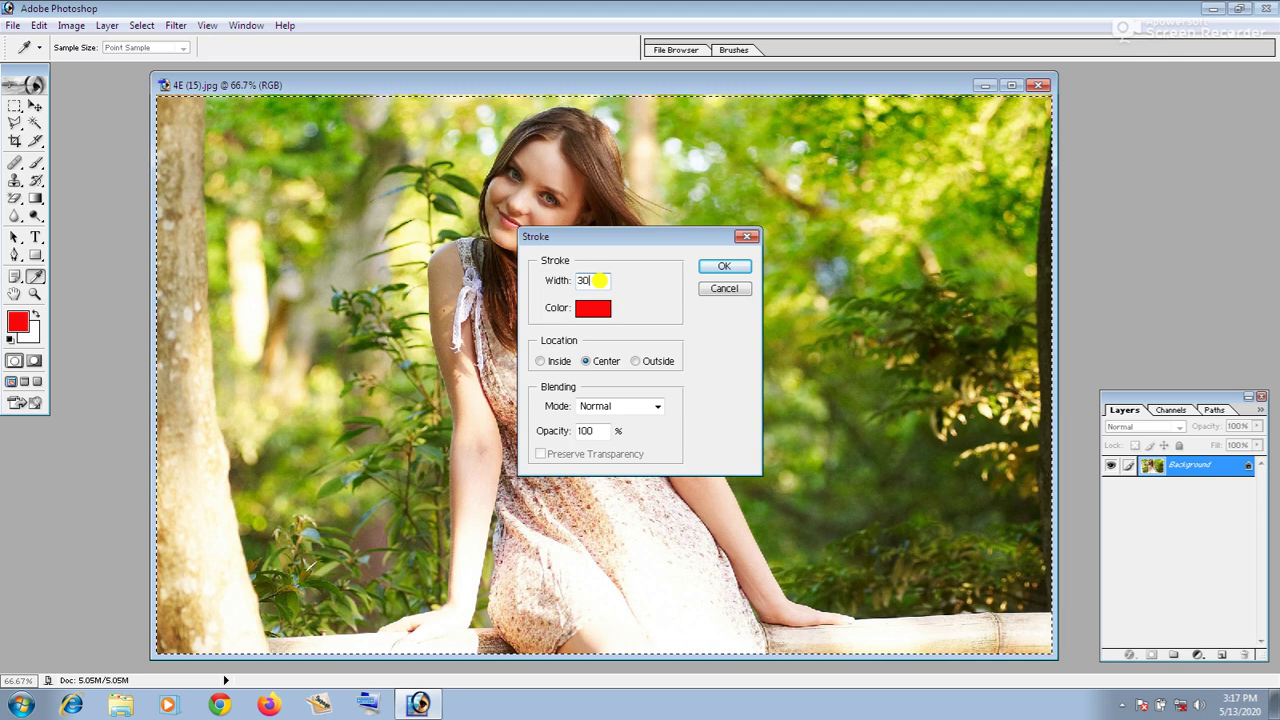
type("0")
- Set the stroke color to bright green, 41ED0C
left_click(594, 311)
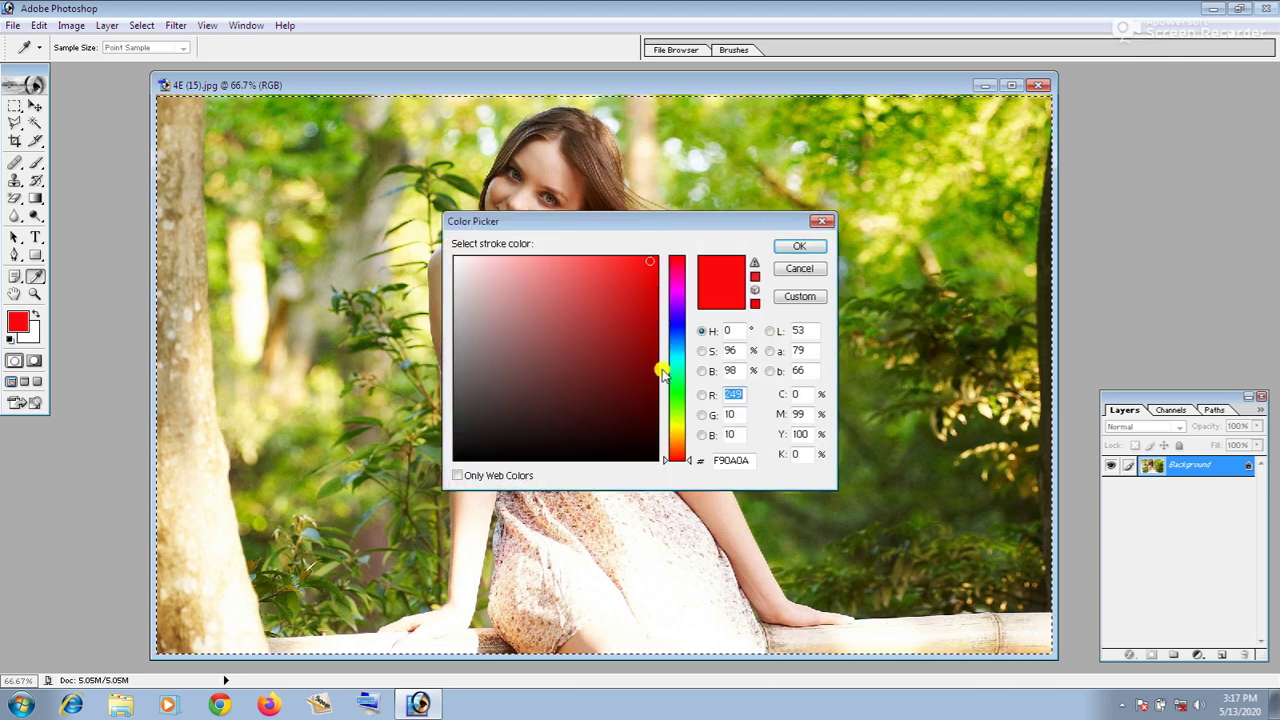
left_click(677, 400)
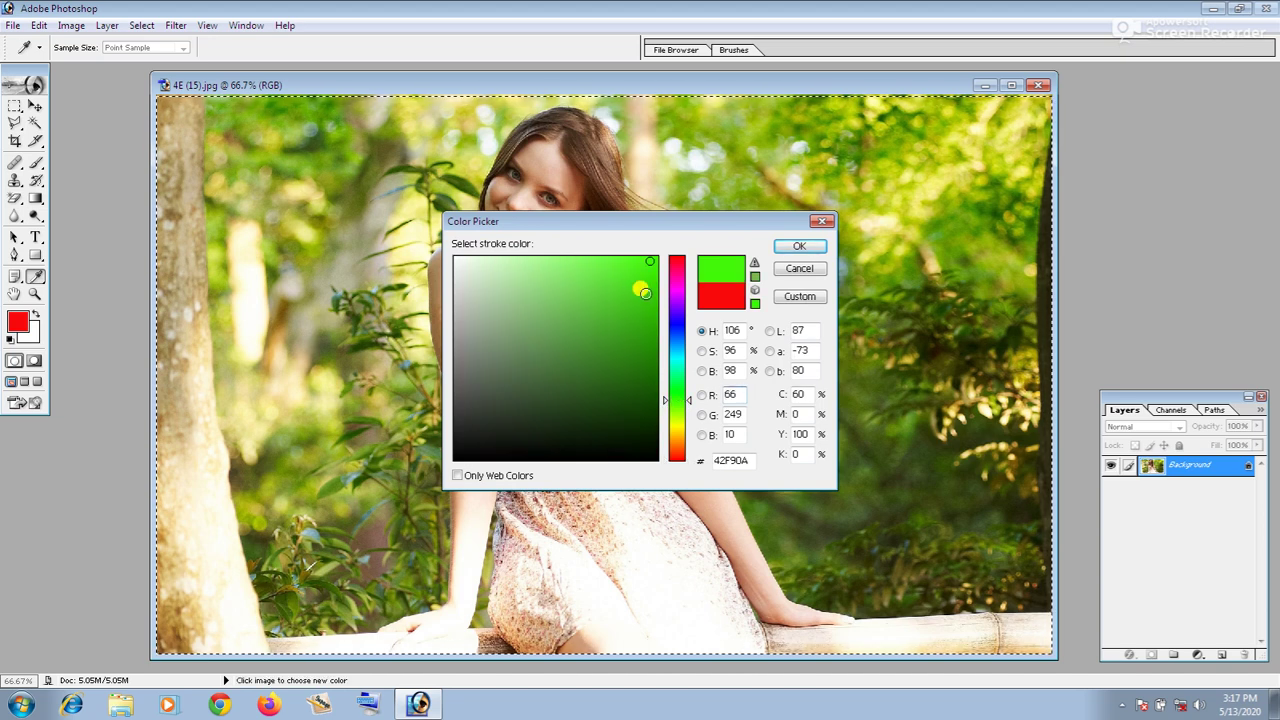
left_click(648, 279)
left_click(648, 271)
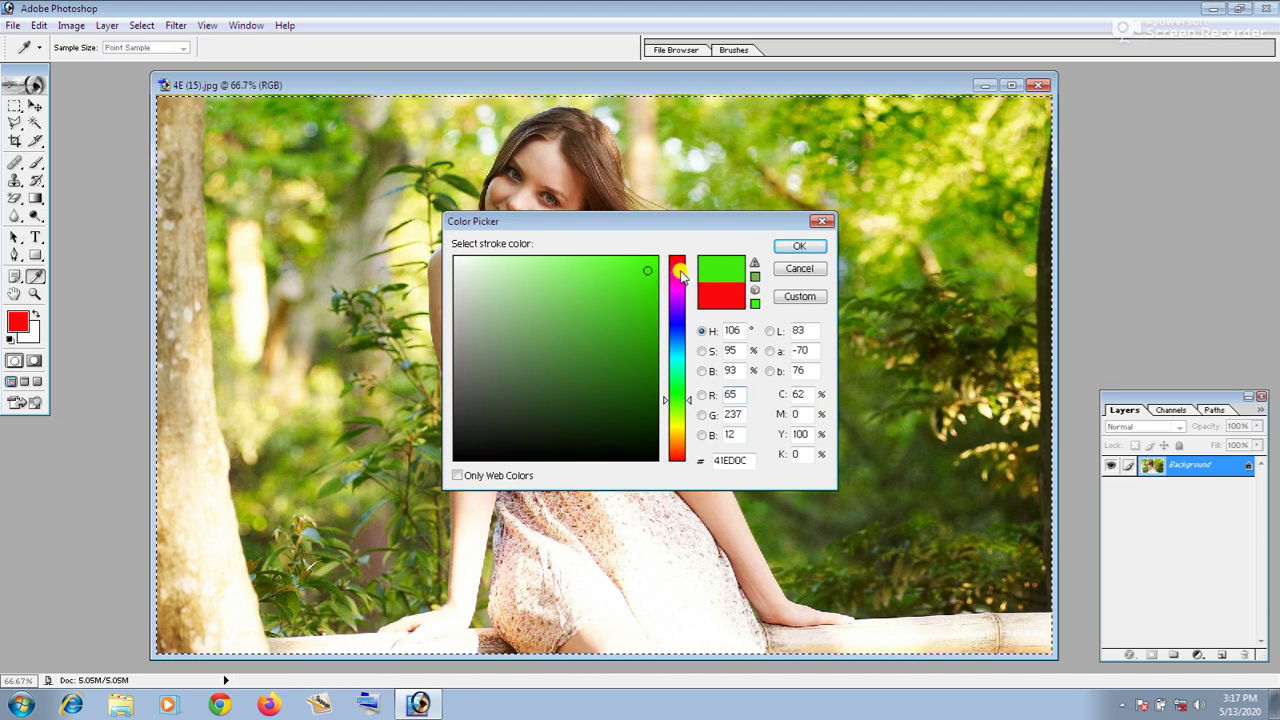
left_click(780, 246)
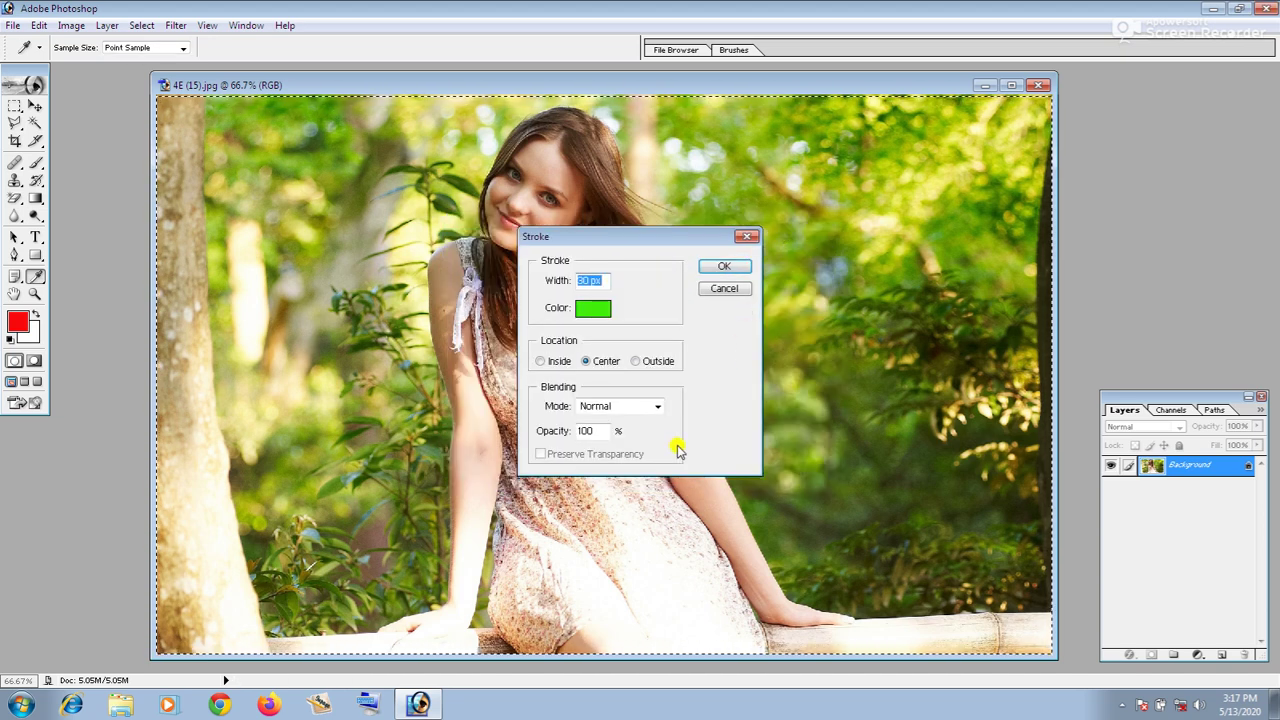
- Set the stroke location to Inside and apply the green border to the image
left_click(542, 364)
left_click(646, 366)
left_click(599, 367)
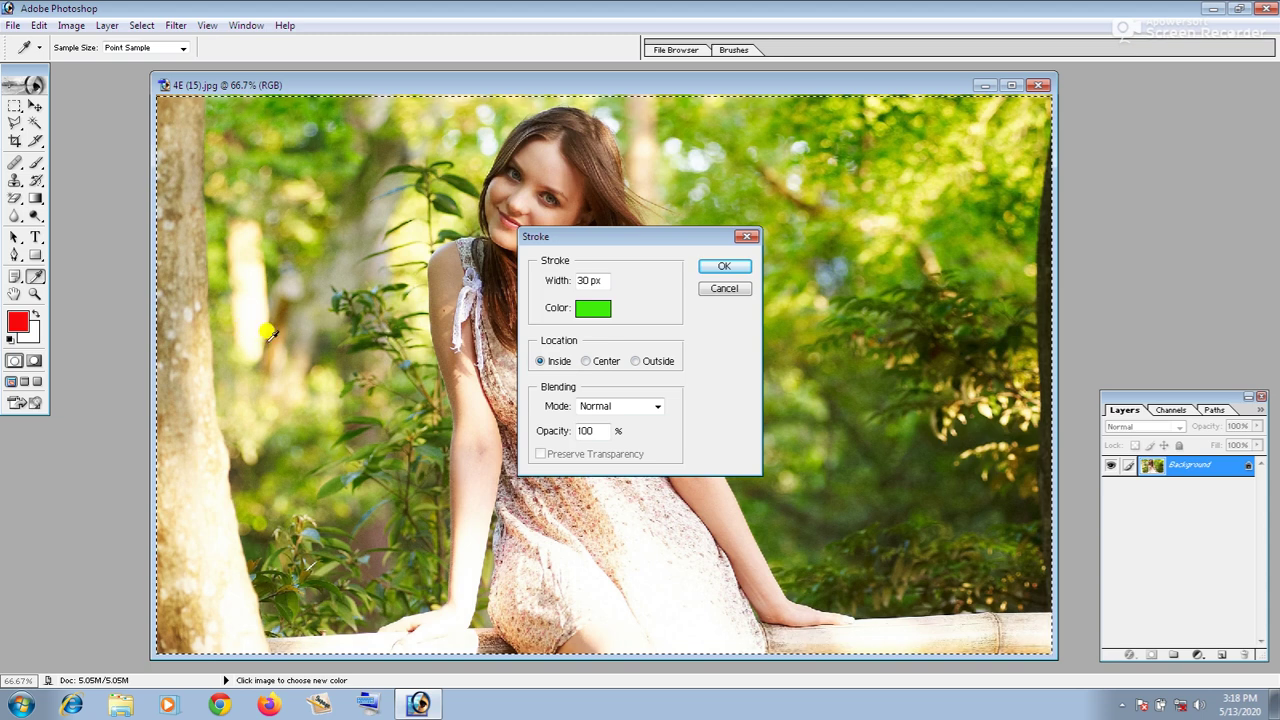
left_click(712, 266)
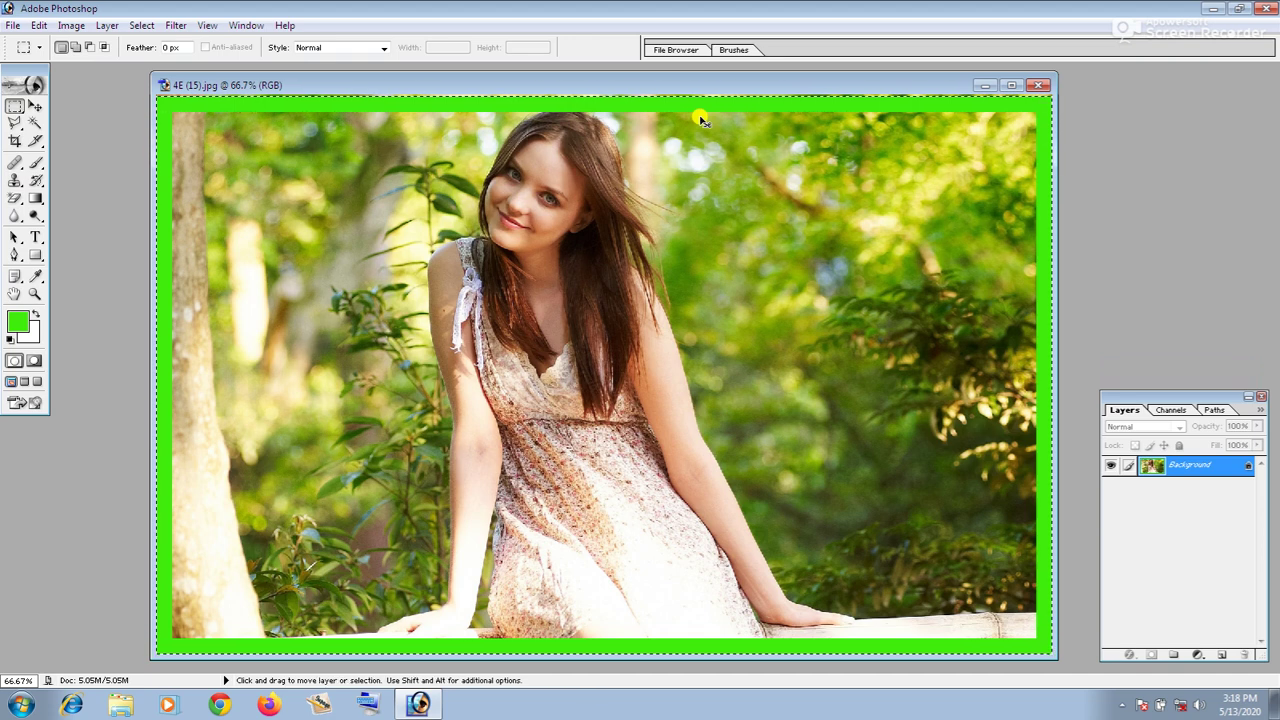
- Clear the selection, and undo both the deselection and the green border stroke
key("ctrl+d")
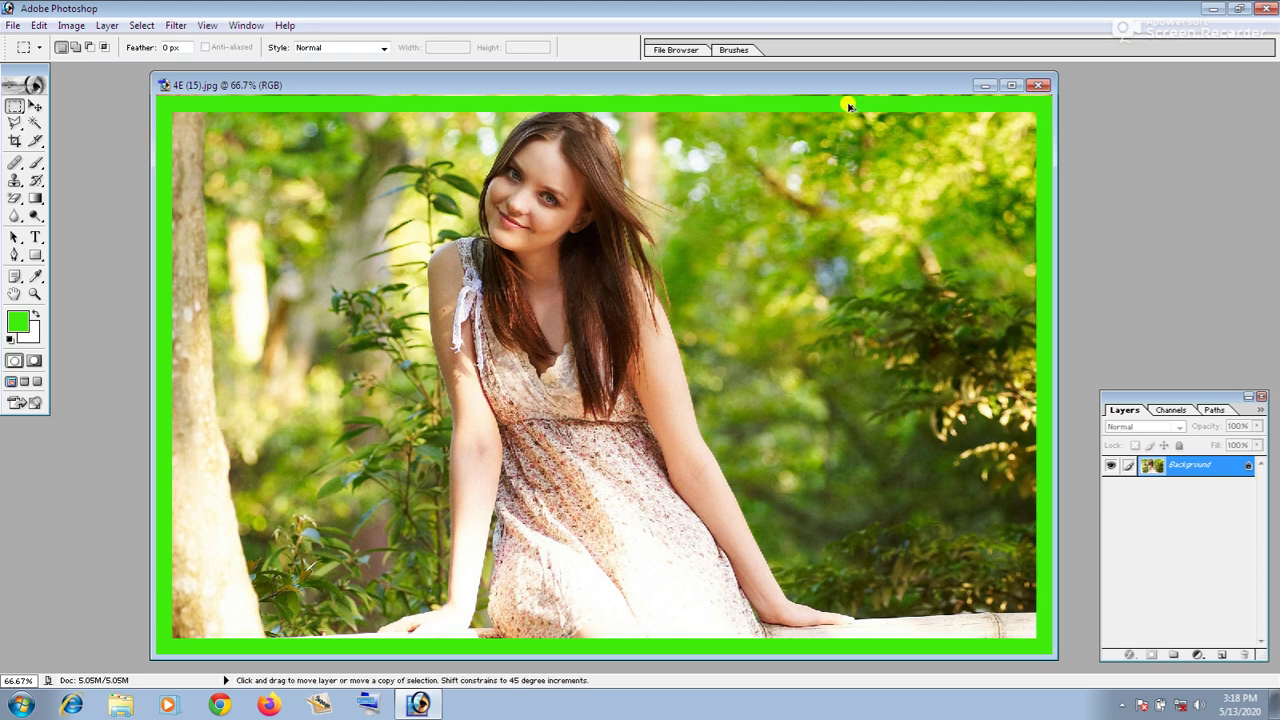
key("ctrl+alt+z")
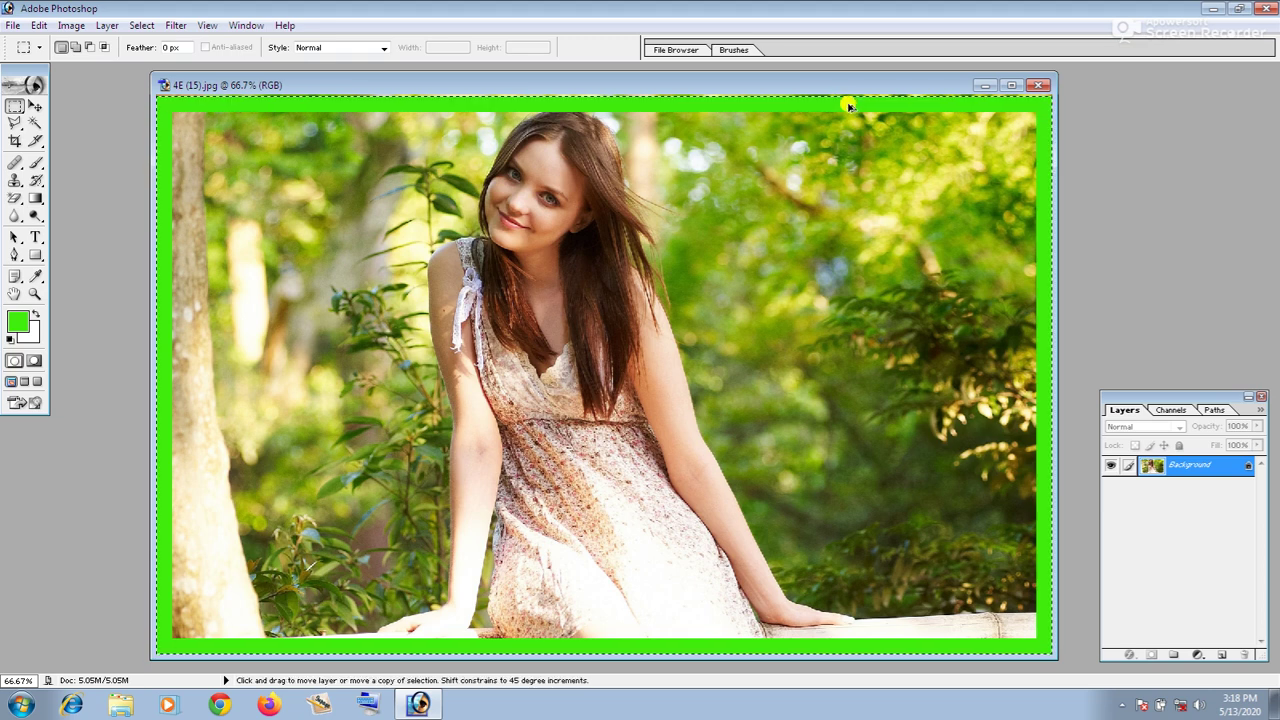
key("ctrl+alt+z")
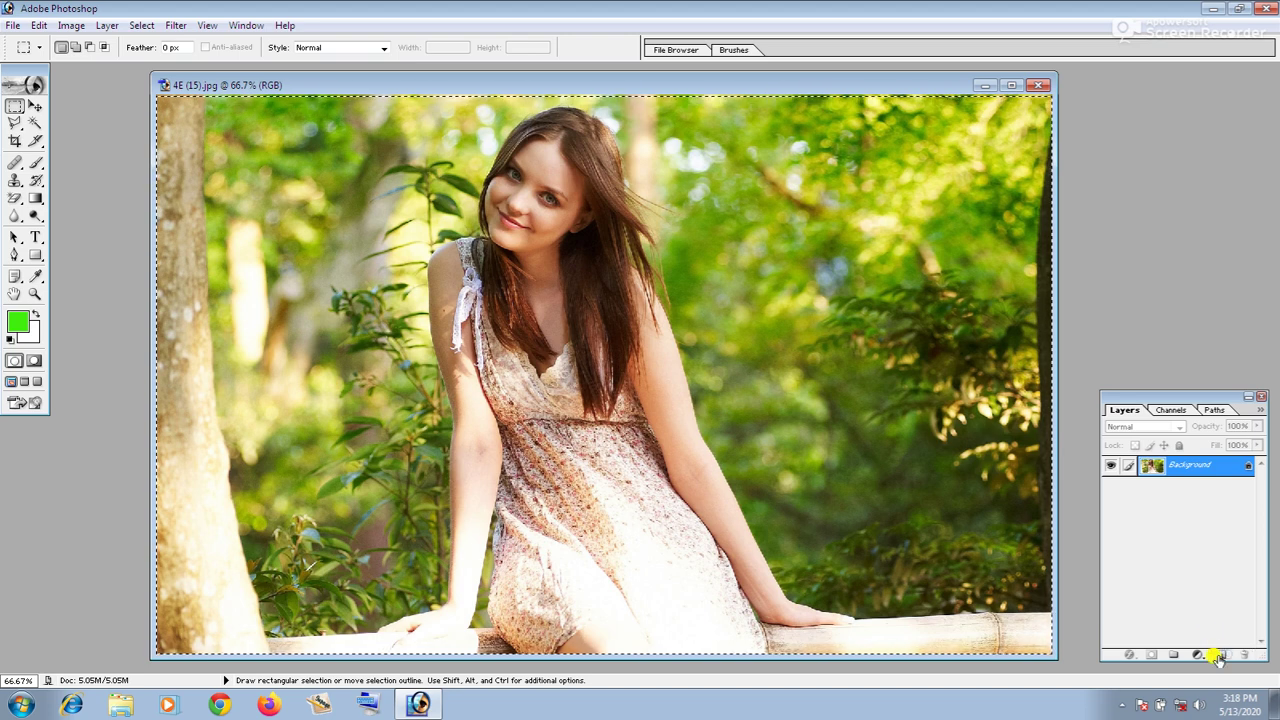
- Move the Layers palette slightly up and create a new empty layer above the Background
left_click_drag(1180, 397, 1170, 388)
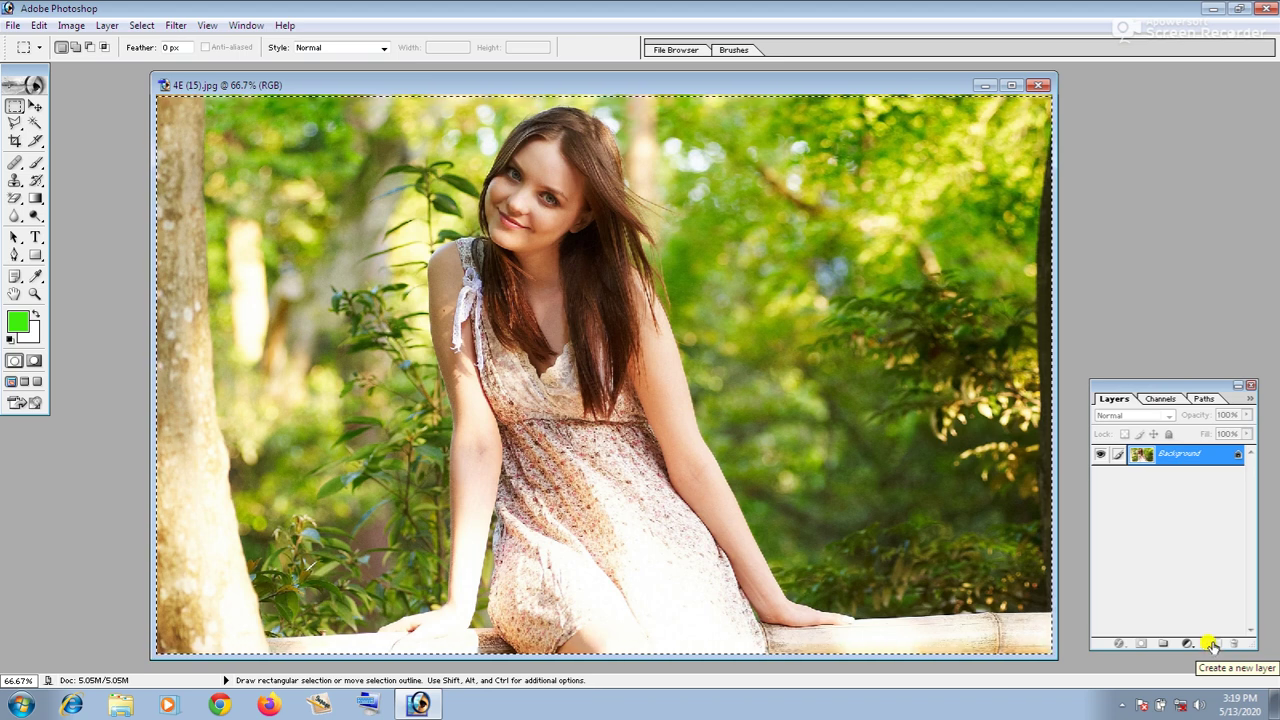
left_click(1211, 645)
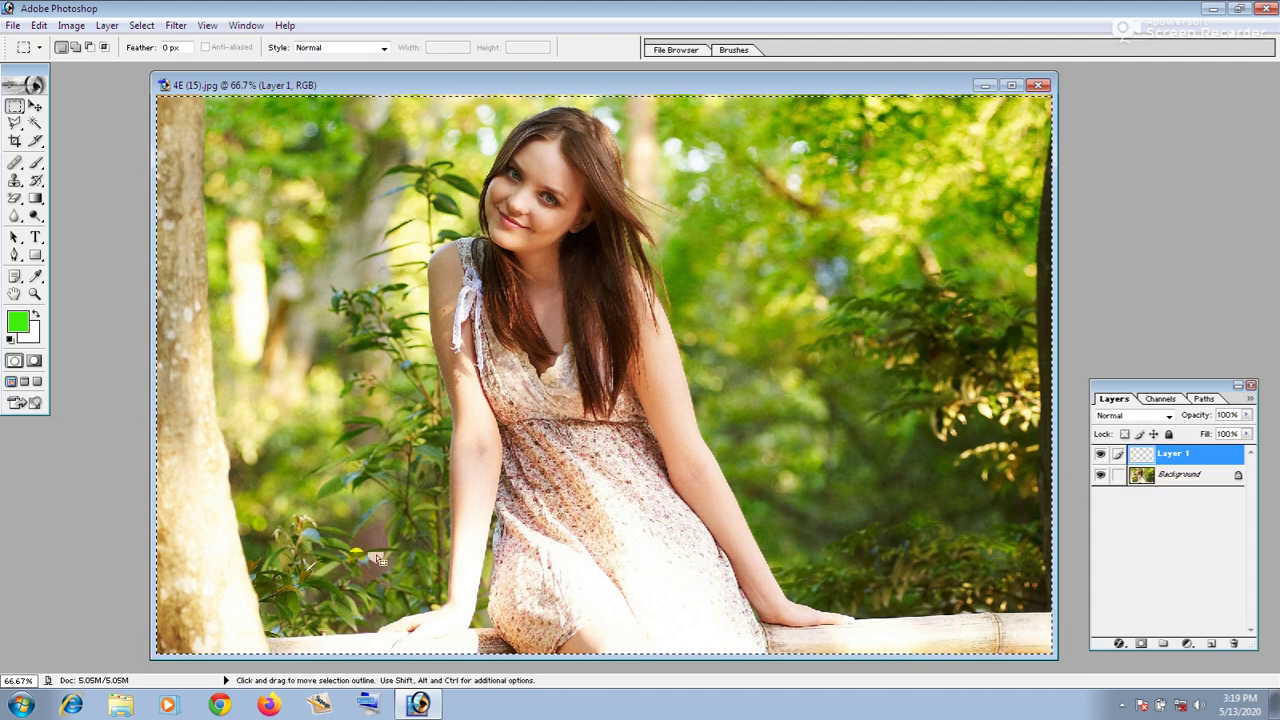
- Stroke the selection on Layer 1 with a 30 px inside border in red, F50930, and clear the selection
right_click(333, 560)
left_click(380, 506)
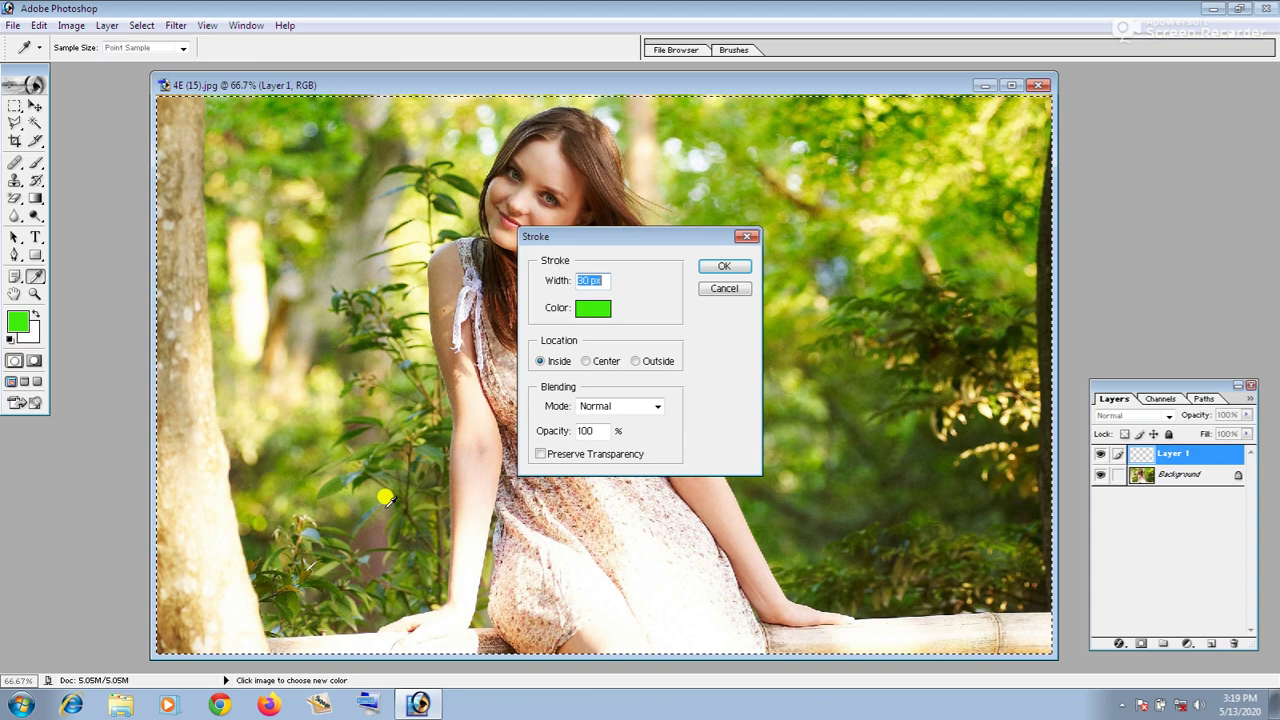
left_click(585, 306)
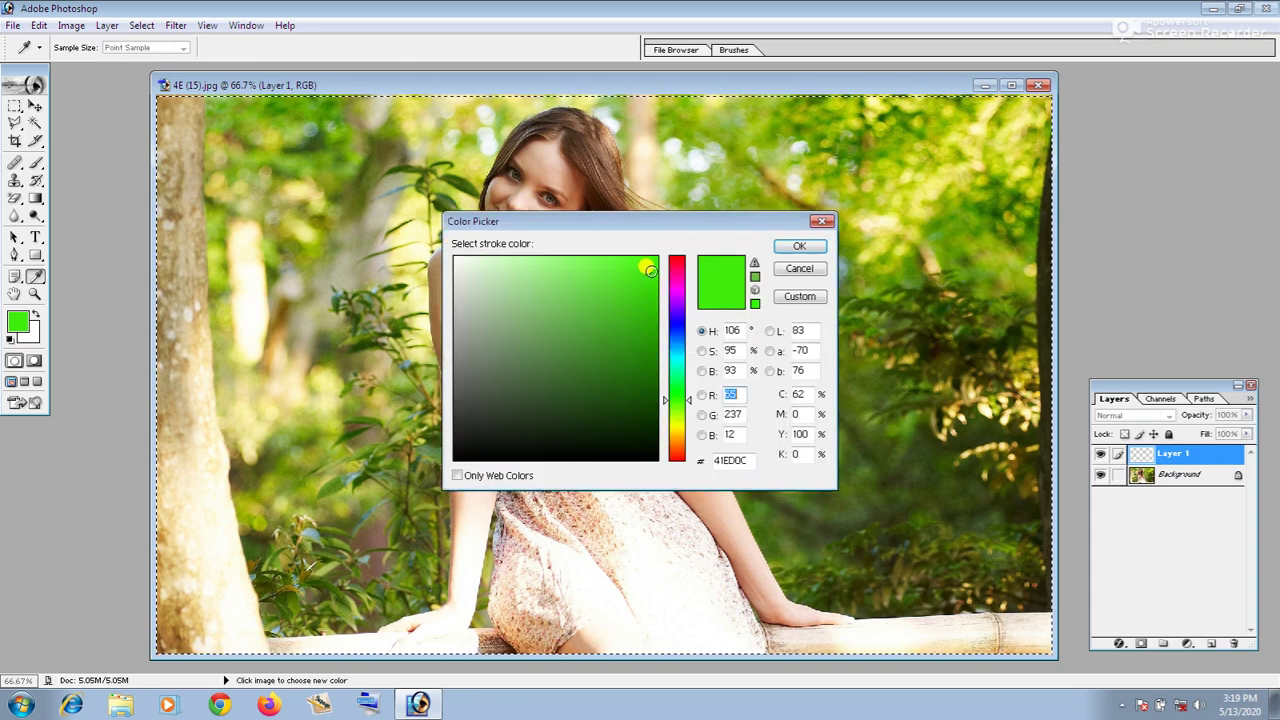
left_click(676, 262)
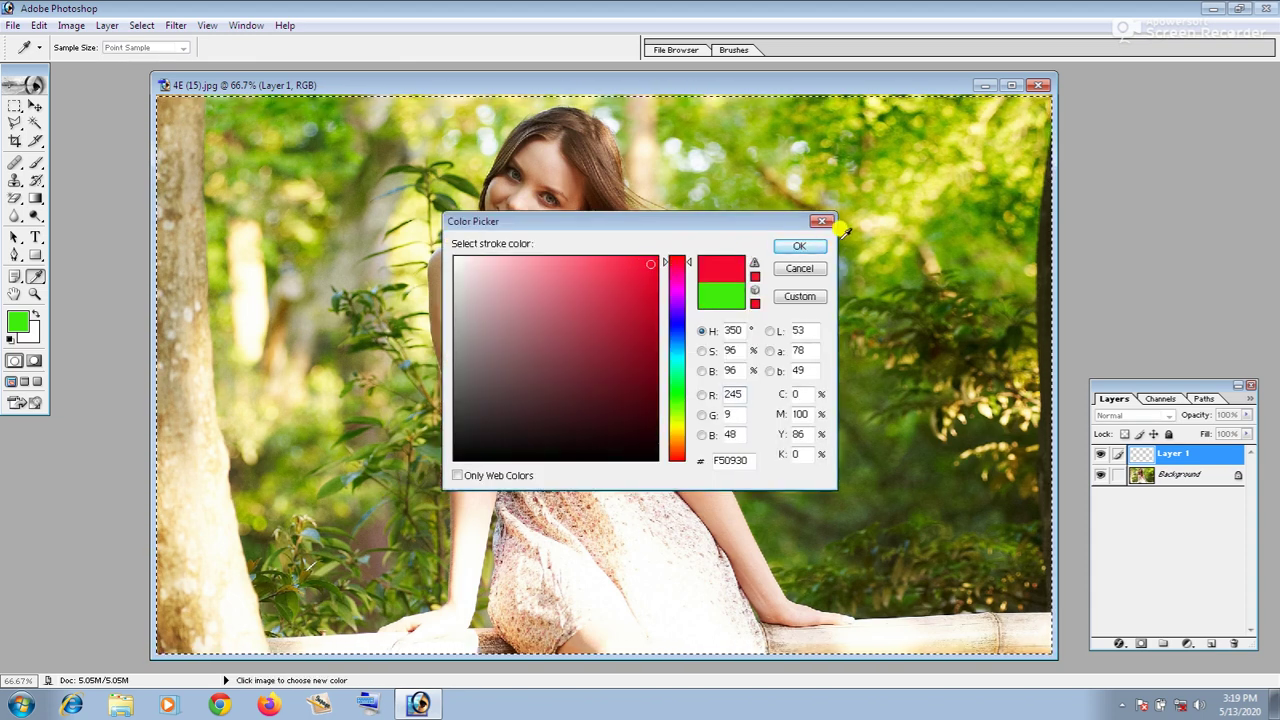
left_click(805, 248)
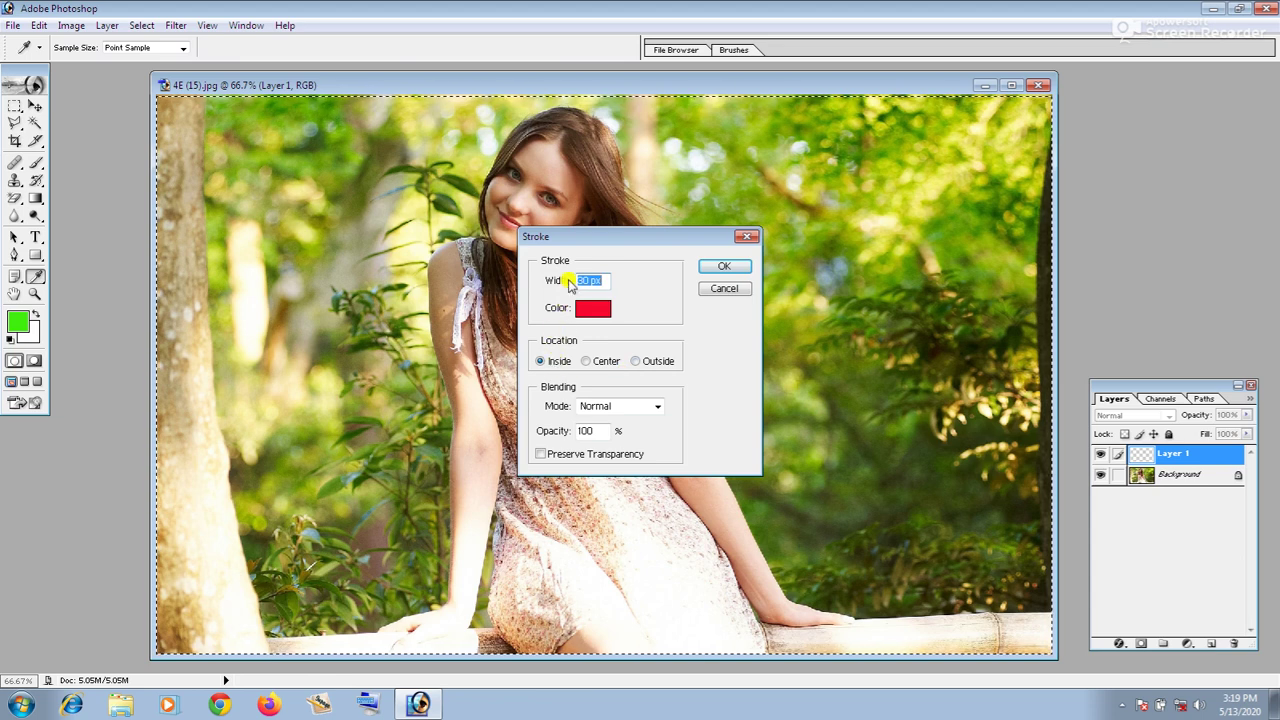
left_click(724, 266)
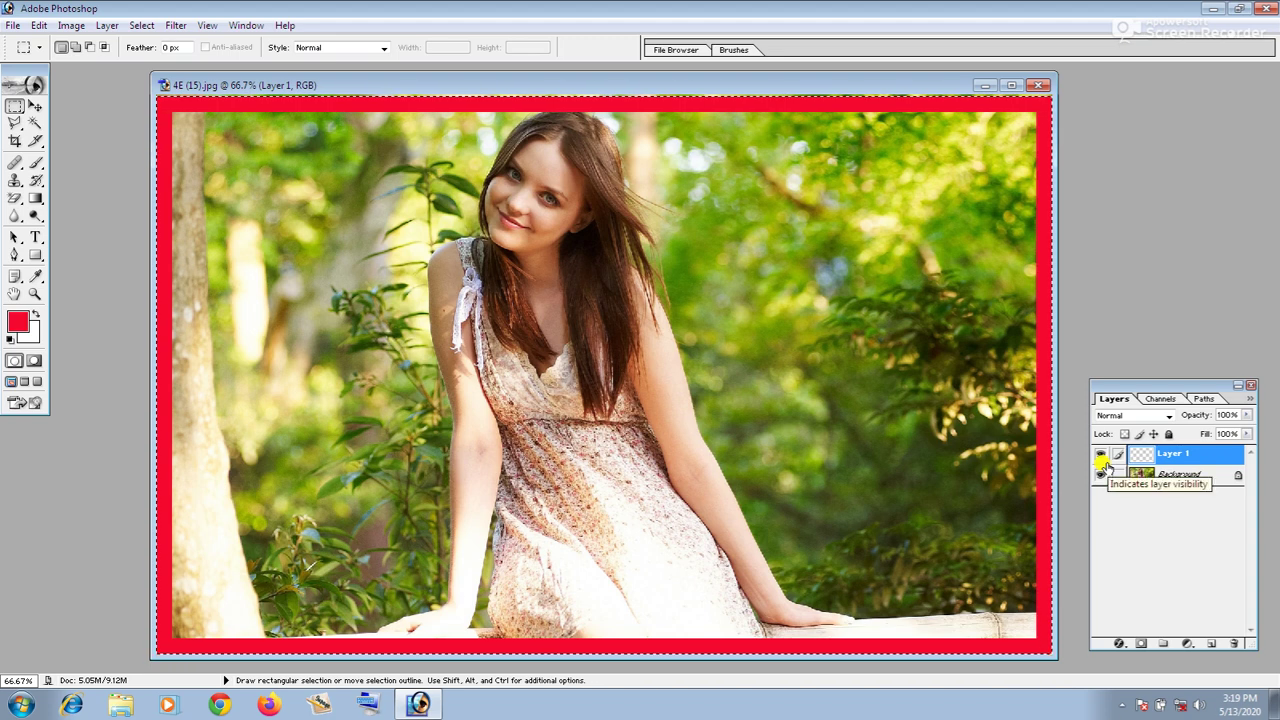
key("ctrl+d")
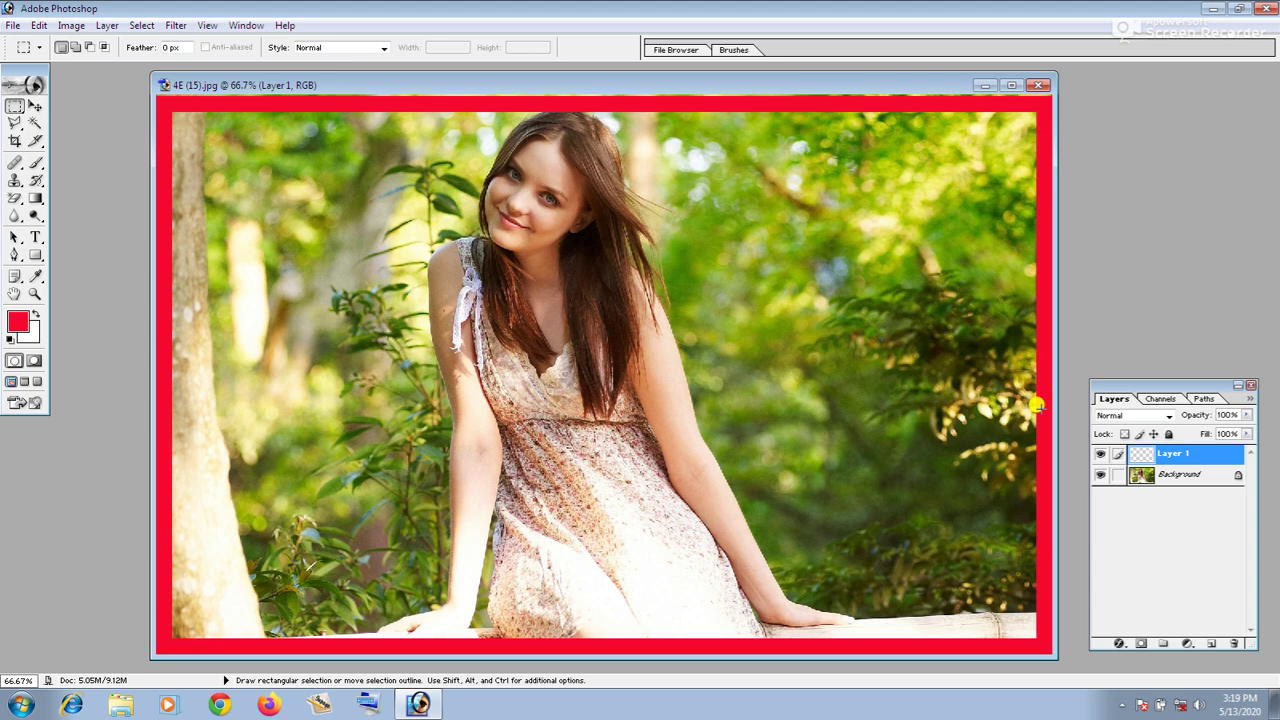
- Show the Styles palette and enlarge it so that all preset styles fit
key("F6")
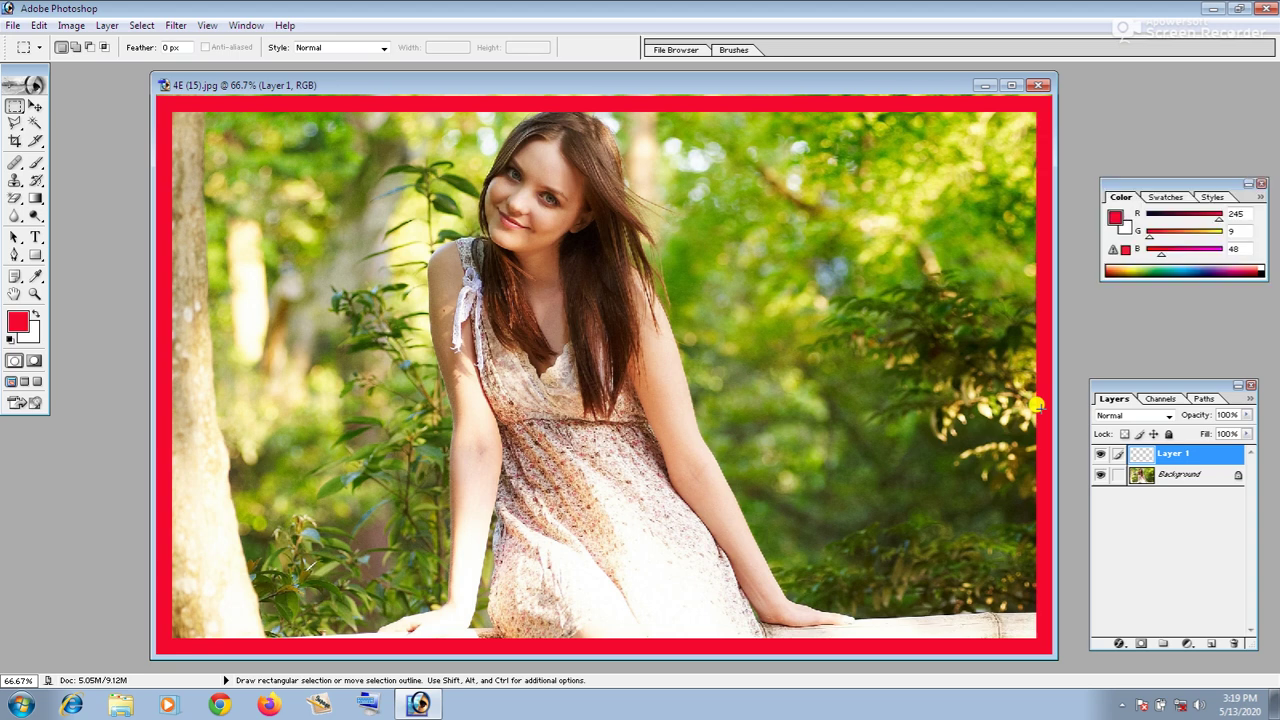
left_click(1212, 197)
left_click_drag(1253, 288, 1266, 342)
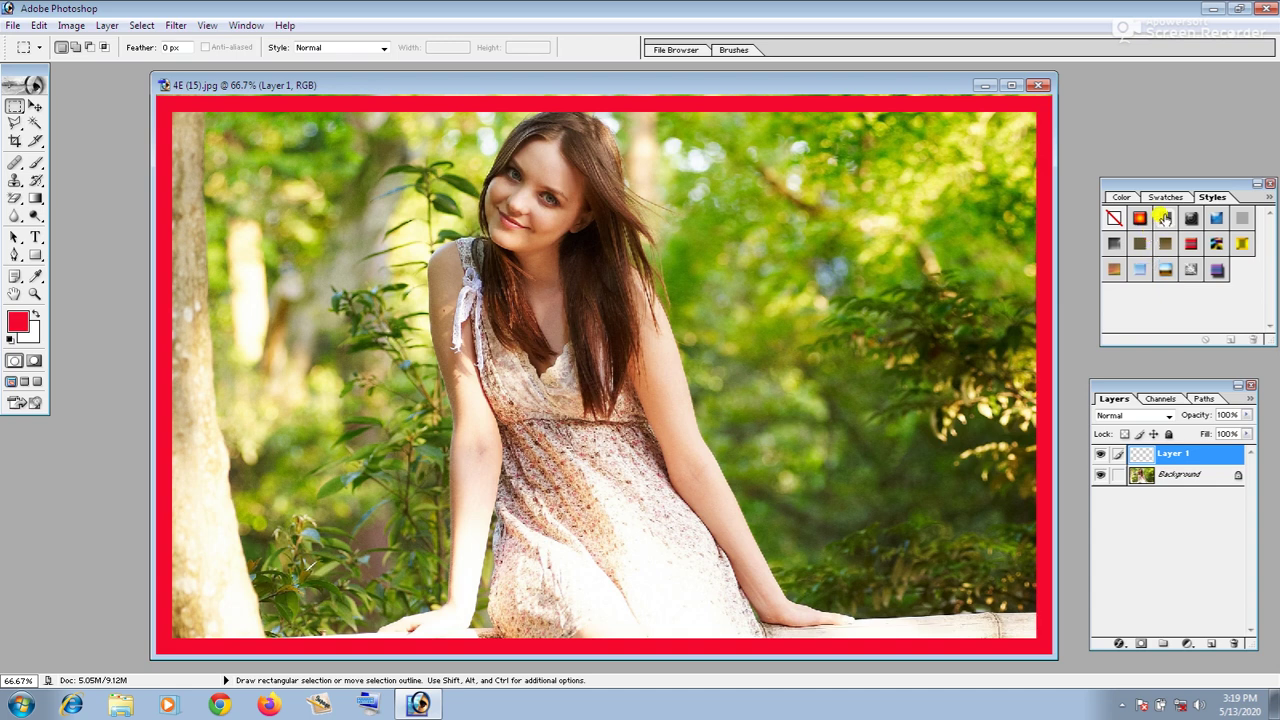
- Try a series of the default preset layer styles on the border in Layer 1
left_click(1166, 220)
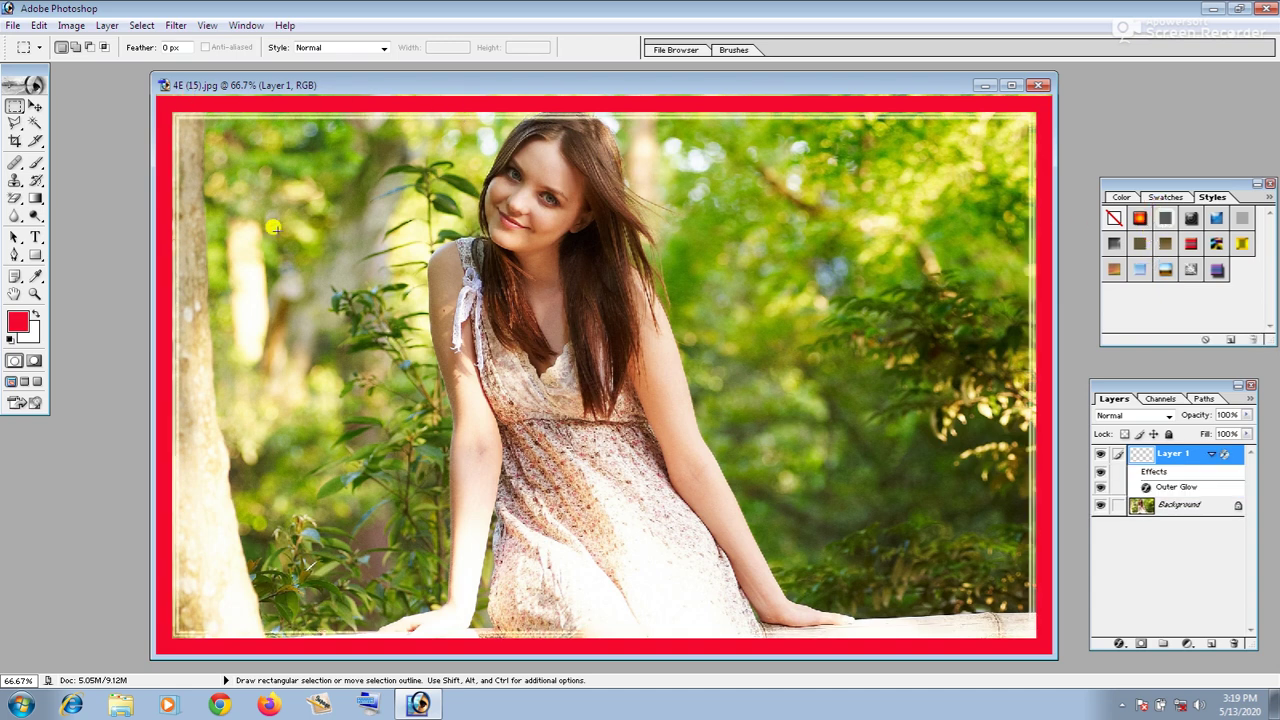
left_click(1192, 245)
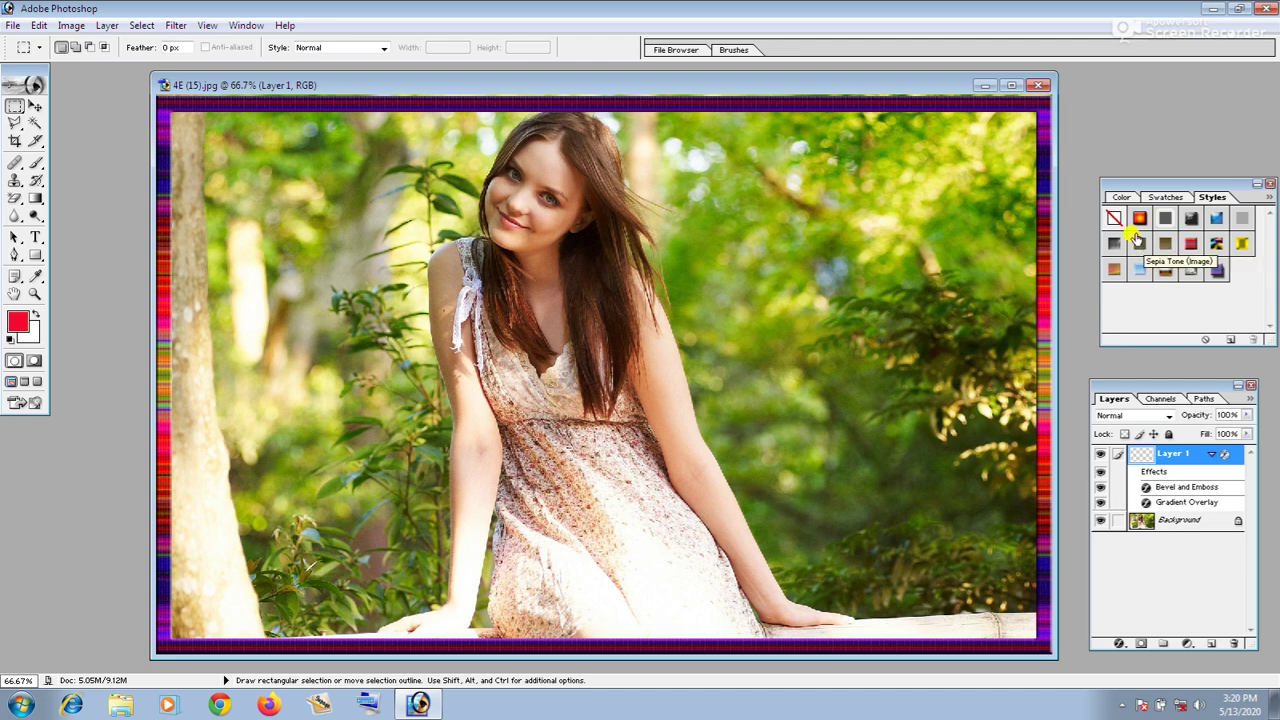
left_click(1188, 220)
left_click(1189, 221)
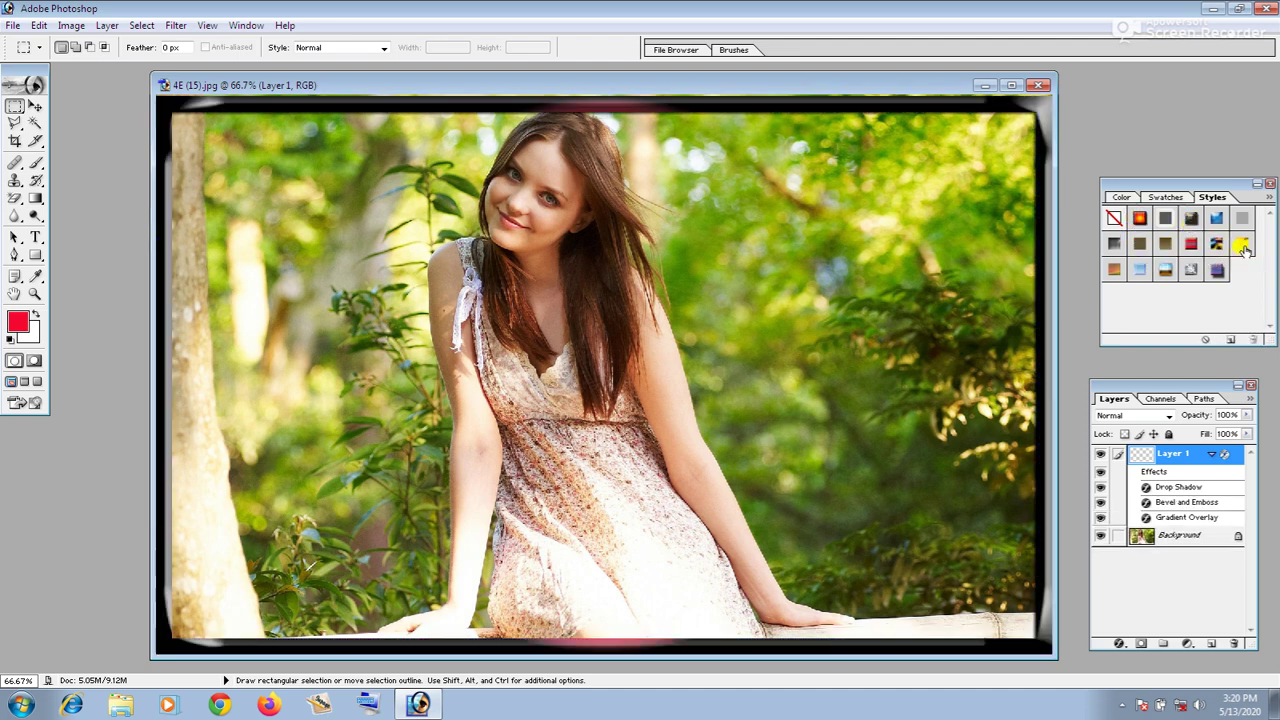
left_click(1243, 247)
left_click(1194, 247)
left_click(1167, 269)
left_click(1139, 271)
left_click(1115, 271)
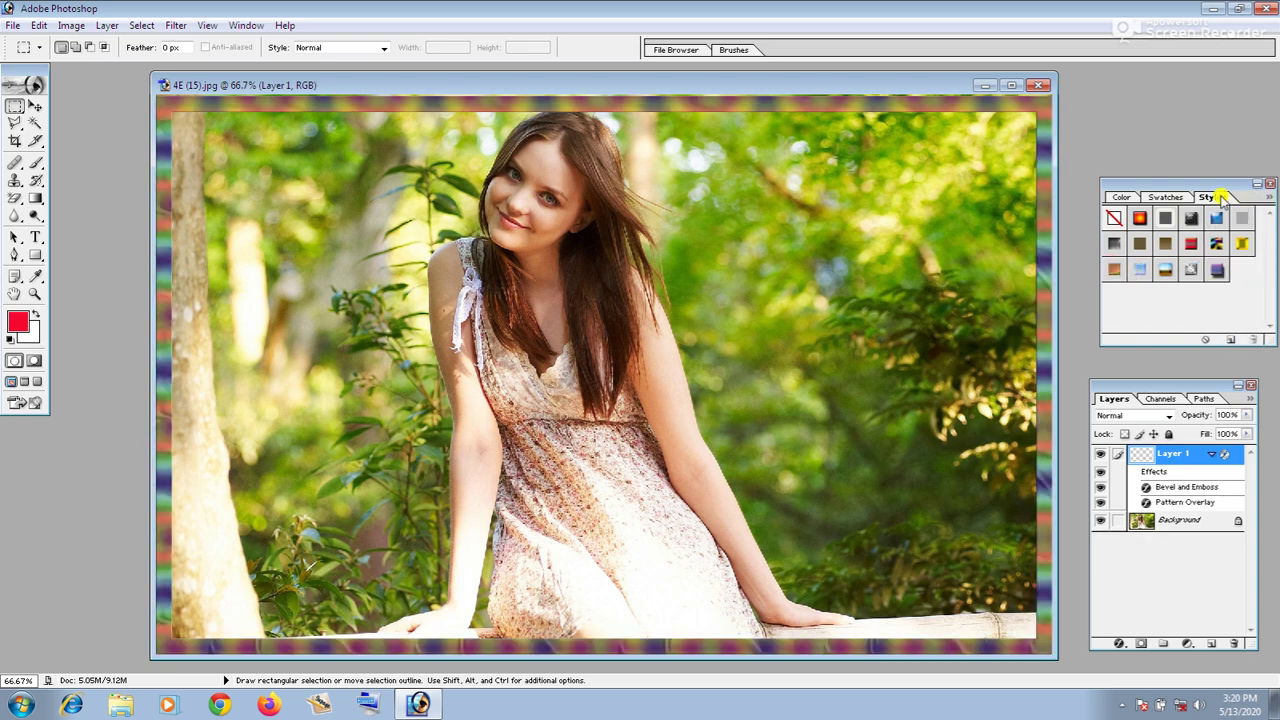
- Move the Styles palette slightly inward and replace its current styles with the Text Effects set
left_click_drag(1201, 188, 1187, 185)
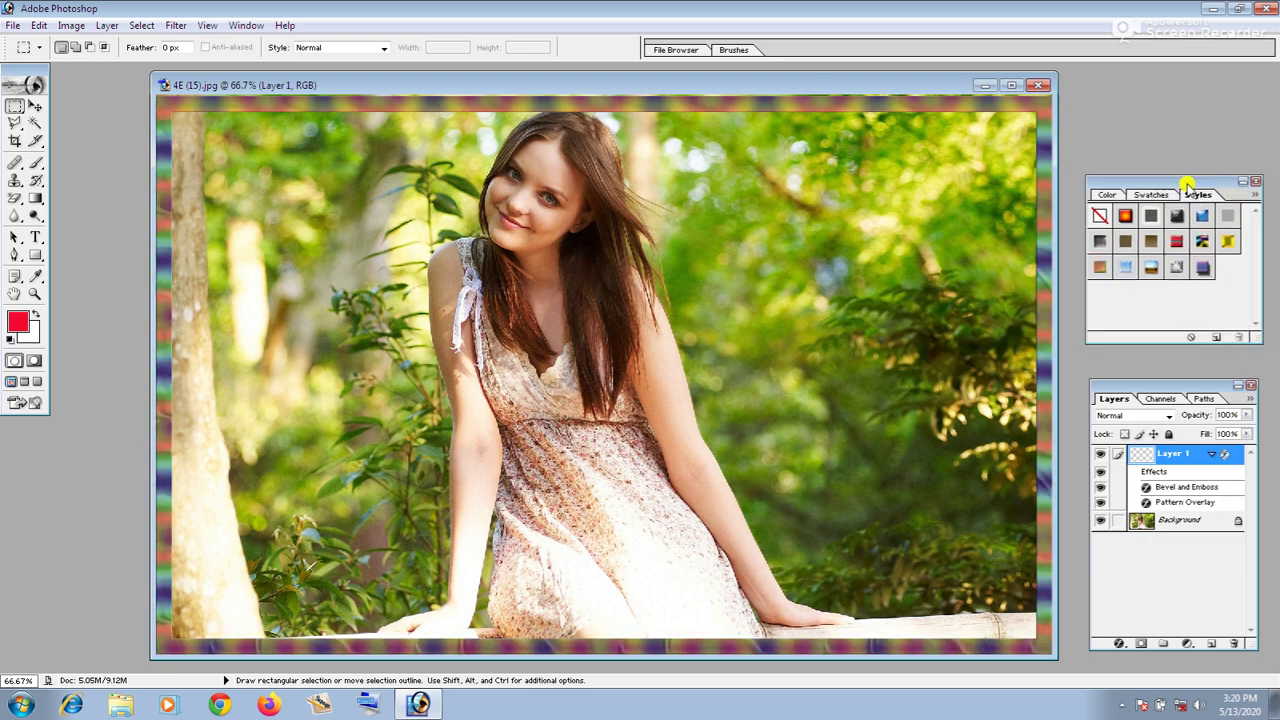
left_click(1256, 196)
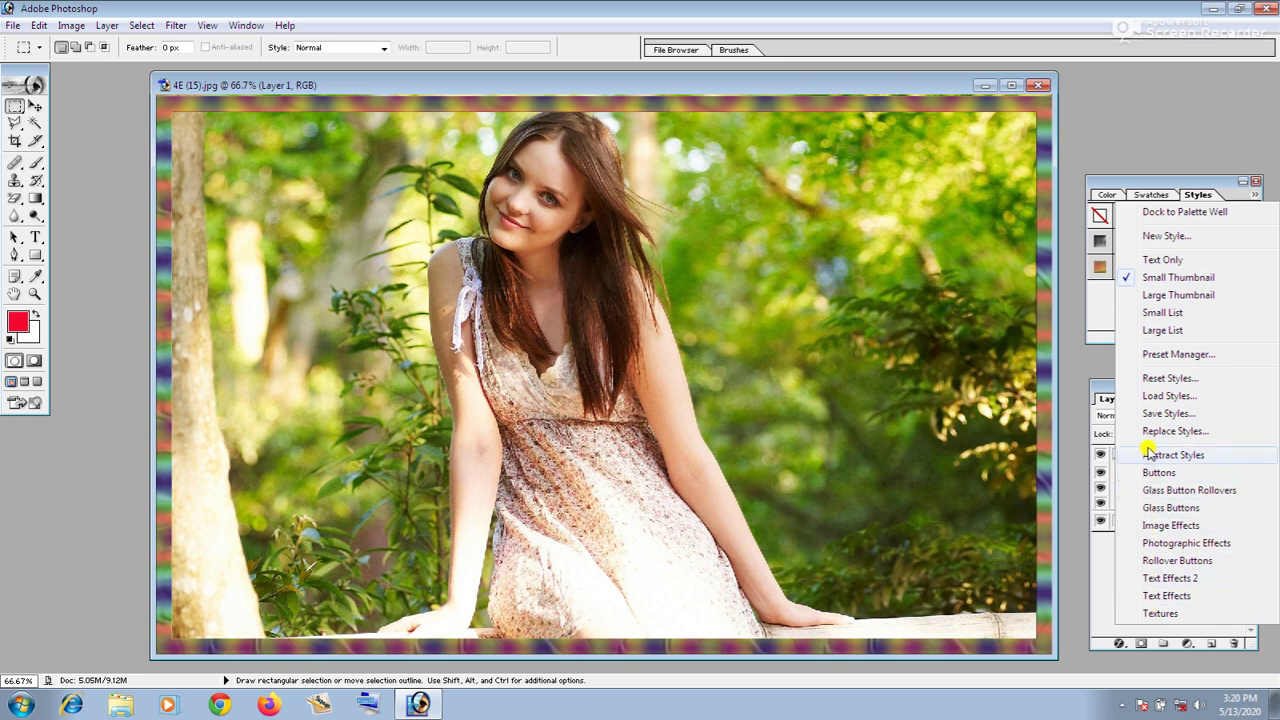
left_click(1163, 596)
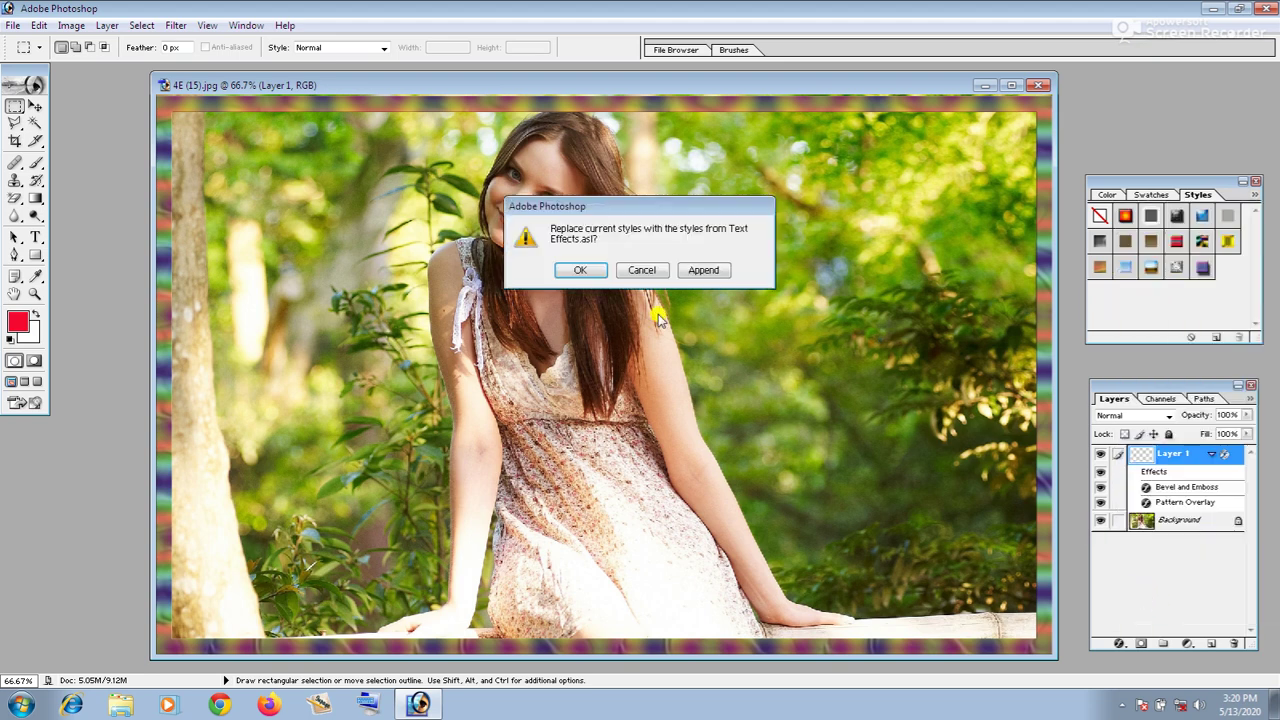
left_click(582, 272)
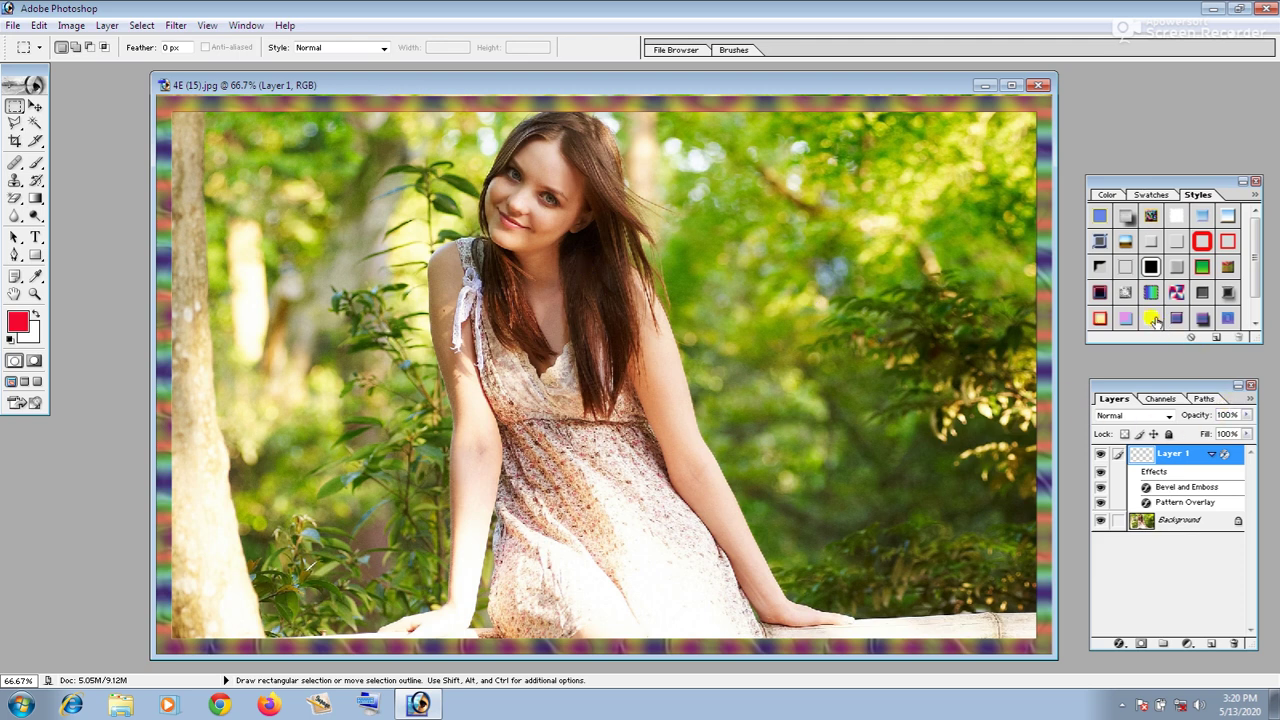
- Try several Text Effects styles on the border, keep the rainbow gradient style with a stroke, and move the Styles palette up
left_click(1152, 318)
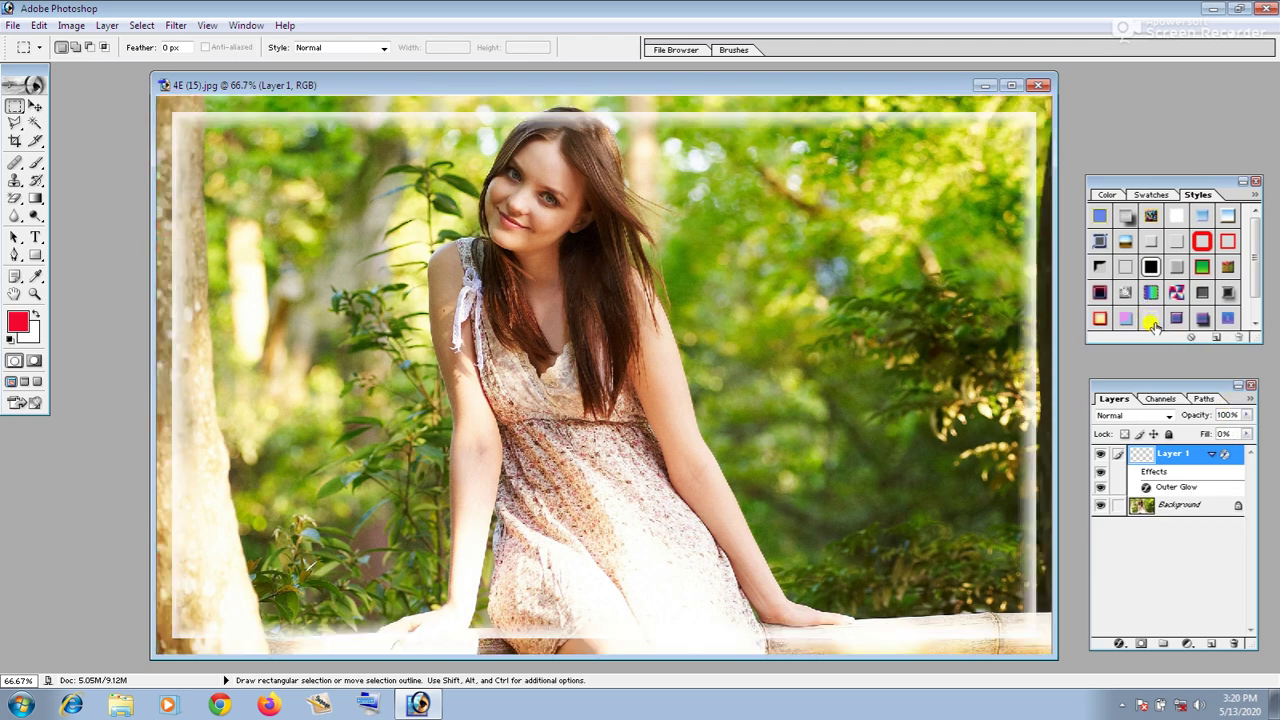
left_click(1098, 318)
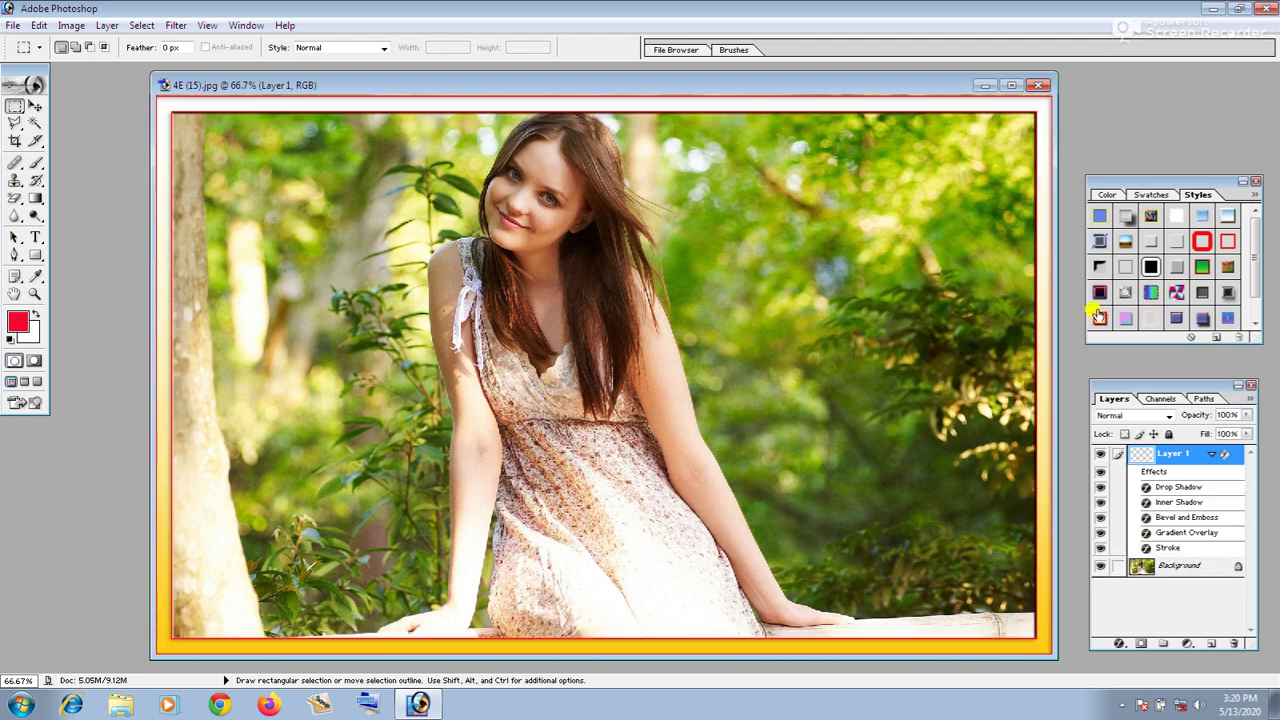
left_click(1099, 292)
left_click(1150, 293)
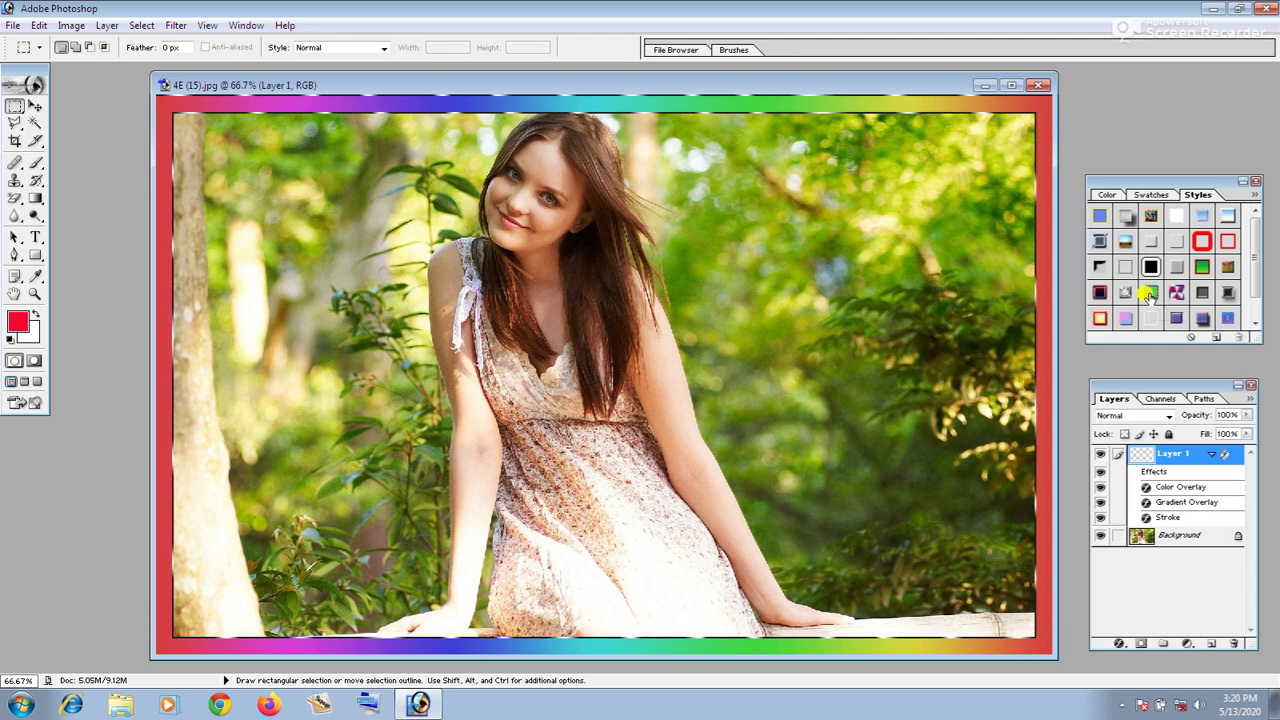
left_click_drag(1186, 188, 1176, 148)
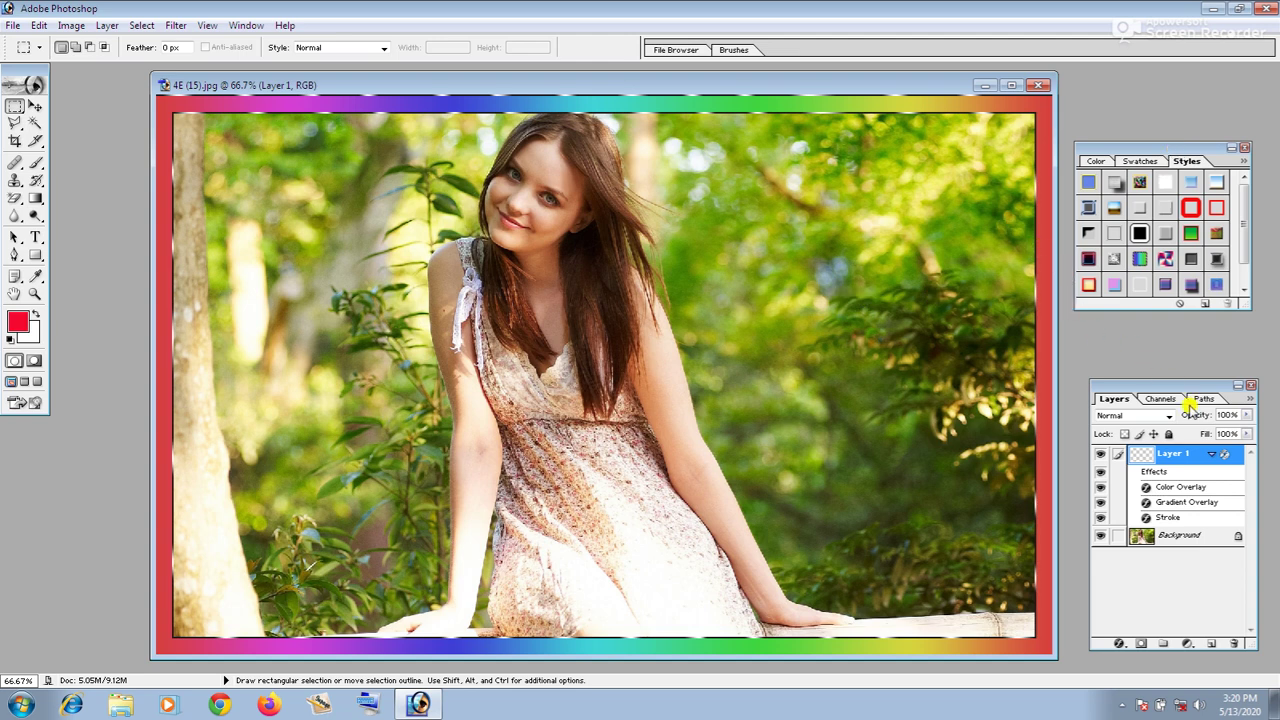
- Toggle Layer 1's visibility repeatedly to compare the photo with and without the border, leaving it shown
left_click(1099, 455)
left_click(1099, 455)
left_click(1099, 455)
left_click(1099, 455)
left_click(1099, 455)
left_click(1099, 455)
- Add 48 pt Courier text with the person's first name in the upper background, beside the woman's head
left_click(34, 238)
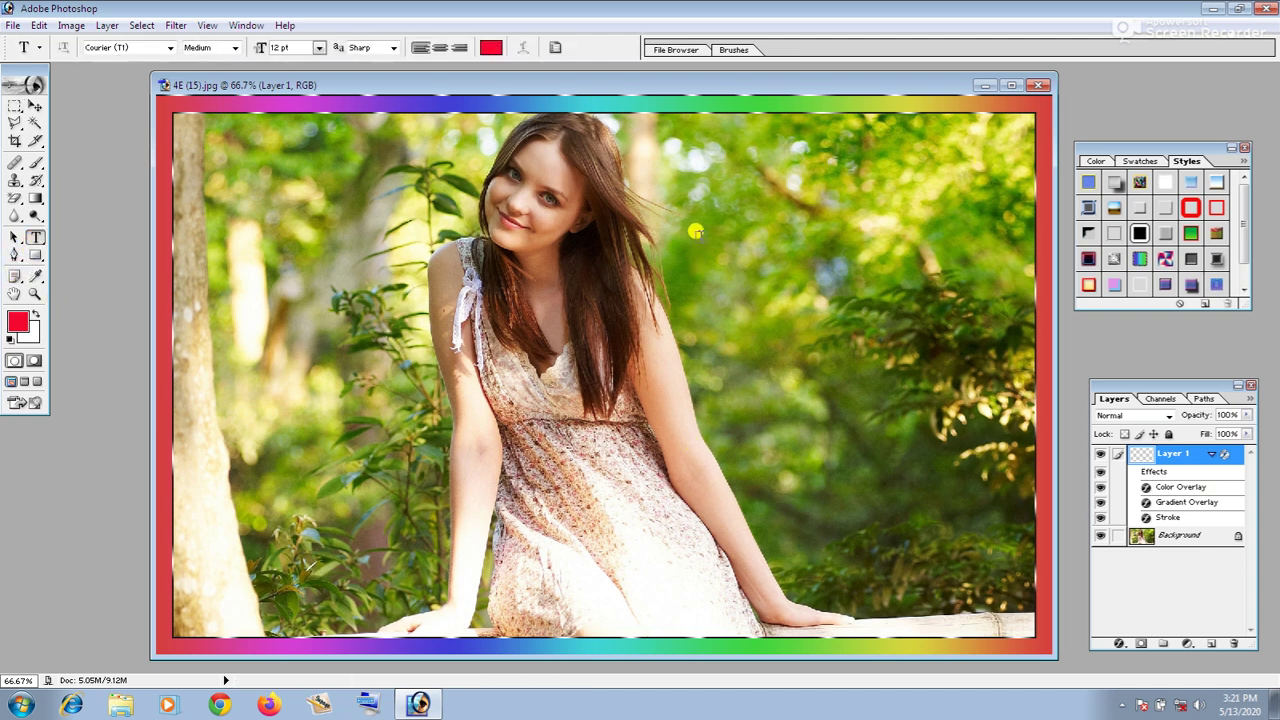
left_click(716, 197)
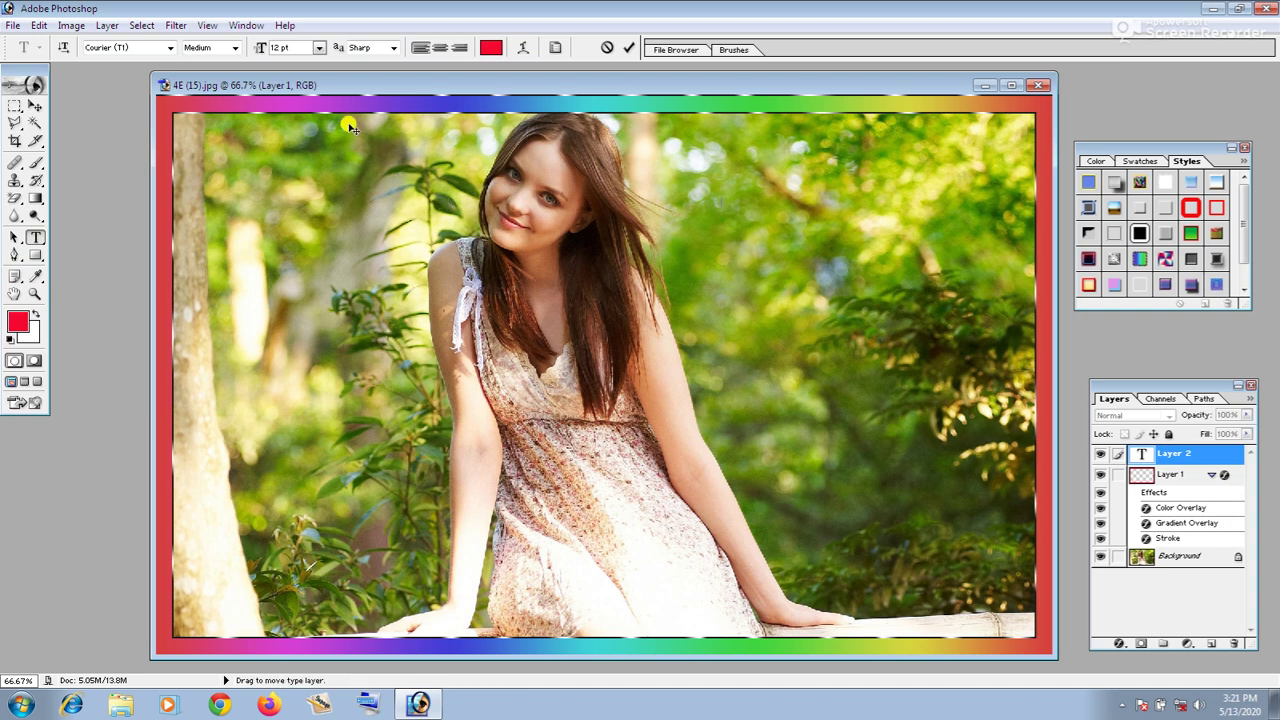
left_click(319, 48)
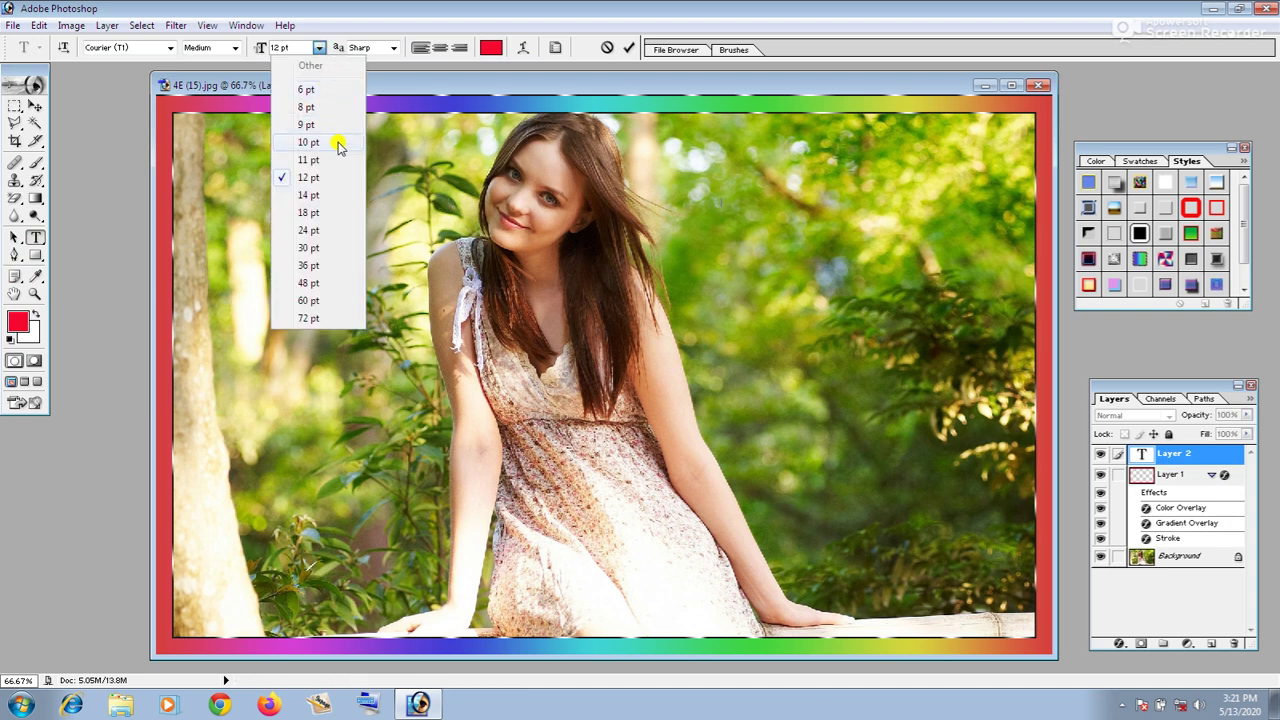
left_click(319, 284)
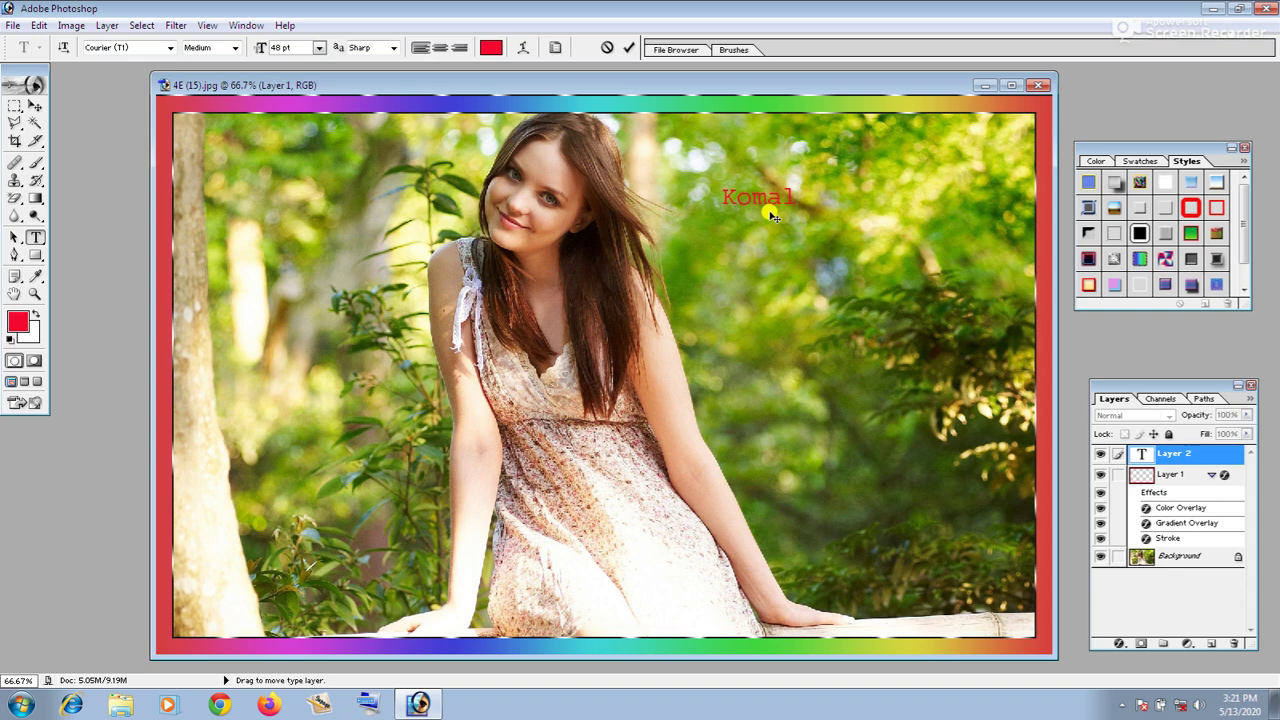
- Set the size of the whole name text to 60 pt and commit the text
left_click_drag(786, 192, 721, 194)
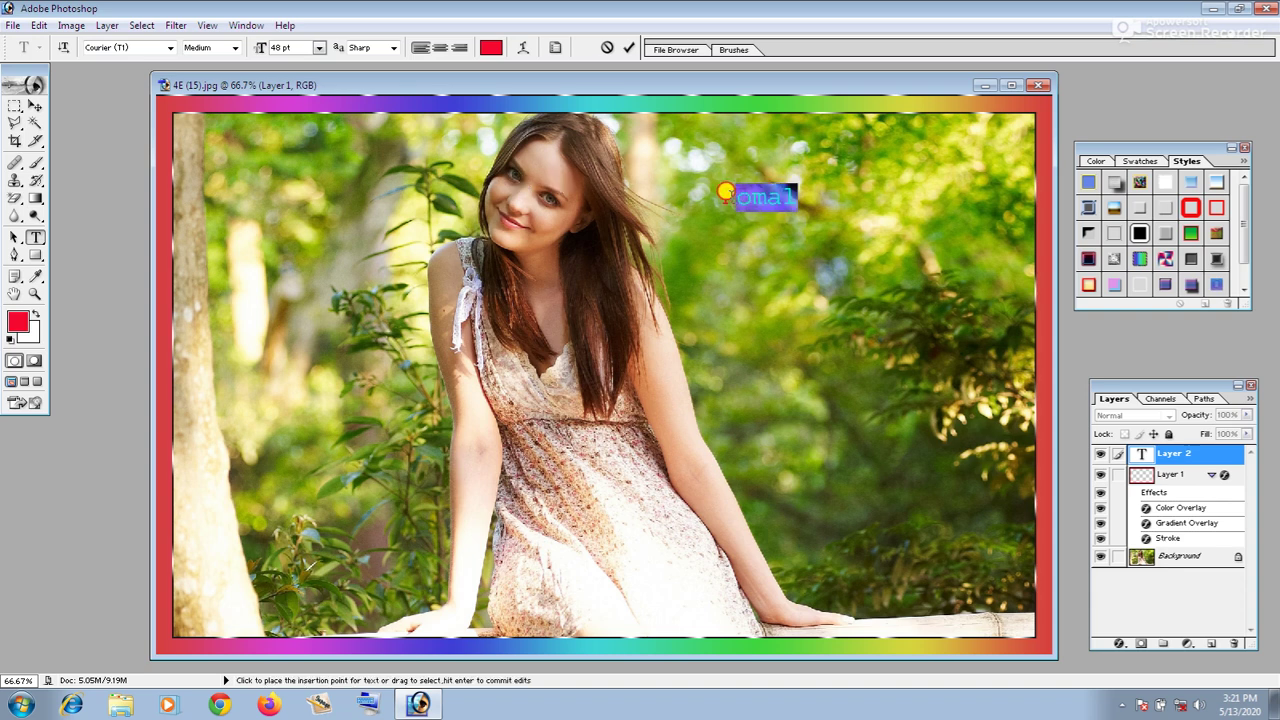
left_click(320, 49)
left_click(316, 303)
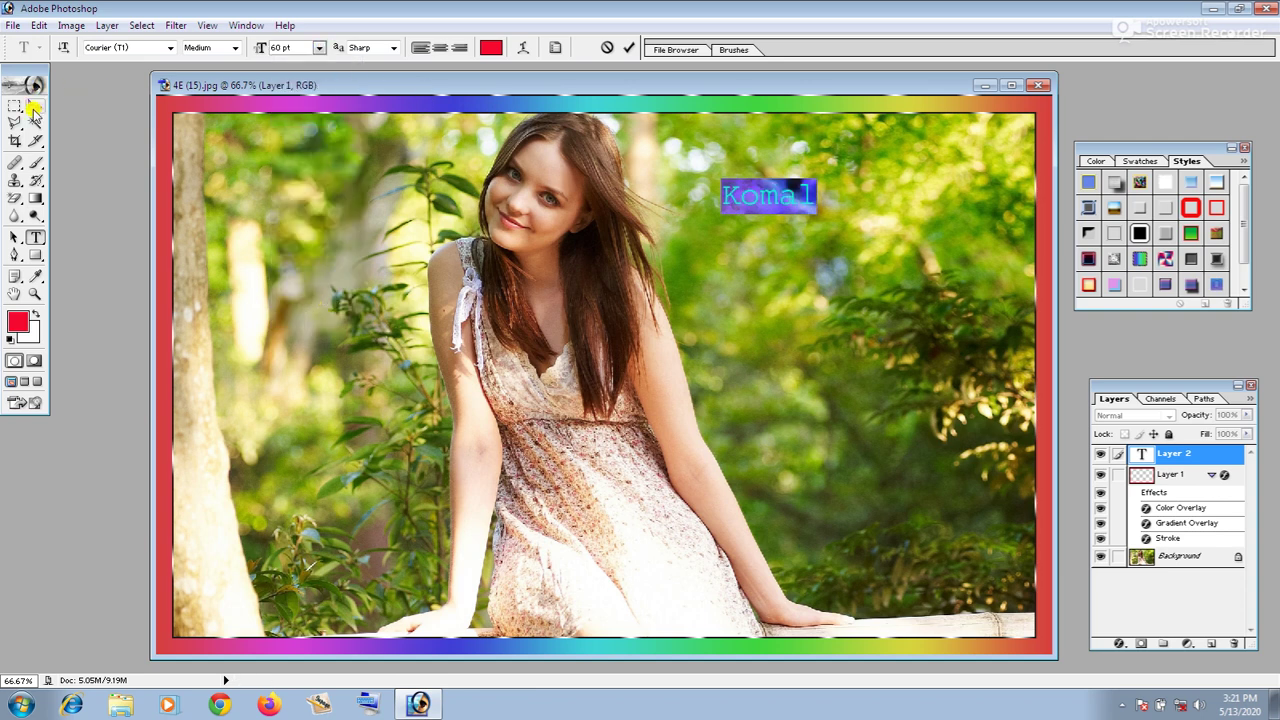
left_click(34, 106)
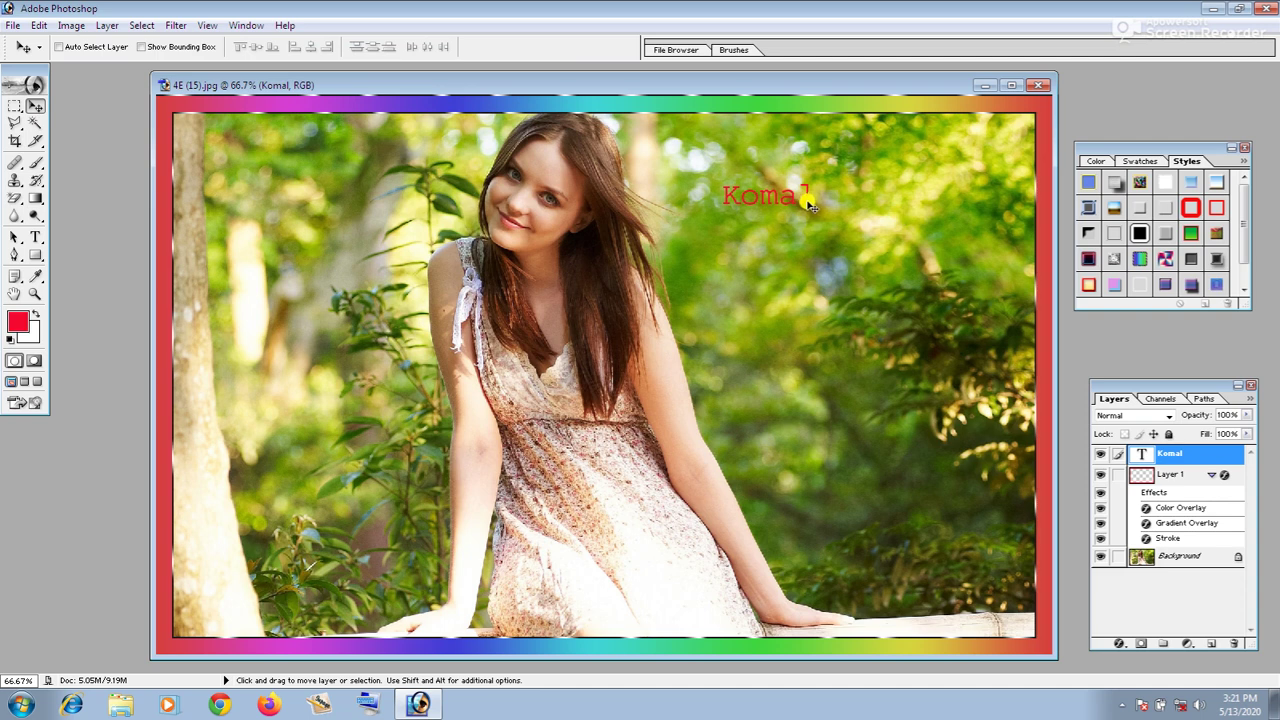
- Free Transform the name text to about 291% width and 412% height, and place it just below the photo's top border
key("ctrl+t")
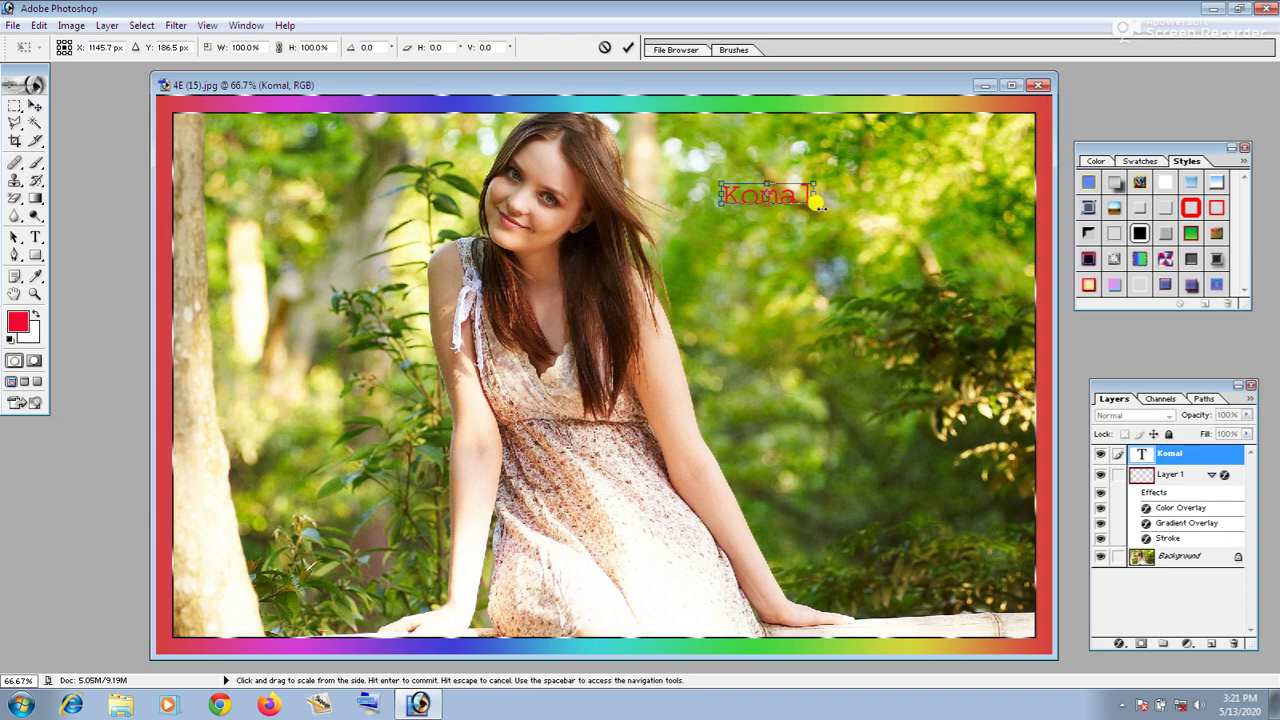
left_click_drag(818, 203, 990, 277)
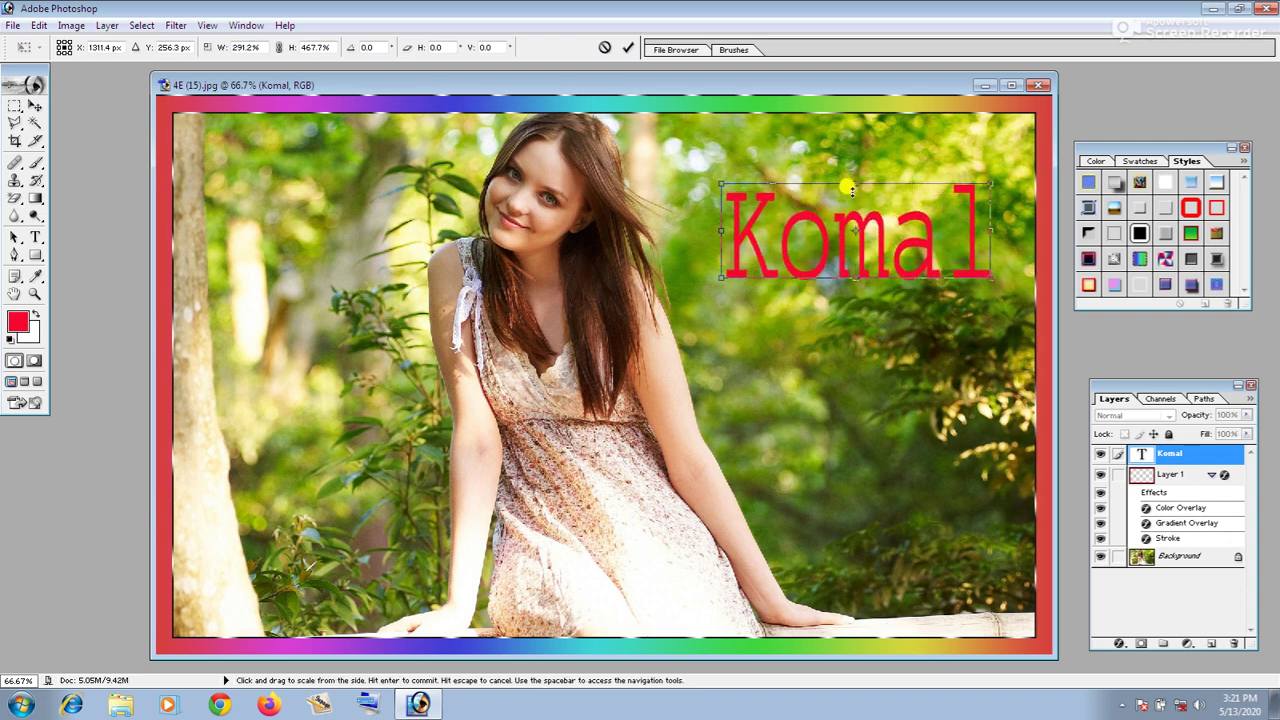
mouse_move(856, 182)
left_mouse_down()
mouse_move(853, 203)
mouse_move(843, 186)
left_mouse_up()
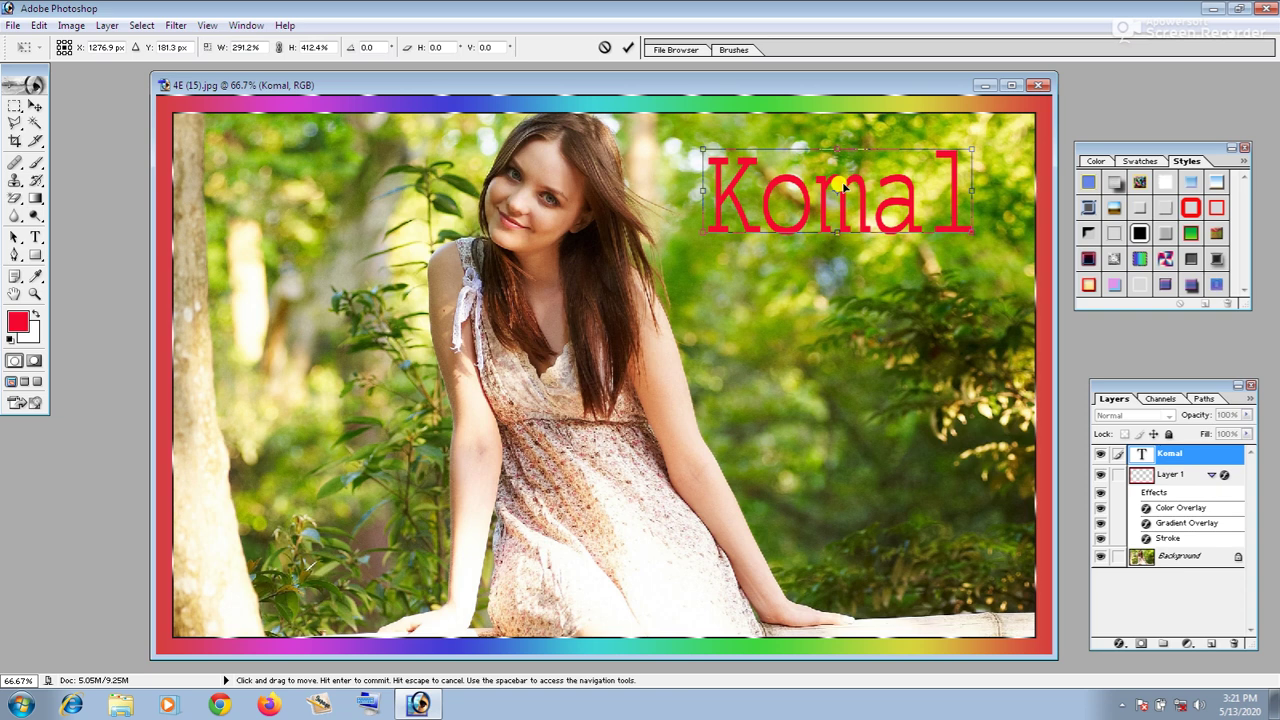
key("Return")
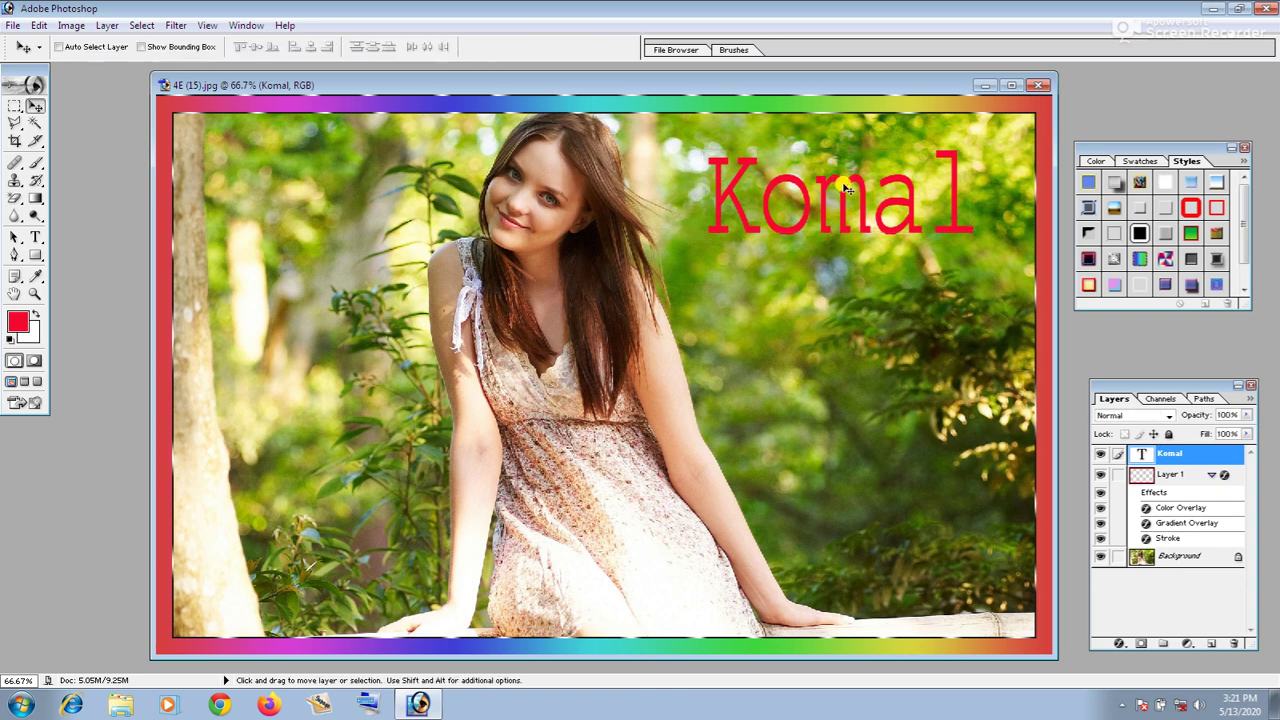
- Try several styles on the name text, keep the reddish Bevel and Emboss with Gradient Overlay style, and cancel saving the file
left_click(1087, 287)
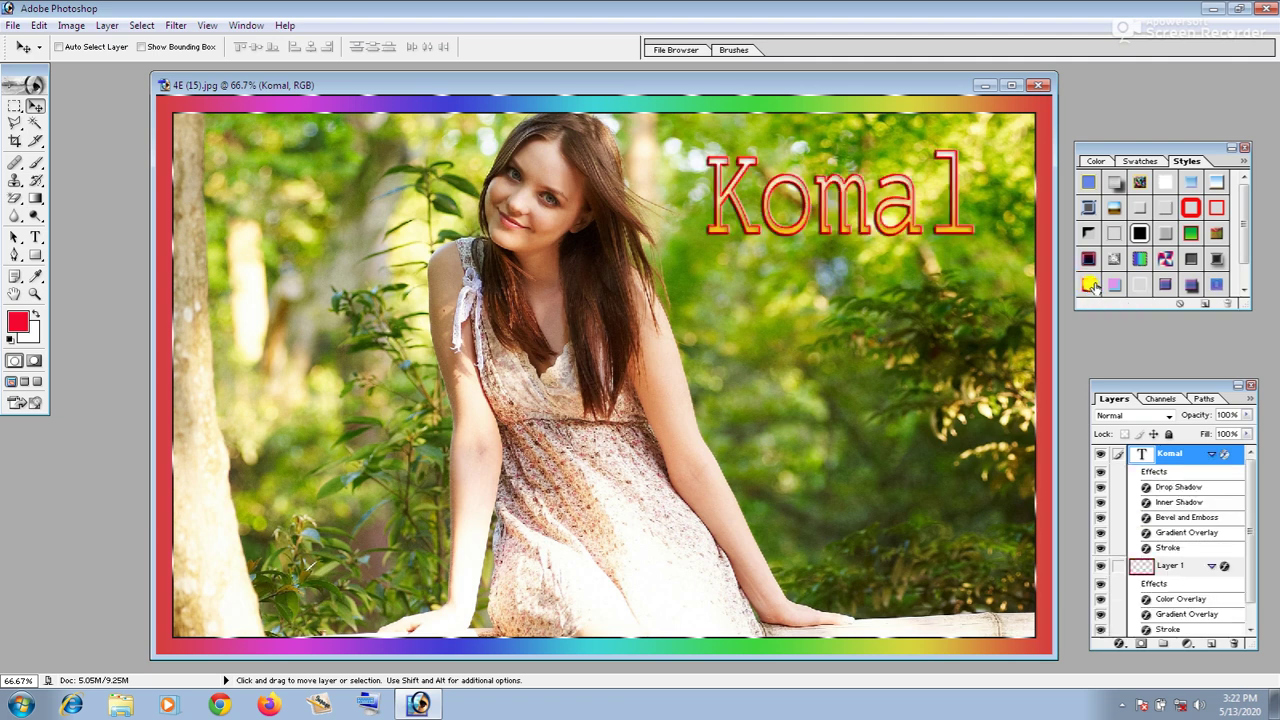
left_click(1138, 261)
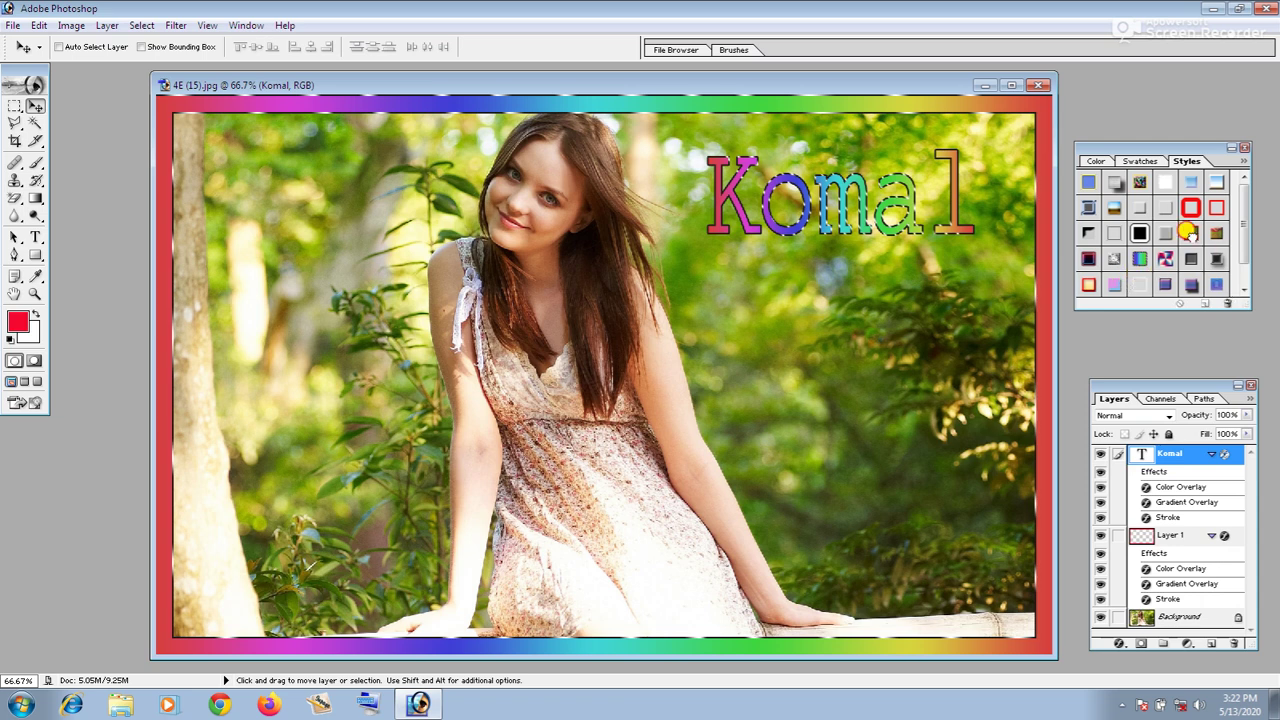
left_click(1190, 233)
left_click(1196, 210)
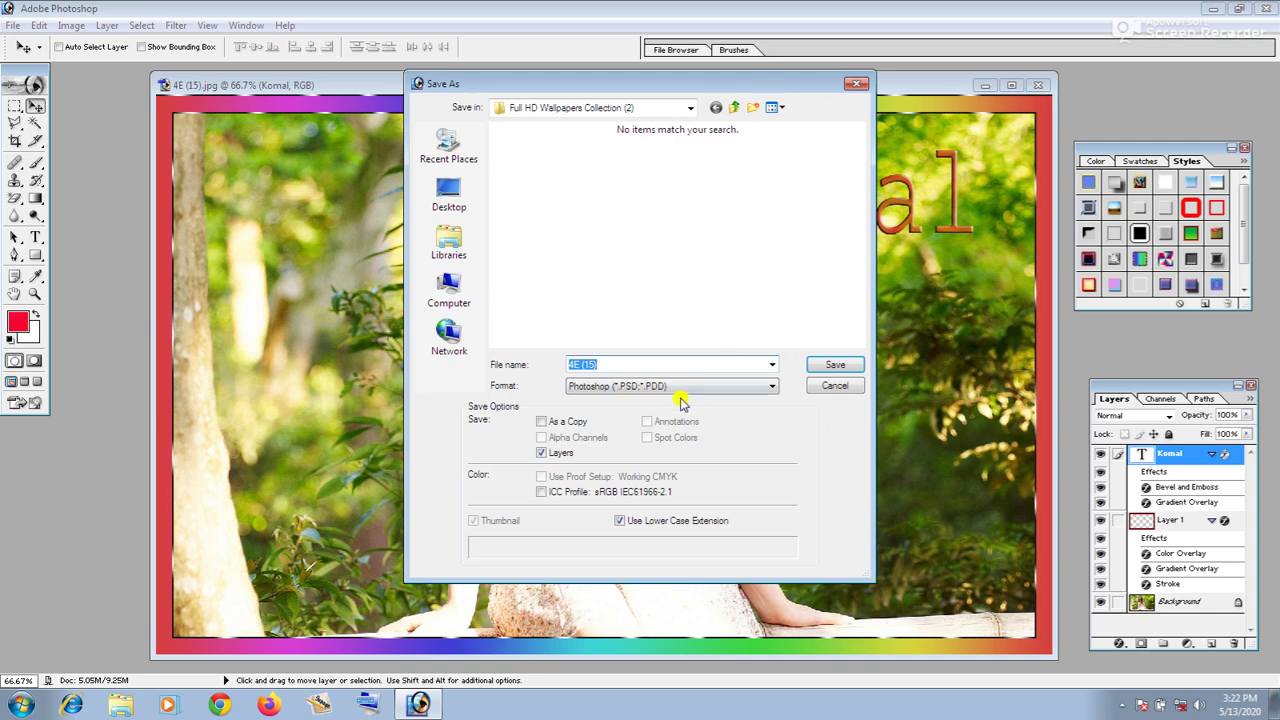
left_click(833, 388)
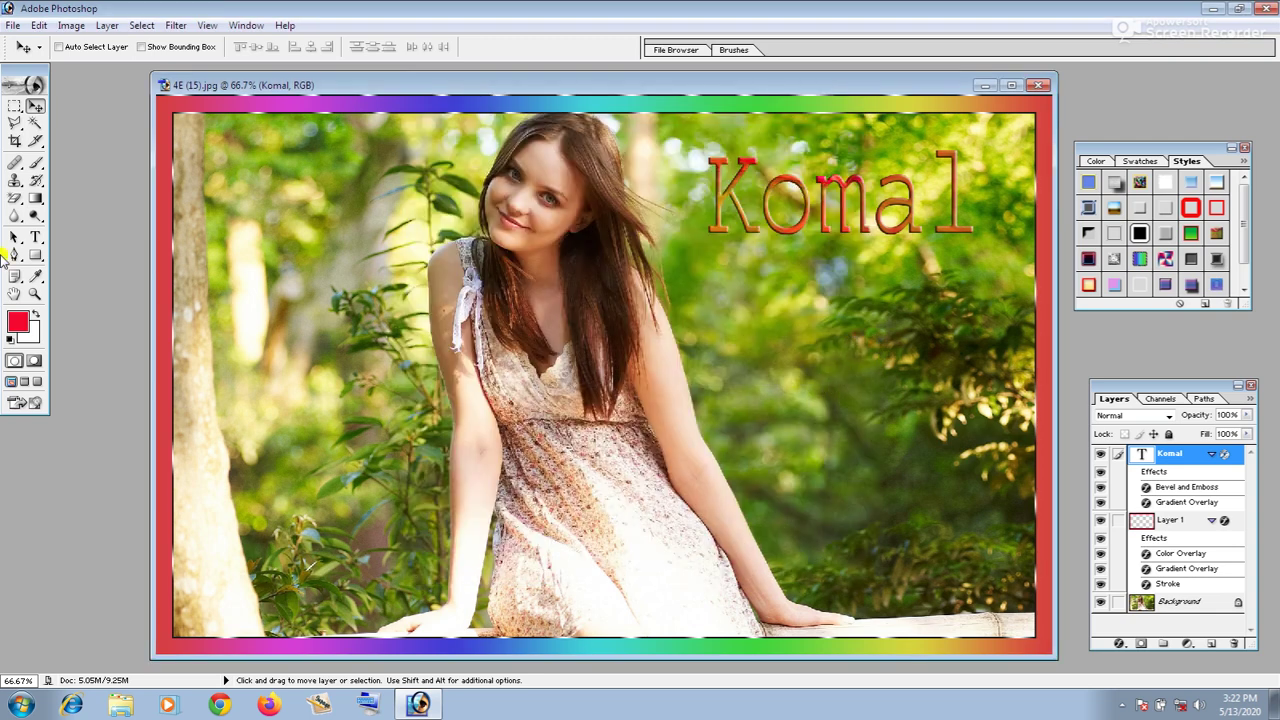
- Select the woman's head and upper chest on the Background layer with the Elliptical Marquee tool and copy the selected area
left_click(14, 106)
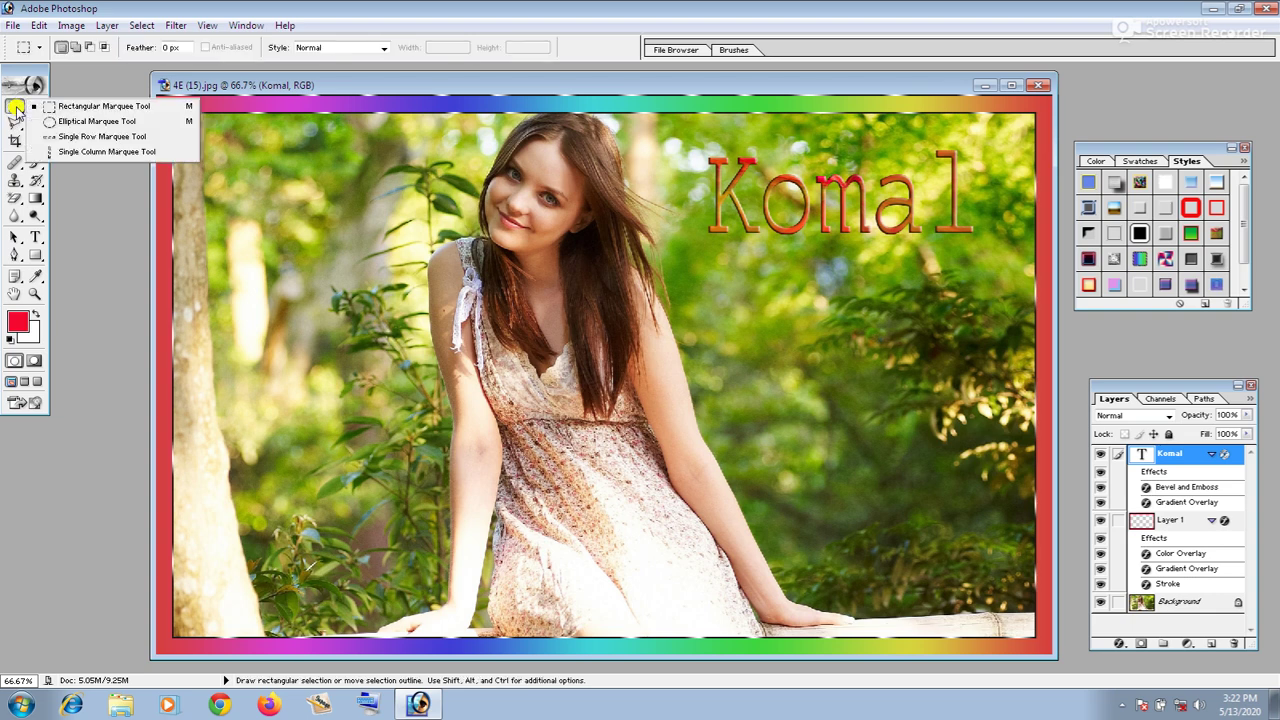
left_click(101, 122)
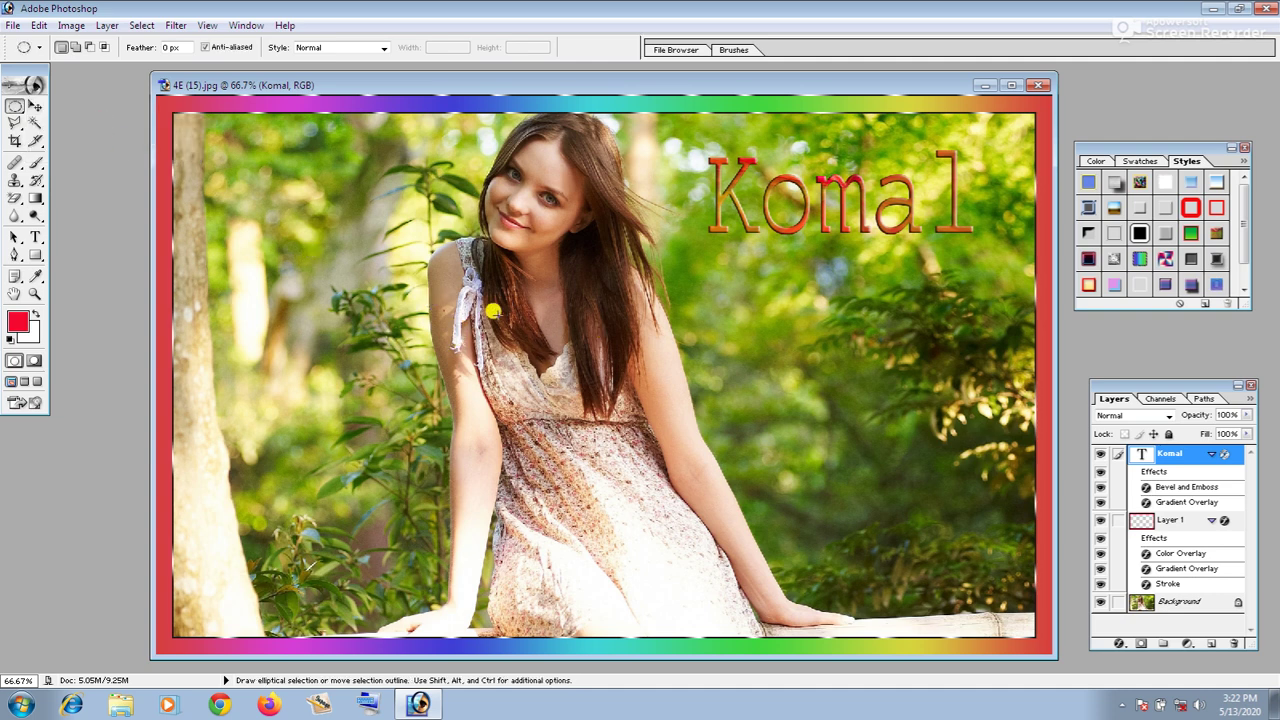
left_click(1166, 603)
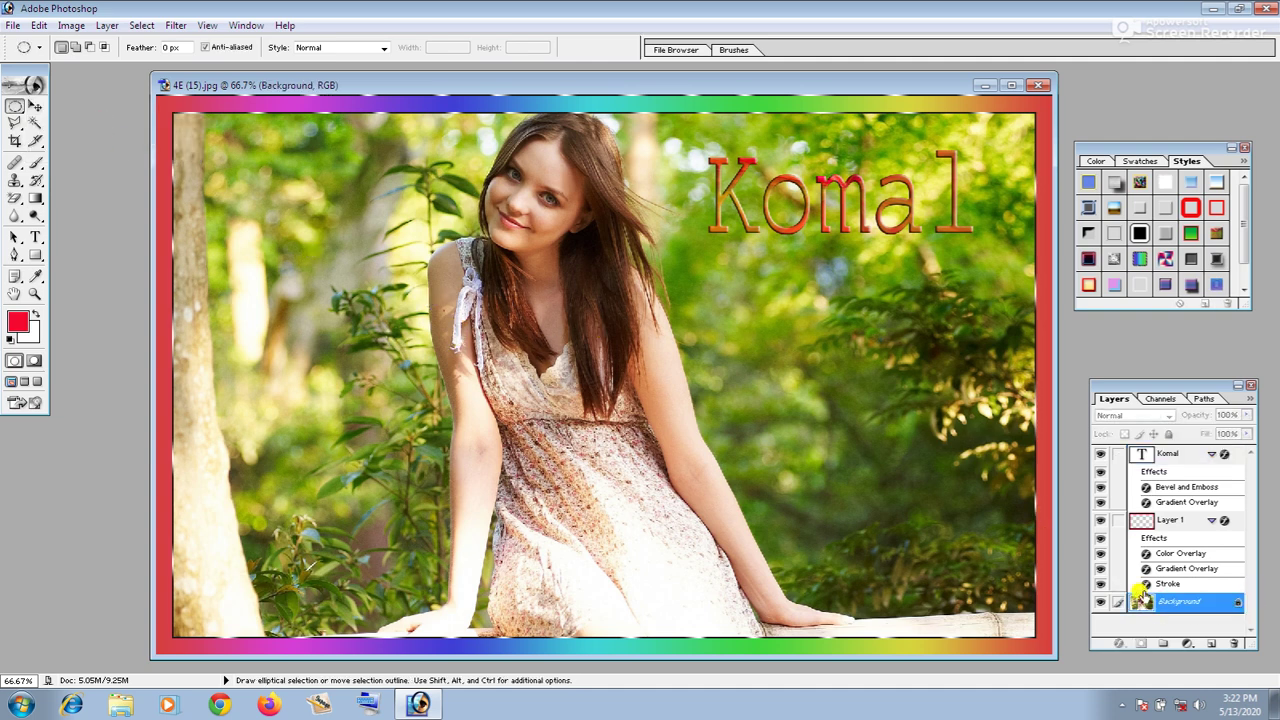
left_click_drag(427, 114, 634, 378)
left_click_drag(551, 309, 574, 309)
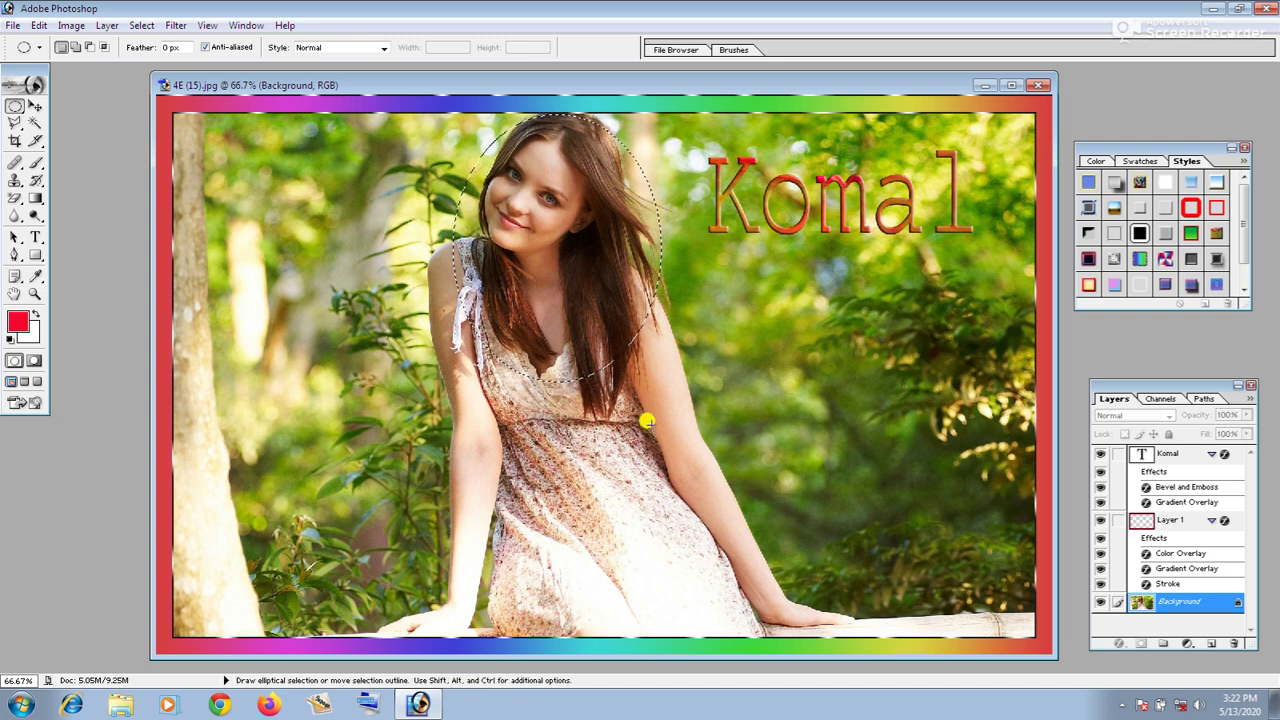
- Create a new RGB document with the 800 x 600 preset, 72 pixels/inch and white contents, and center its window over the photo
left_click(10, 26)
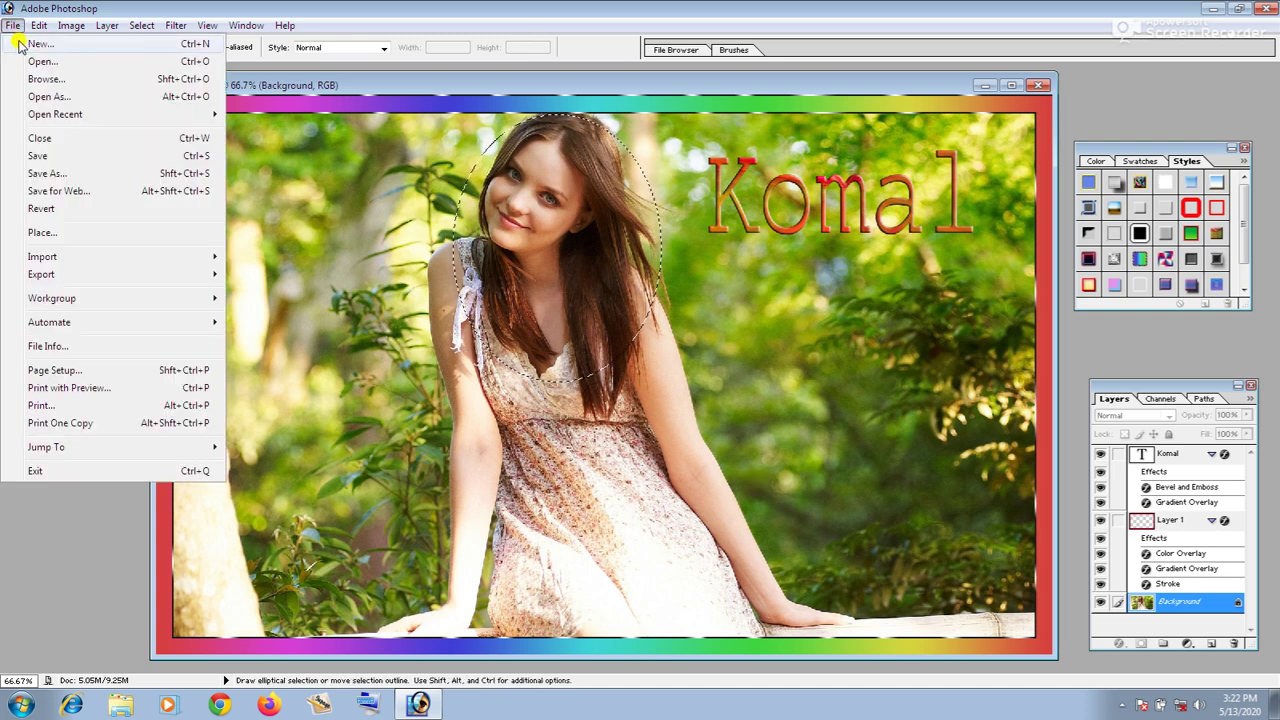
left_click(30, 44)
left_click_drag(615, 226, 707, 114)
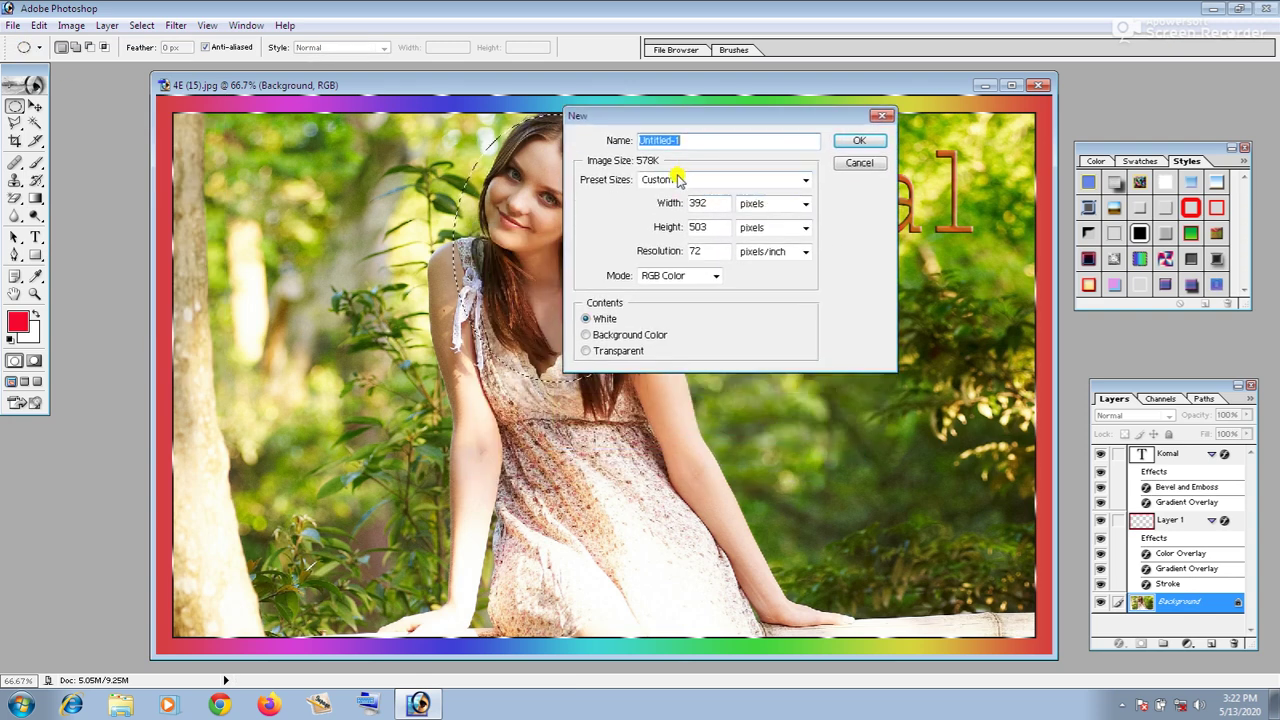
left_click(805, 181)
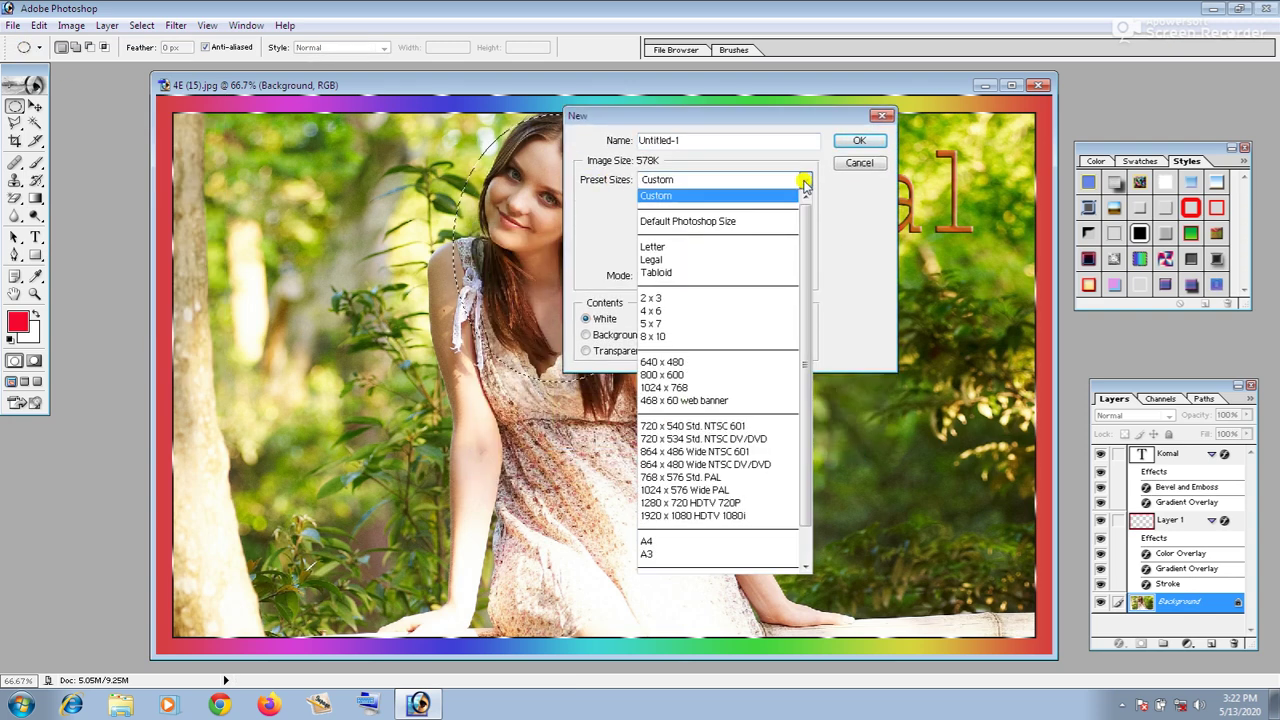
left_click(706, 374)
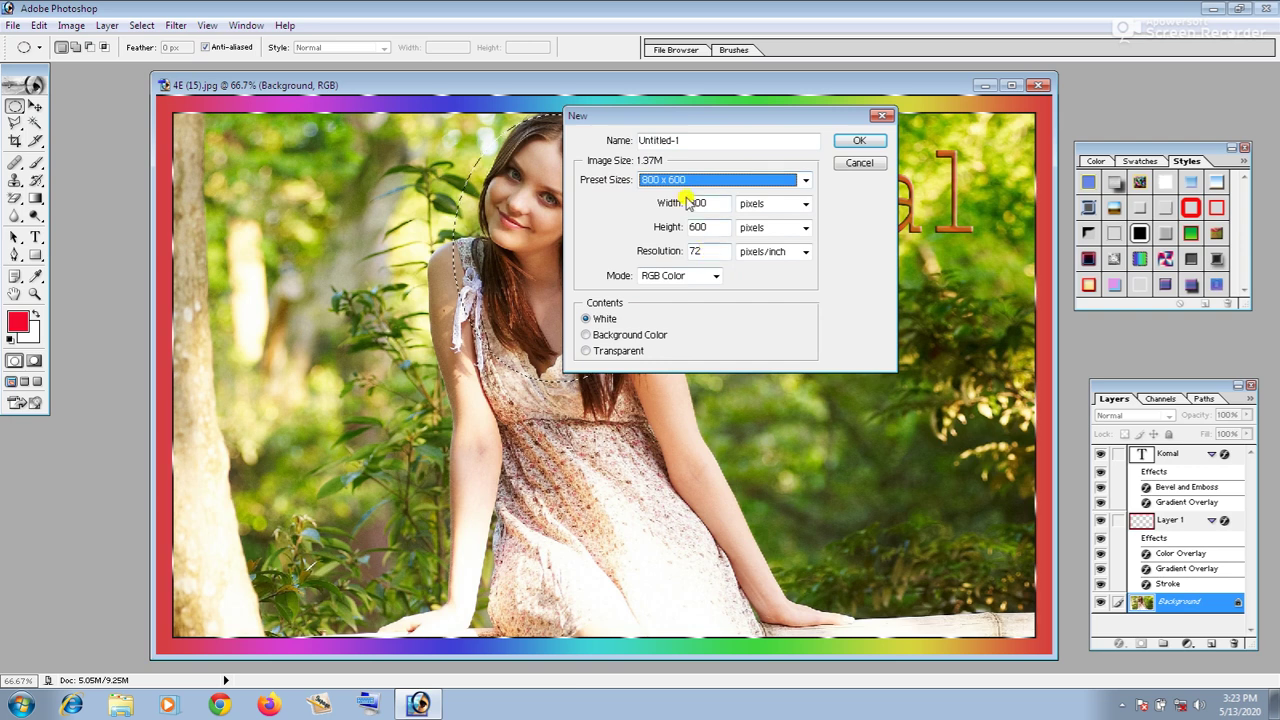
left_click(859, 143)
left_click_drag(143, 86, 463, 116)
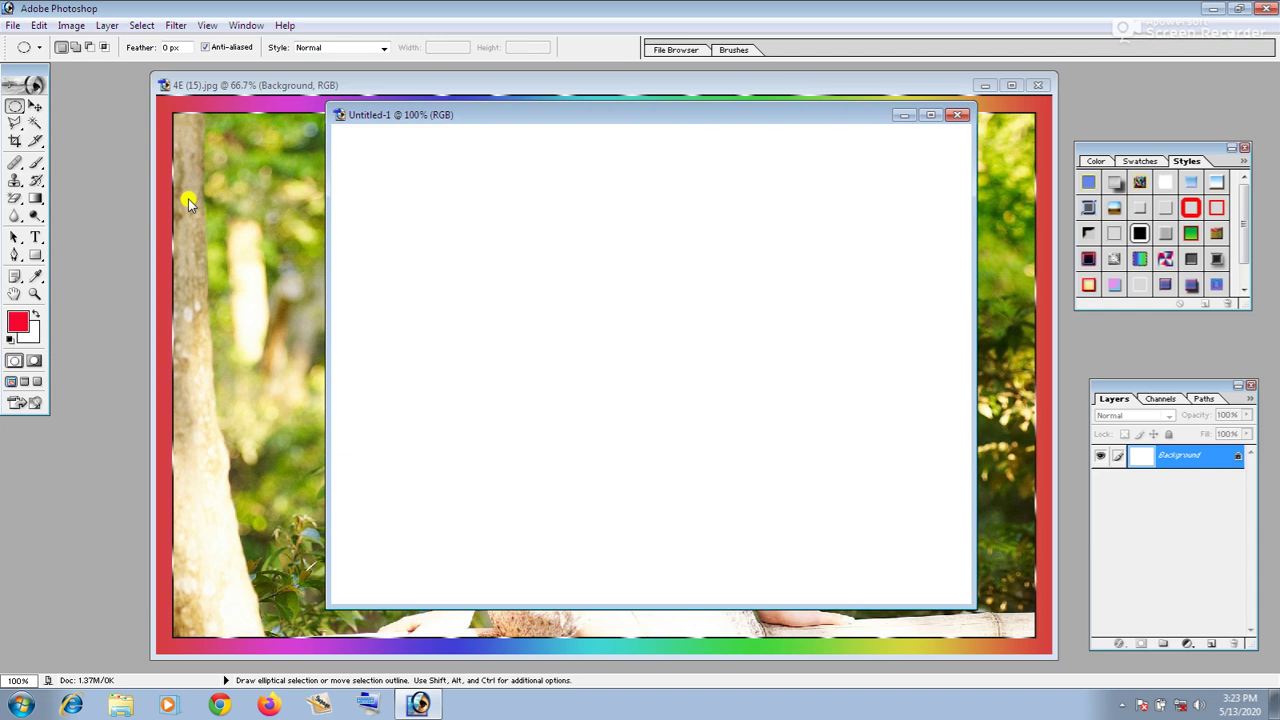
- Paste the copied oval portrait into the new document and move it slightly to sit near the canvas centre
key("ctrl")
left_click(37, 25)
left_click(84, 174)
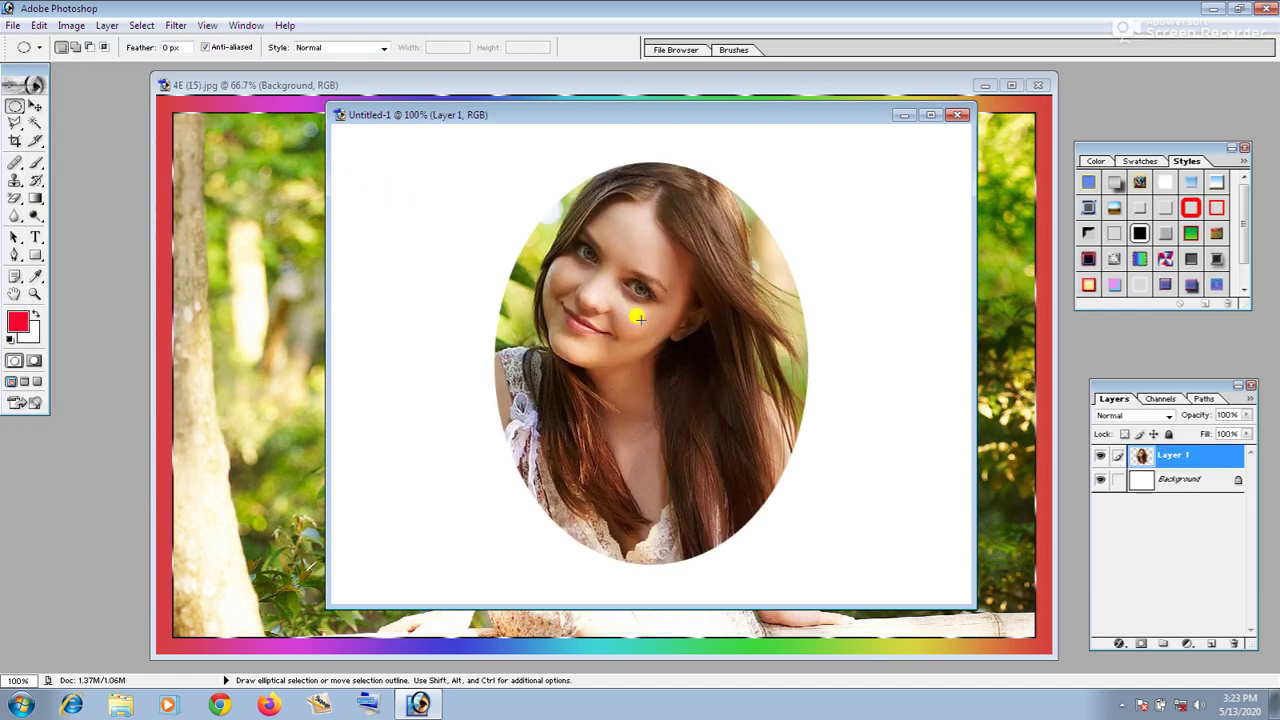
left_click(35, 105)
left_click_drag(646, 297, 663, 303)
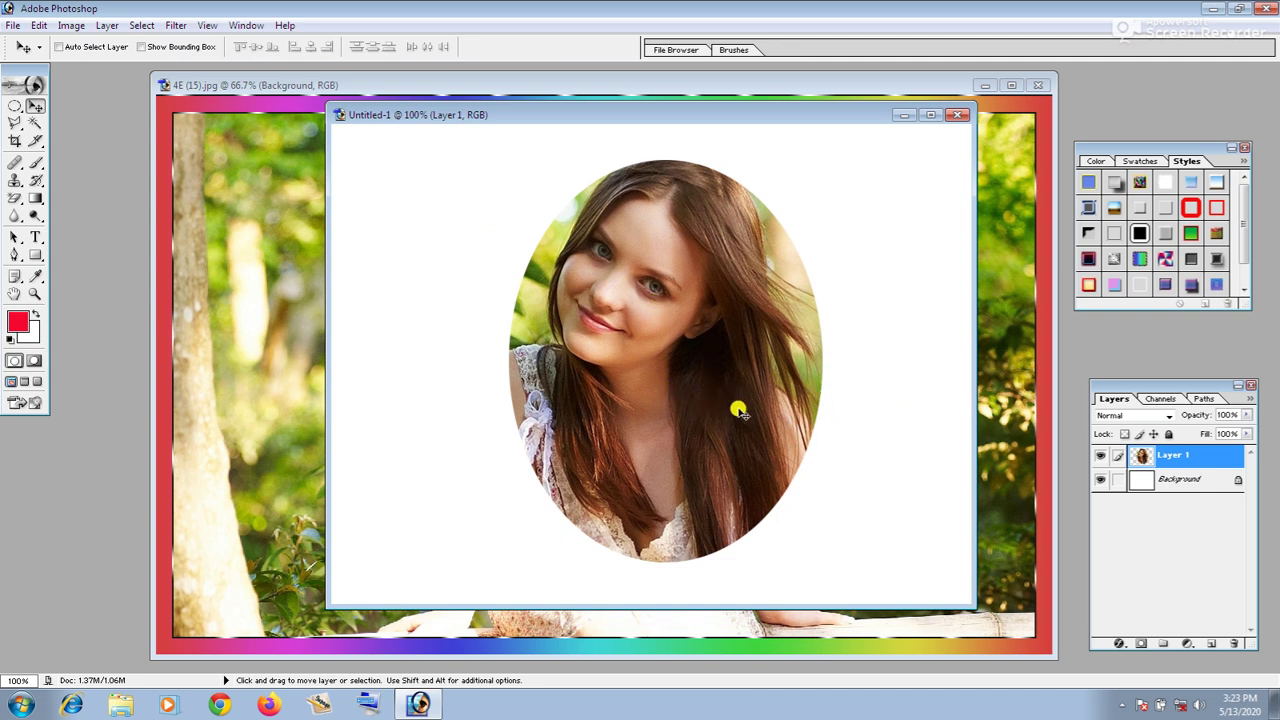
- Load the oval portrait's outline as a selection and add a new empty layer above it
left_click(1172, 458, "ctrl")
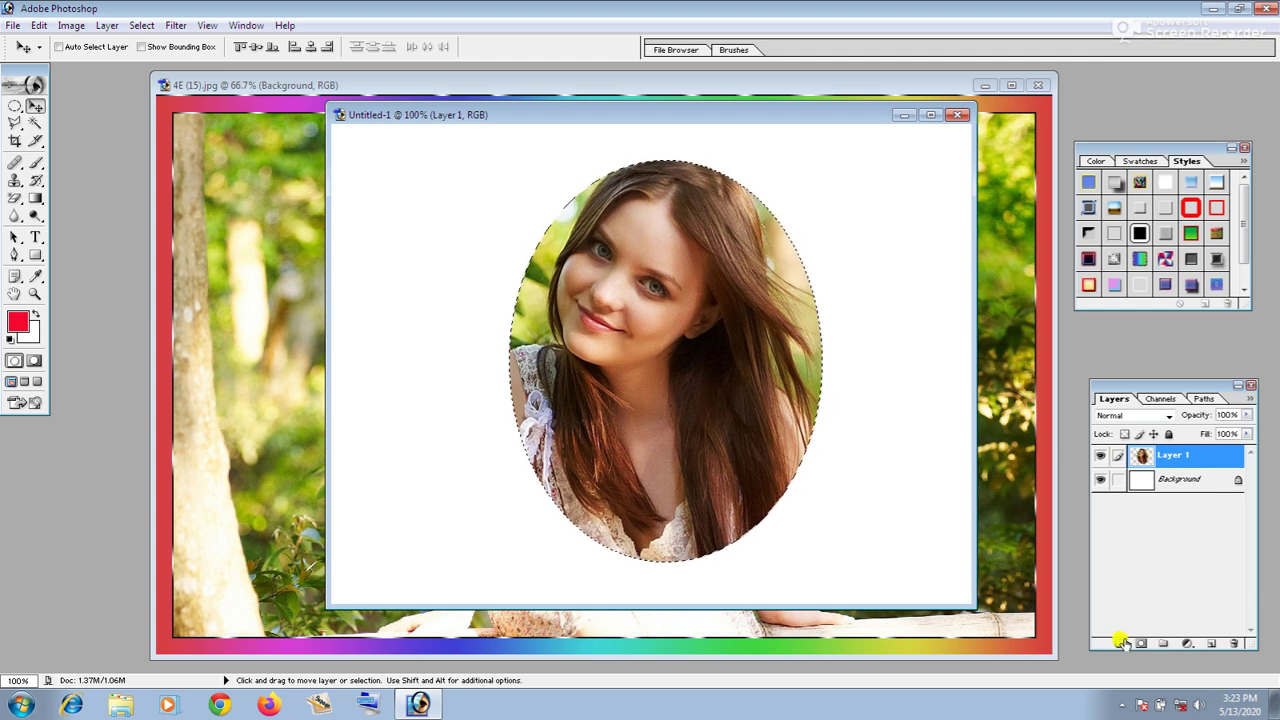
left_click(1209, 643)
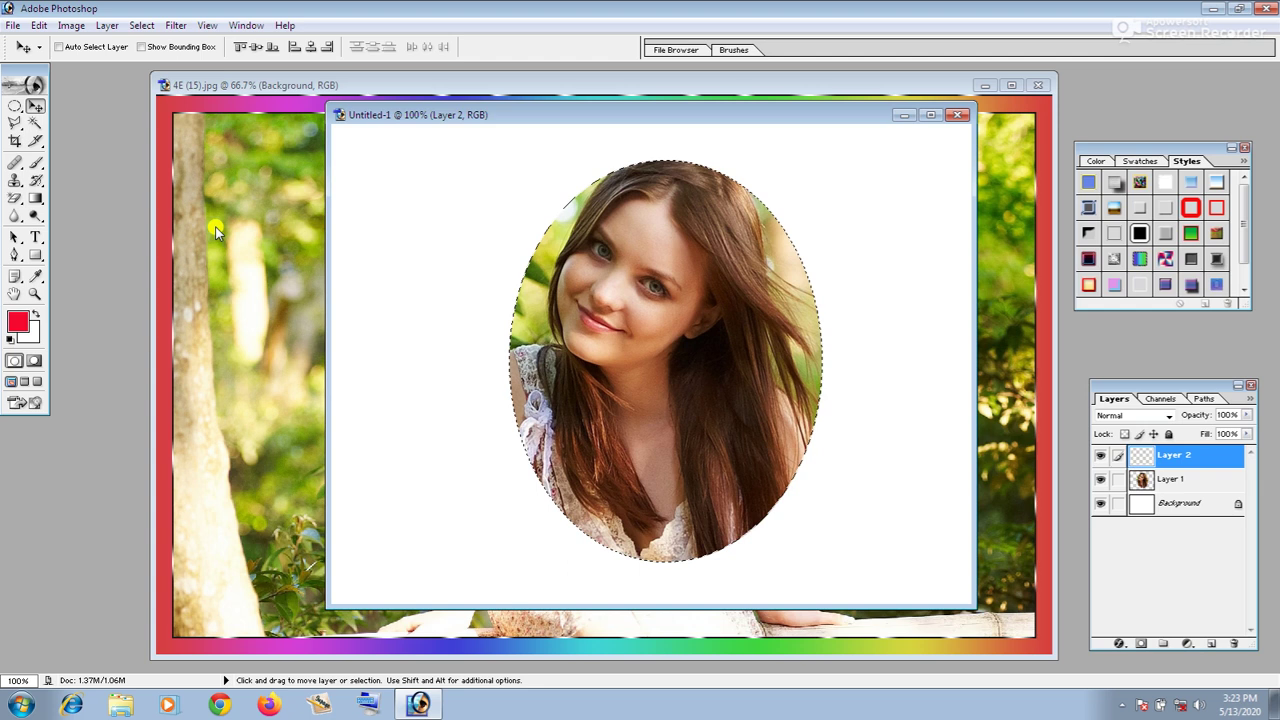
left_click(14, 106)
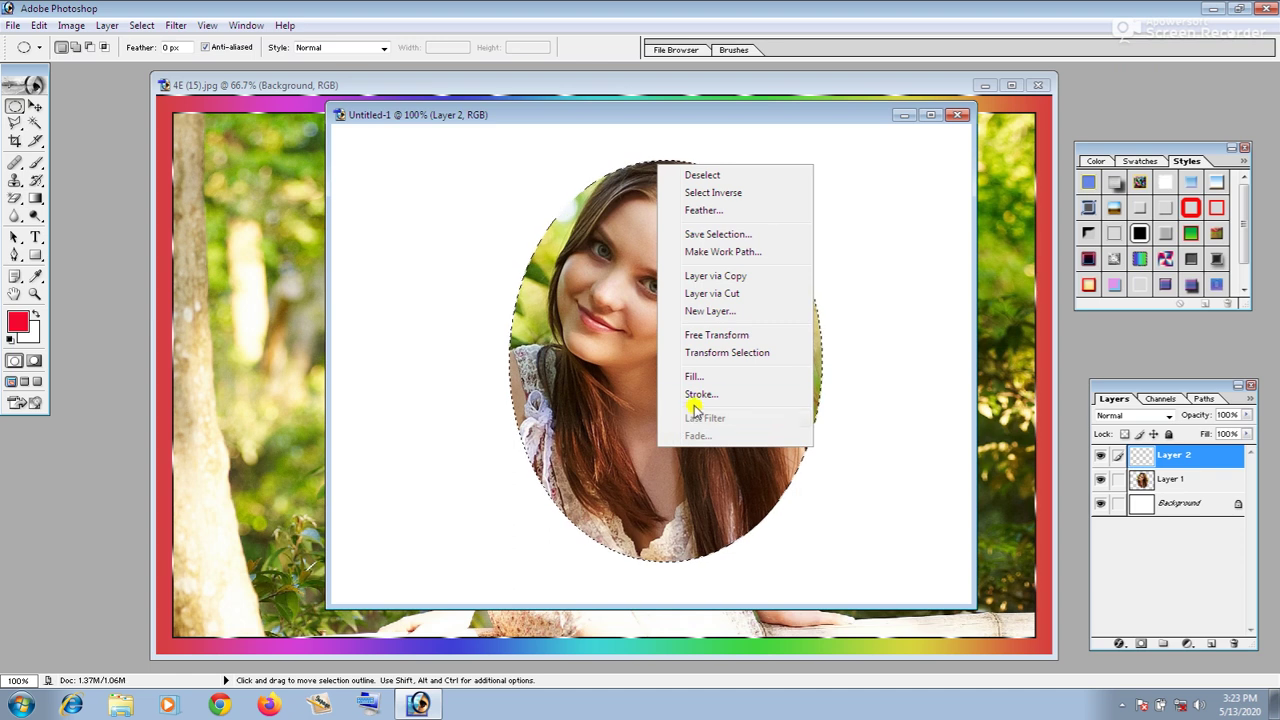
- Try a 30 px red outside stroke around the oval selection, replace it with a narrower red outside stroke, and deselect
left_click(699, 396)
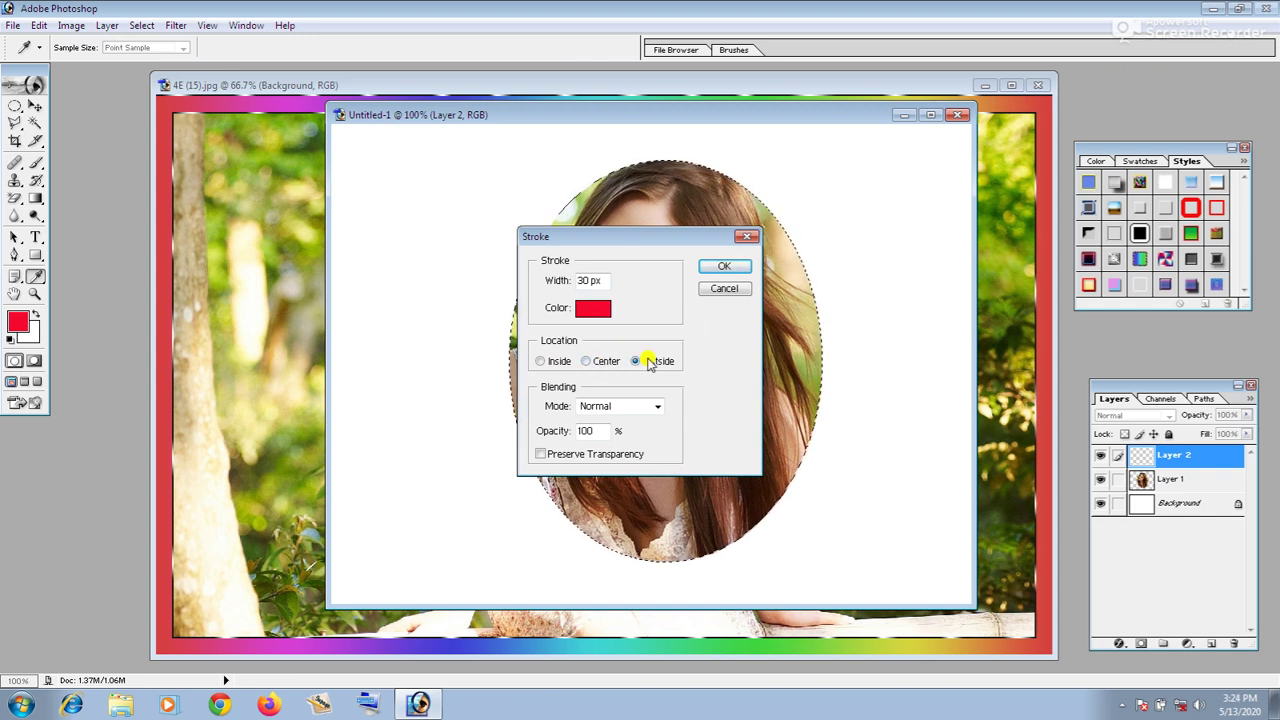
left_click(724, 268)
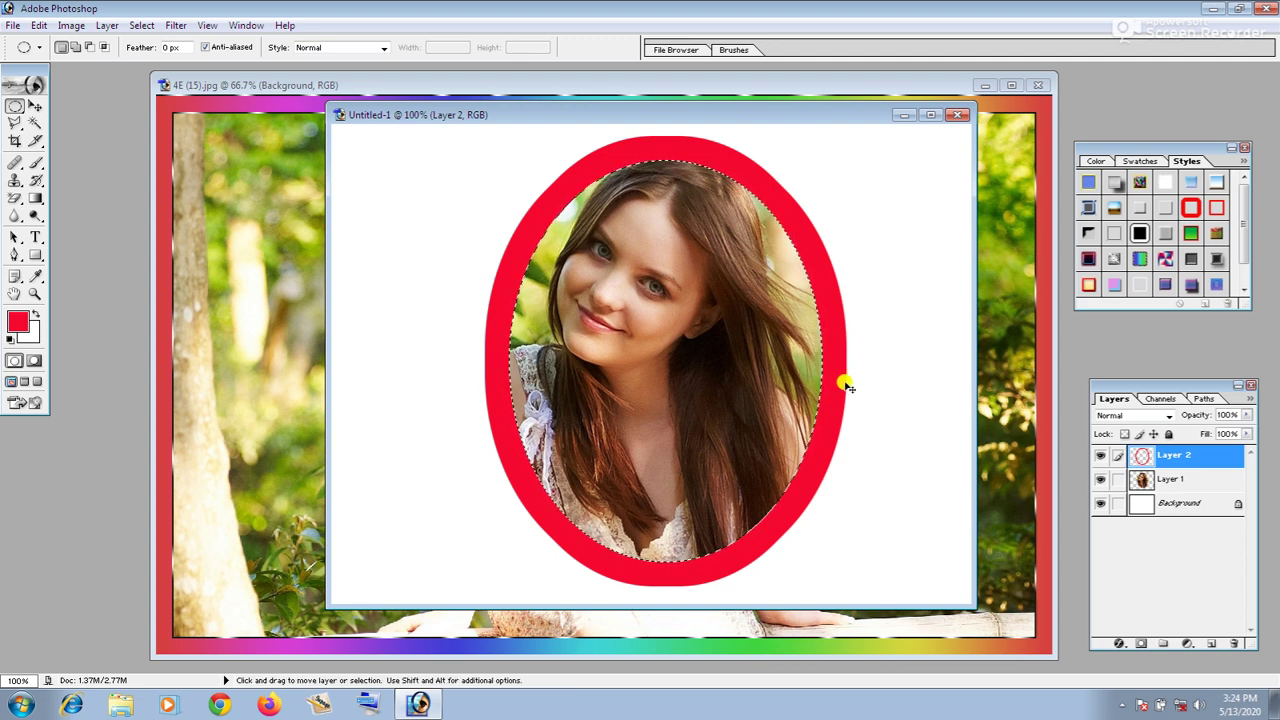
right_click(792, 385)
left_click(853, 607)
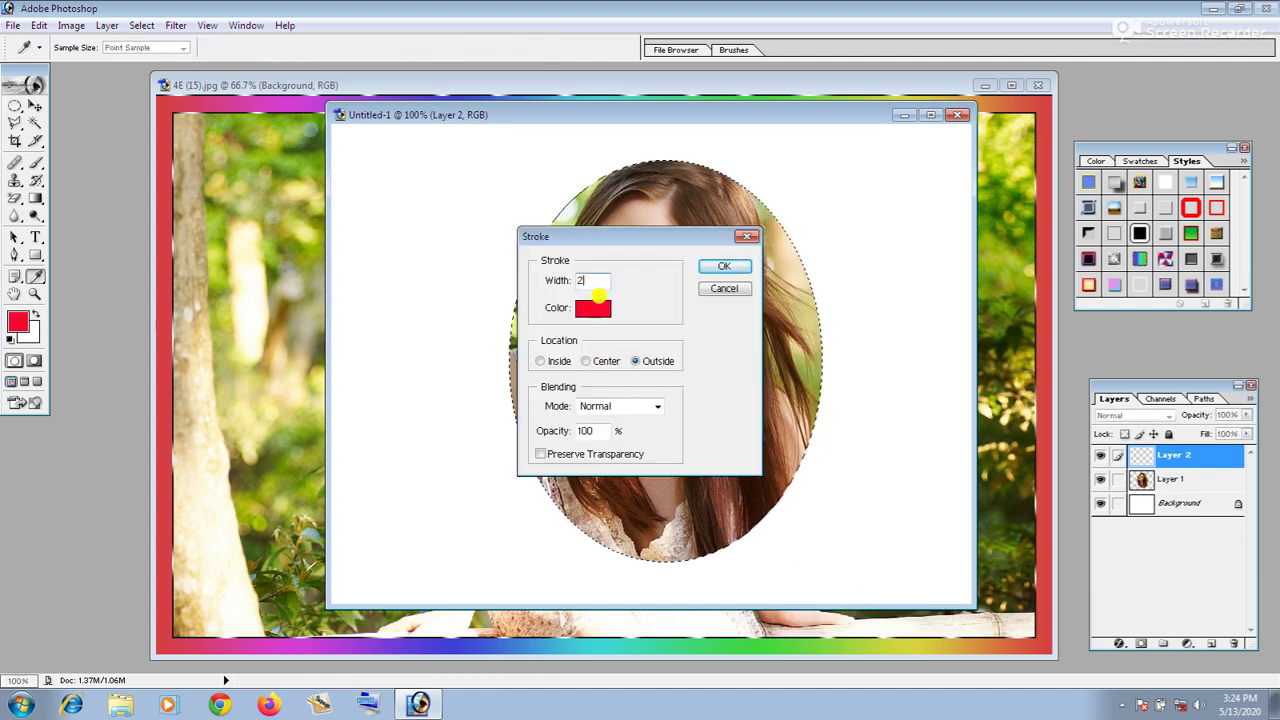
left_click(722, 266)
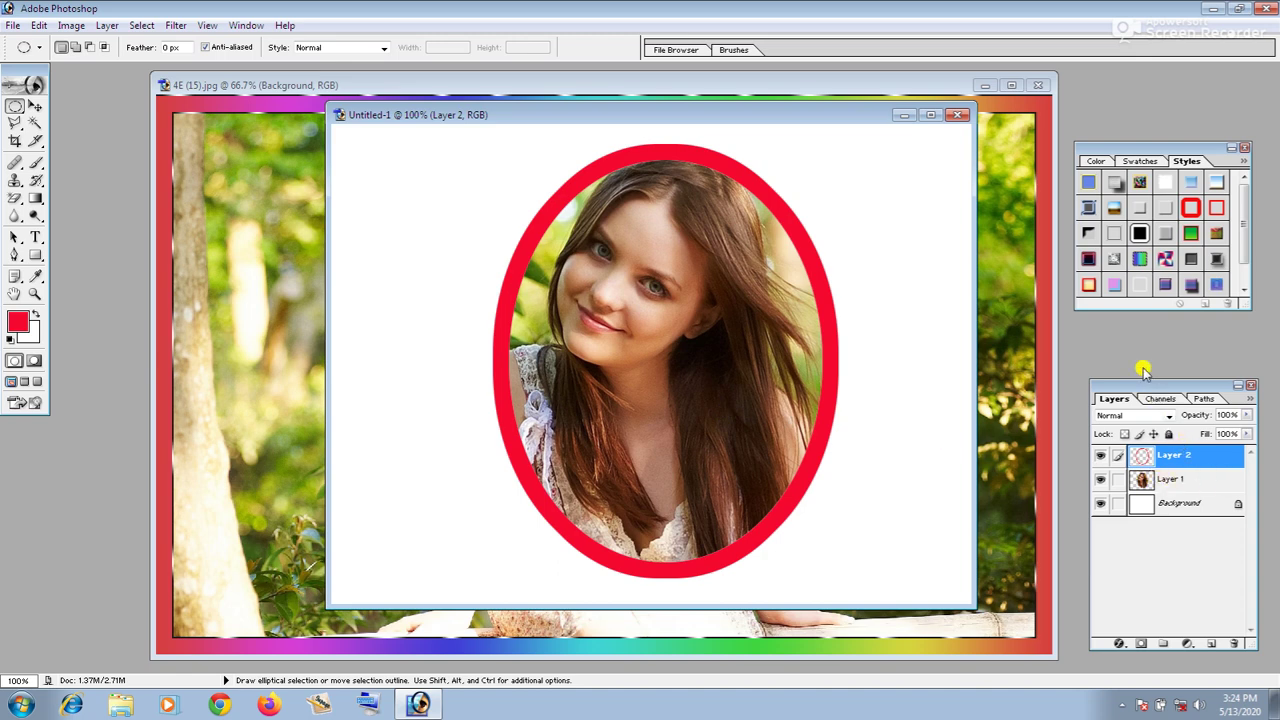
- Try several styles on the oval border and keep the rainbow style with Color Overlay, Gradient Overlay and Stroke
left_click(1134, 283)
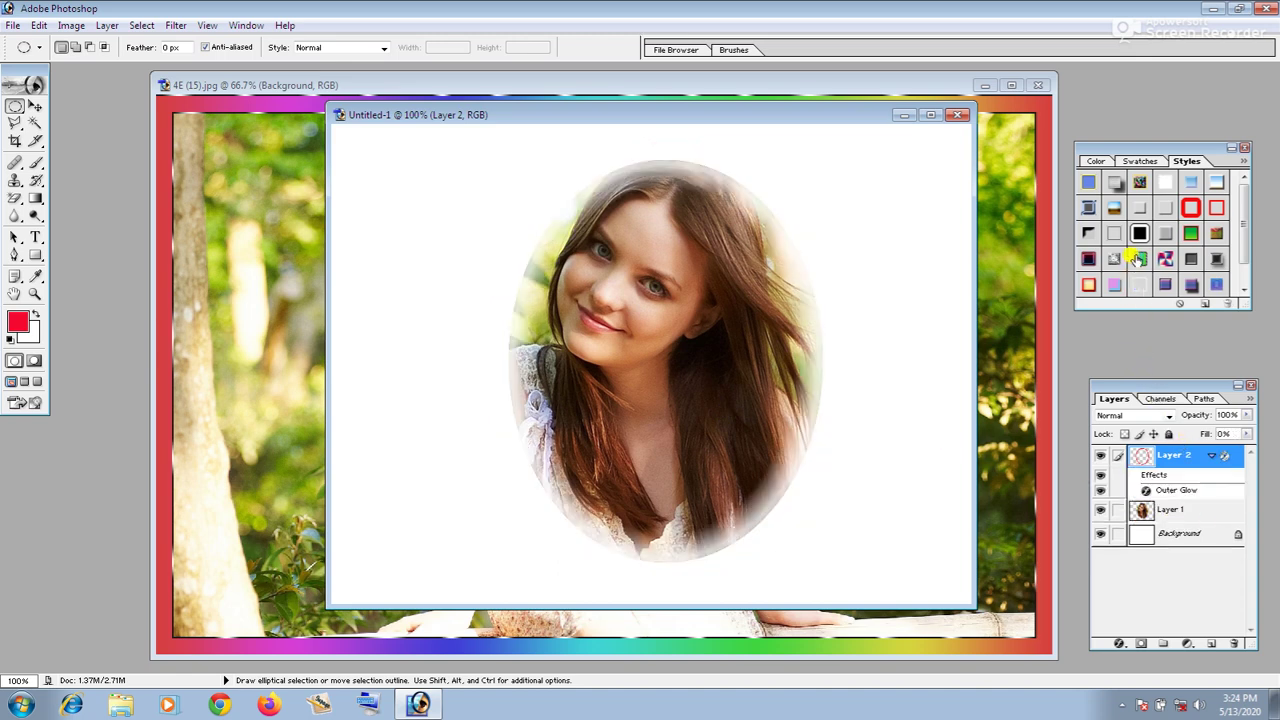
left_click(1140, 259)
left_click(1165, 259)
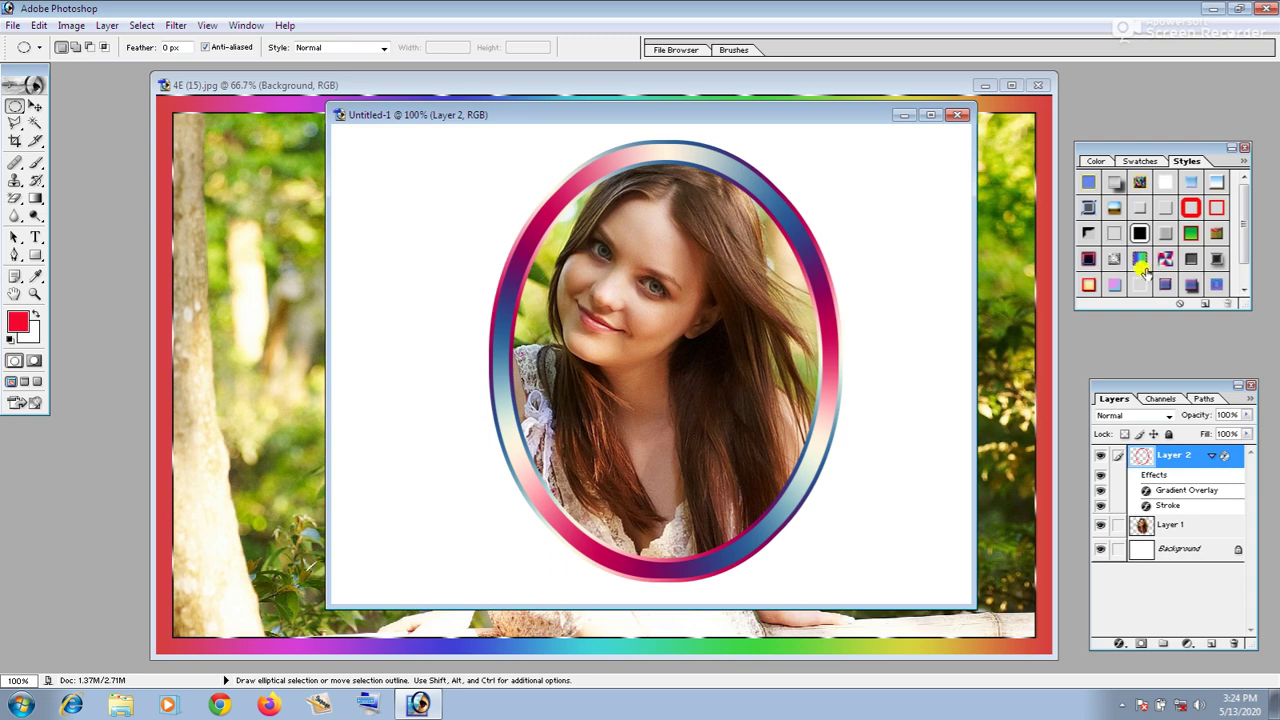
left_click(1140, 260)
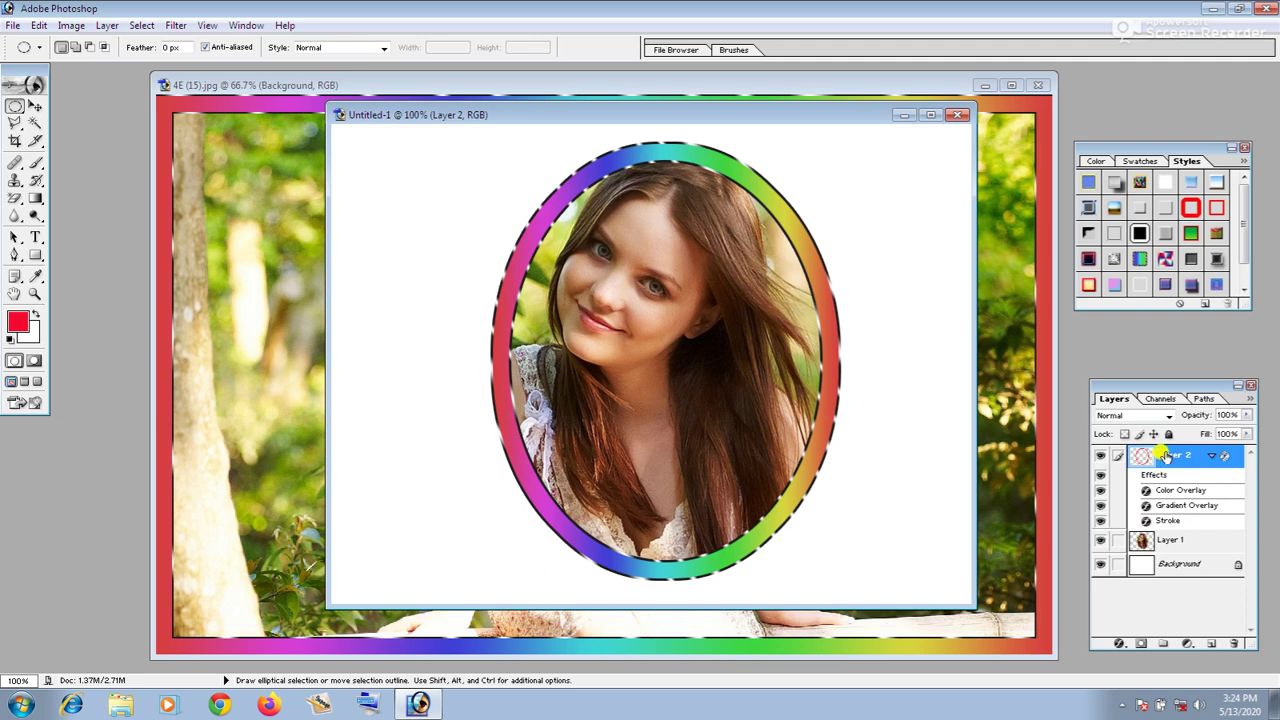
- Merge the styled border layer down into the oval portrait layer
left_click(1172, 541)
left_click(1167, 462)
left_click(1170, 541)
left_click(1158, 460)
left_click(1166, 538)
left_click(1172, 456)
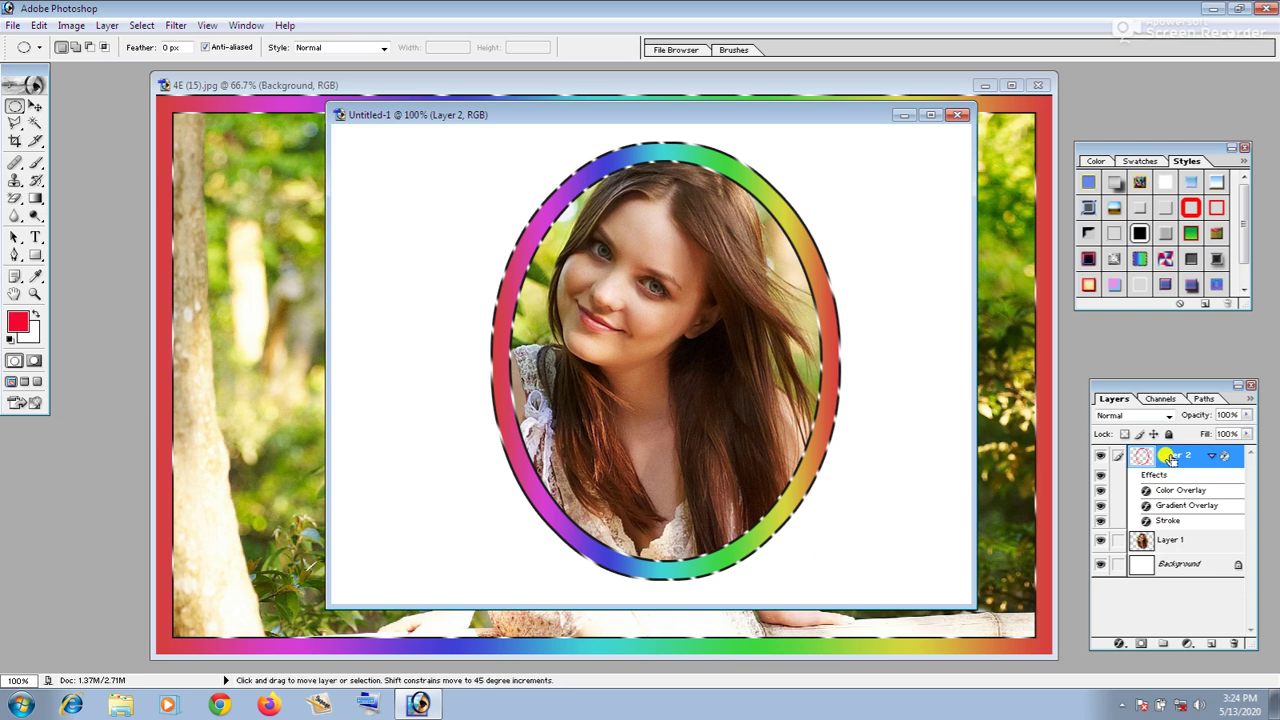
key("ctrl+e")
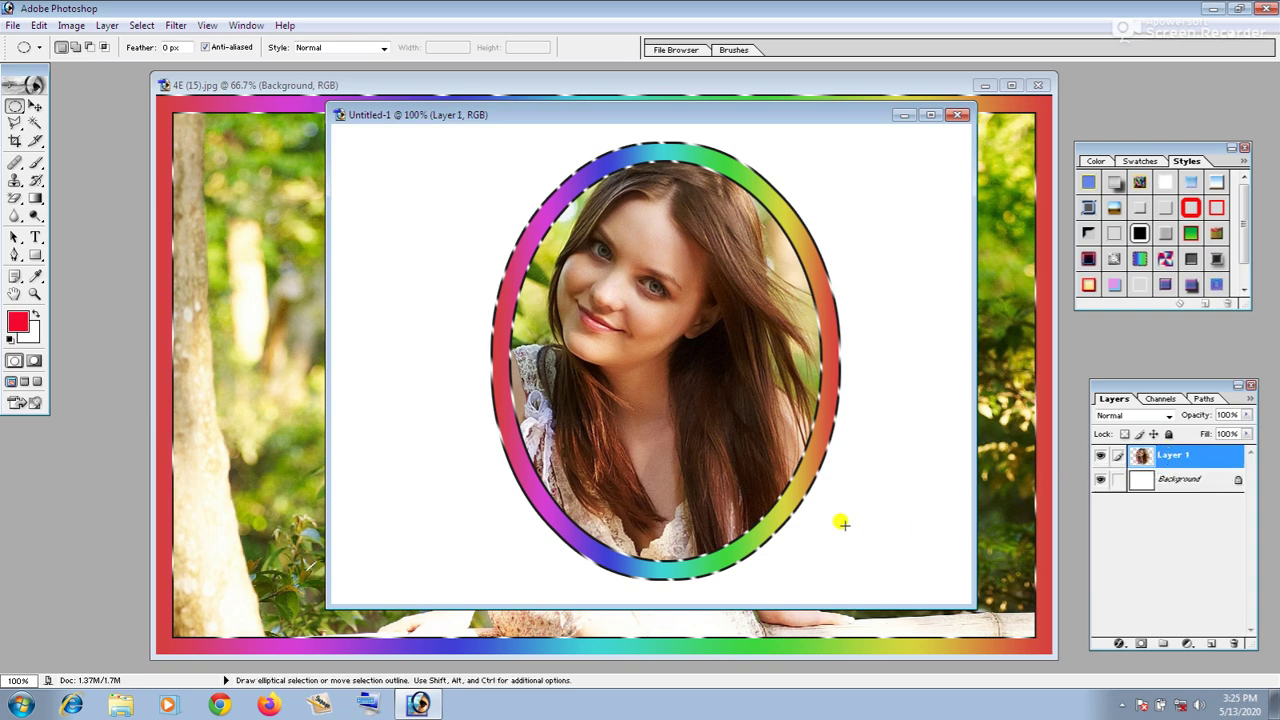
- Free Transform the framed portrait to about 70% width and 71% height and place it at the left side of the canvas
left_click(35, 107)
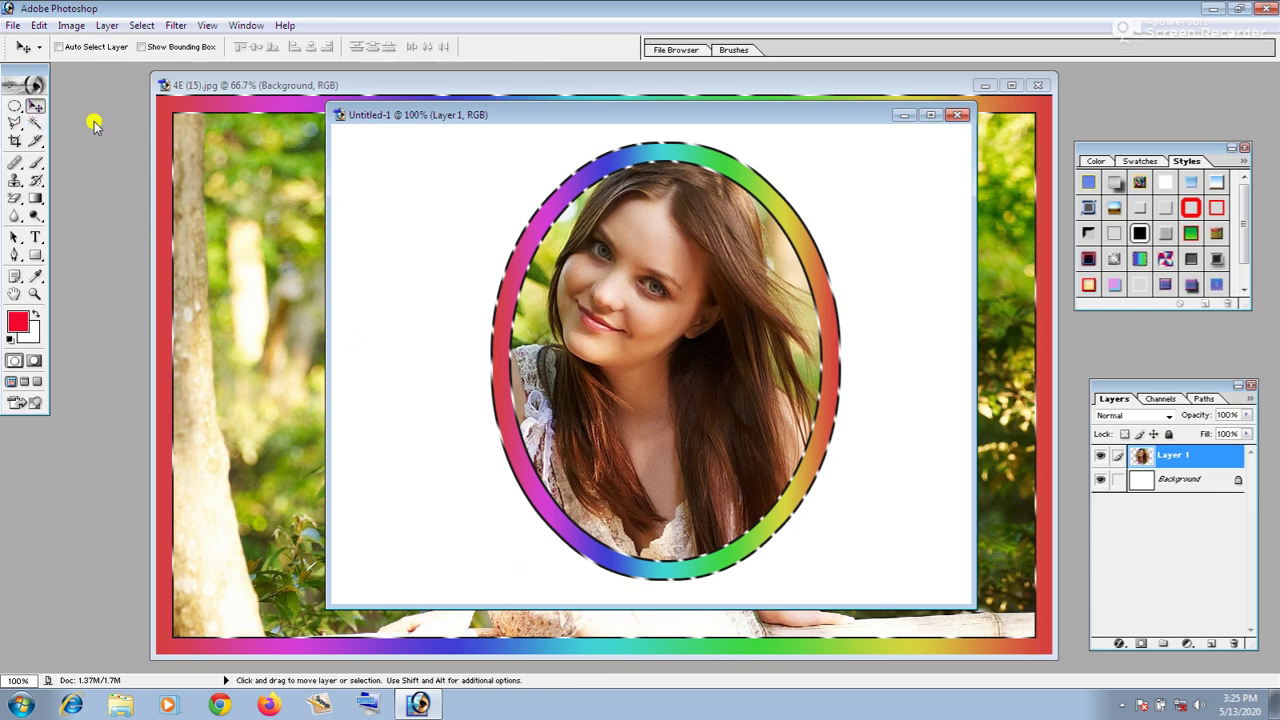
left_click_drag(711, 329, 615, 330)
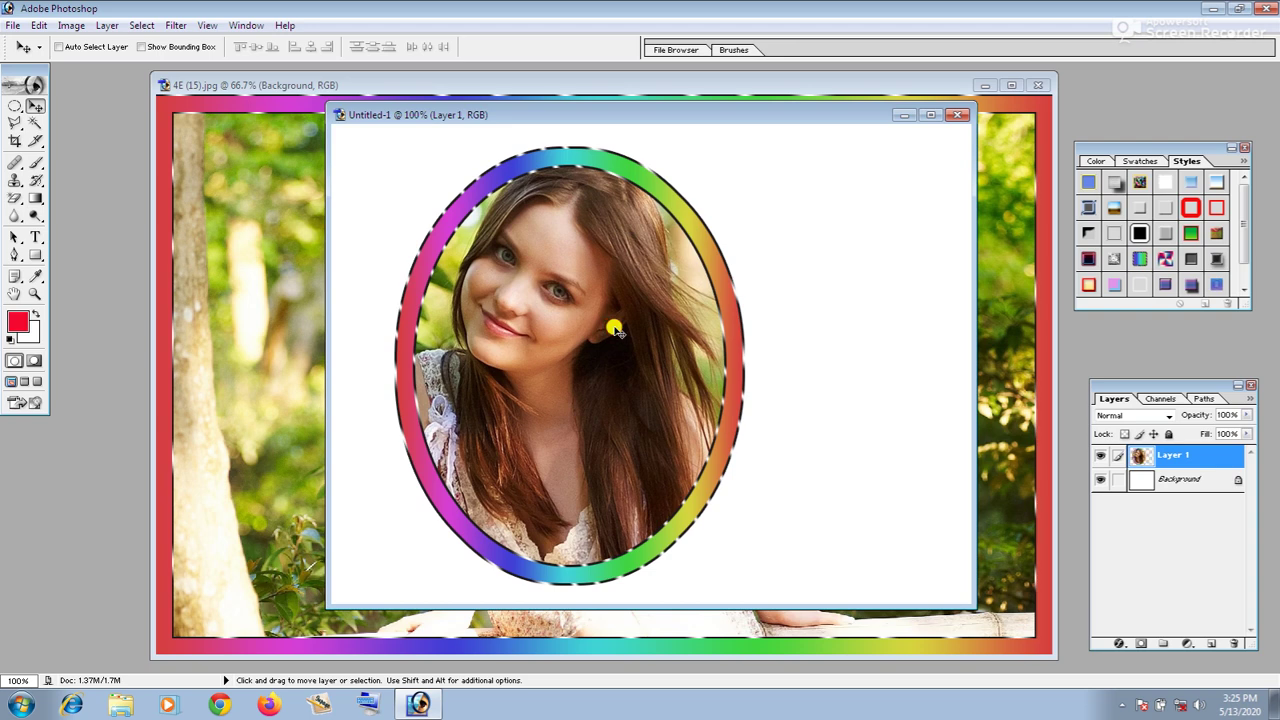
key("ctrl+t")
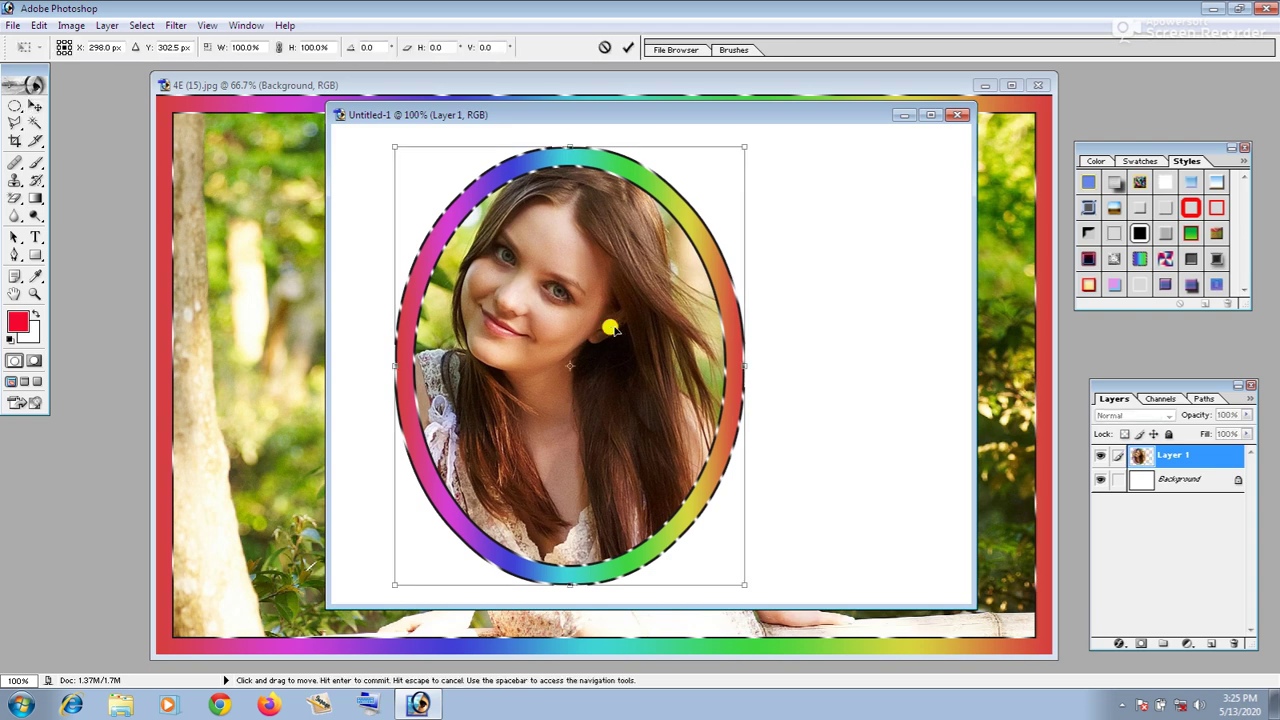
left_click_drag(743, 146, 638, 269)
left_click_drag(561, 346, 513, 260)
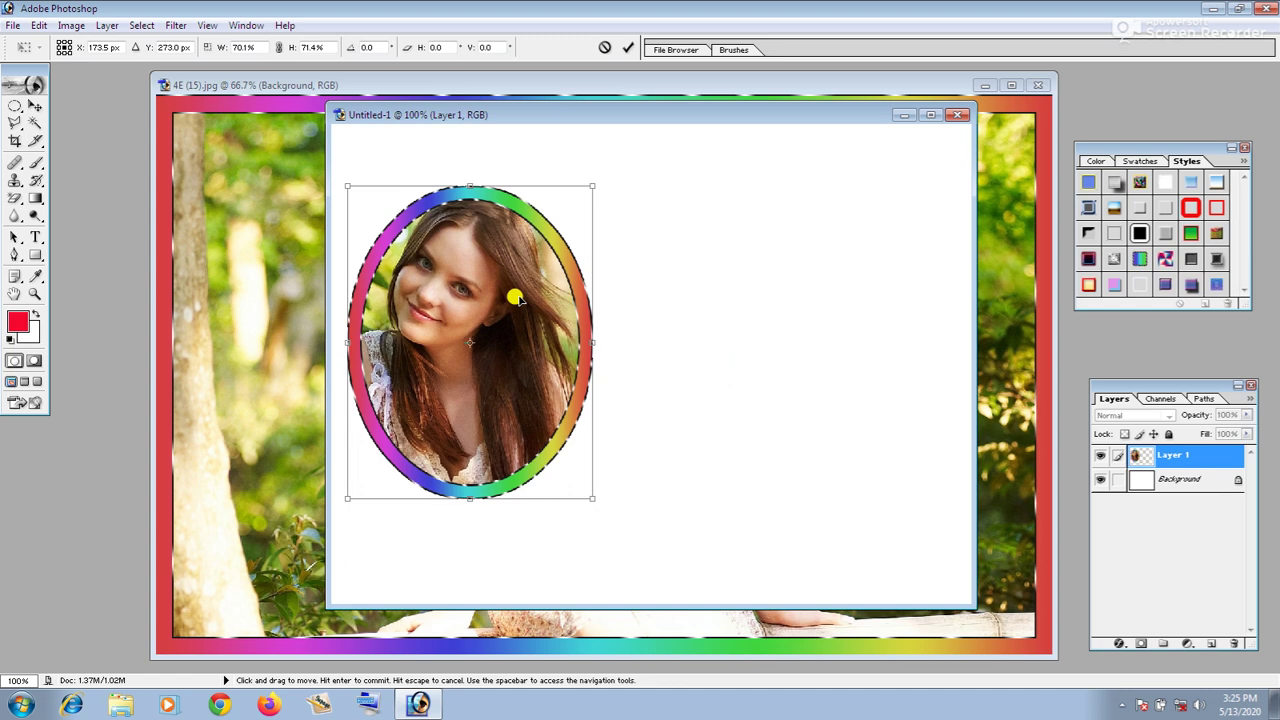
key("Return")
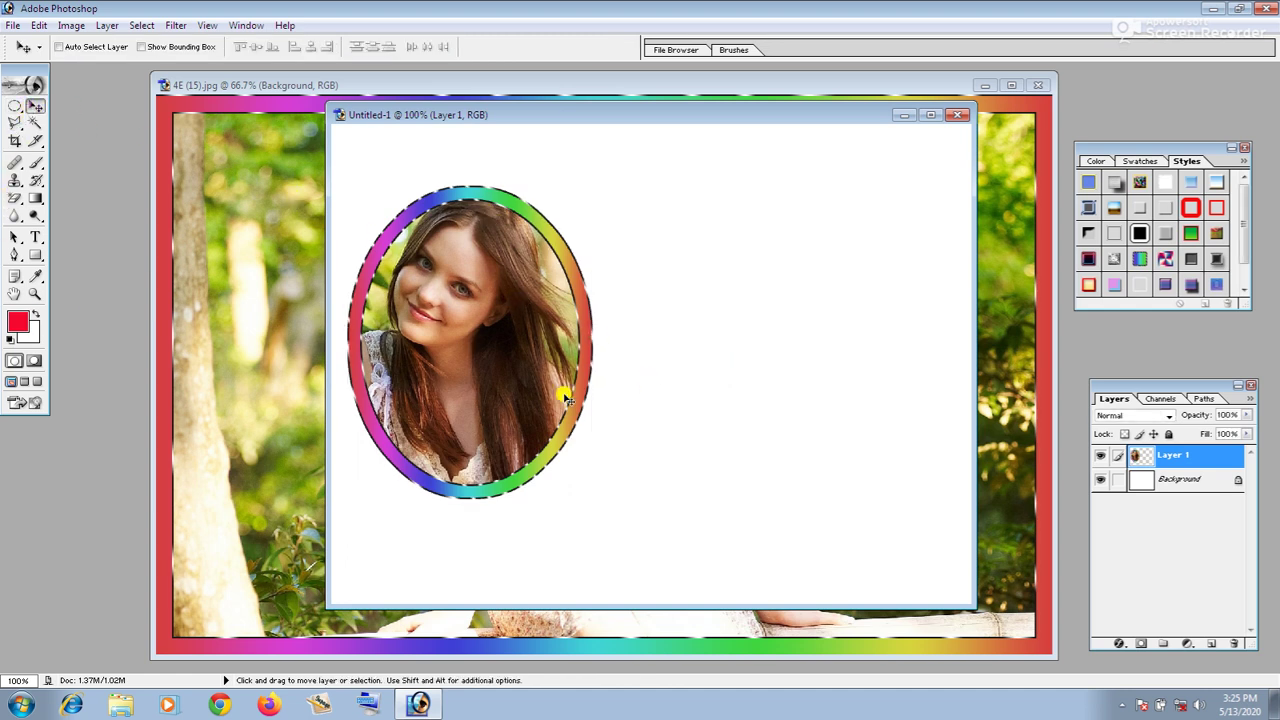
- Nudge the framed portrait closer to the canvas's left edge and place a duplicate of it at the right side
mouse_move(477, 365)
left_mouse_down()
mouse_move(854, 363)
mouse_move(831, 366)
mouse_move(843, 349)
mouse_move(526, 380)
mouse_move(483, 371)
mouse_move(471, 343)
left_mouse_up()
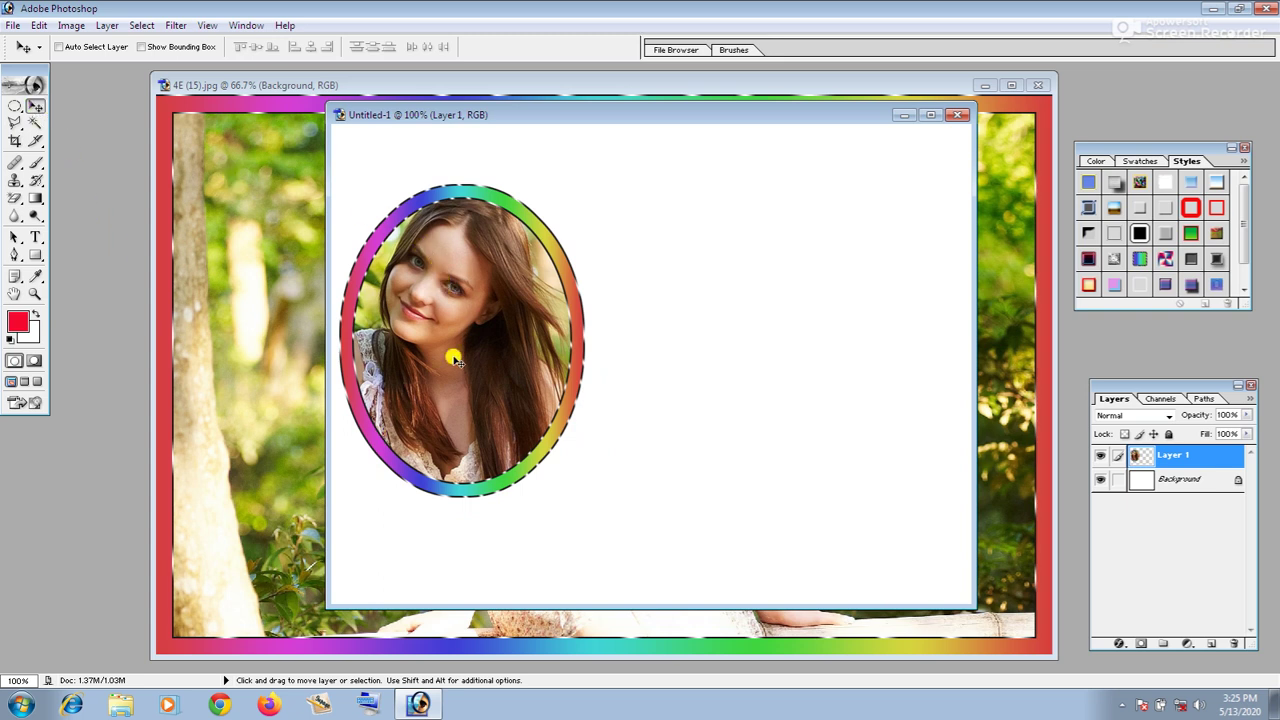
key("alt")
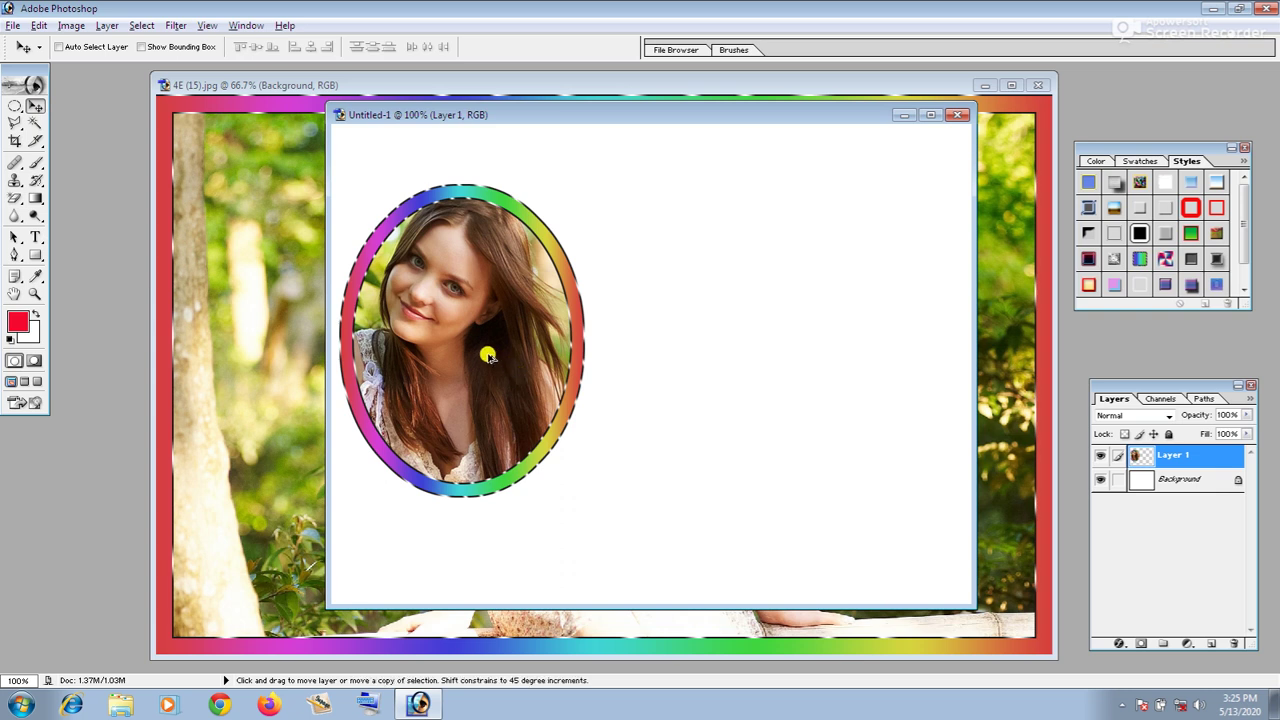
left_click_drag(480, 352, 845, 364)
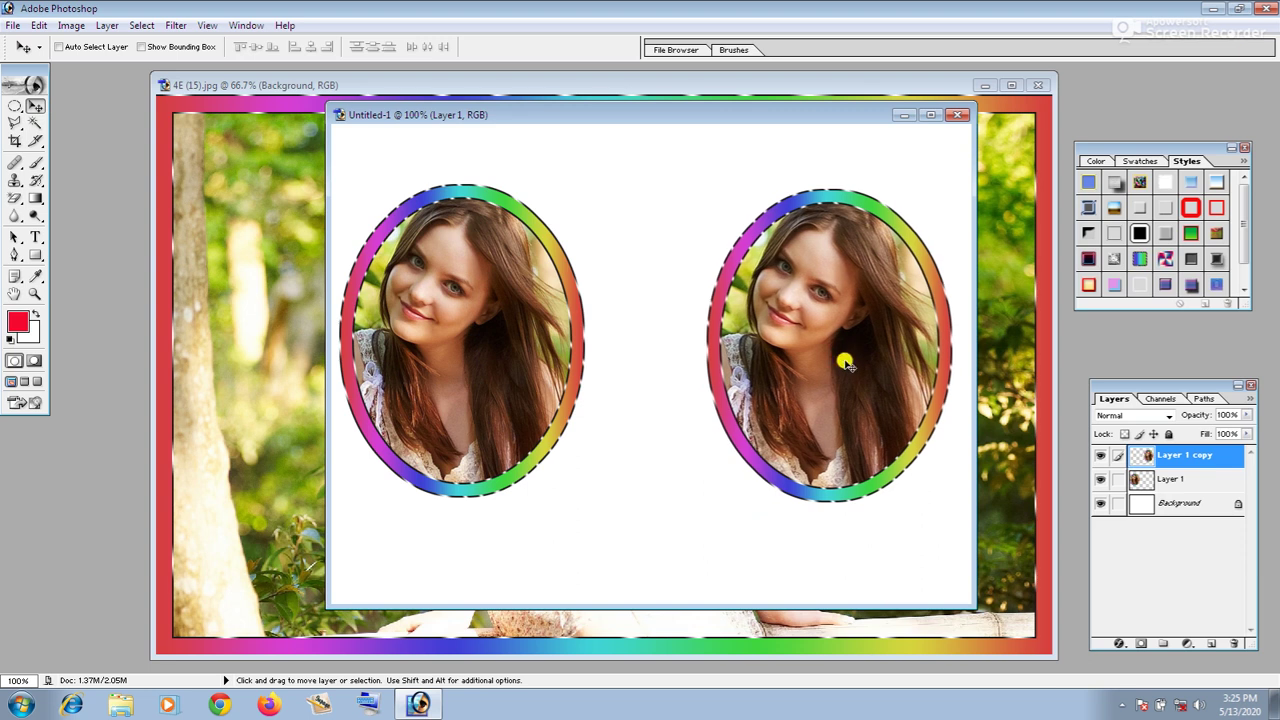
left_click(13, 108)
right_click(17, 111)
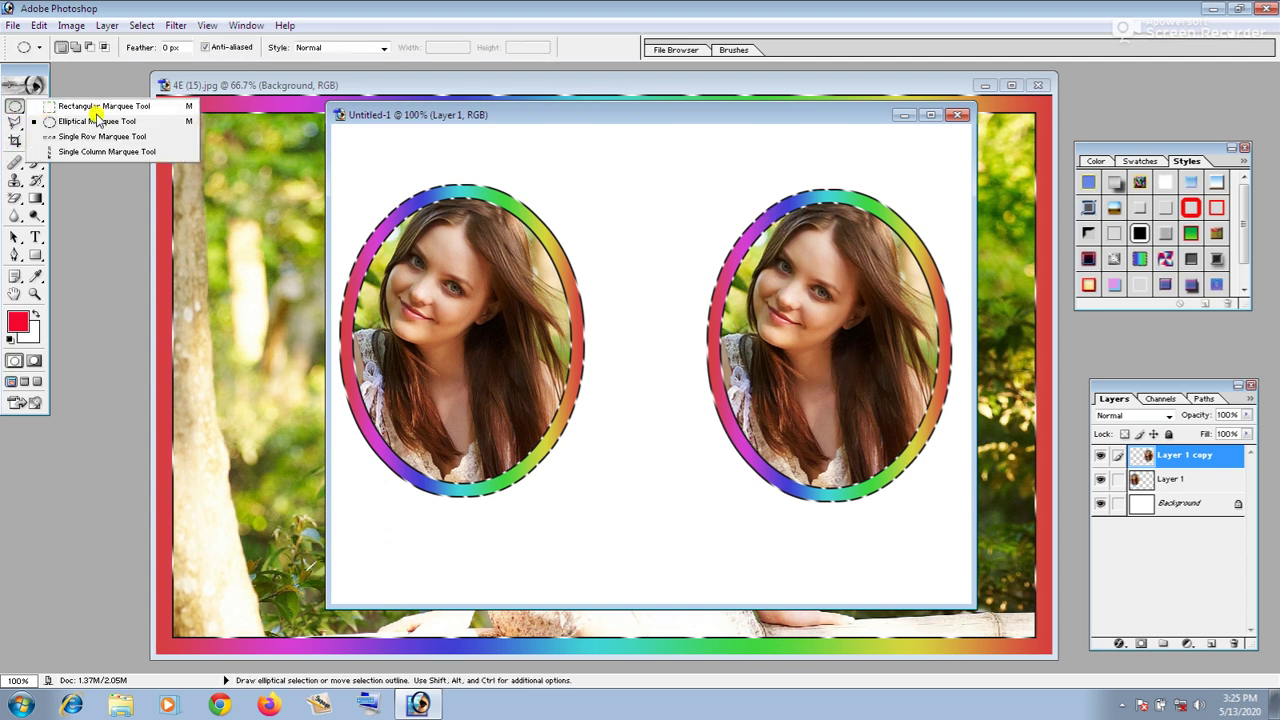
left_click(33, 73)
left_click(39, 107)
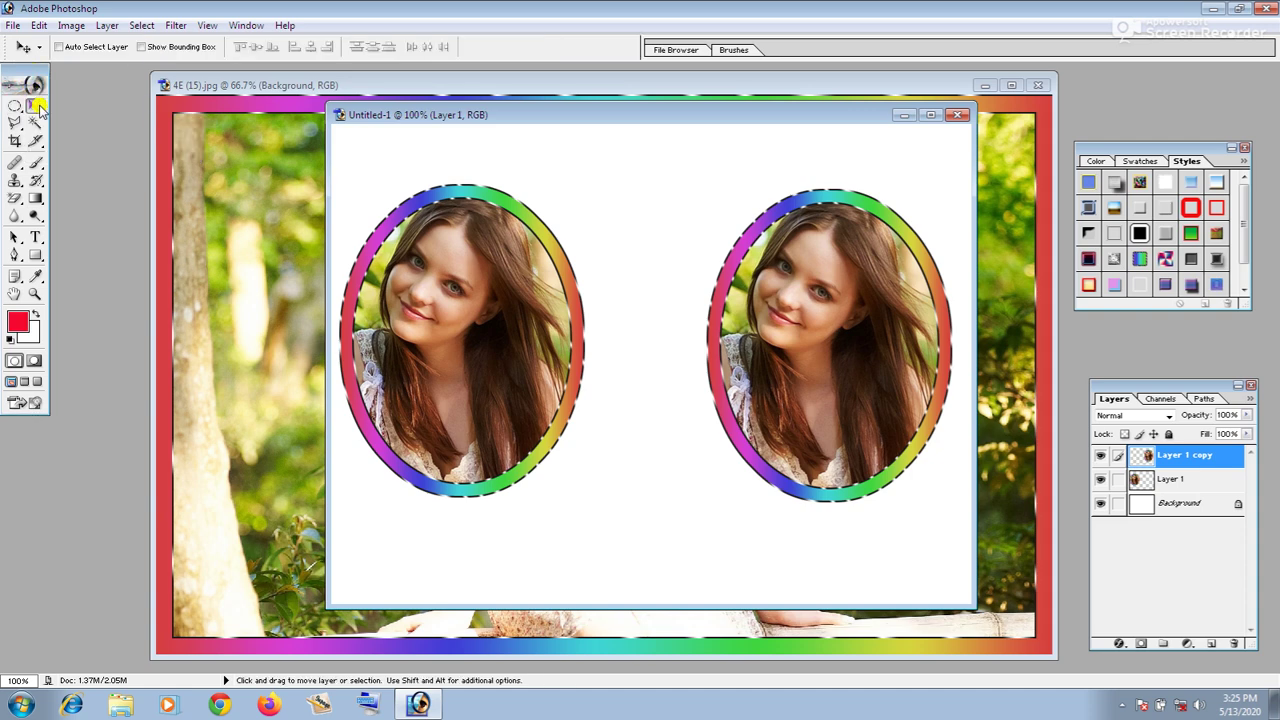
- Select a one-pixel-high row just below the canvas's top edge with the Single Row Marquee tool
right_click(16, 108)
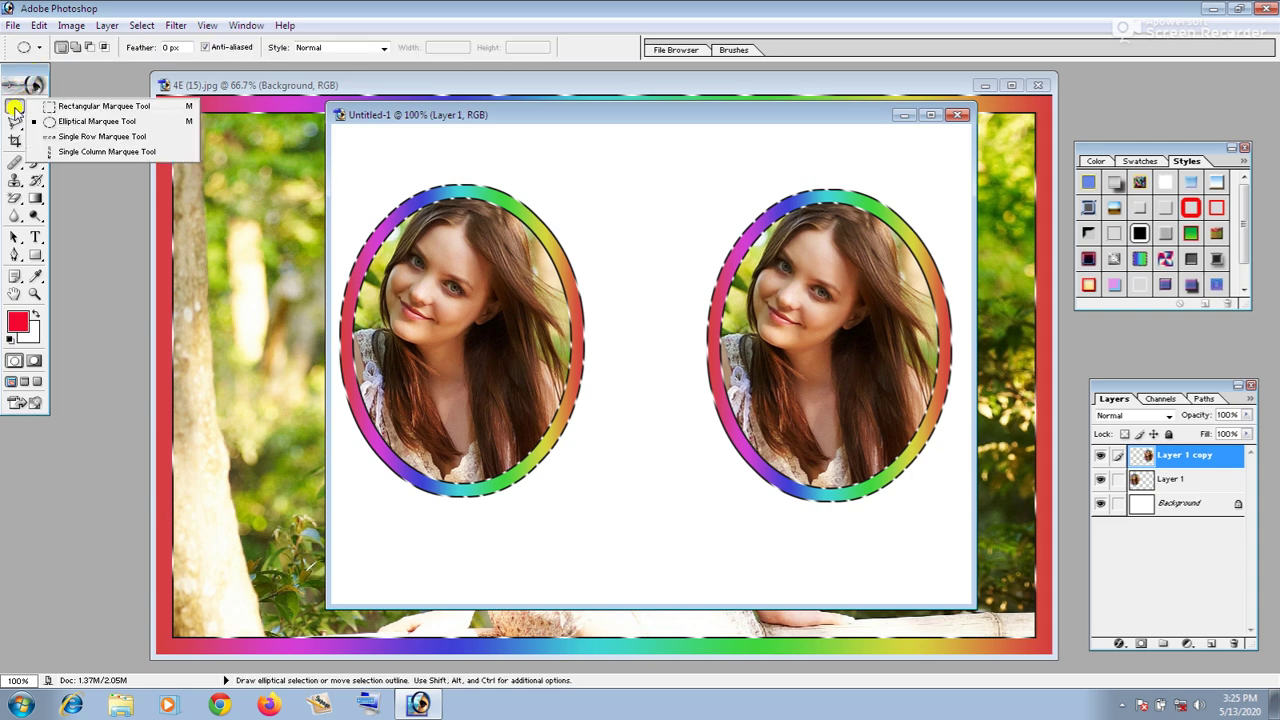
left_click(84, 139)
left_click(336, 127)
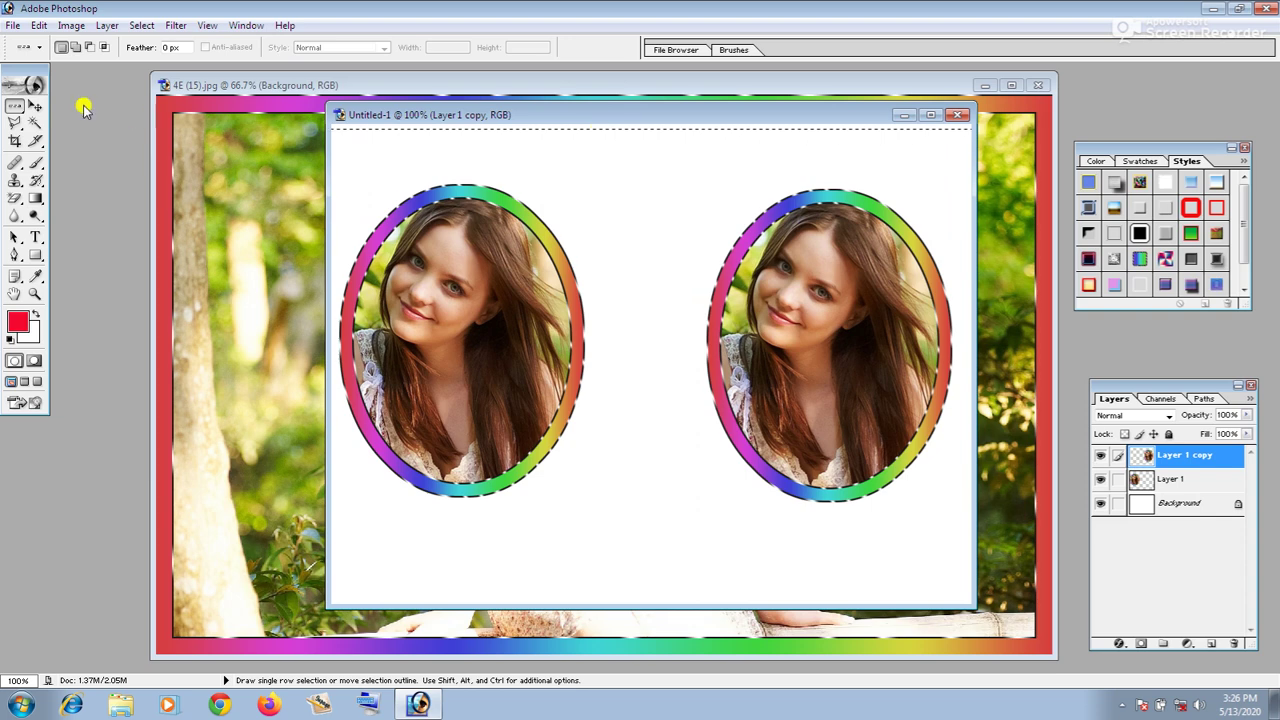
- Add a new layer and stroke the single-row selection 20 px wide in red with Outside location
left_click(9, 106)
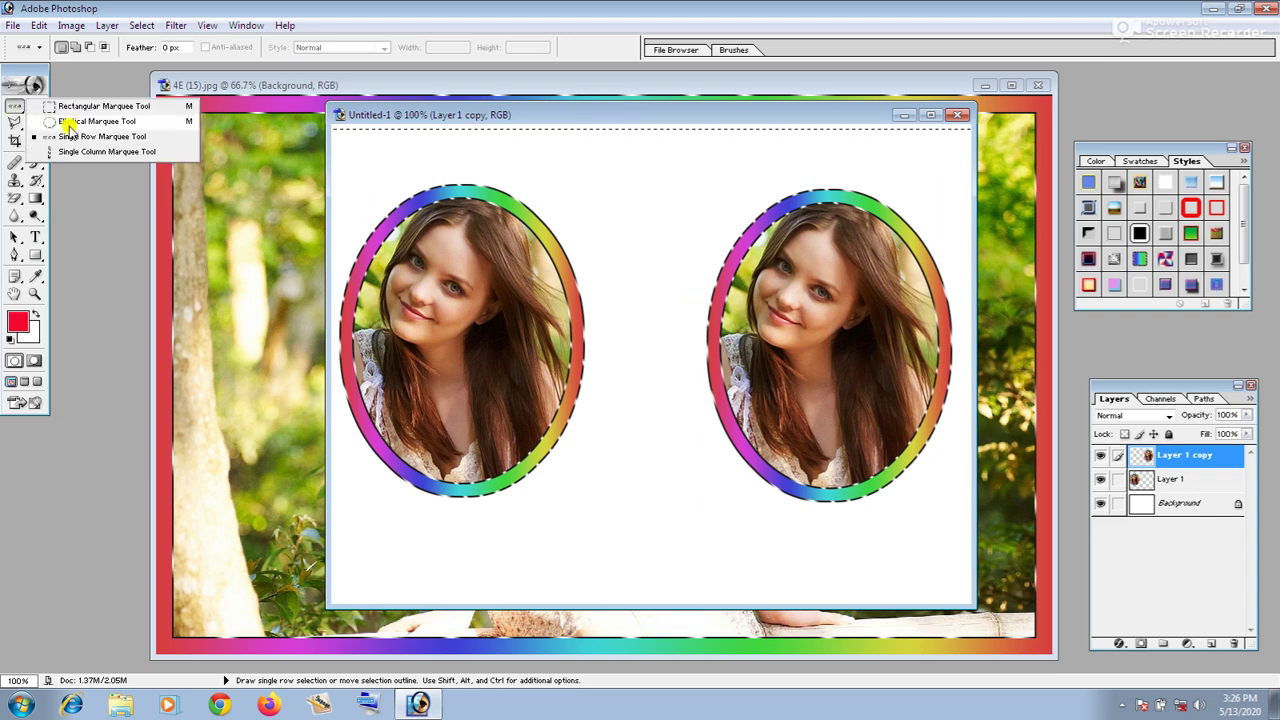
left_click(535, 113)
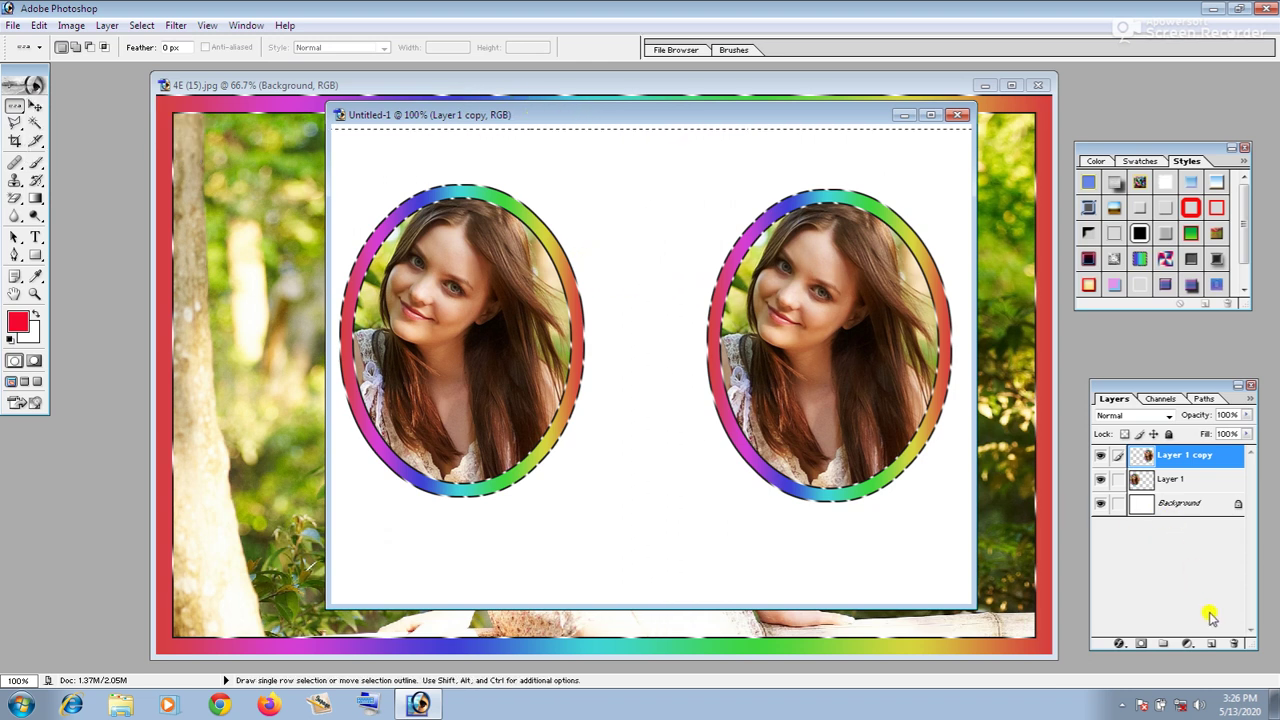
left_click(1211, 643)
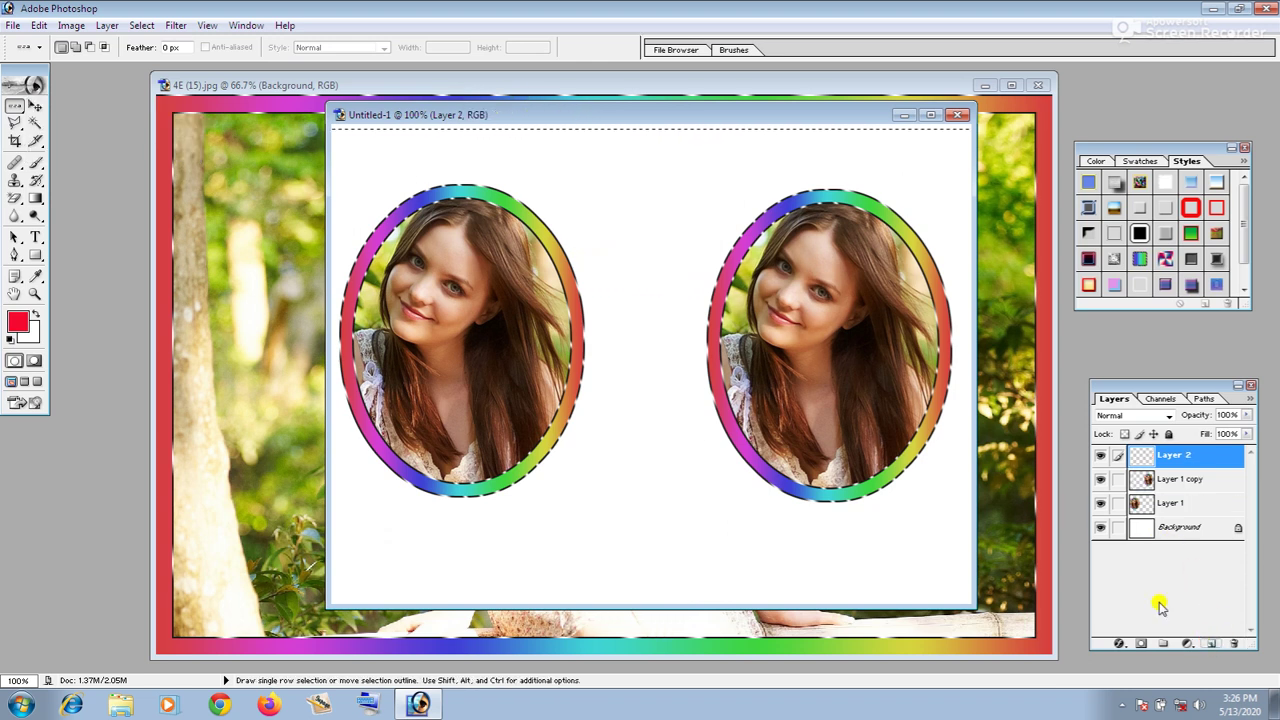
right_click(545, 126)
left_click(624, 358)
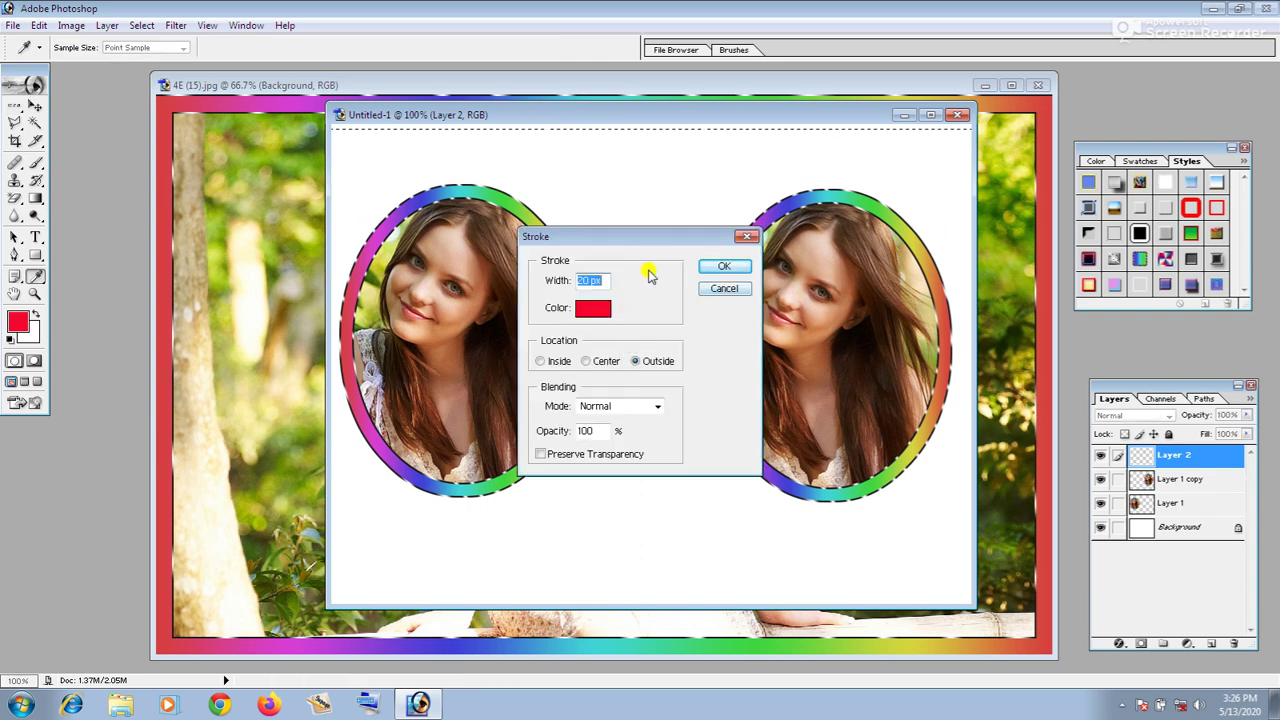
left_click(712, 266)
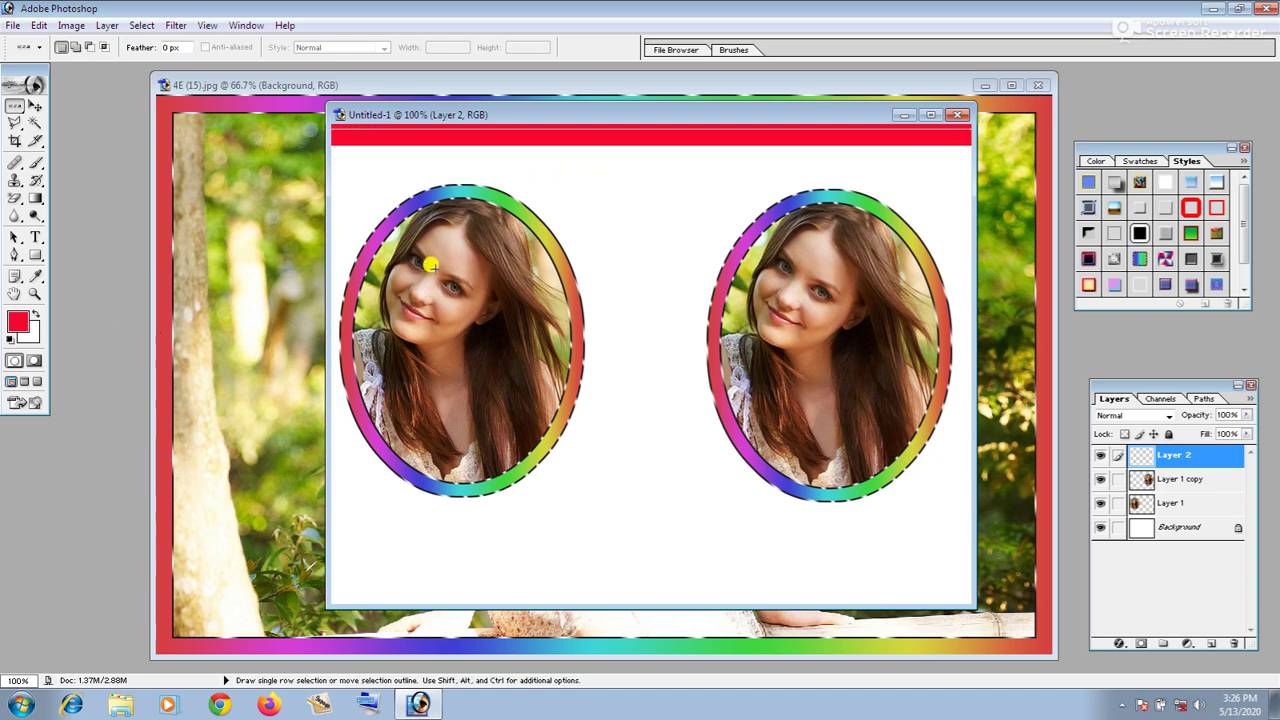
- Select Layer 1 and move its oval portrait away from the canvas's left edge, closer to the other portrait
left_click(35, 106)
right_click(432, 343)
left_click(455, 346)
left_click_drag(450, 345, 507, 344)
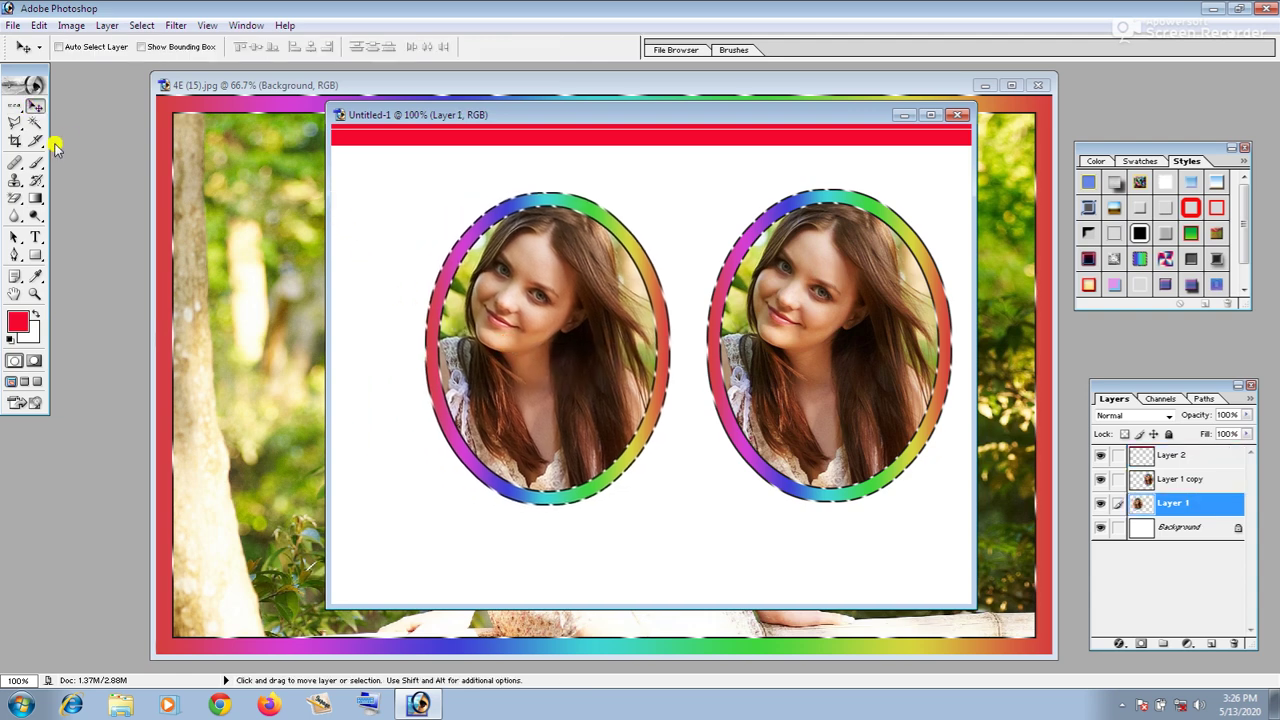
- Select a one-pixel-wide column beside the canvas's left edge with the Single Column Marquee tool and add a new layer
left_click_drag(18, 104, 82, 153)
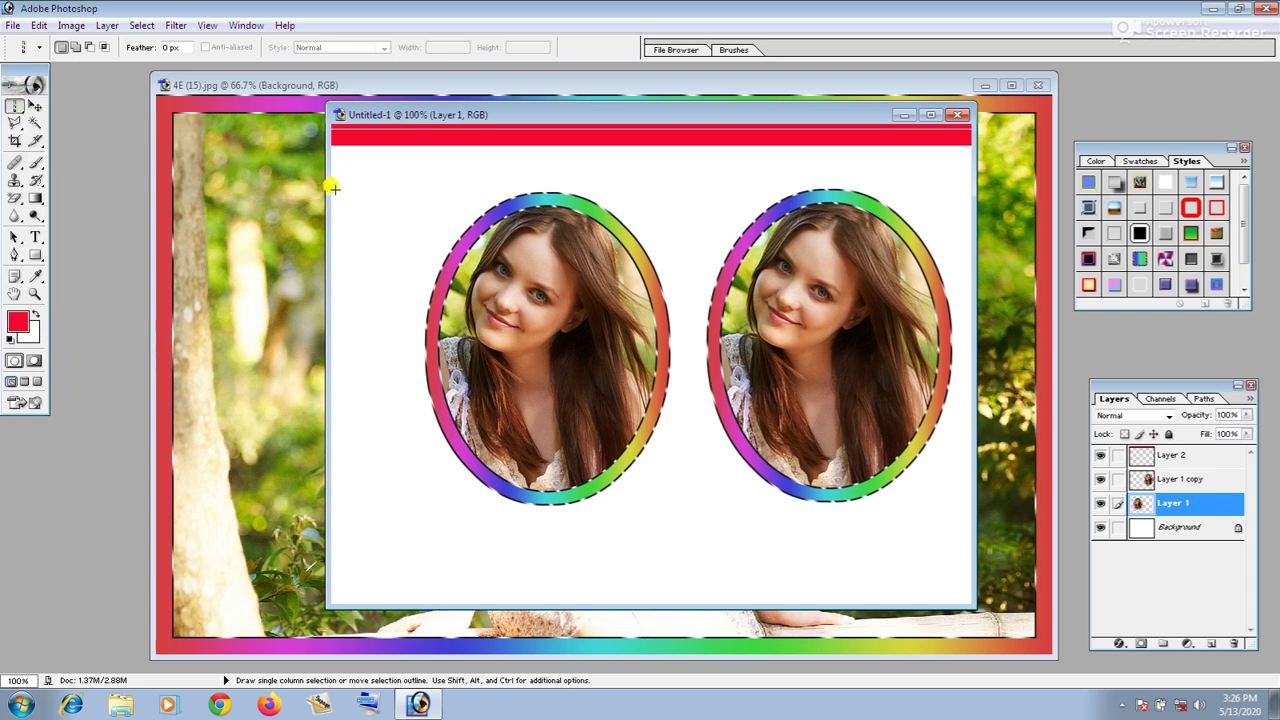
left_click(336, 434)
left_click(1211, 643)
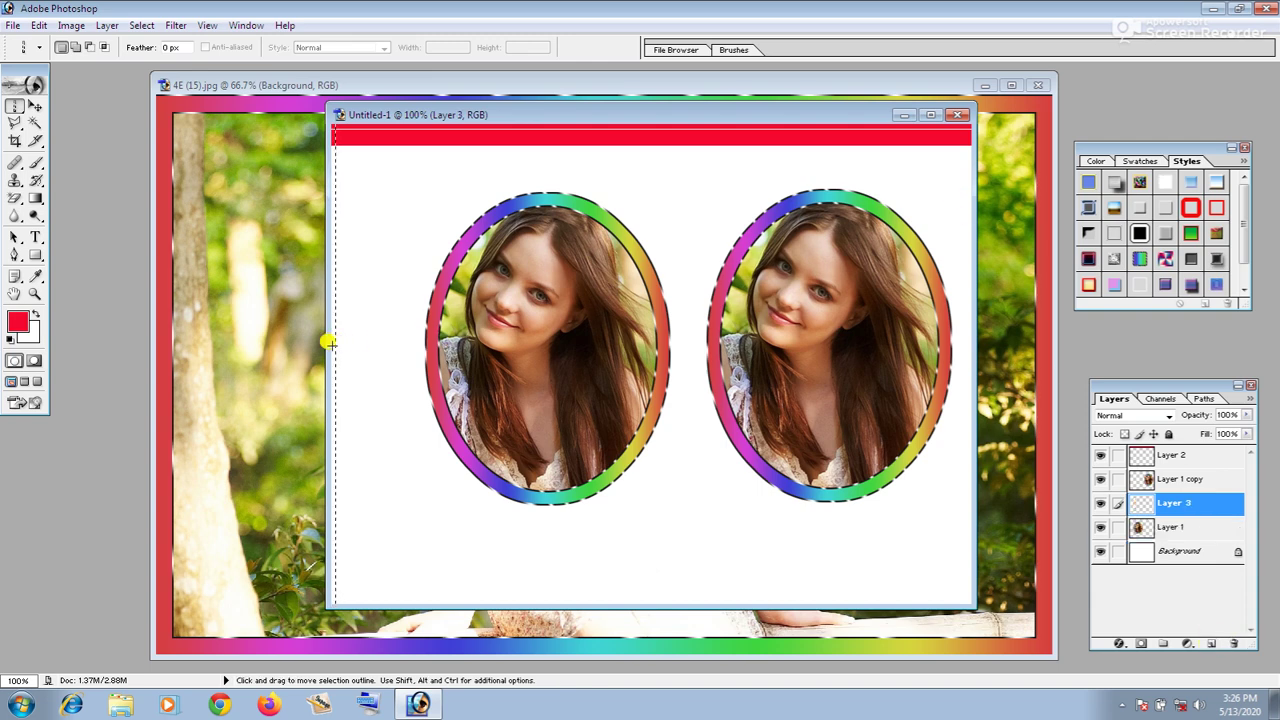
- Stroke the column selection 20 px wide in bright green with Center location and deselect it
right_click(336, 350)
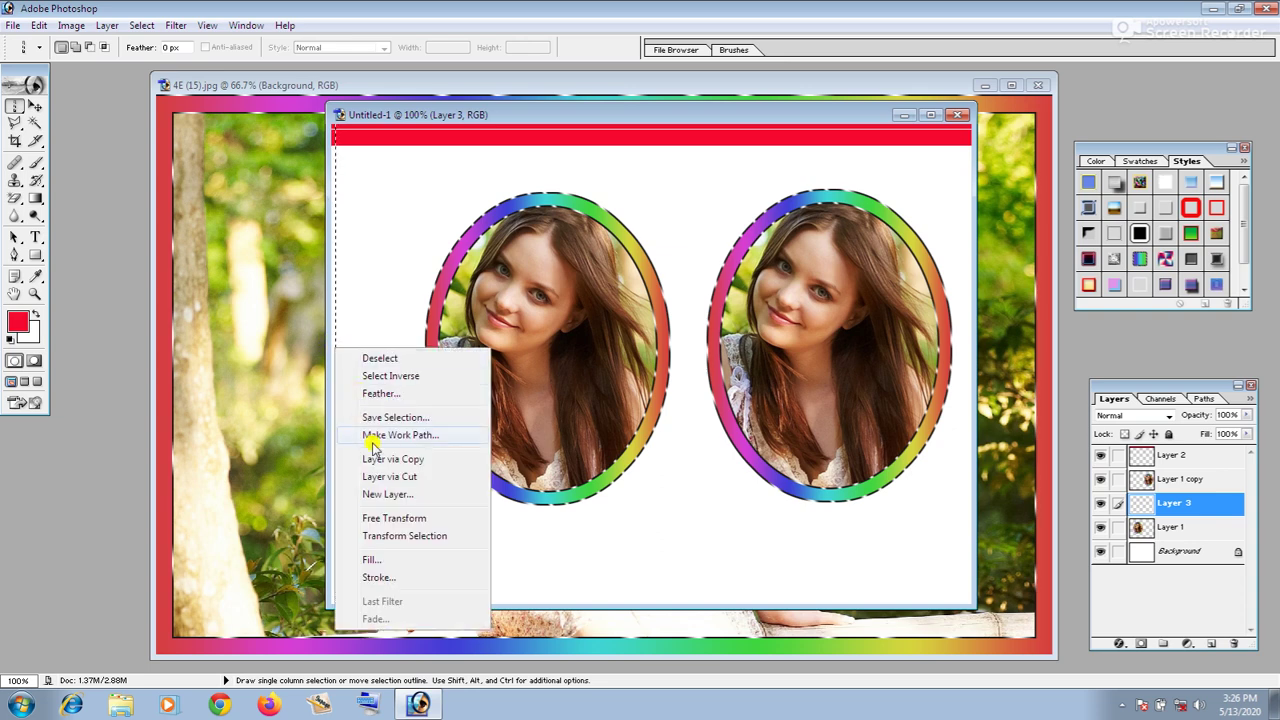
left_click(340, 572)
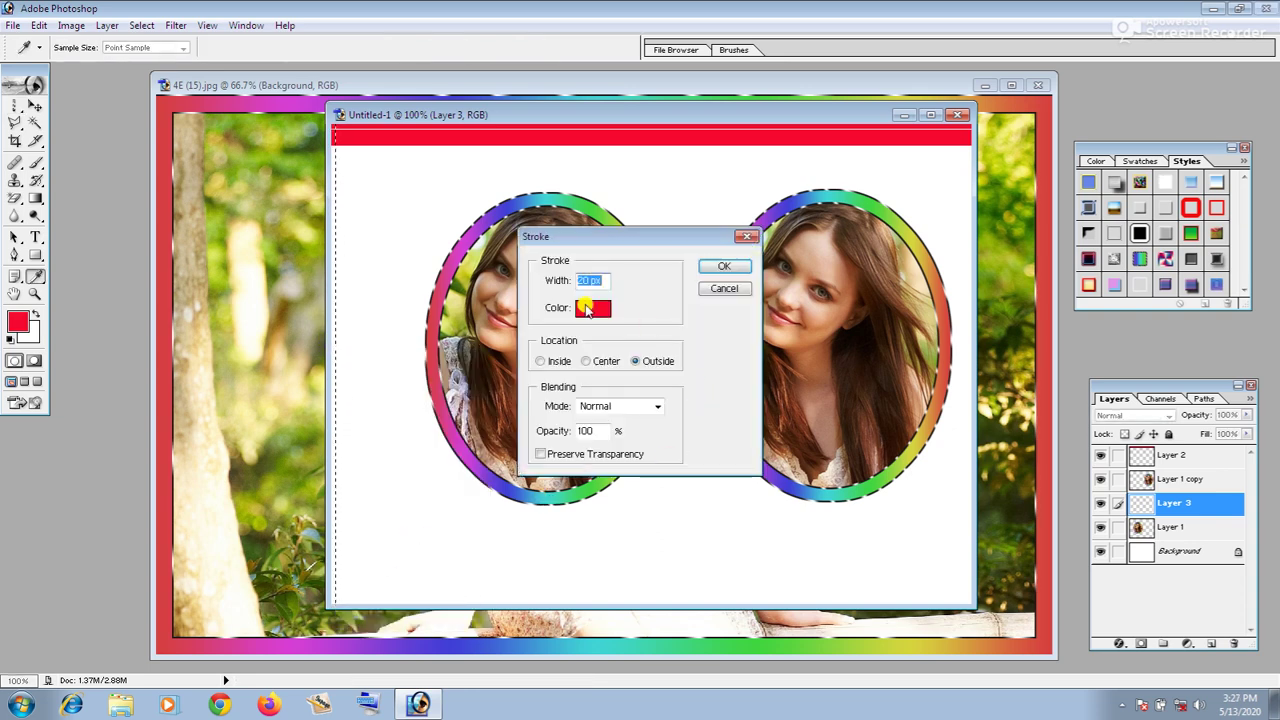
left_click(594, 307)
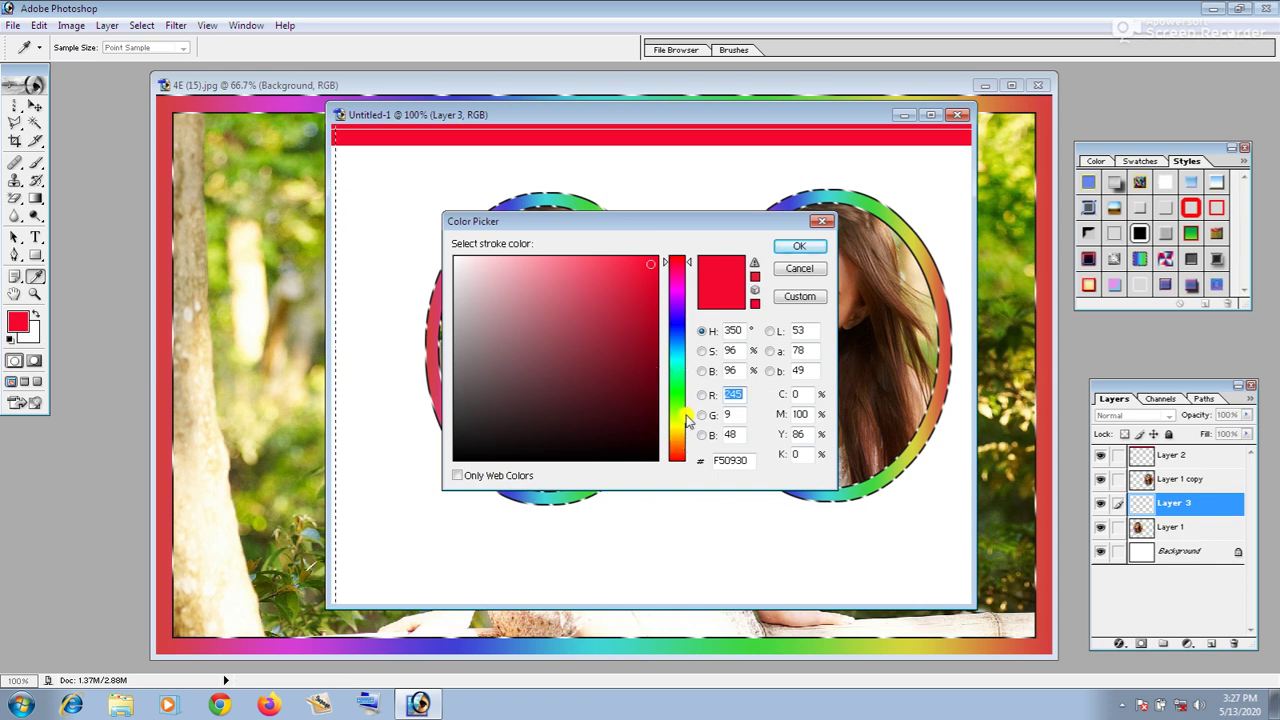
left_click(678, 398)
left_click(648, 296)
left_click(802, 247)
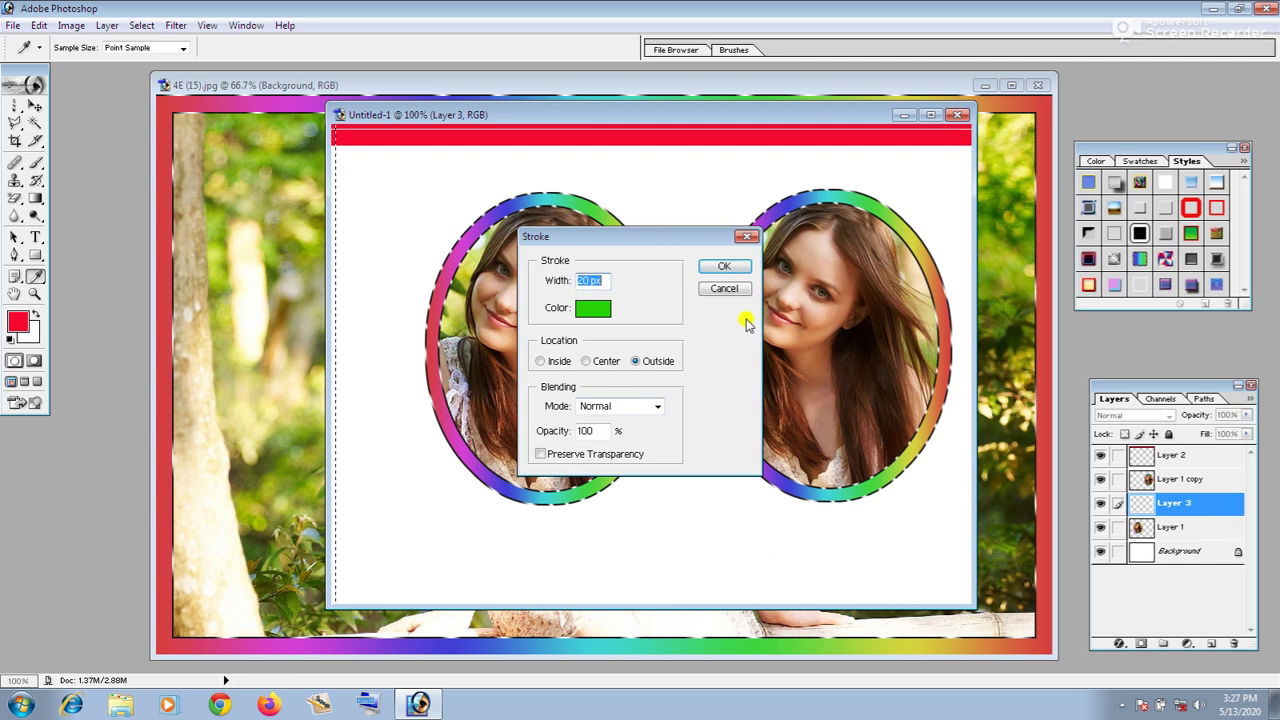
left_click(586, 361)
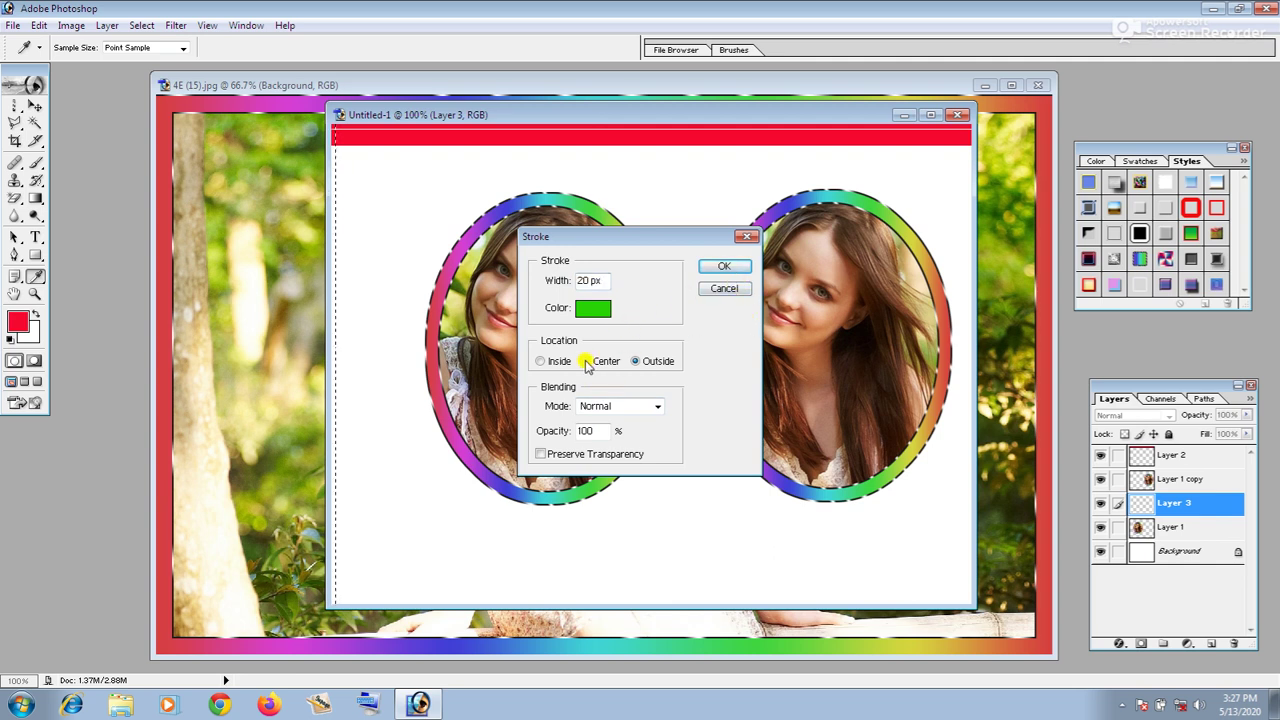
left_click(722, 268)
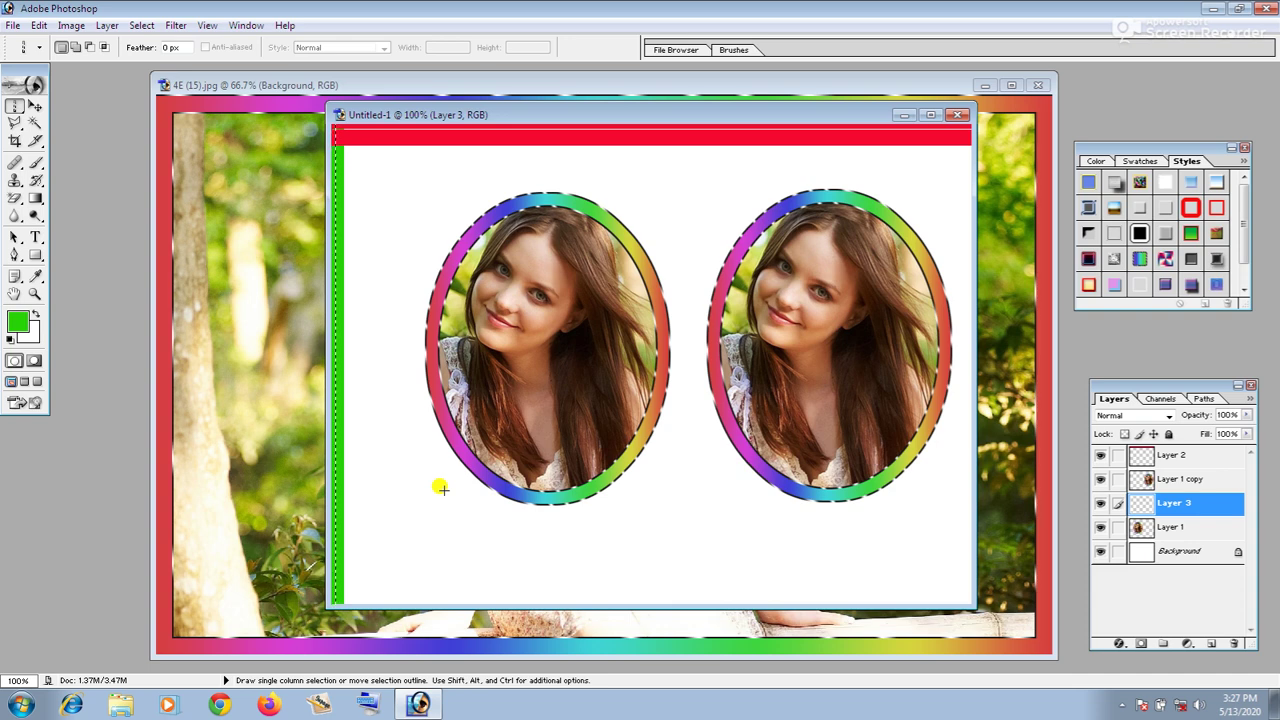
key("ctrl")
- Bring the 4E (15).jpg document to the front and switch to the Magnetic Lasso tool
left_click(18, 108)
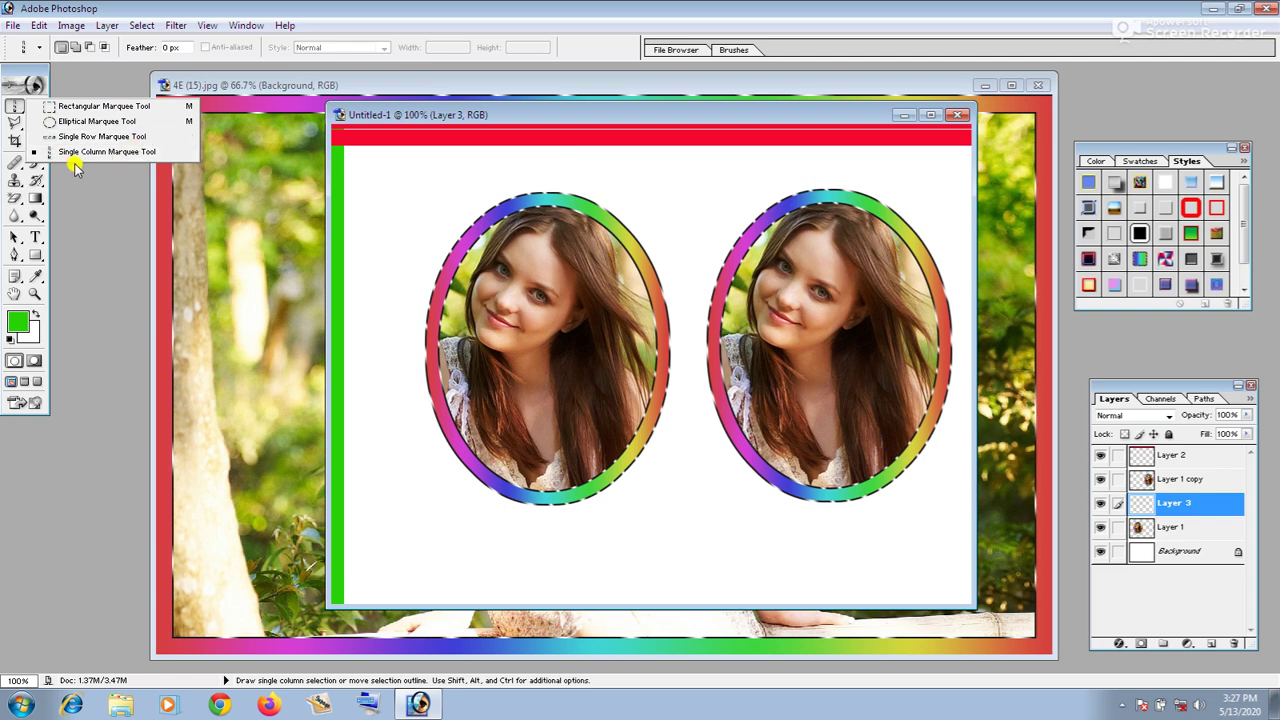
left_click(226, 85)
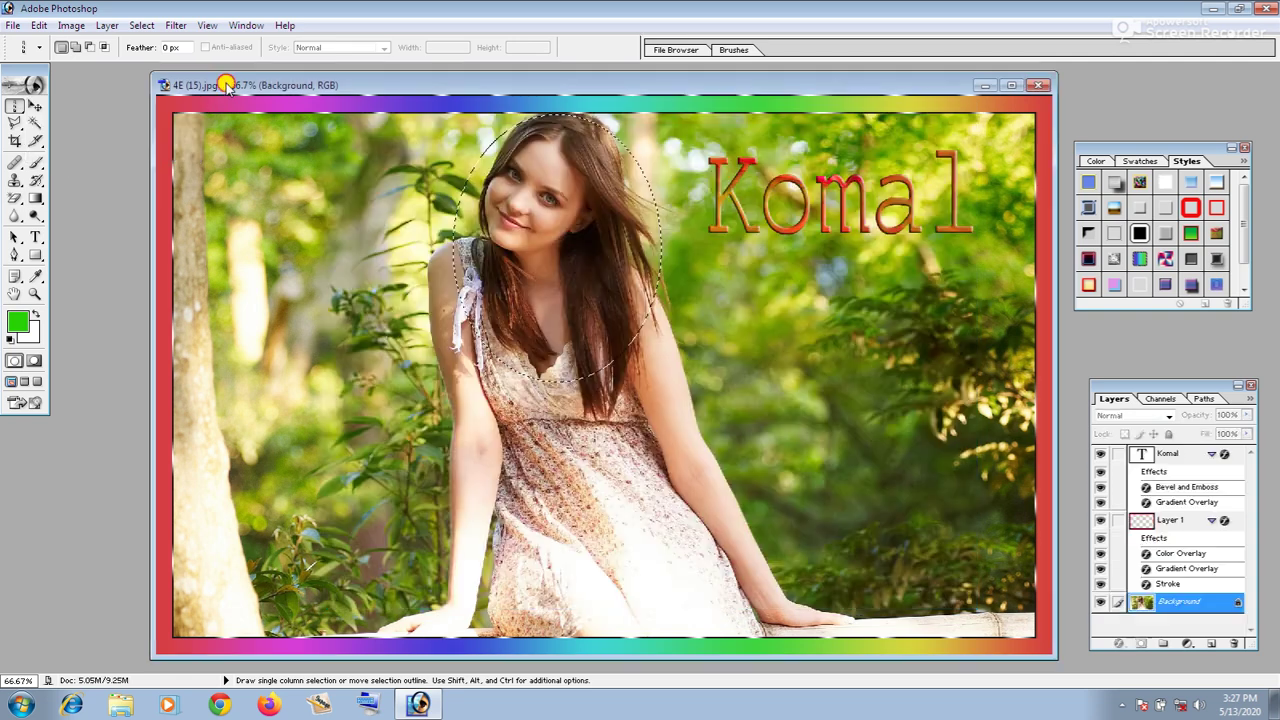
left_click(17, 130)
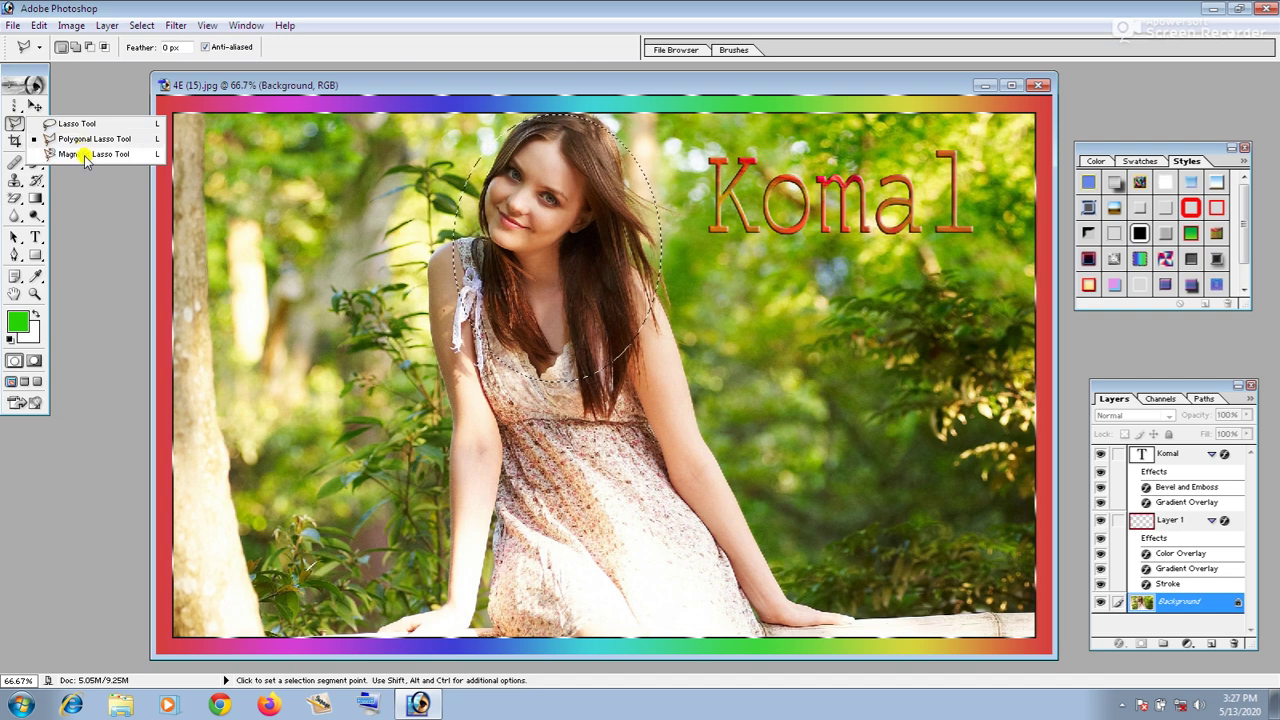
left_click(85, 155)
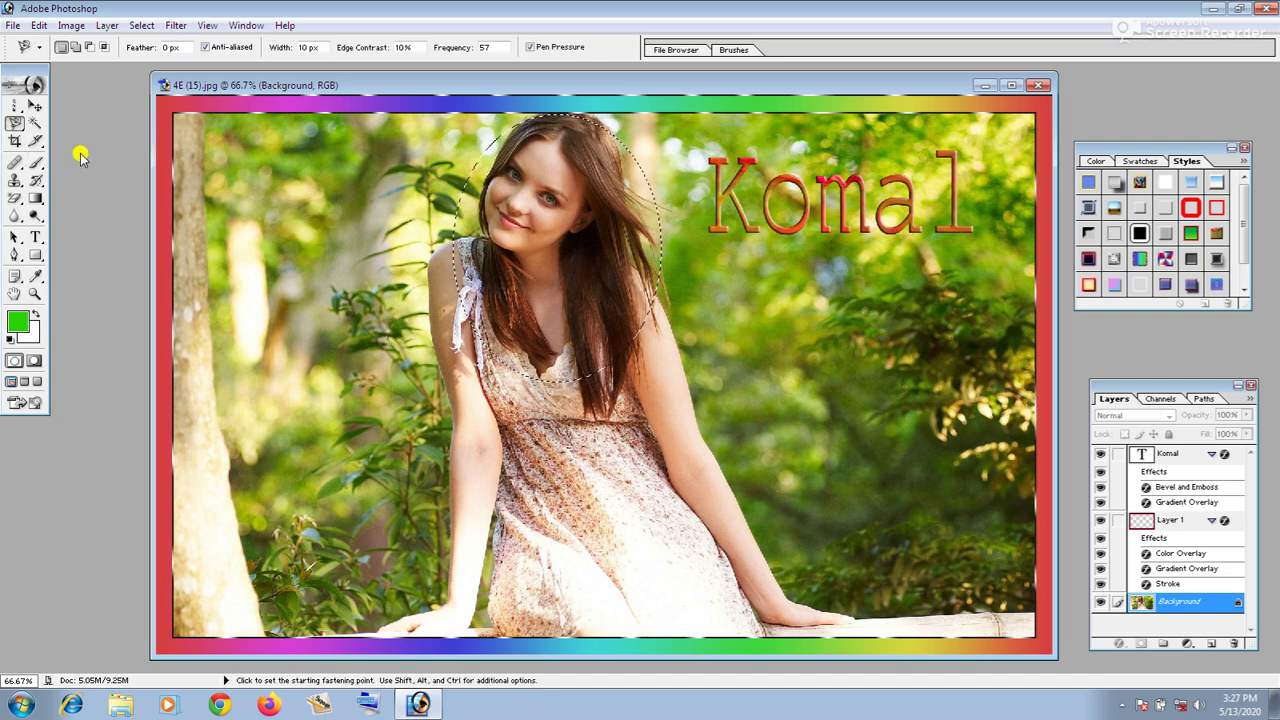
- Close both the 4E (15).jpg and Untitled-1 documents without saving changes
left_click(1039, 86)
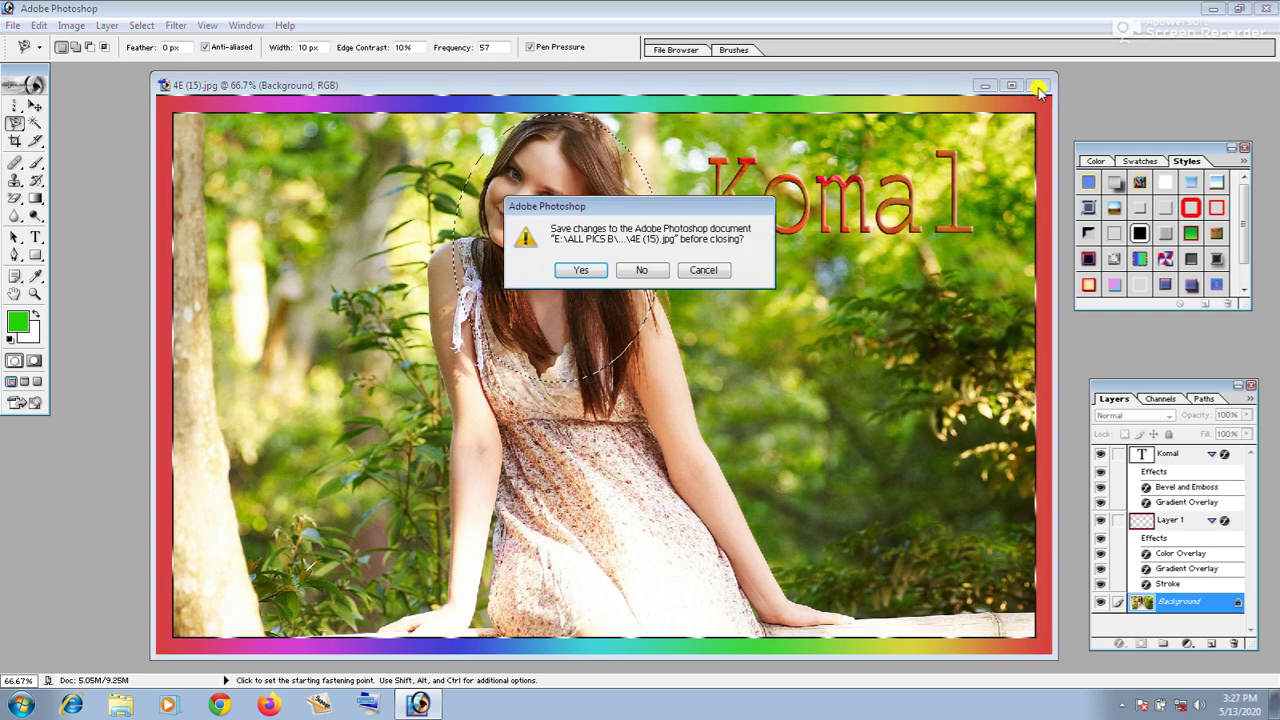
left_click(643, 270)
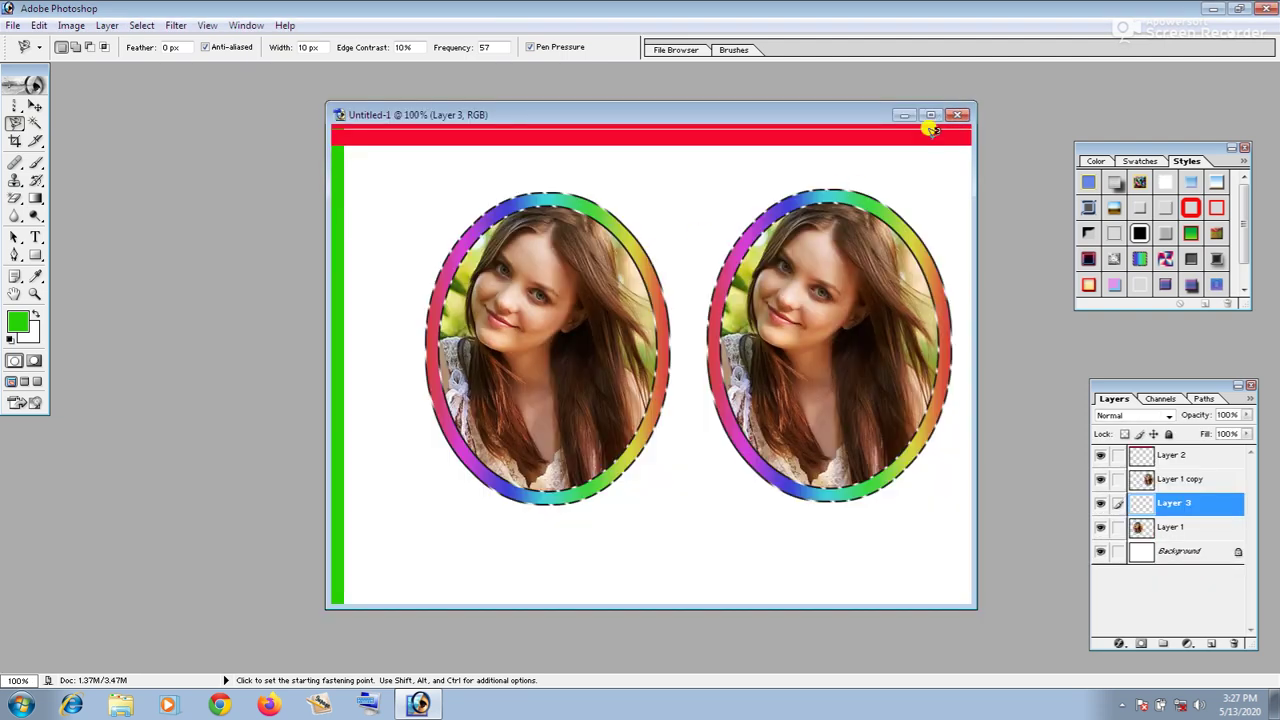
left_click(957, 116)
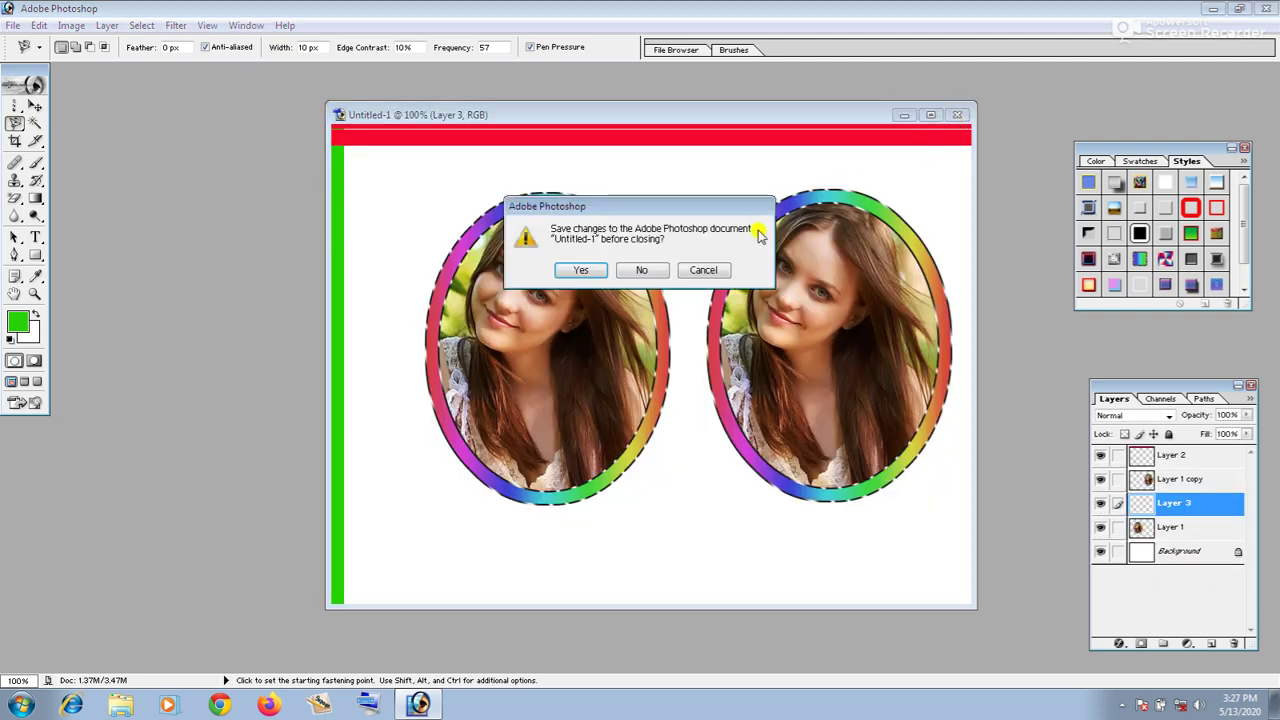
left_click(641, 270)
- Open the JPEG photo of the veiled woman from the Desktop and maximize its document window
left_click(35, 105)
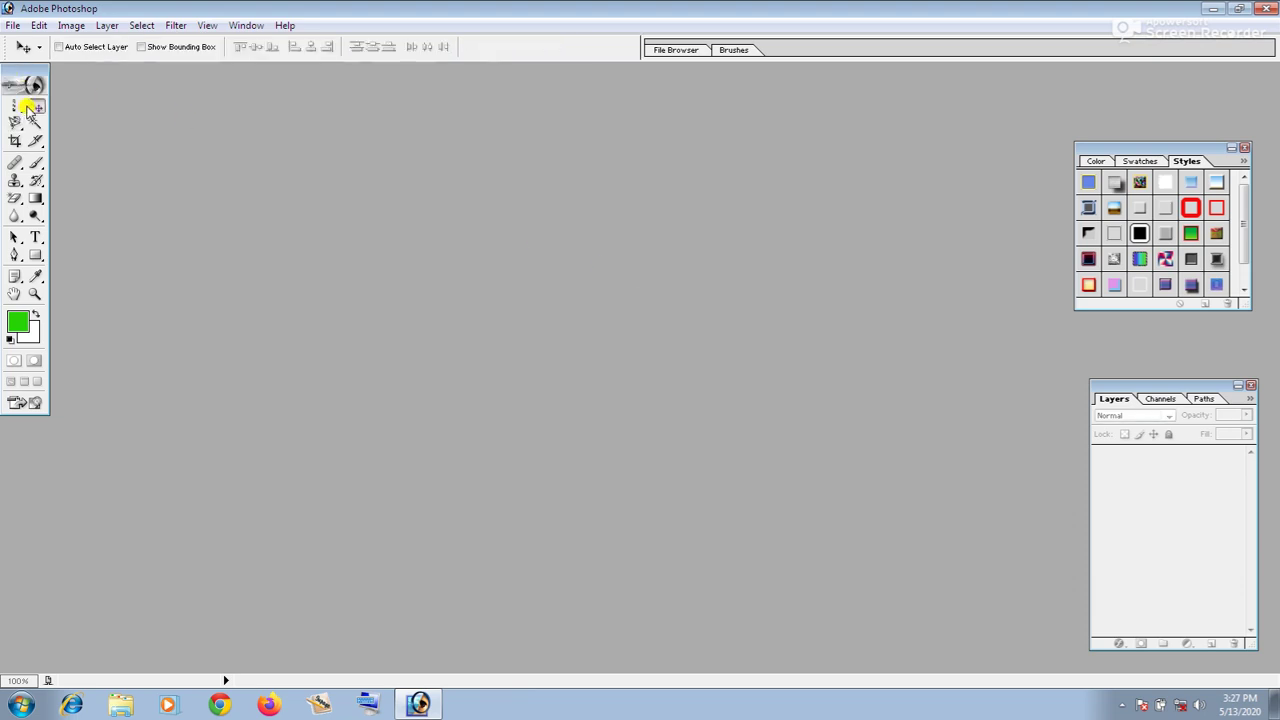
double_click(112, 112)
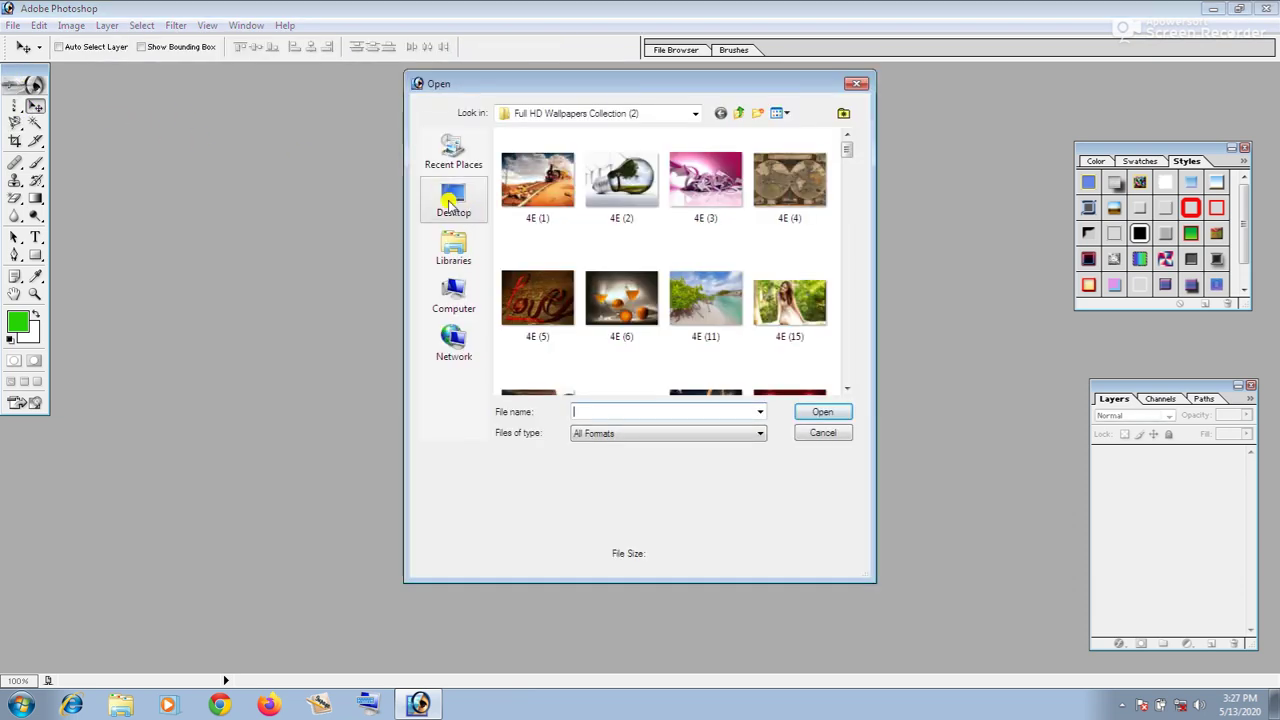
left_click(452, 203)
left_click_drag(846, 157, 857, 371)
left_click(640, 345)
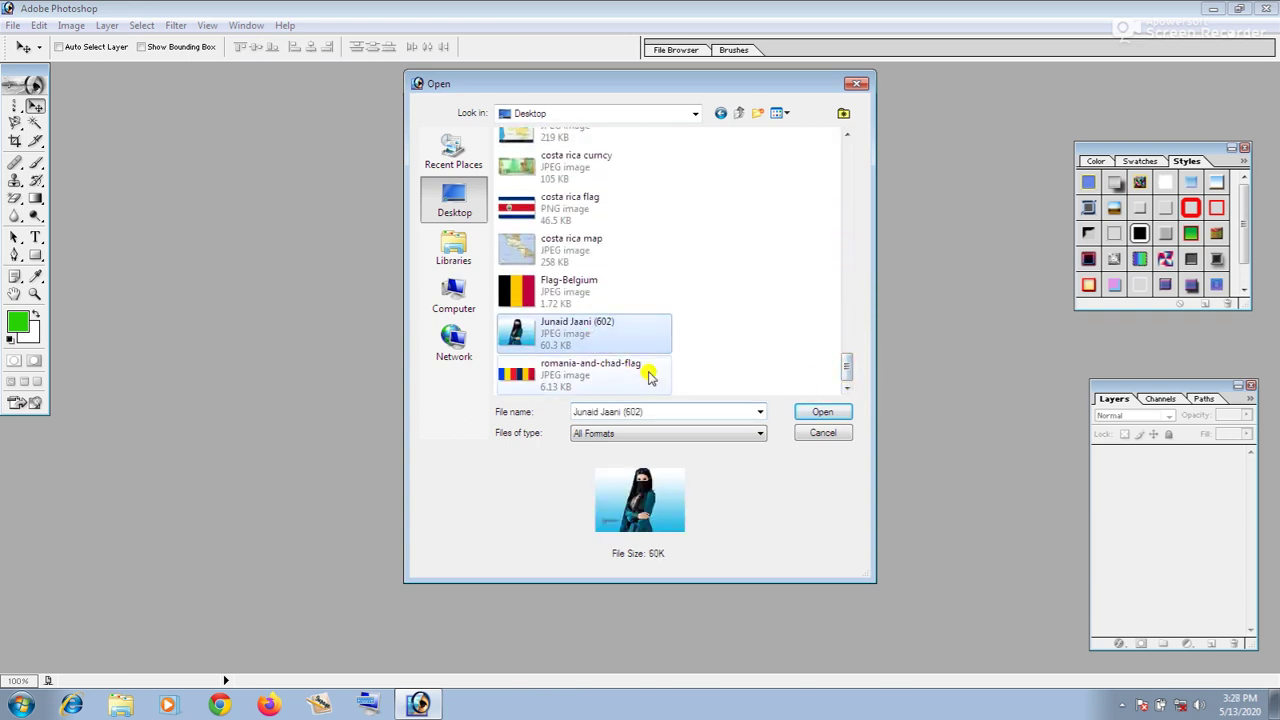
left_click(820, 412)
left_click_drag(209, 80, 517, 137)
left_click(825, 137)
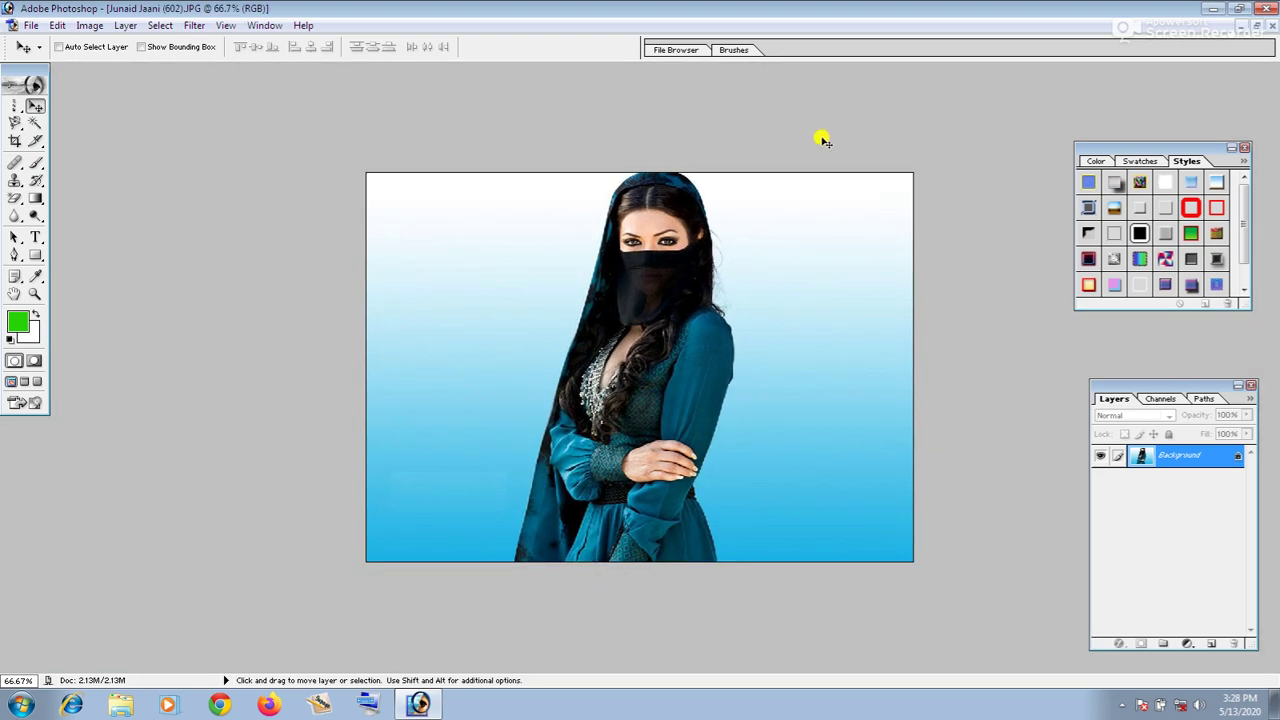
- Examine the woman's hair and necklace up close at up to 500% zoom and return to 100%
key("ctrl+plus")
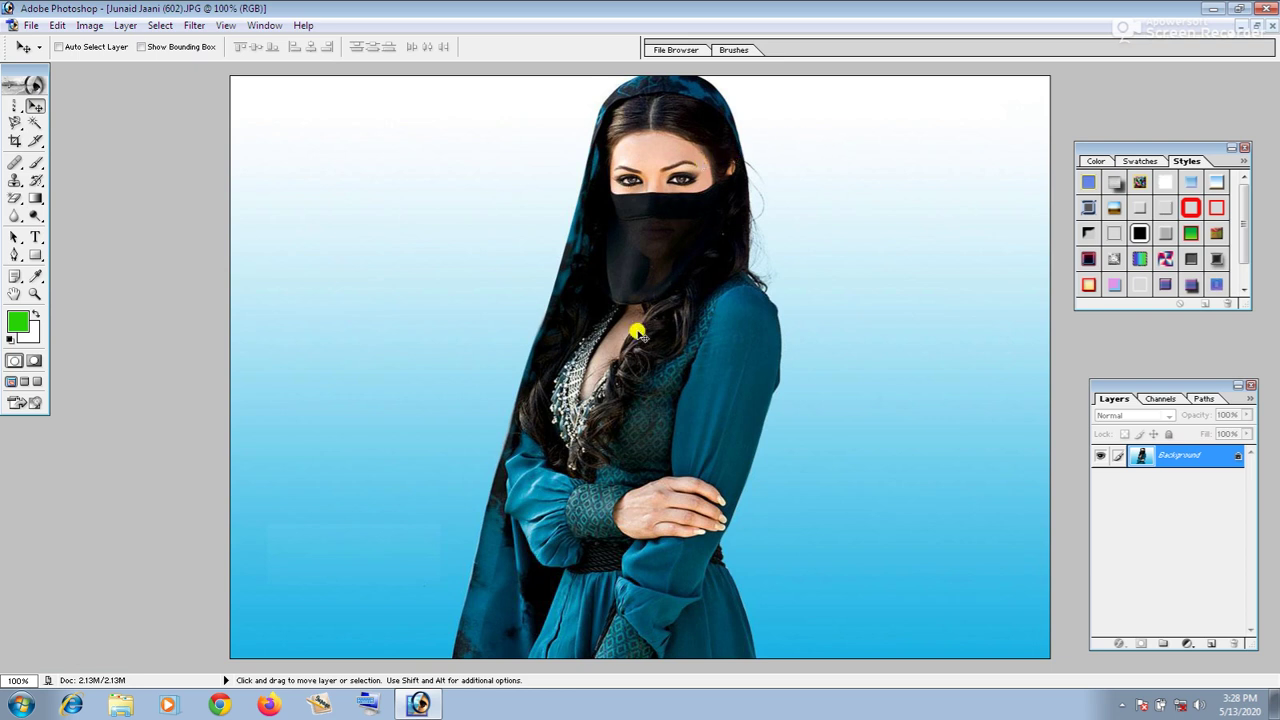
key("space")
key("ctrl+plus")
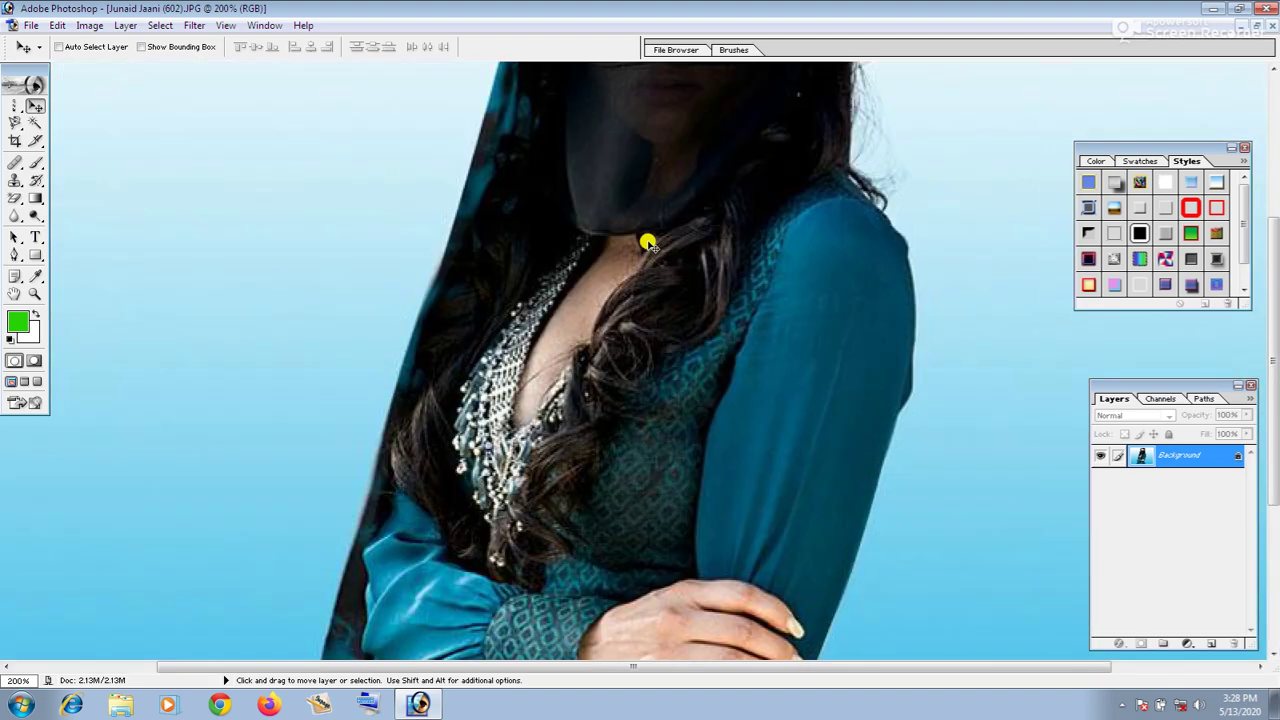
key("ctrl+plus")
key("ctrl+plus")
key("ctrl+plus")
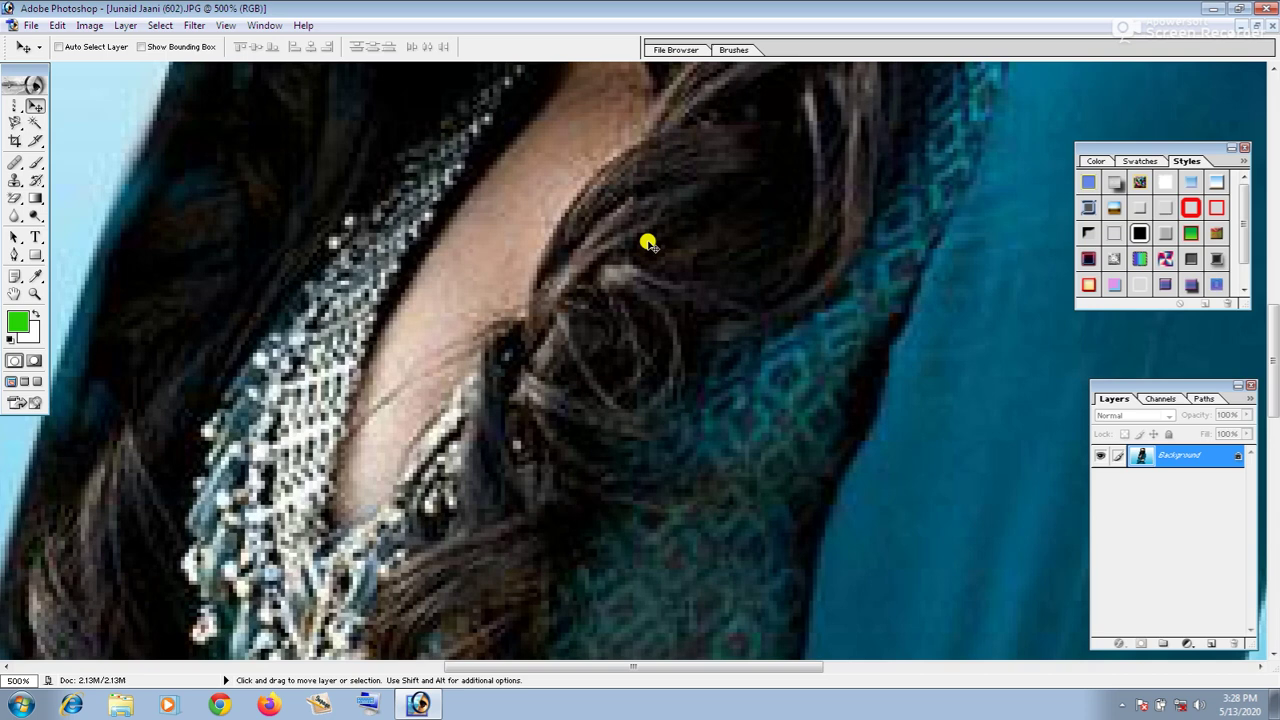
key("ctrl+minus")
key("ctrl+minus")
key("ctrl+minus")
key("ctrl+minus")
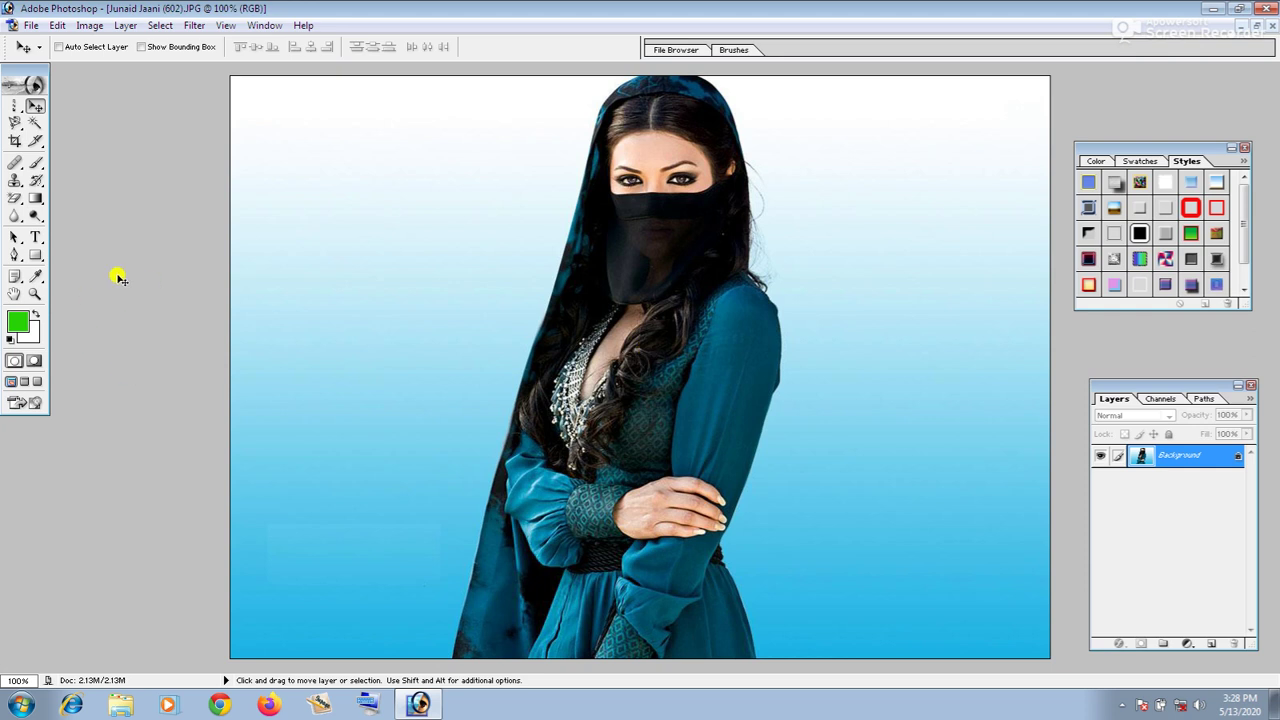
- Draw a freehand Lasso selection around the woman's eyebrow on the right side of the picture
left_click(12, 126)
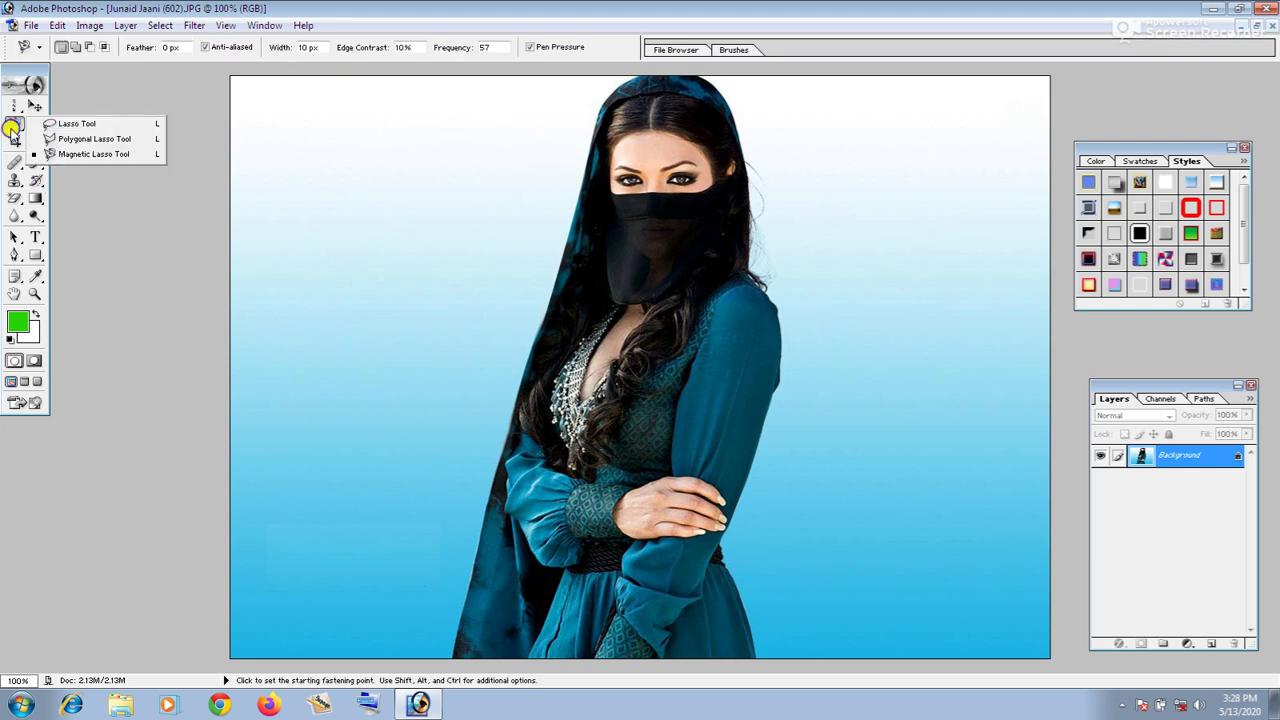
left_click(70, 124)
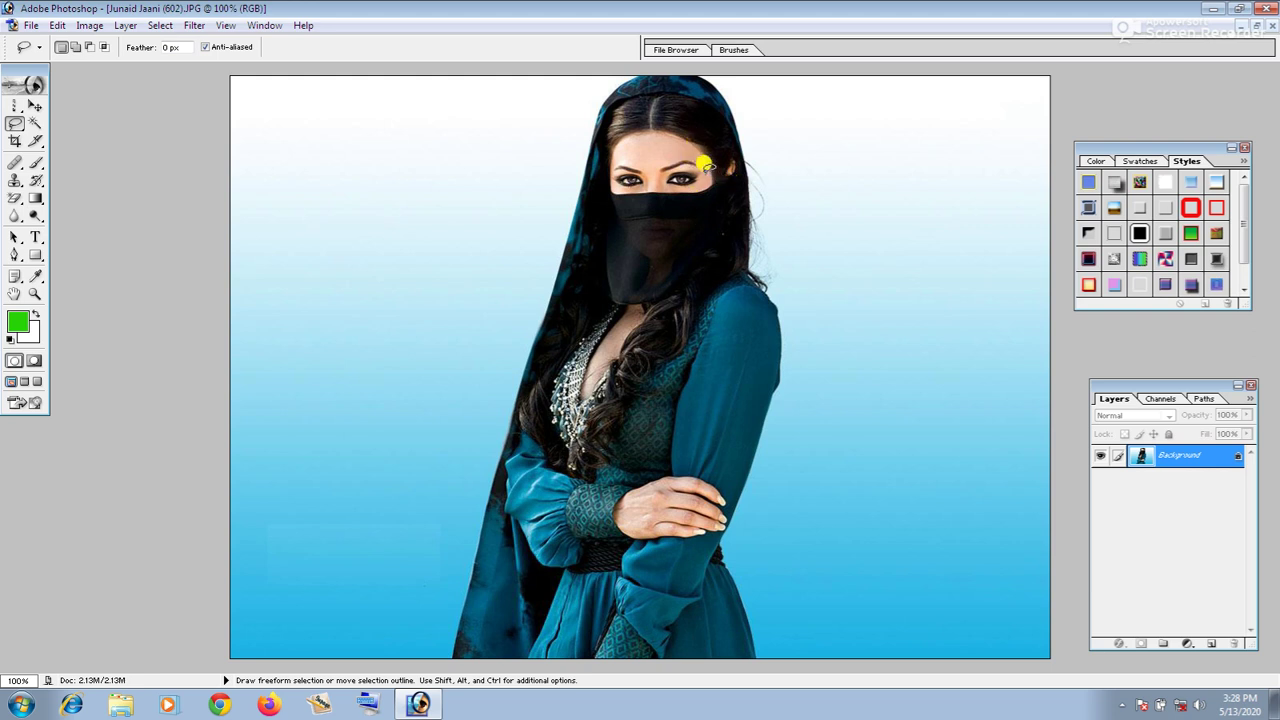
key("ctrl")
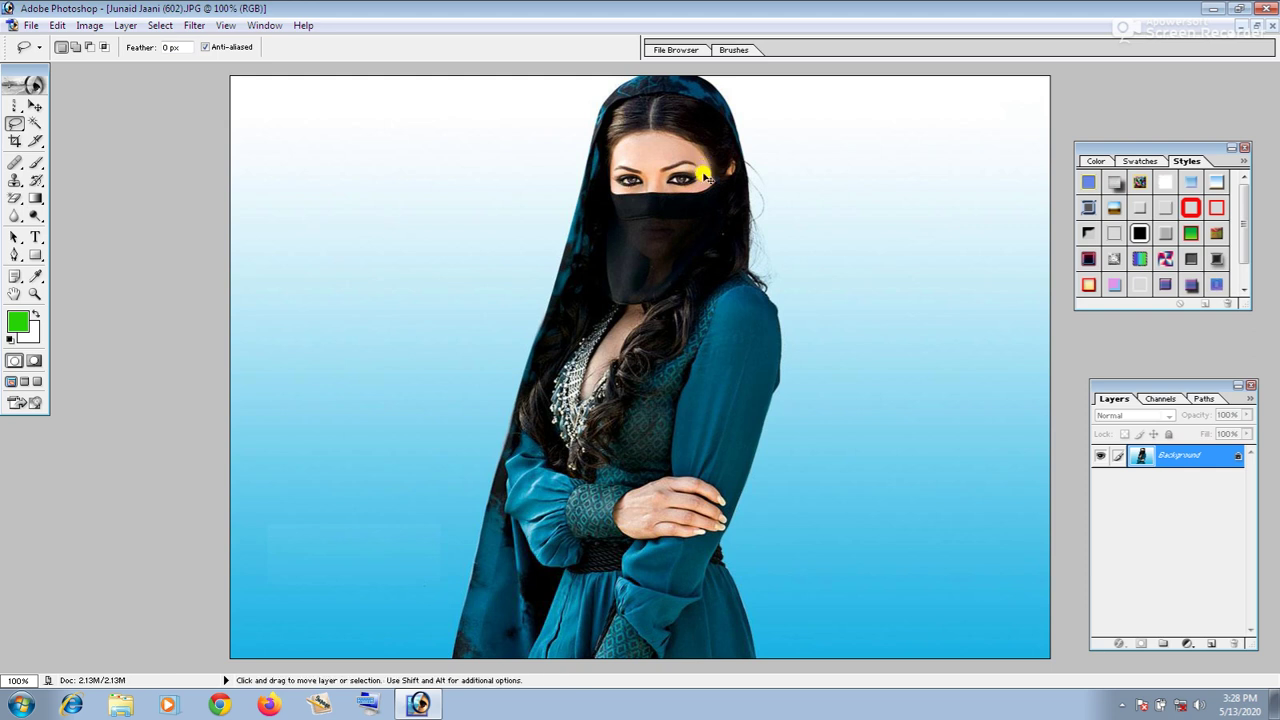
key("ctrl+plus")
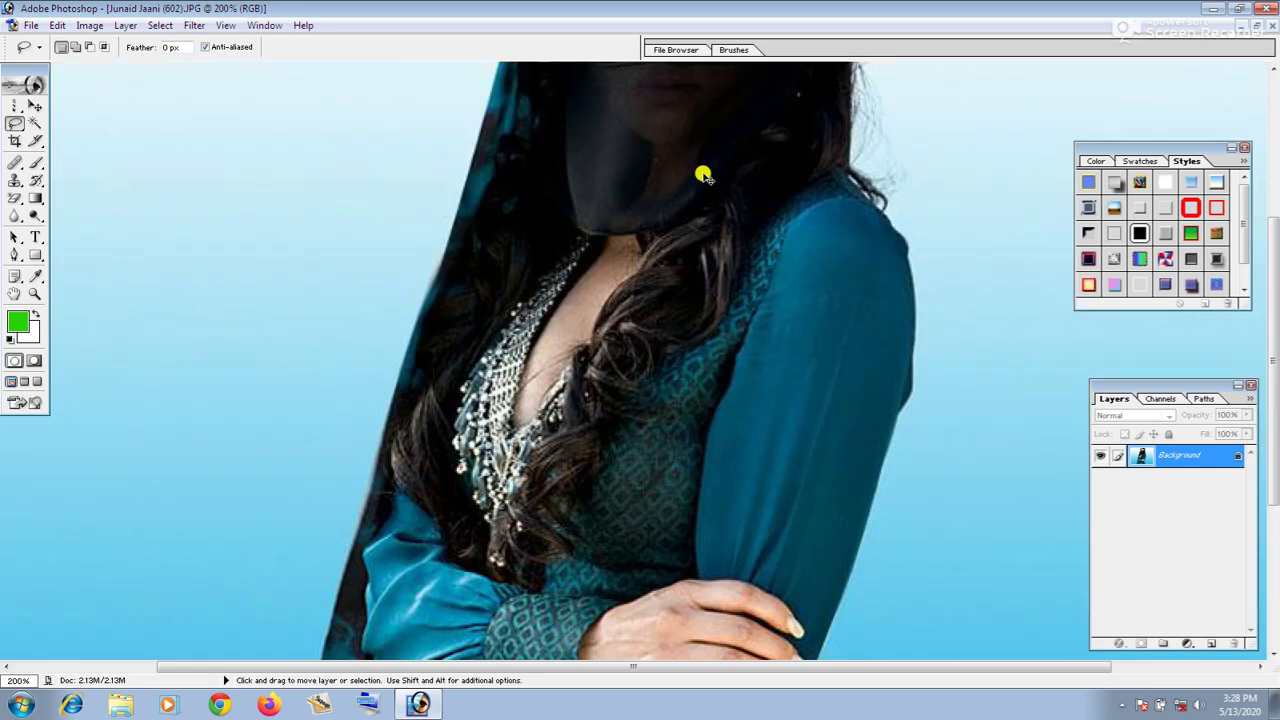
key("space")
mouse_move(640, 150)
left_mouse_down()
mouse_move(620, 157)
mouse_move(663, 423)
mouse_move(686, 449)
left_mouse_up()
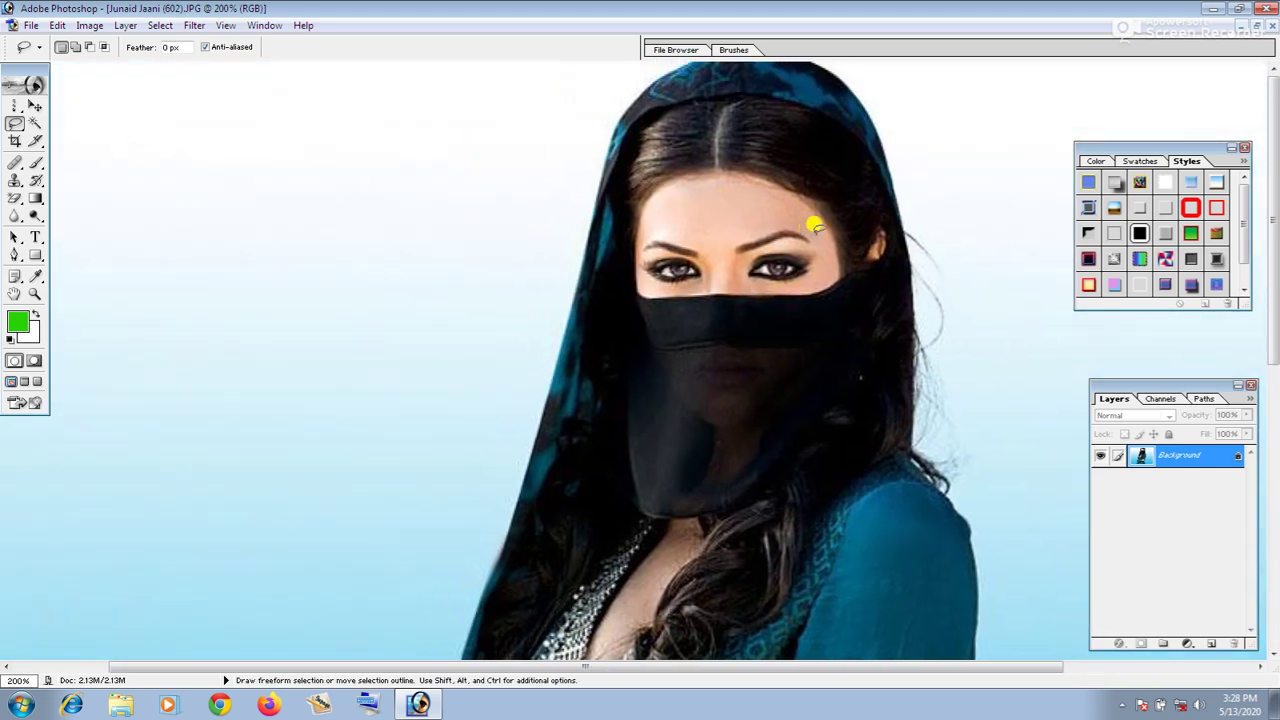
mouse_move(808, 221)
left_mouse_down()
mouse_move(740, 224)
mouse_move(729, 243)
mouse_move(750, 250)
left_mouse_up()
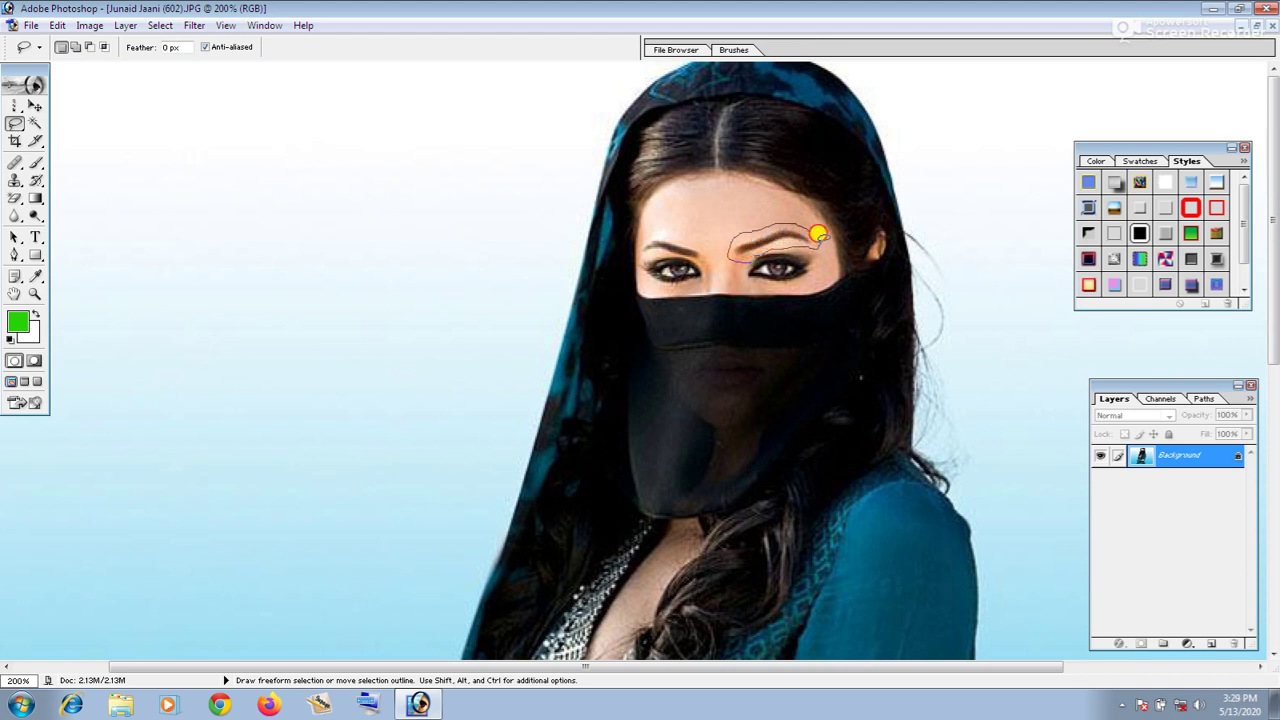
left_click_drag(810, 222, 811, 236)
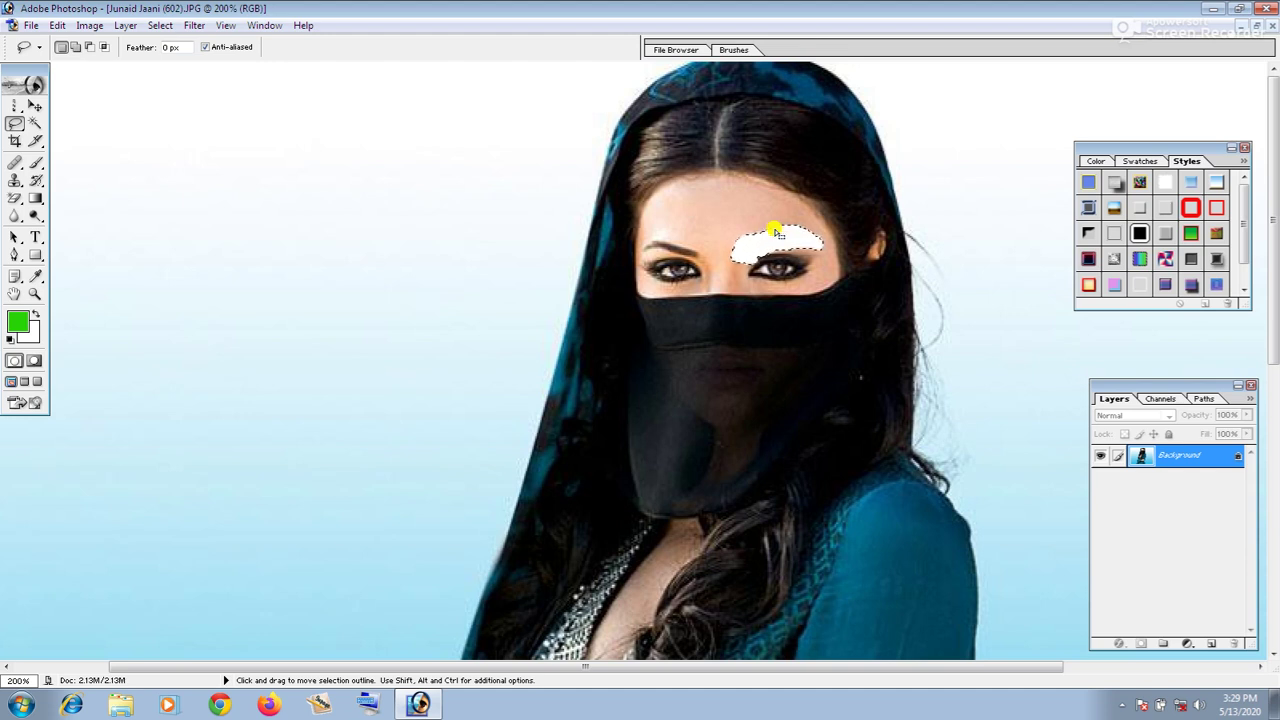
- Undo the cut of the selected eyebrow area, then copy and deselect it
key("ctrl")
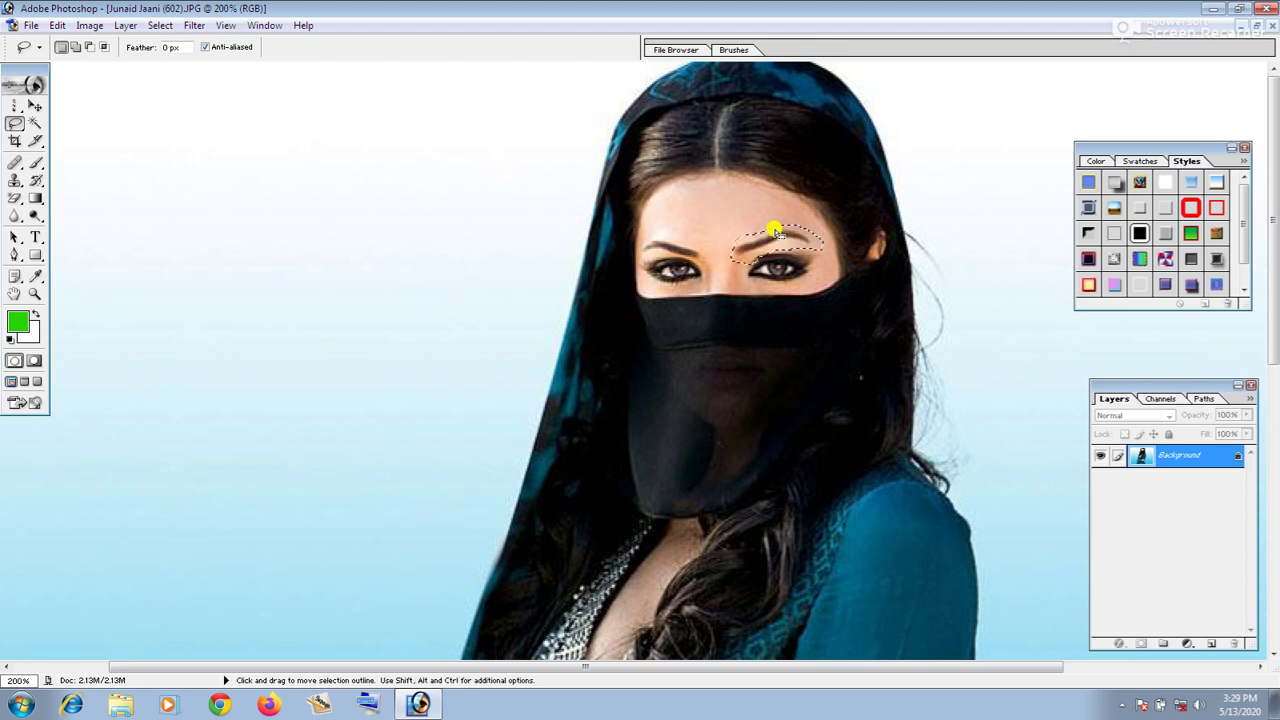
key("ctrl")
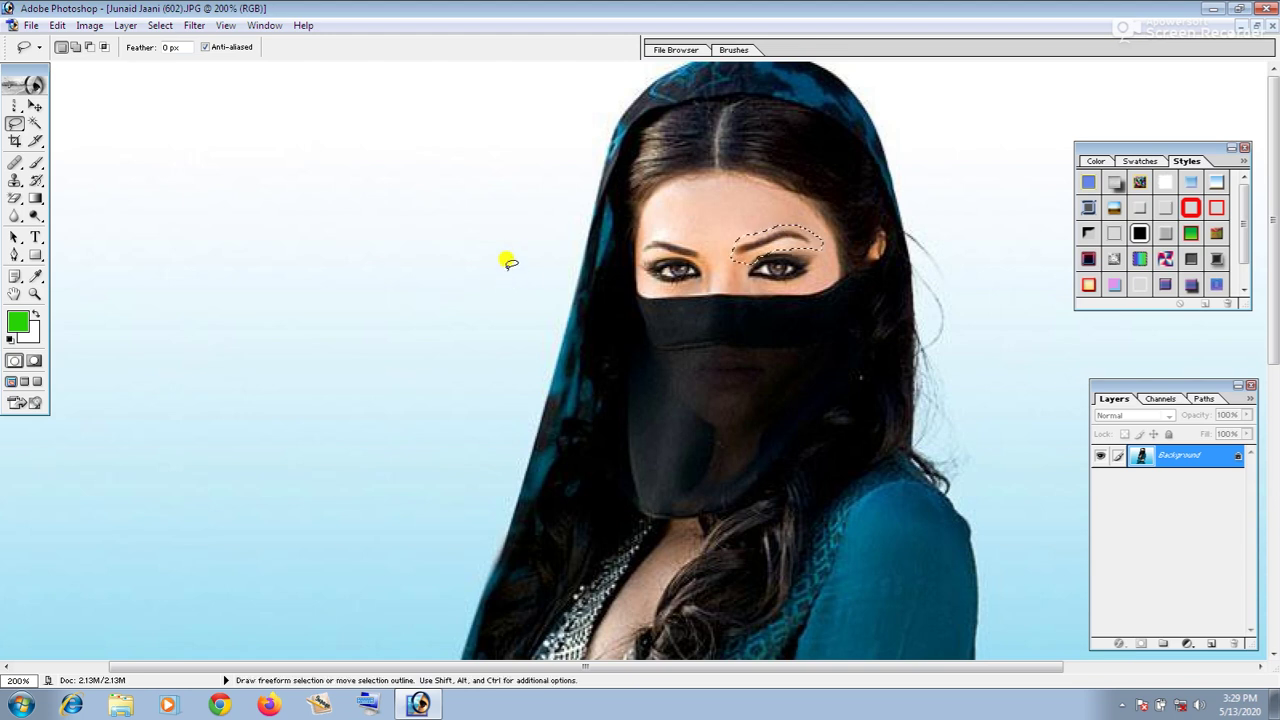
key("ctrl")
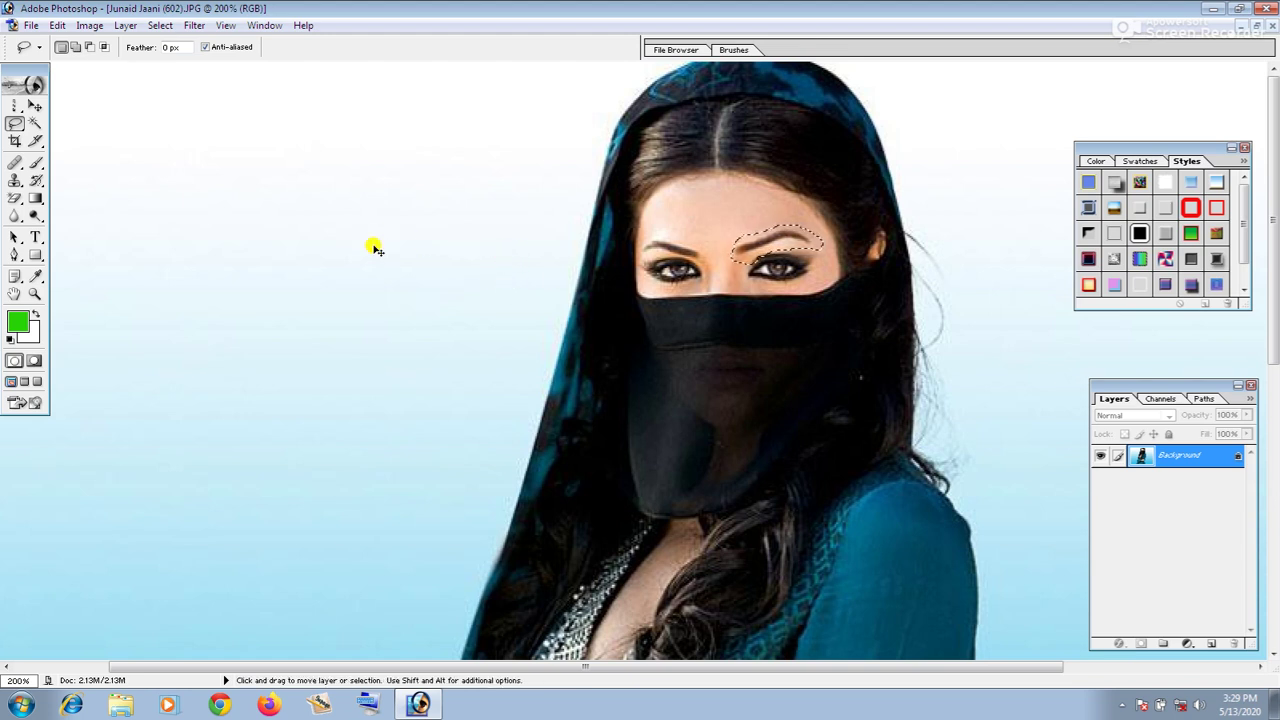
key("ctrl+d")
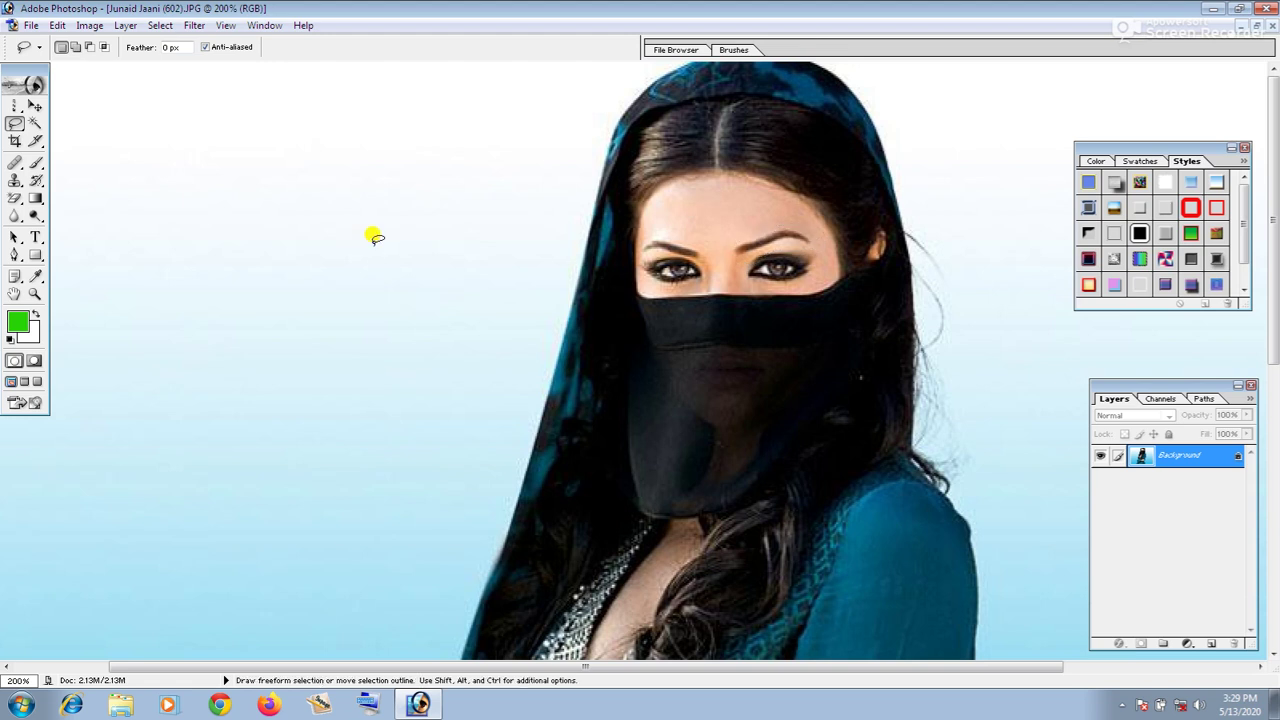
- Paste the copied eyebrow as a new layer and move it over the original eyebrow
left_click(56, 26)
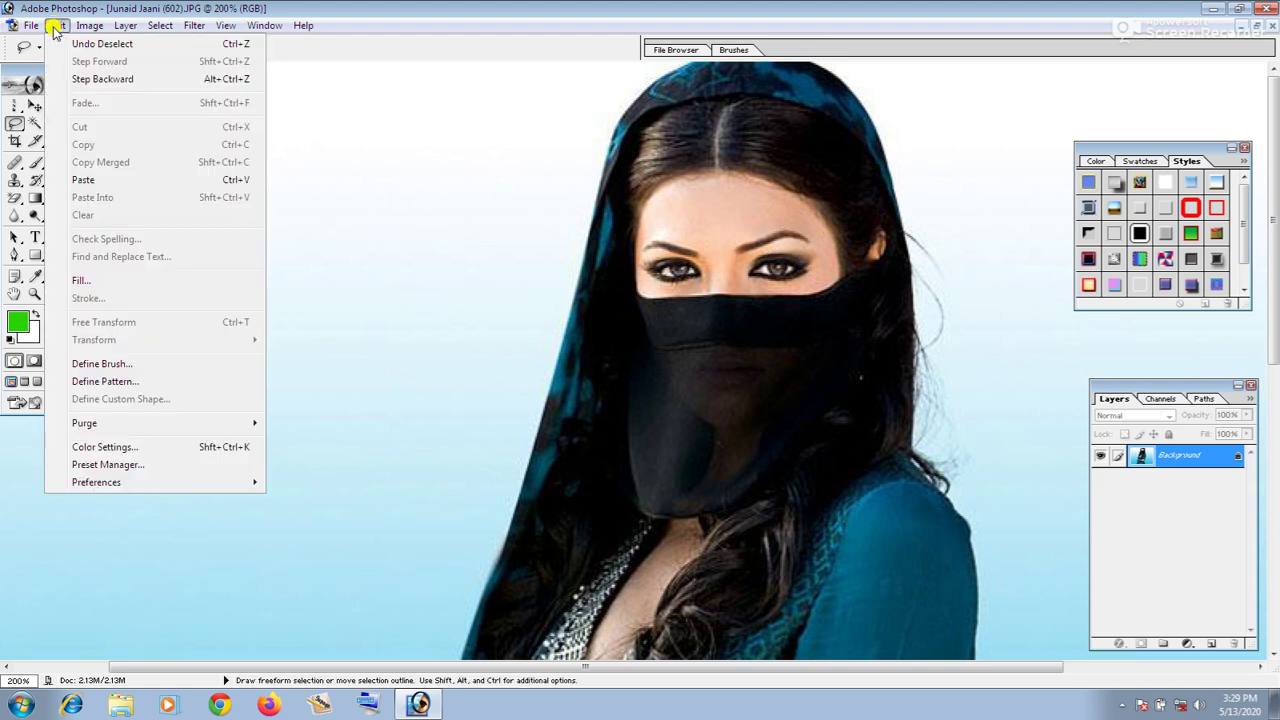
left_click(98, 180)
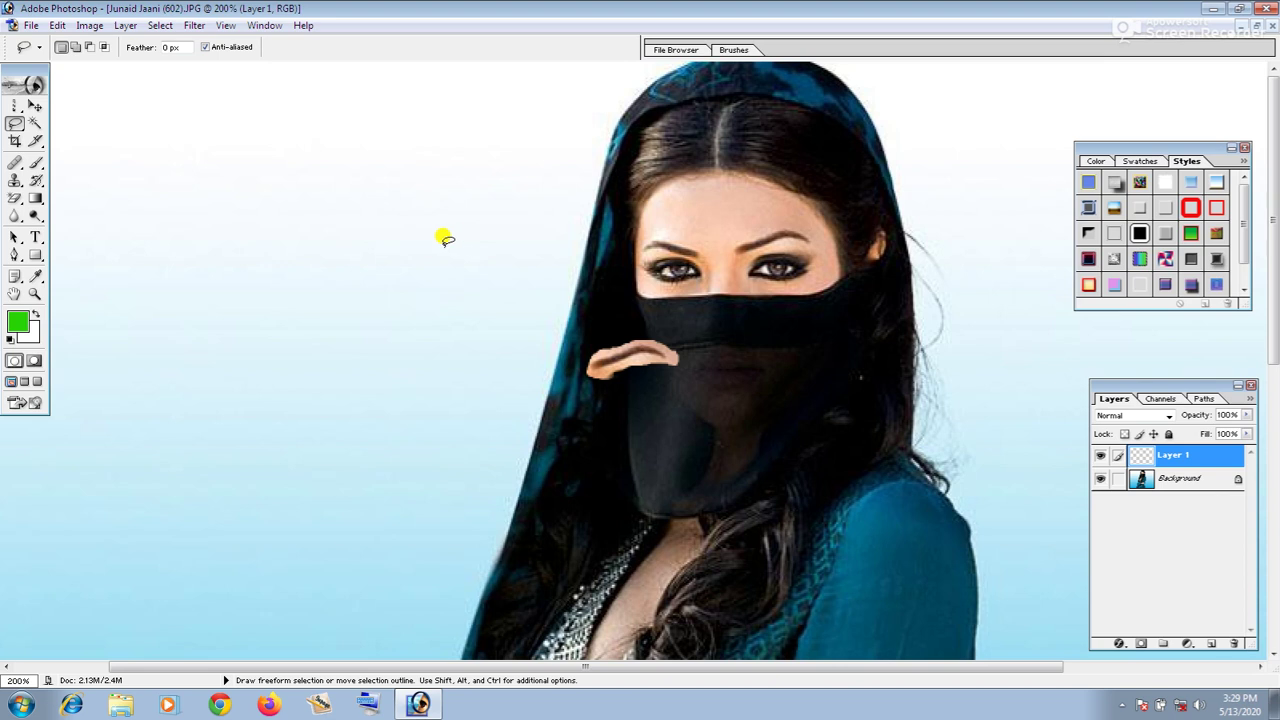
left_click(35, 108)
mouse_move(770, 240)
left_mouse_down()
mouse_move(650, 220)
mouse_move(537, 294)
mouse_move(655, 272)
mouse_move(780, 218)
mouse_move(762, 226)
mouse_move(777, 235)
left_mouse_up()
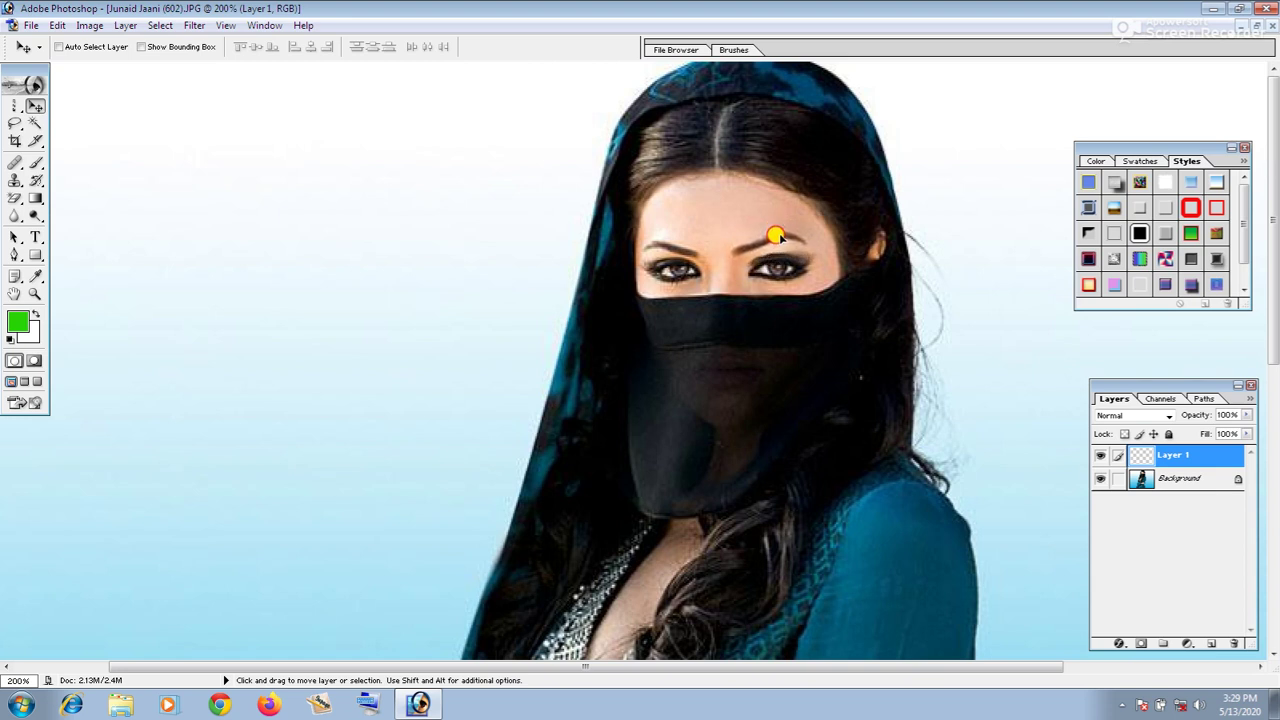
- Move the pasted eyebrow onto the forehead and then beside the veil, and delete its layer
left_click_drag(779, 232, 752, 206)
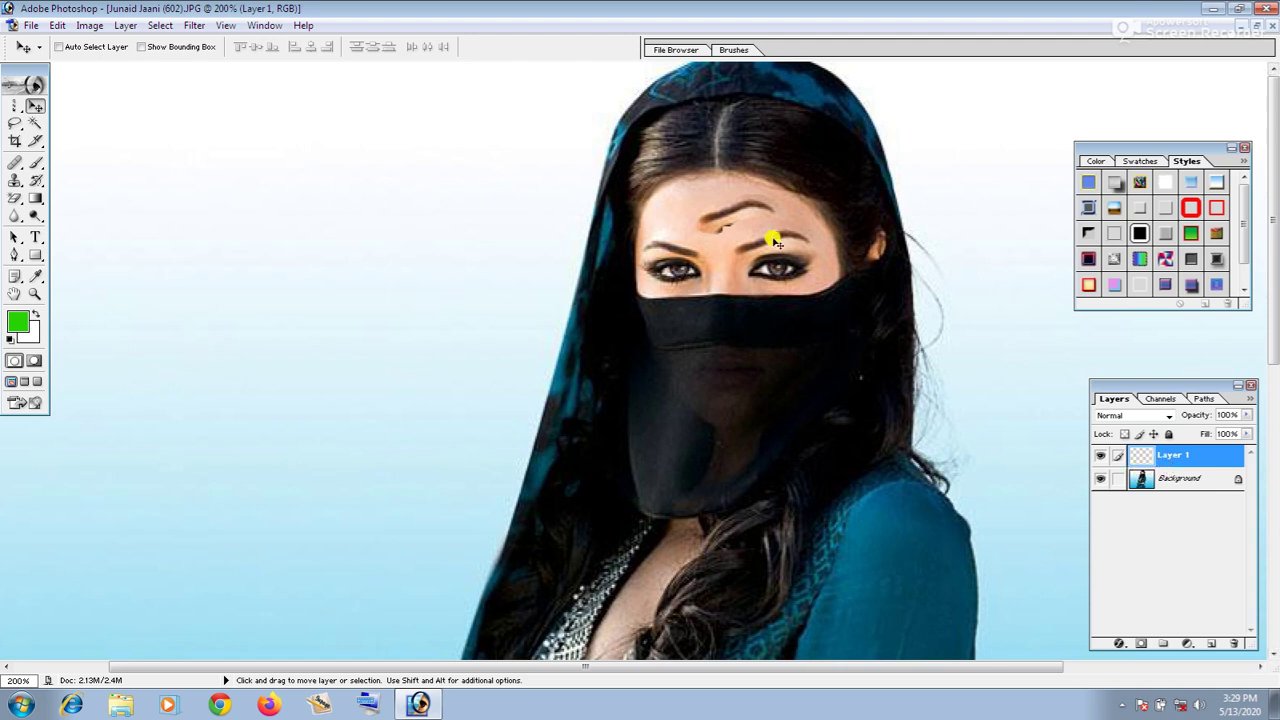
left_click_drag(728, 222, 845, 360)
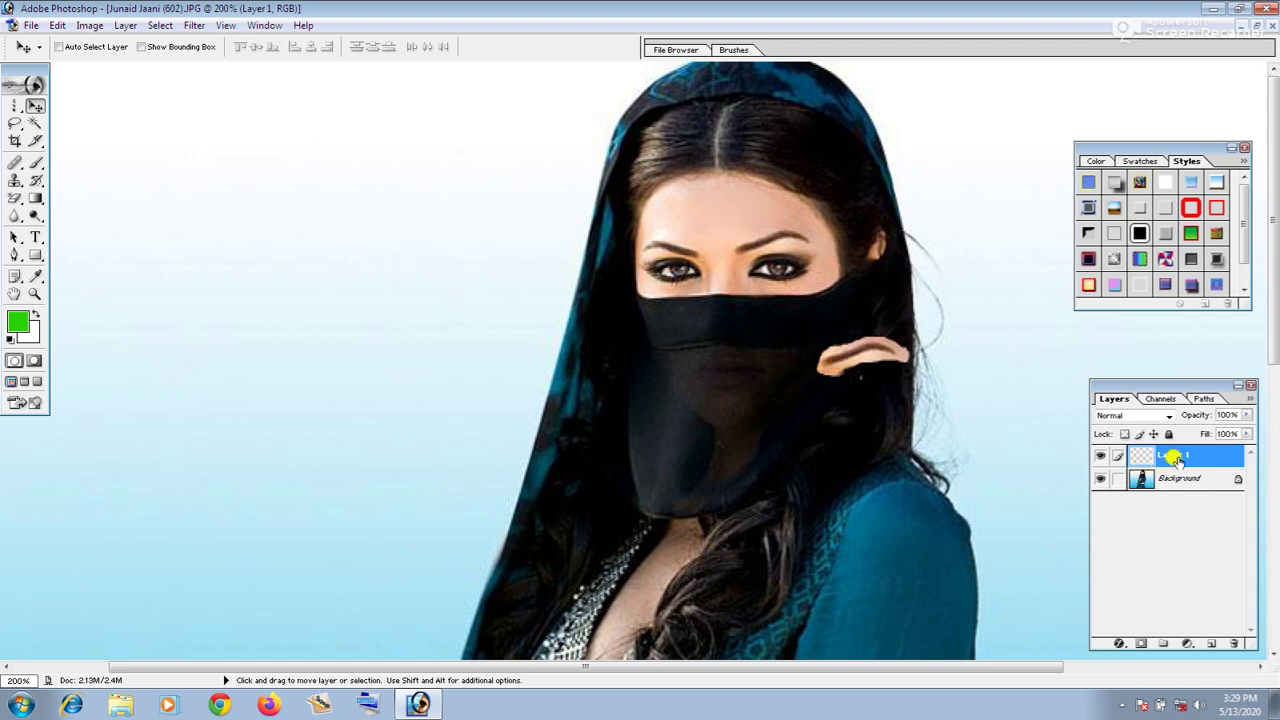
left_click(1233, 645)
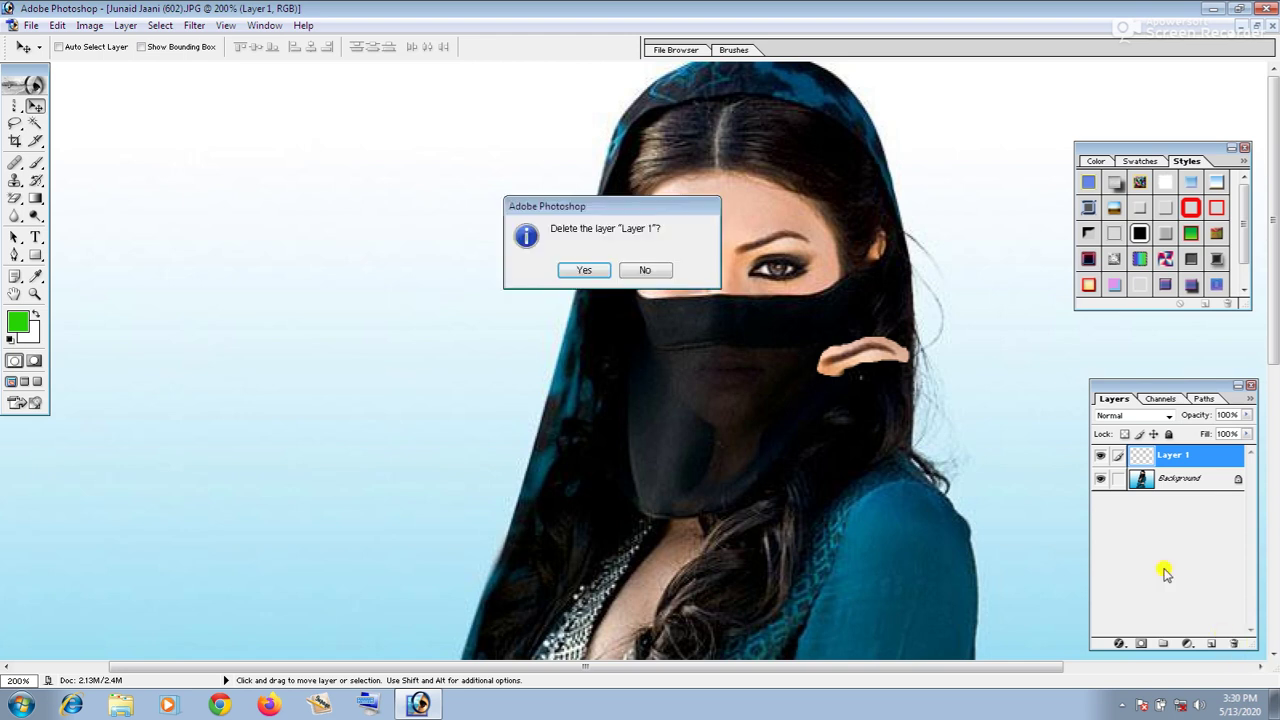
left_click(582, 270)
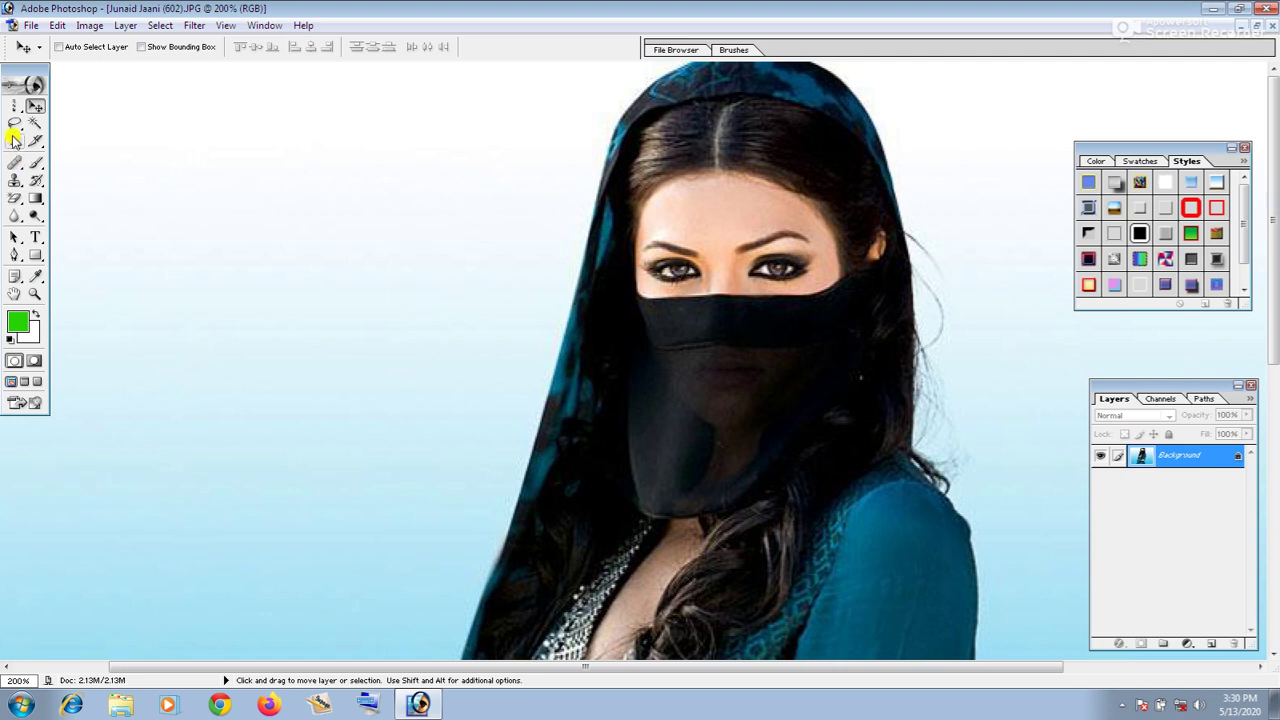
- Start a Polygonal Lasso outline at the skirt's bottom edge and trace up the woman's skirt and sleeve to the shoulder
left_click_drag(14, 123, 72, 143)
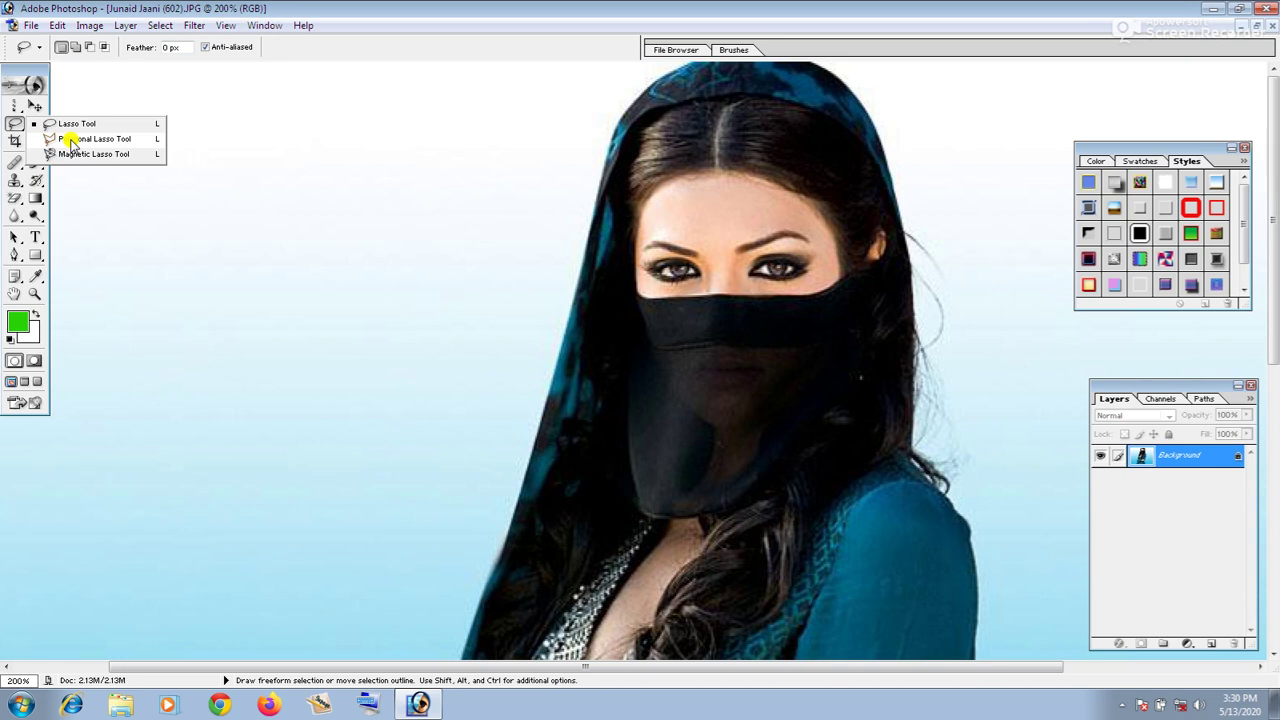
left_click(72, 140)
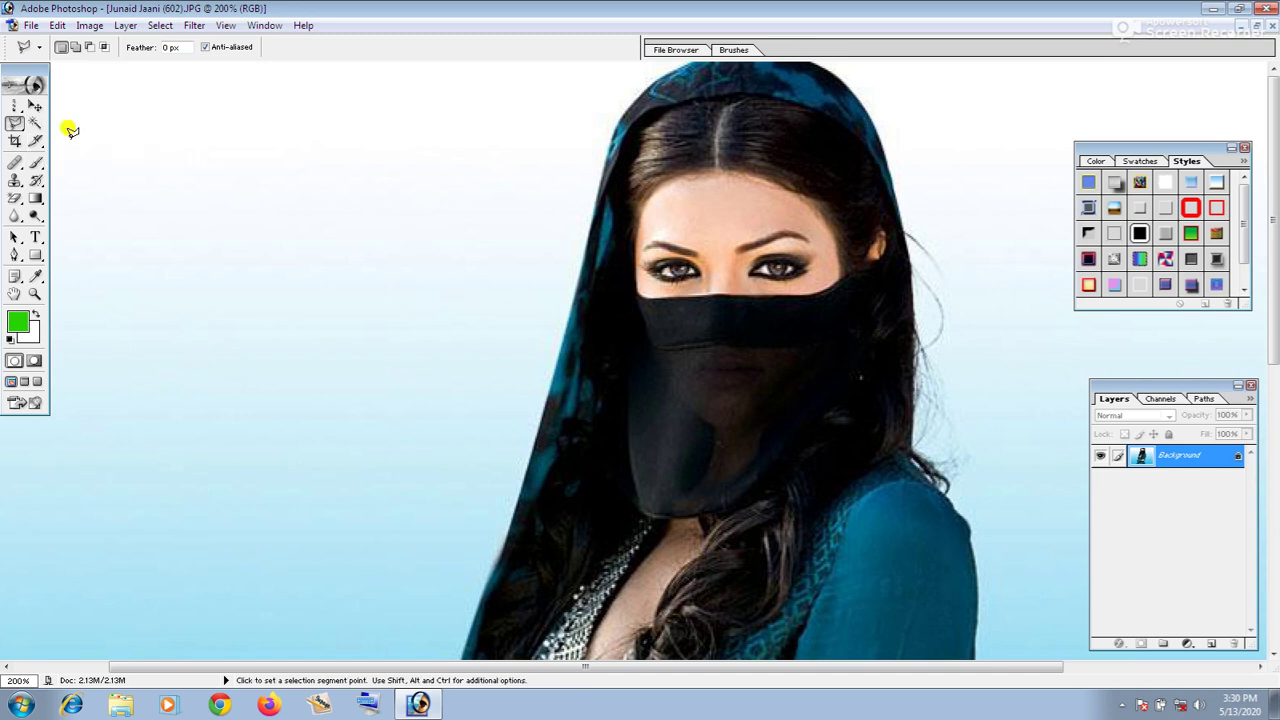
key("ctrl")
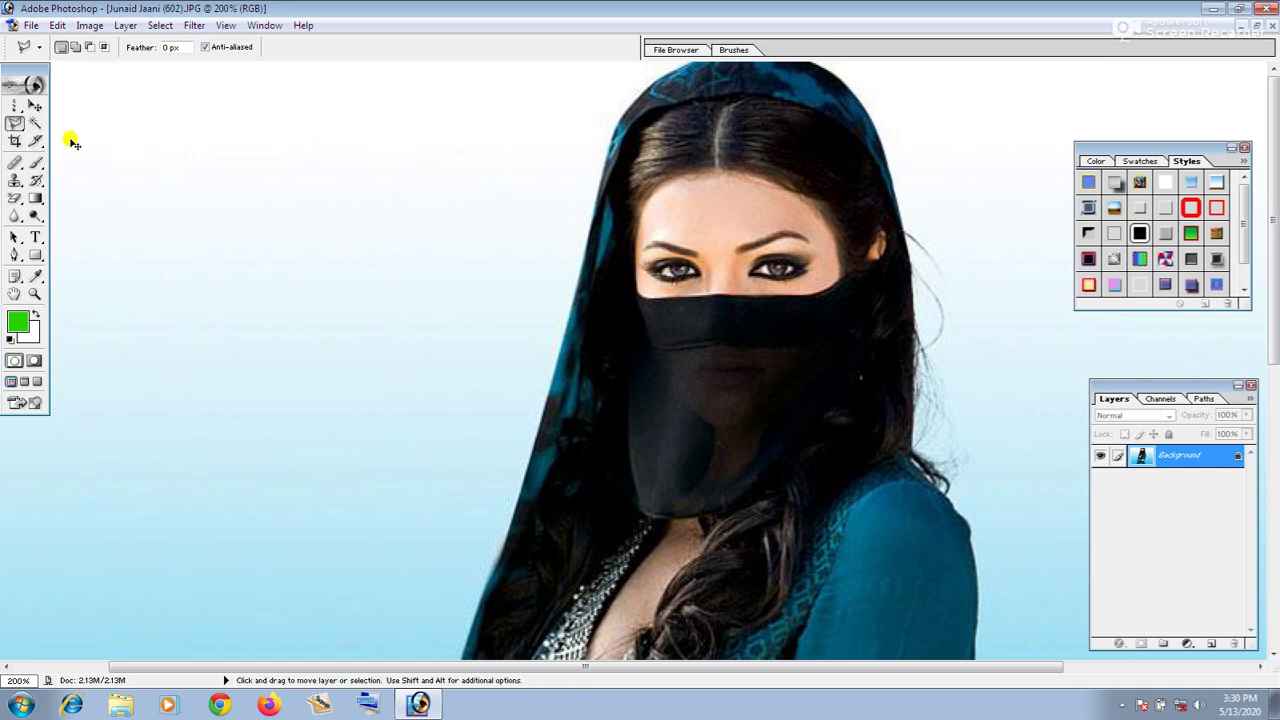
key("ctrl+minus")
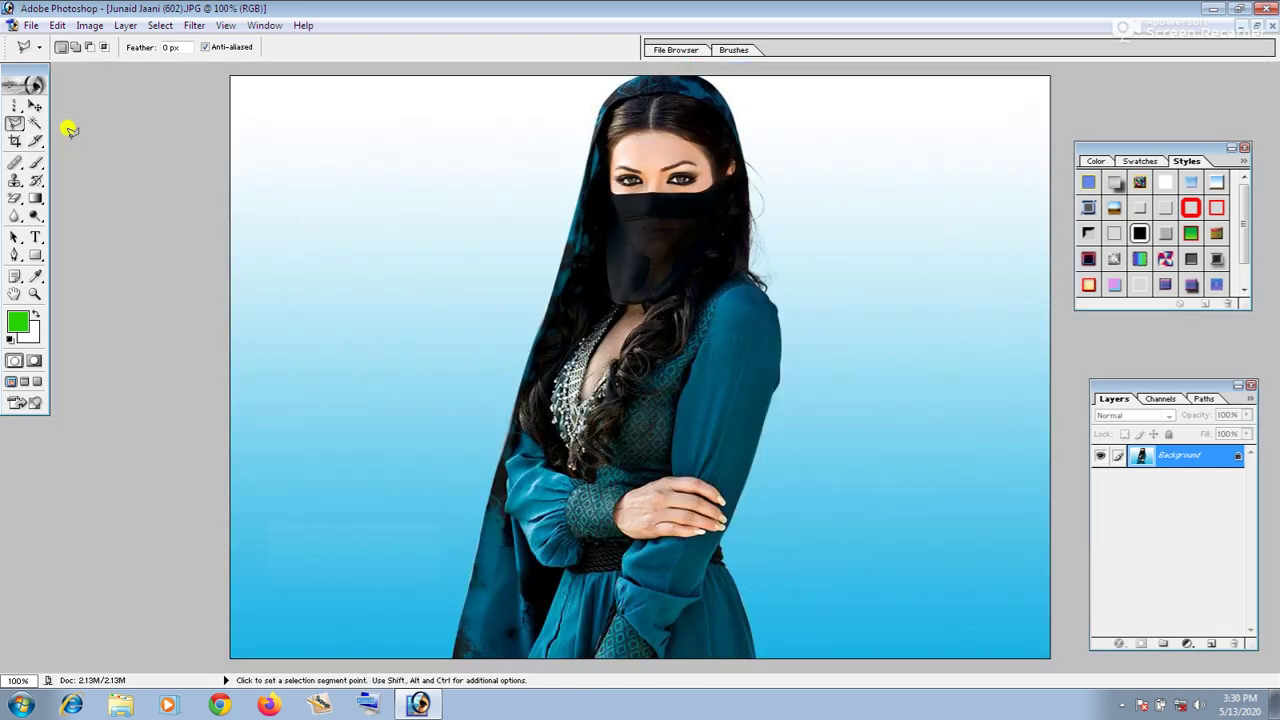
left_click(13, 124)
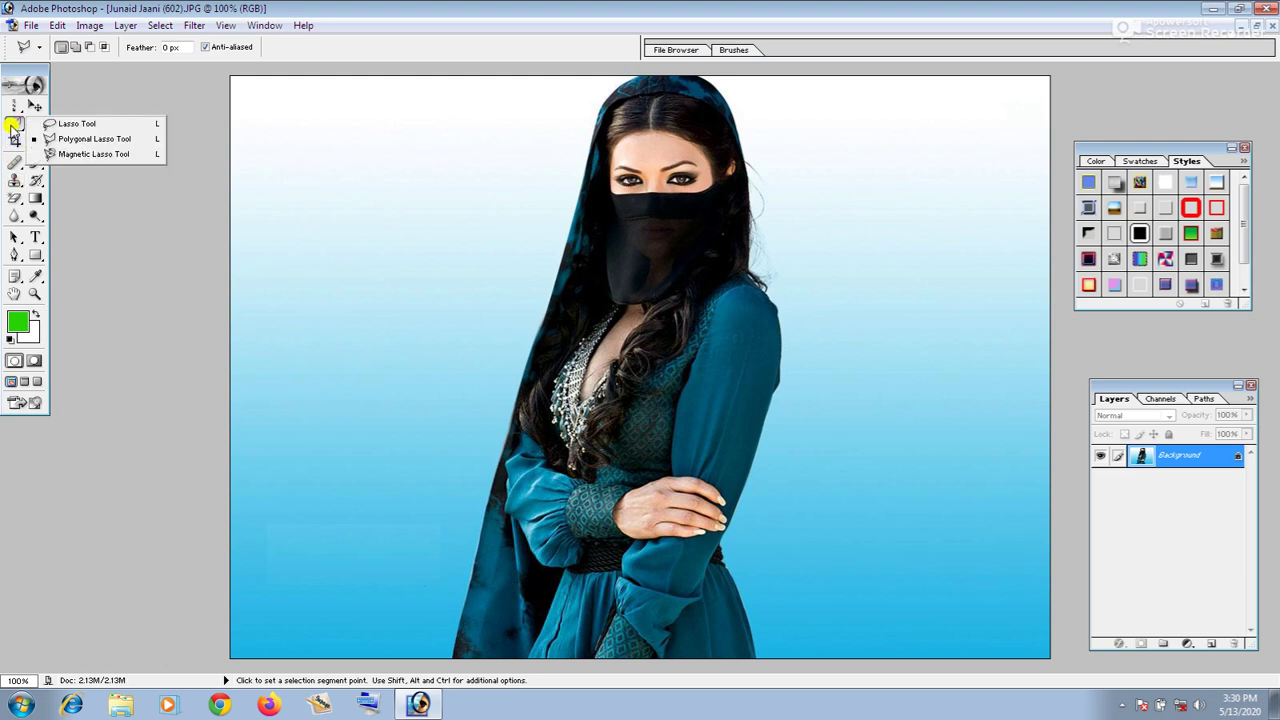
left_click(62, 139)
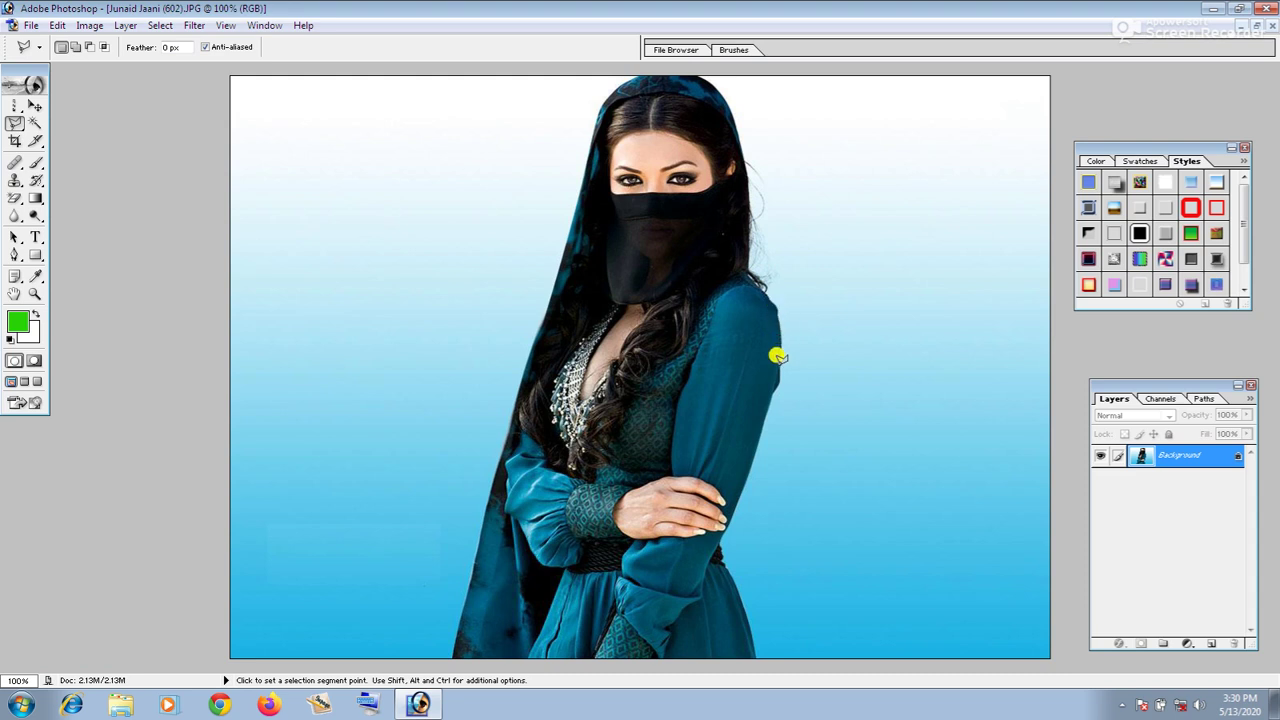
left_click(752, 650)
left_click(748, 628)
left_click(737, 588)
left_click(727, 567)
left_click(719, 551)
left_click(738, 496)
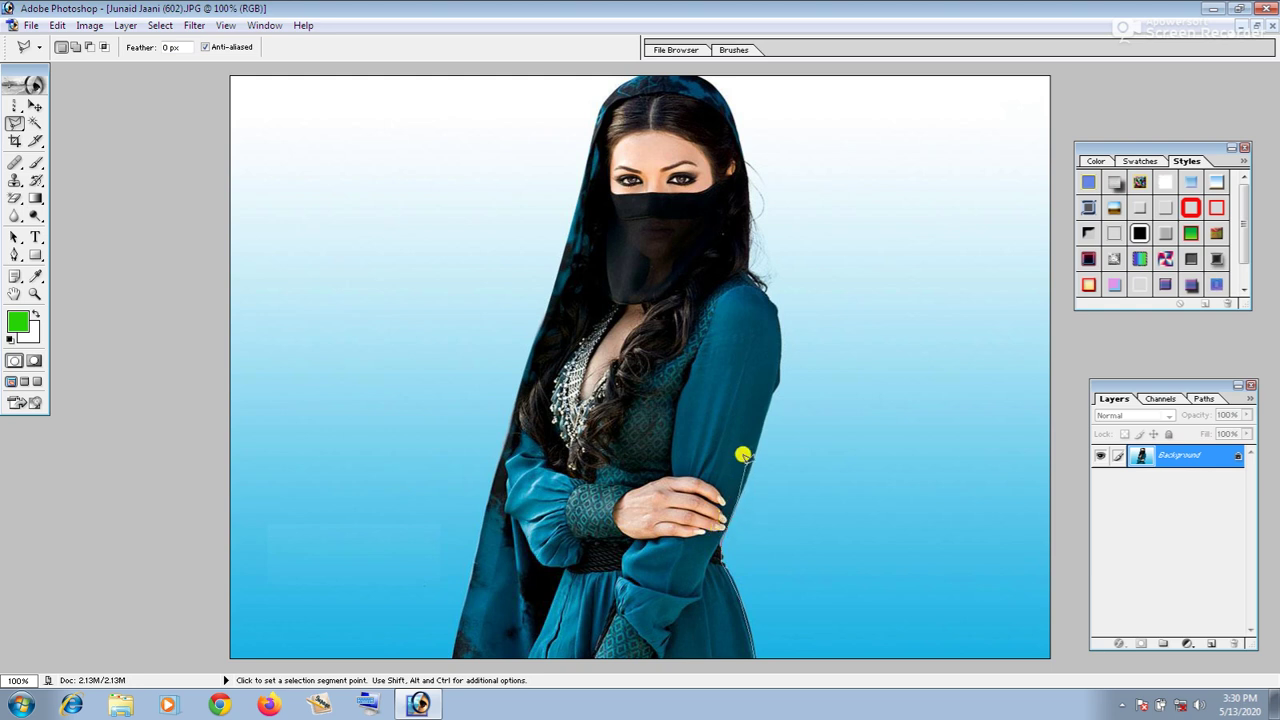
left_click(763, 400)
left_click(772, 373)
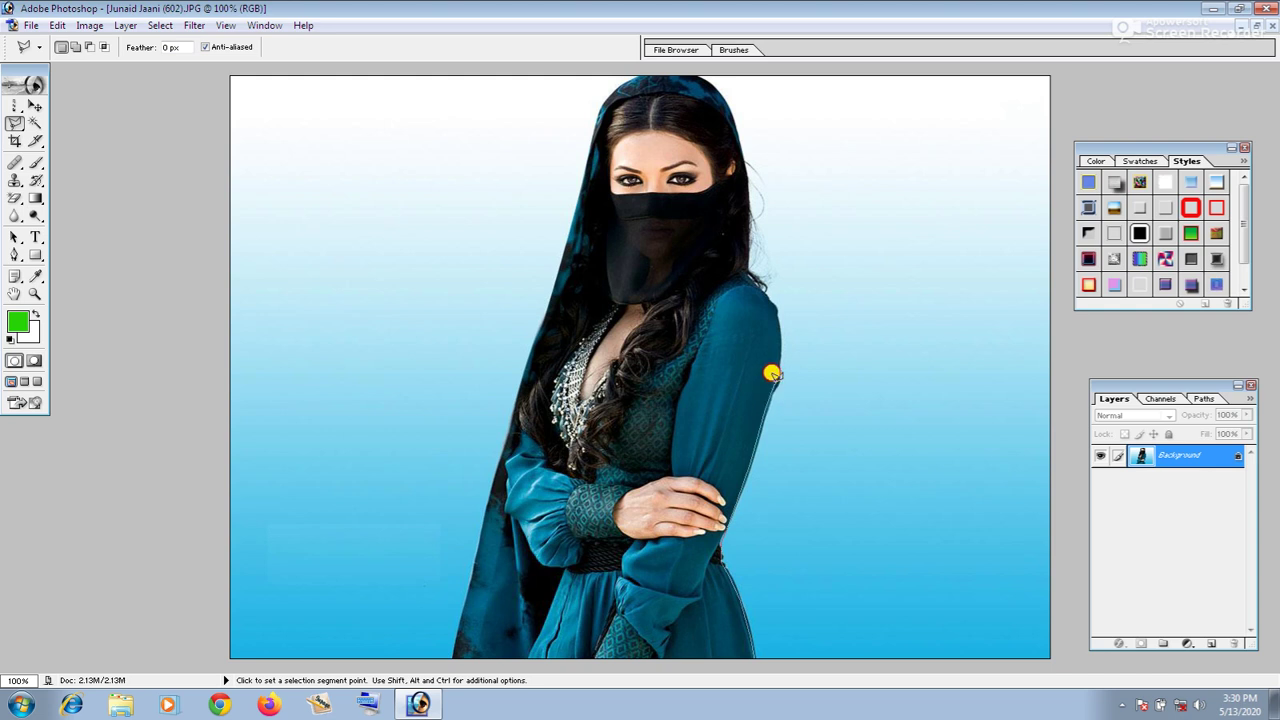
left_click(777, 349)
left_click(775, 313)
left_click(763, 281)
left_click(745, 266)
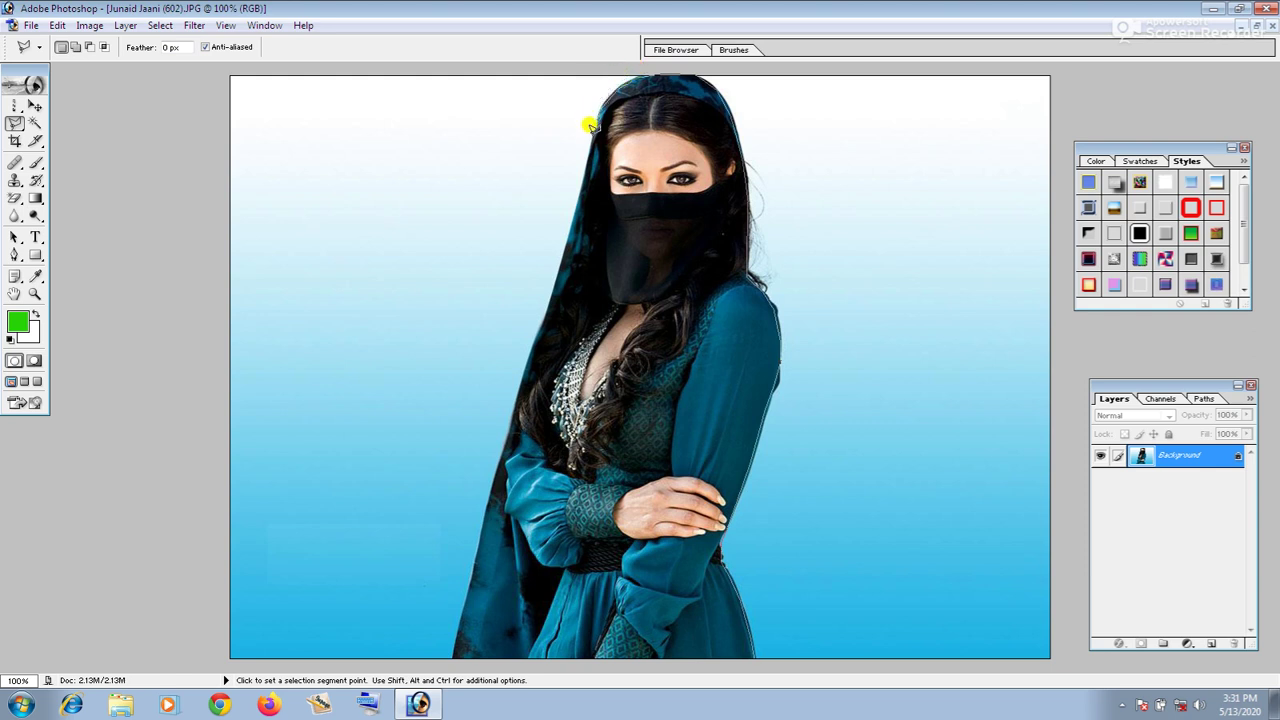
- Continue the outline from the head down the veil's outer edge to the picture's bottom, and close it at the starting point
left_click(581, 172)
left_click(568, 218)
left_click(561, 251)
left_click(547, 296)
left_click(530, 341)
left_click(522, 371)
left_click(428, 400)
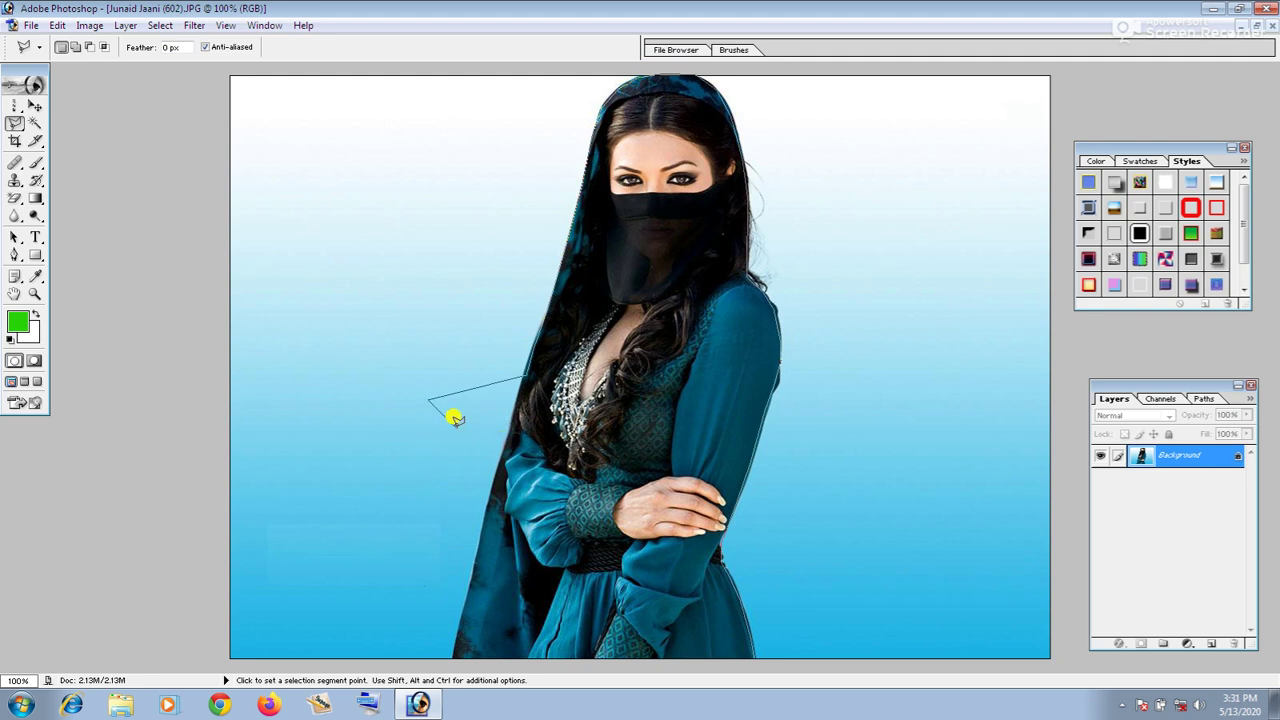
key("Delete")
left_click(508, 423)
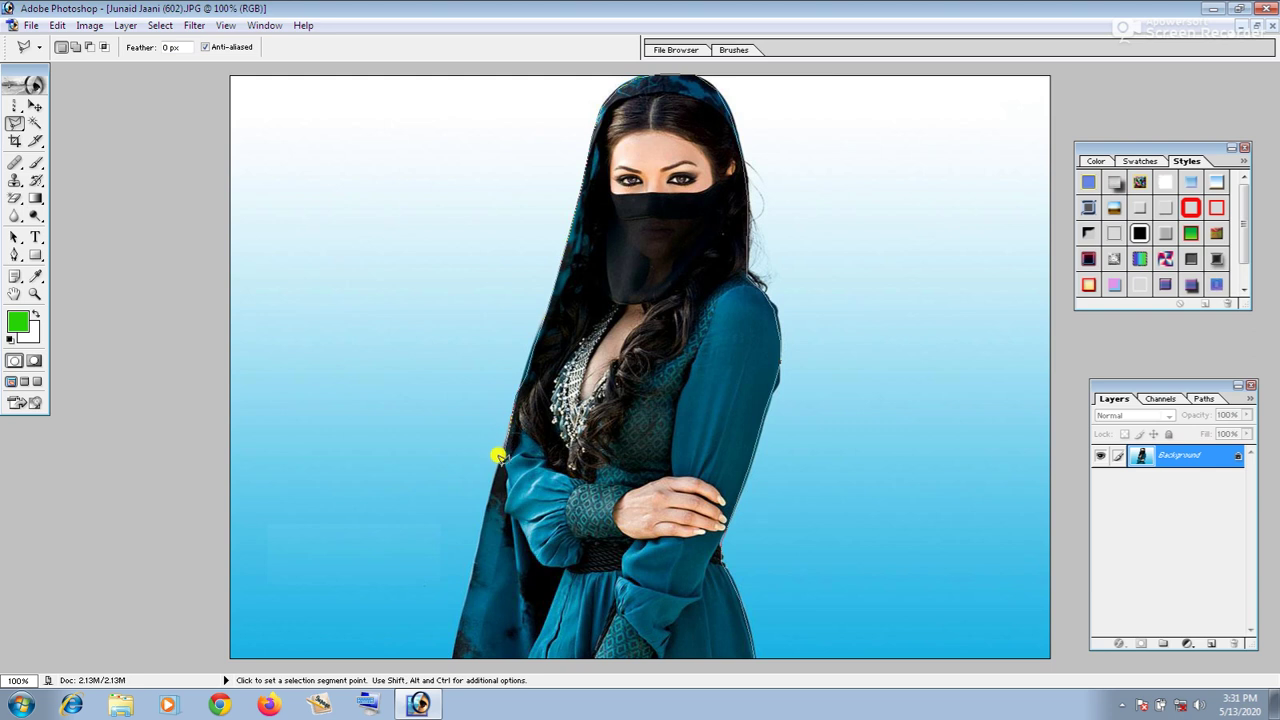
left_click(490, 466)
left_click(466, 583)
left_click(454, 654)
double_click(752, 648)
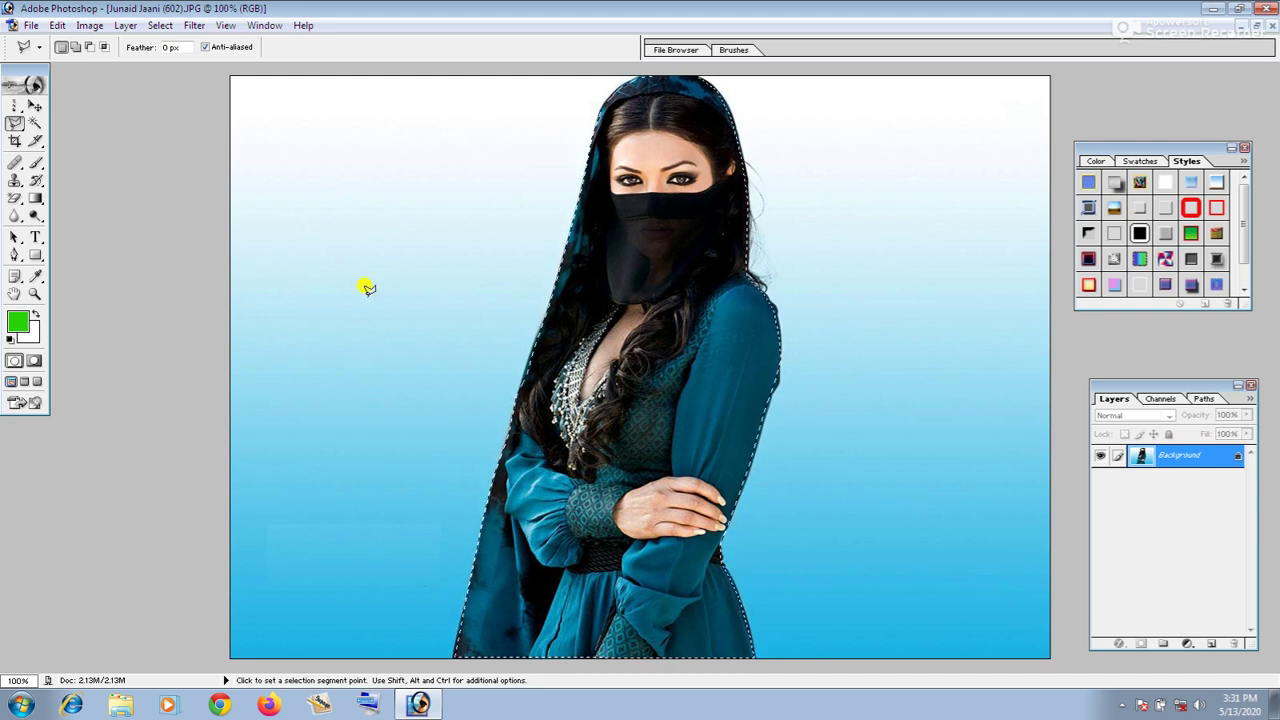
- Feather the selection around the woman by 1.5 pixels and copy her onto a new layer
right_click(707, 379)
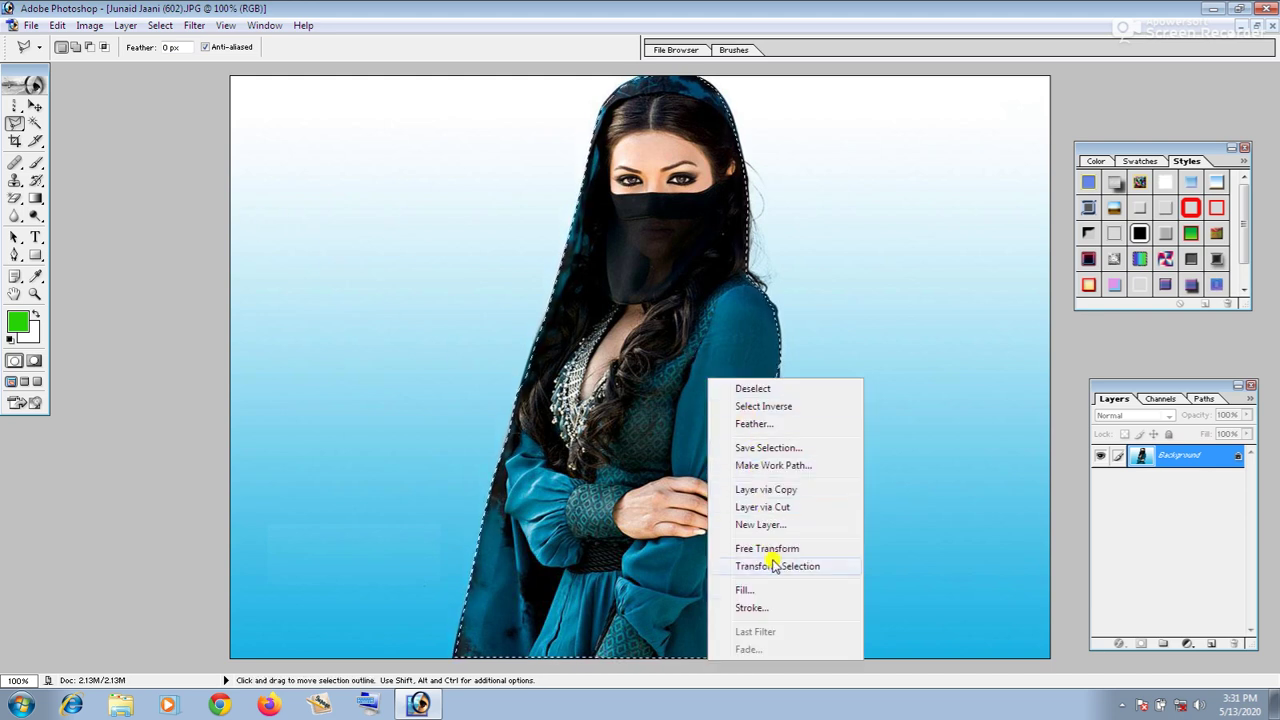
left_click(752, 424)
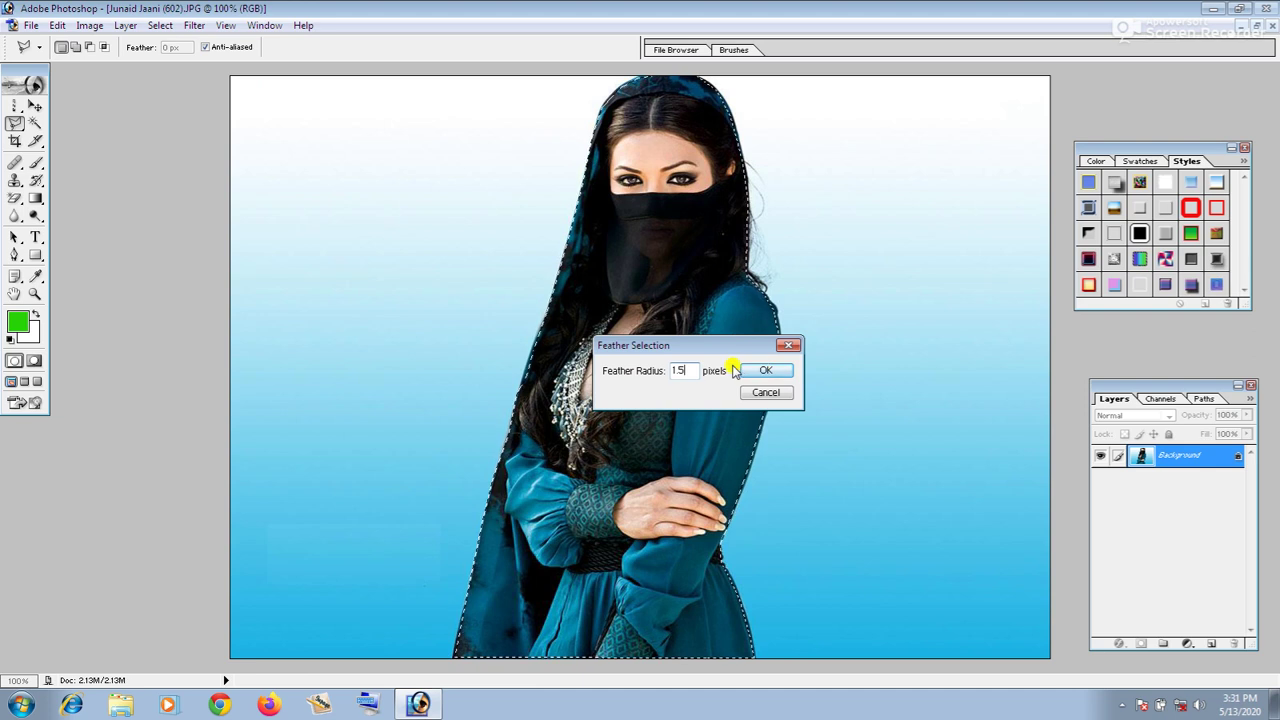
left_click_drag(706, 346, 886, 146)
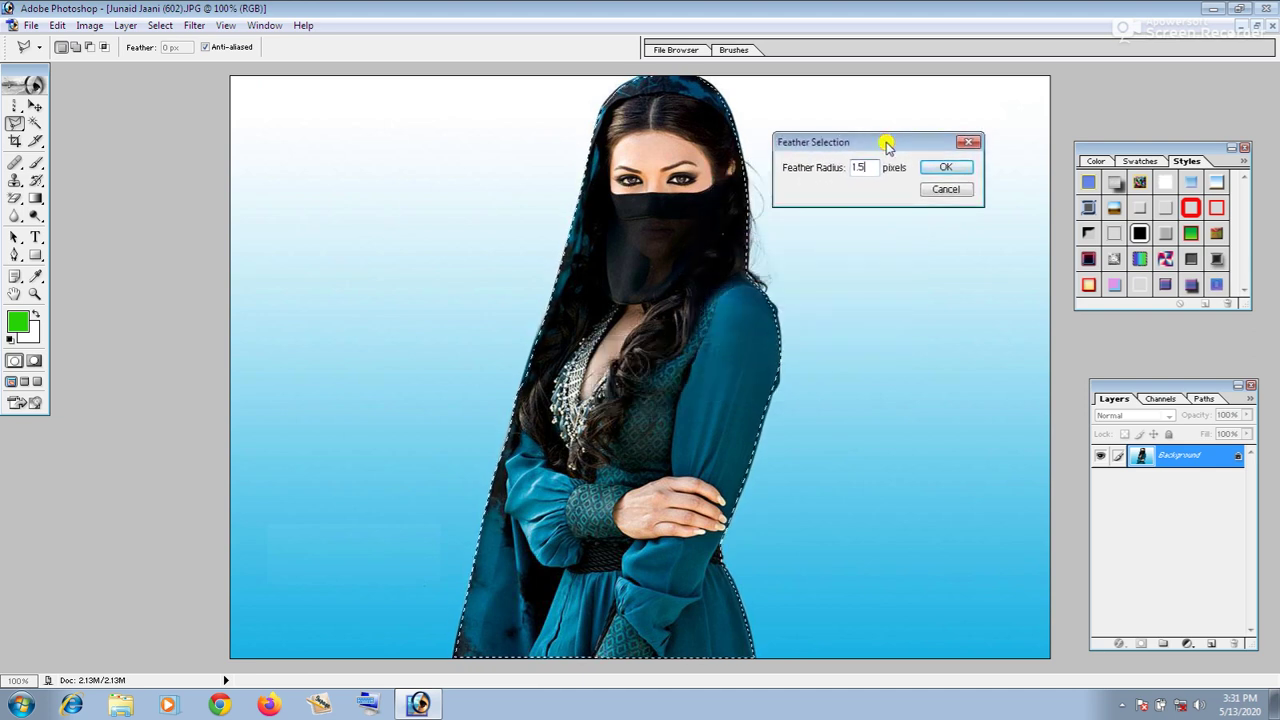
left_click(937, 170)
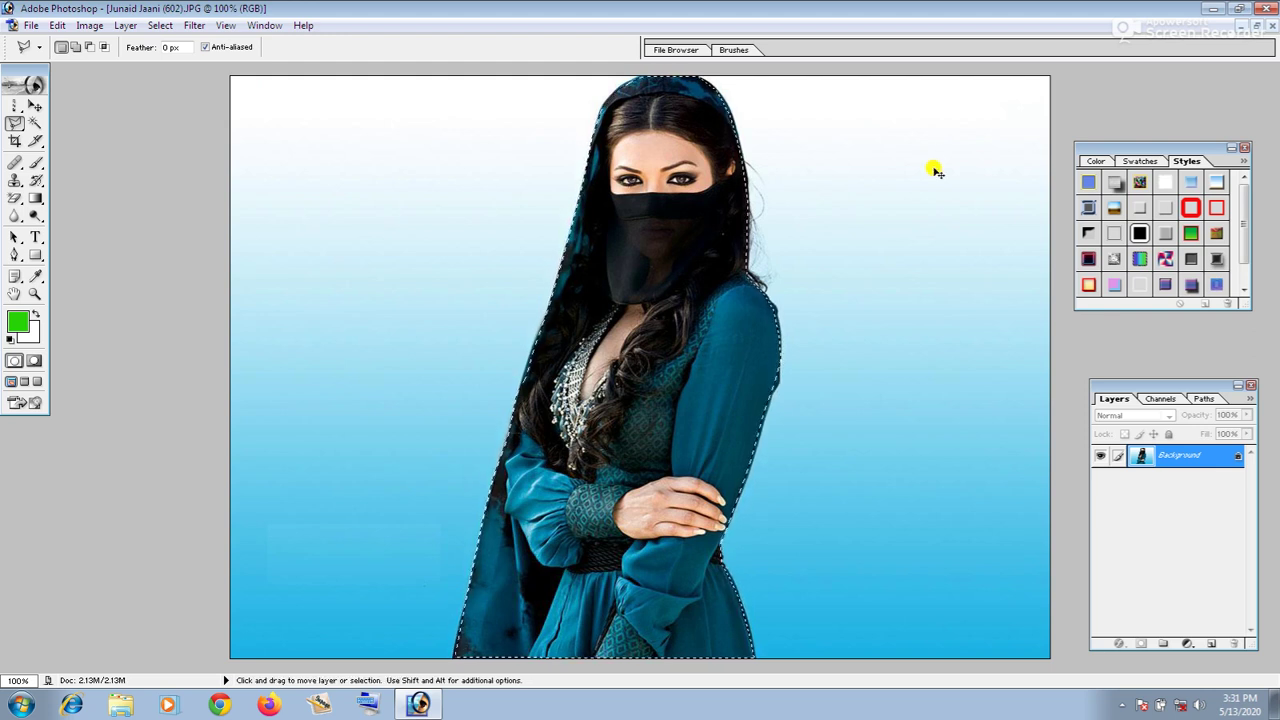
key("ctrl+j")
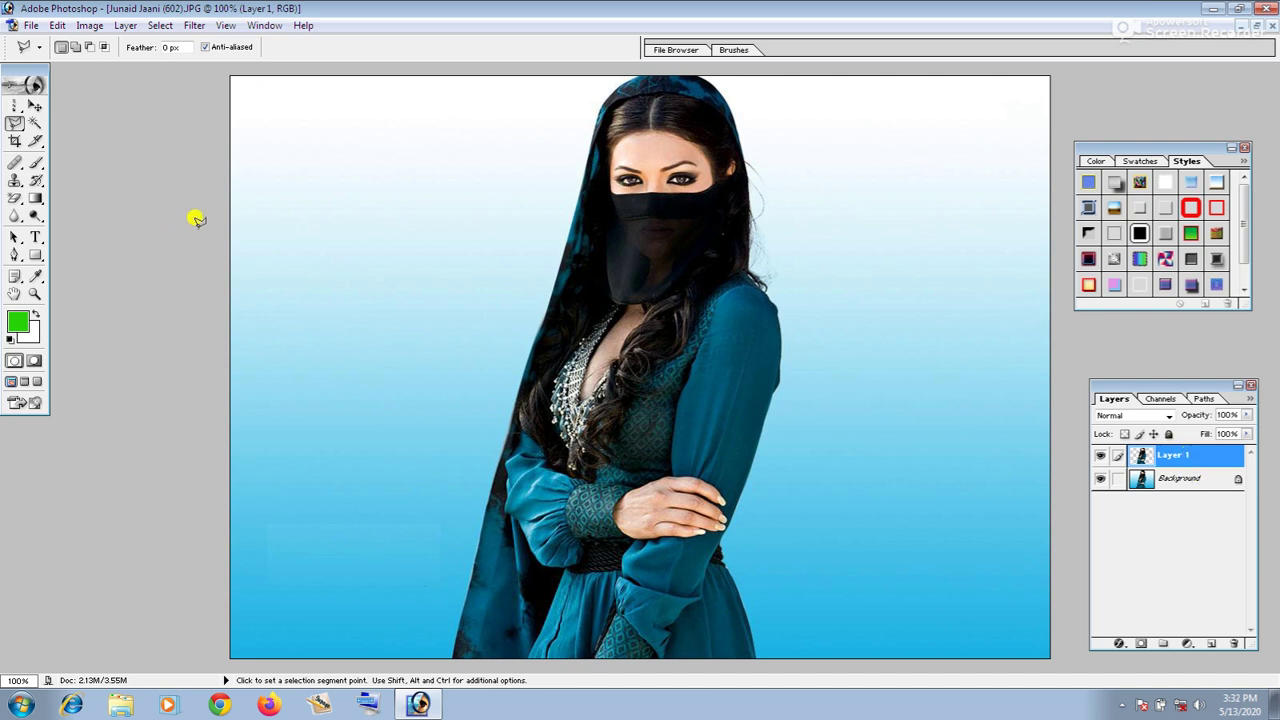
- Move the cut-out woman beside the original figure, and undo the move
left_click(33, 106)
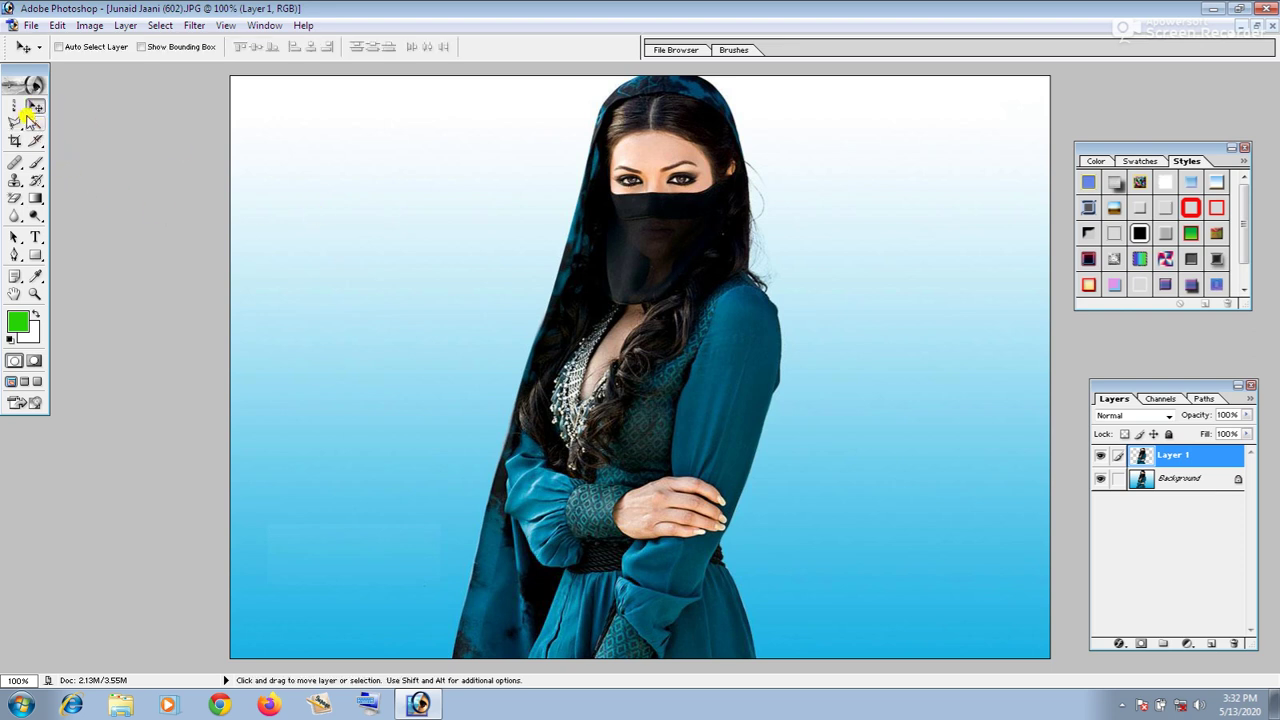
left_click_drag(620, 291, 852, 344)
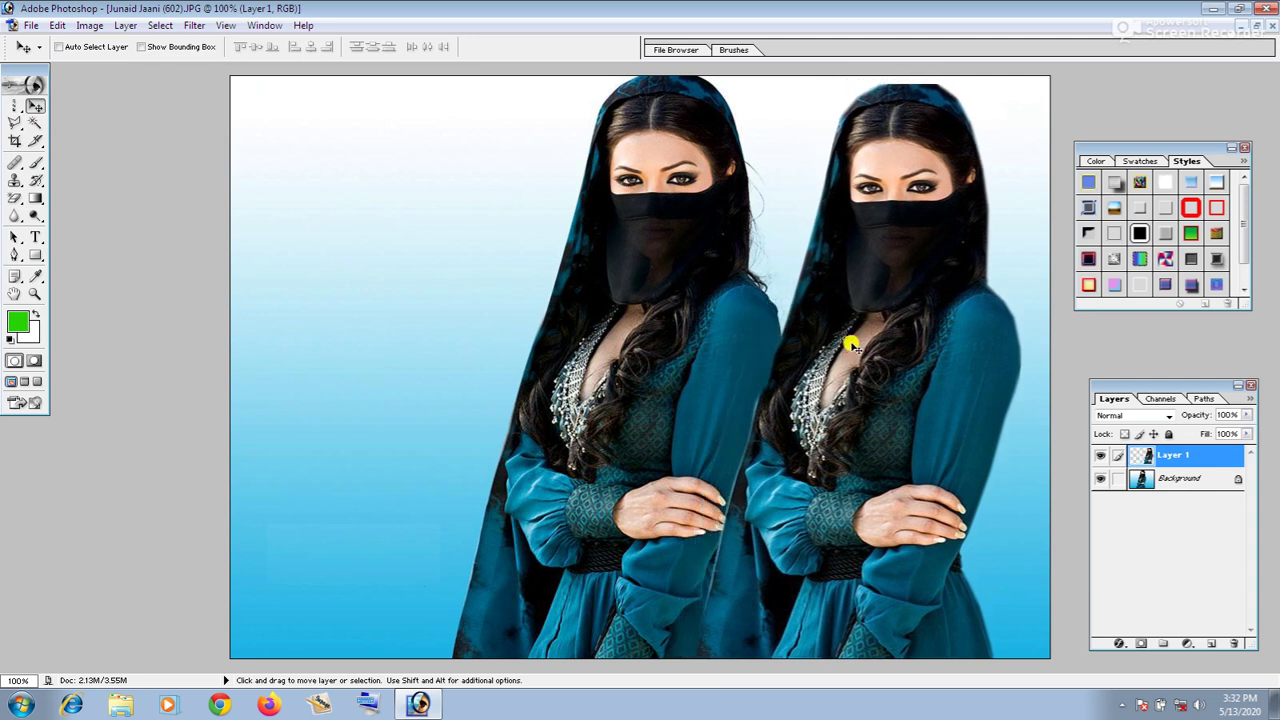
key("ctrl+z")
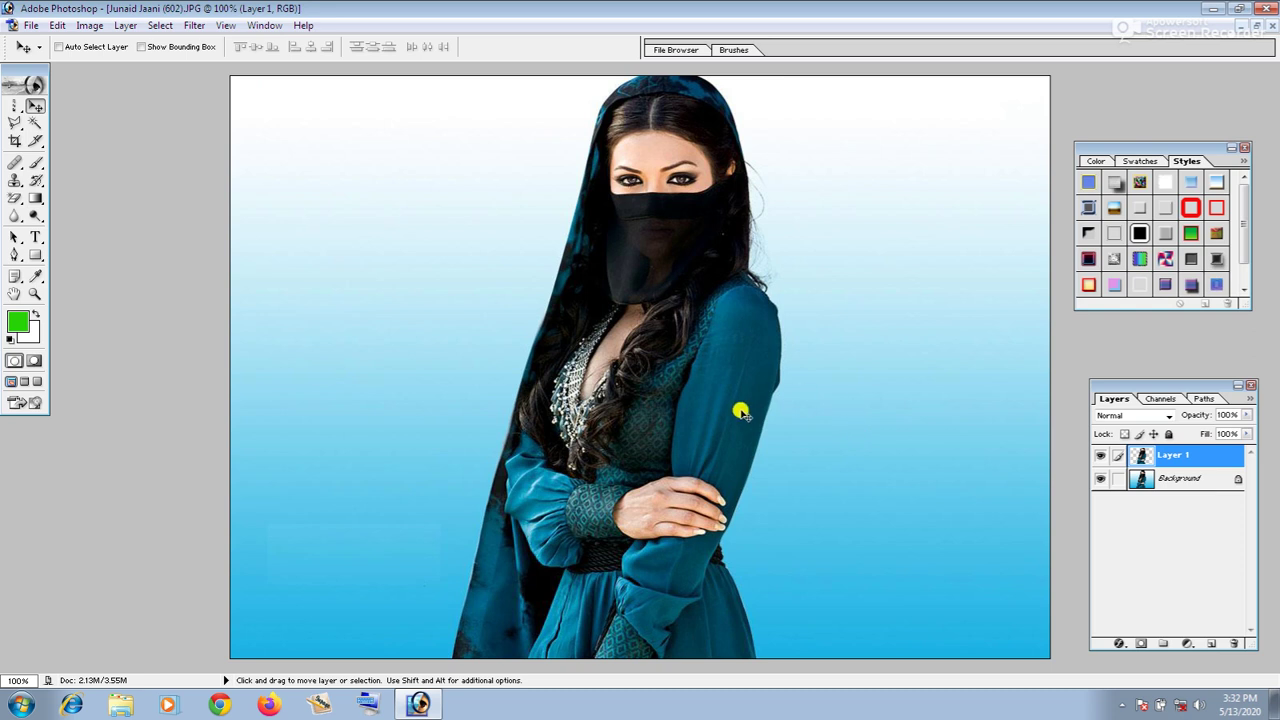
- Restore the portrait's document window to floating and enlarge it until the whole picture fits at 100% zoom
left_click(1253, 25)
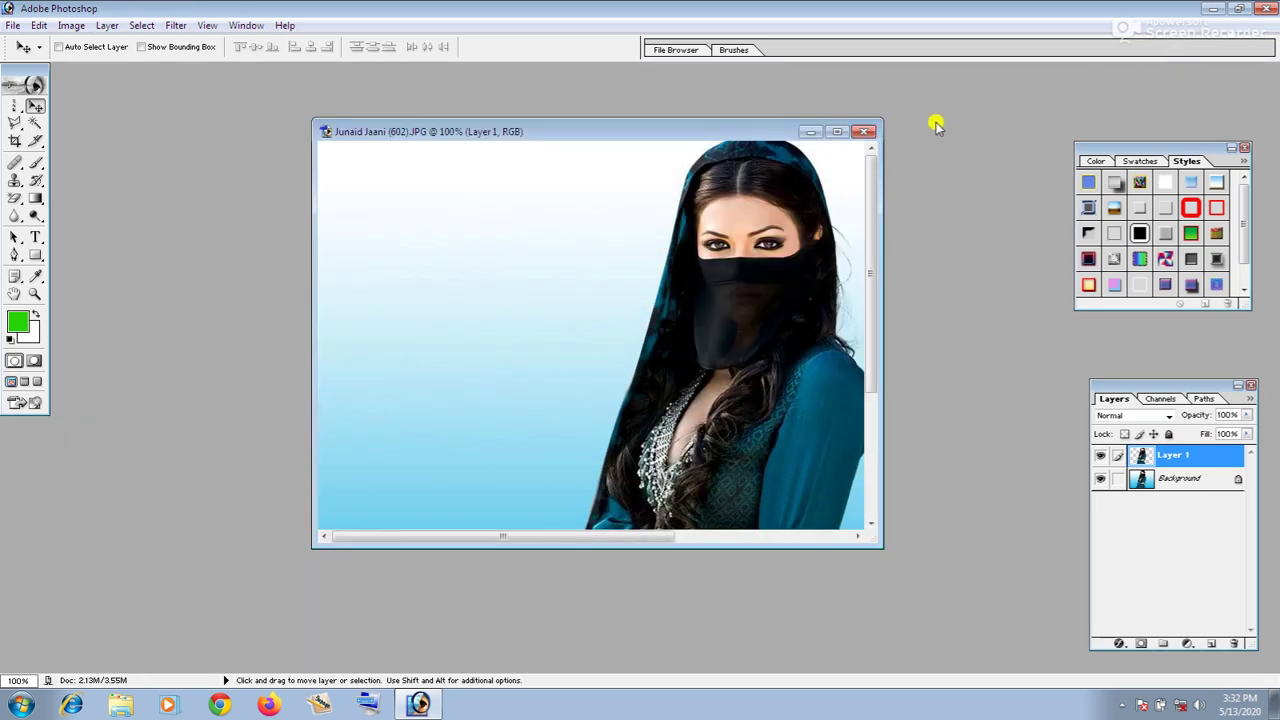
left_click_drag(624, 139, 564, 132)
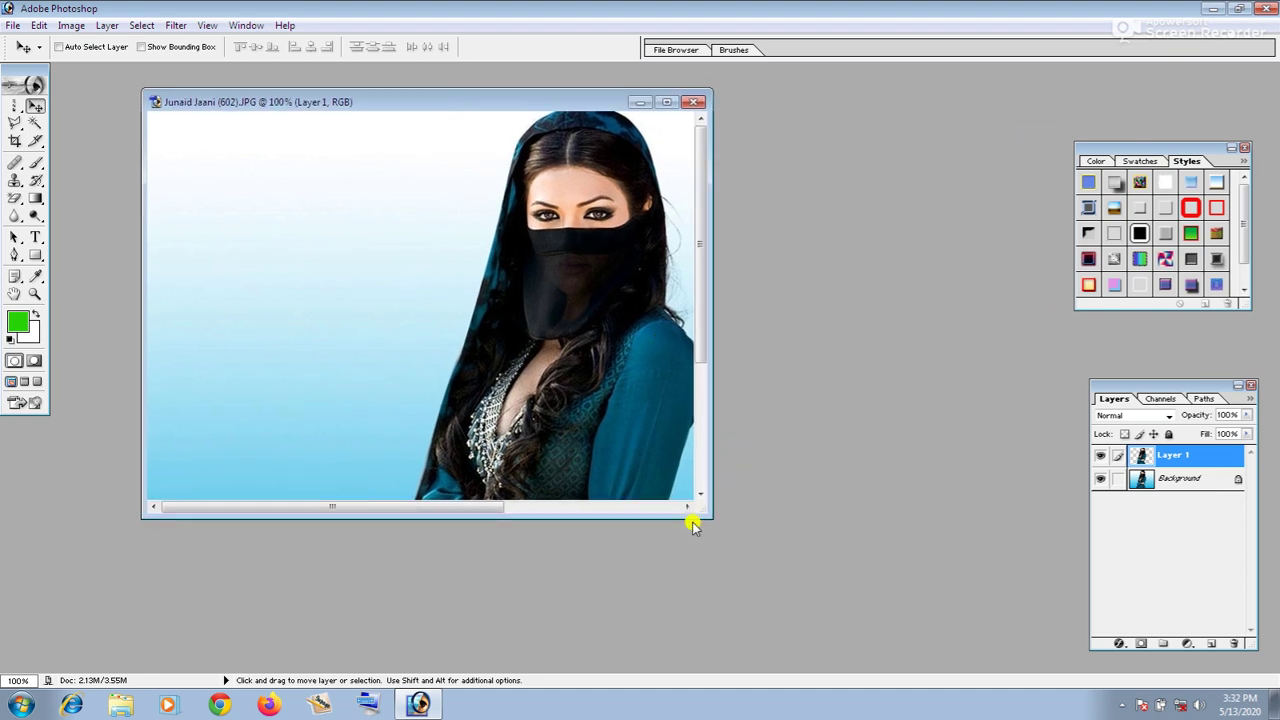
left_click_drag(700, 515, 998, 668)
left_click_drag(733, 101, 732, 78)
left_click_drag(1008, 646, 1015, 664)
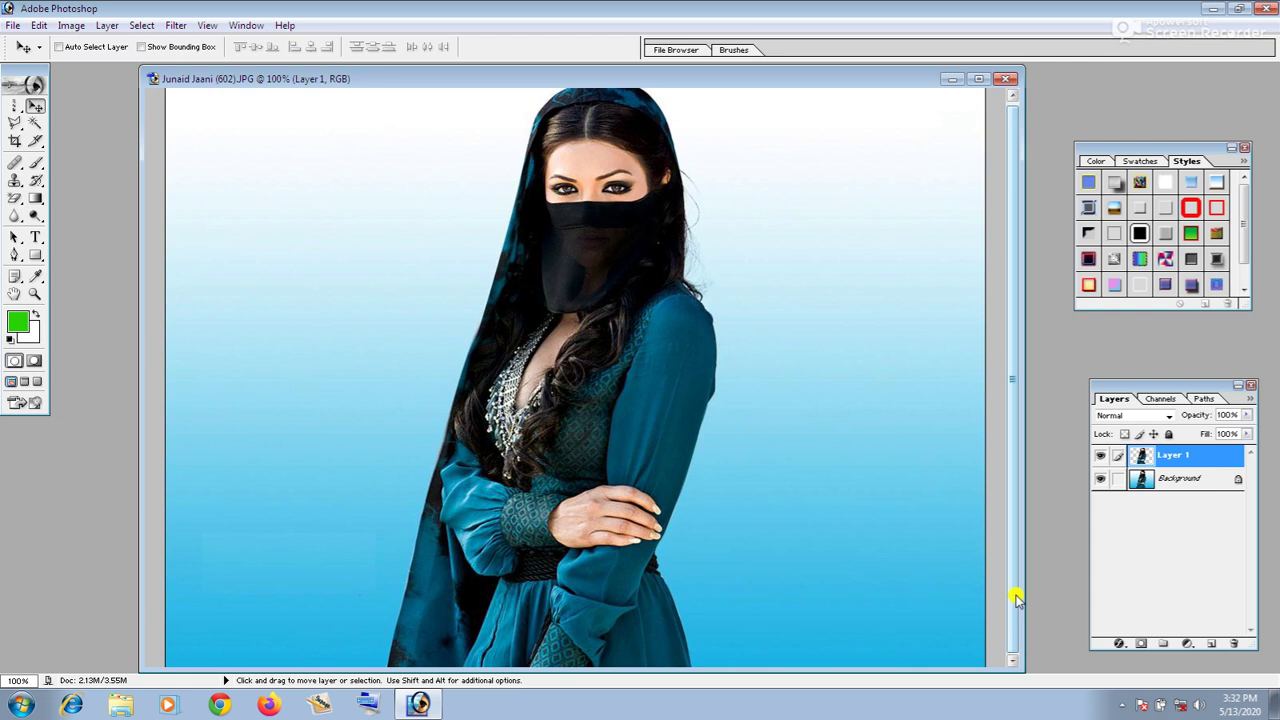
key("ctrl+minus")
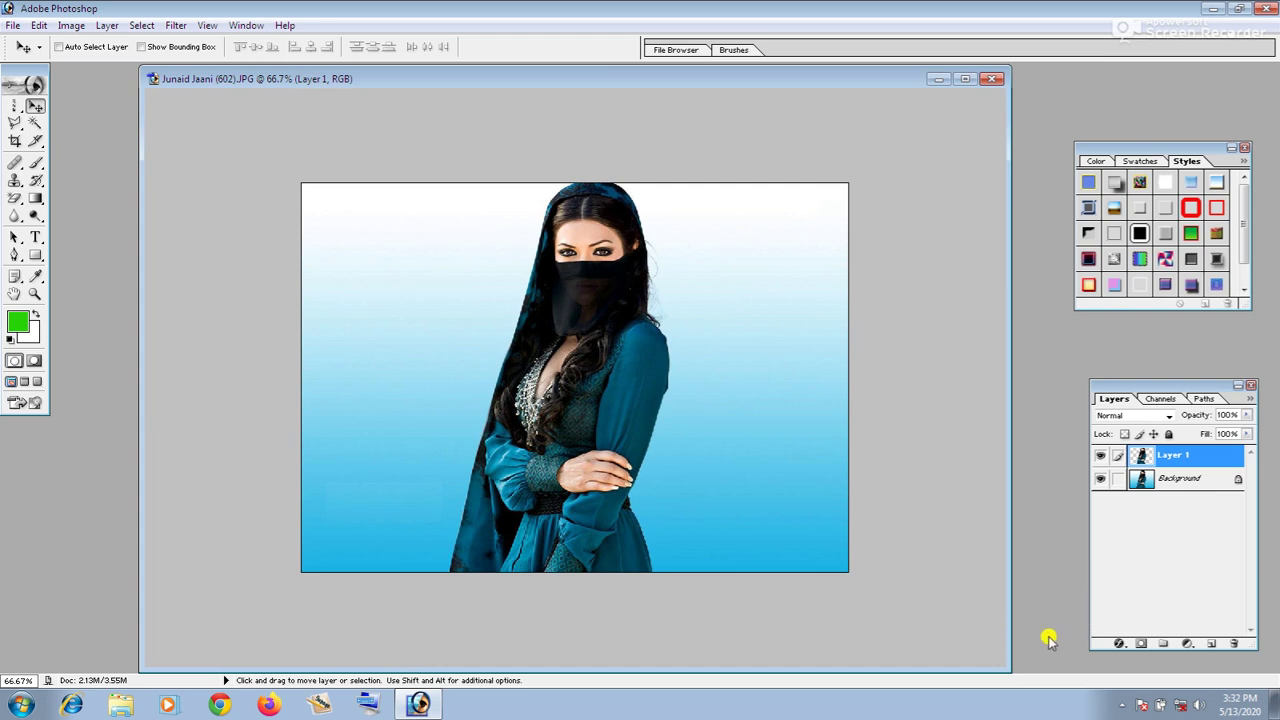
key("ctrl+plus")
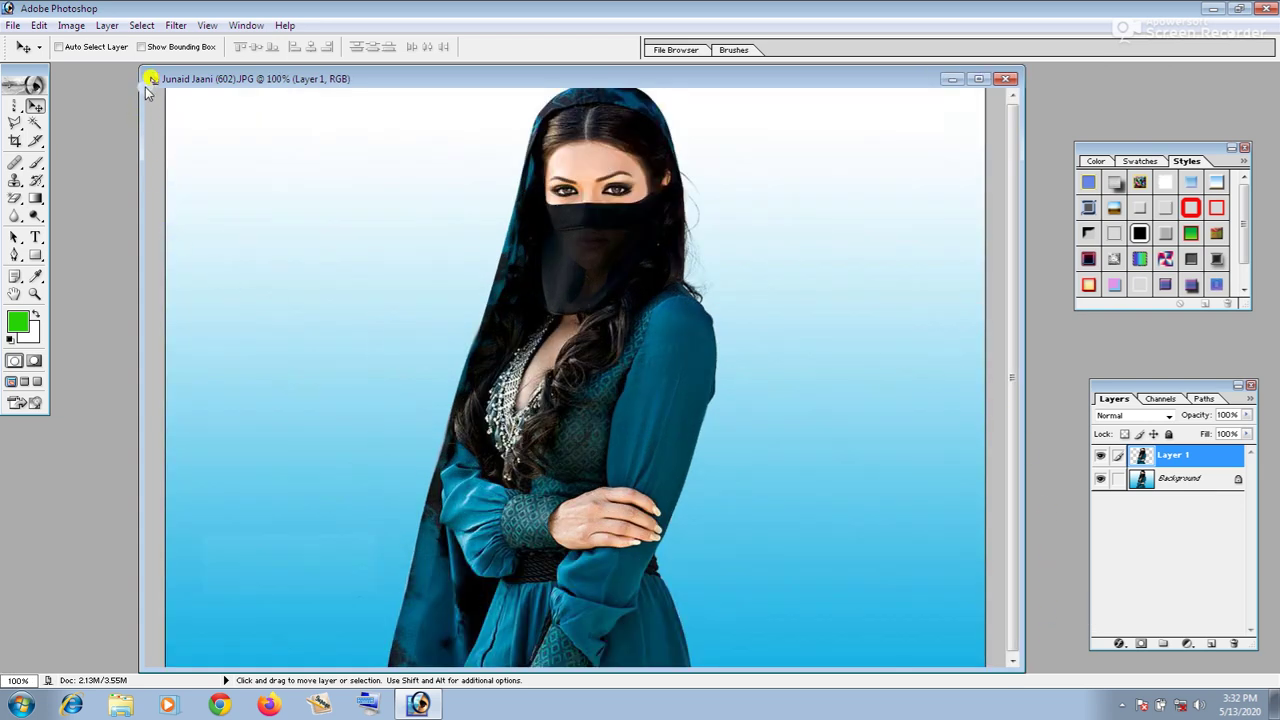
left_click_drag(251, 80, 243, 60)
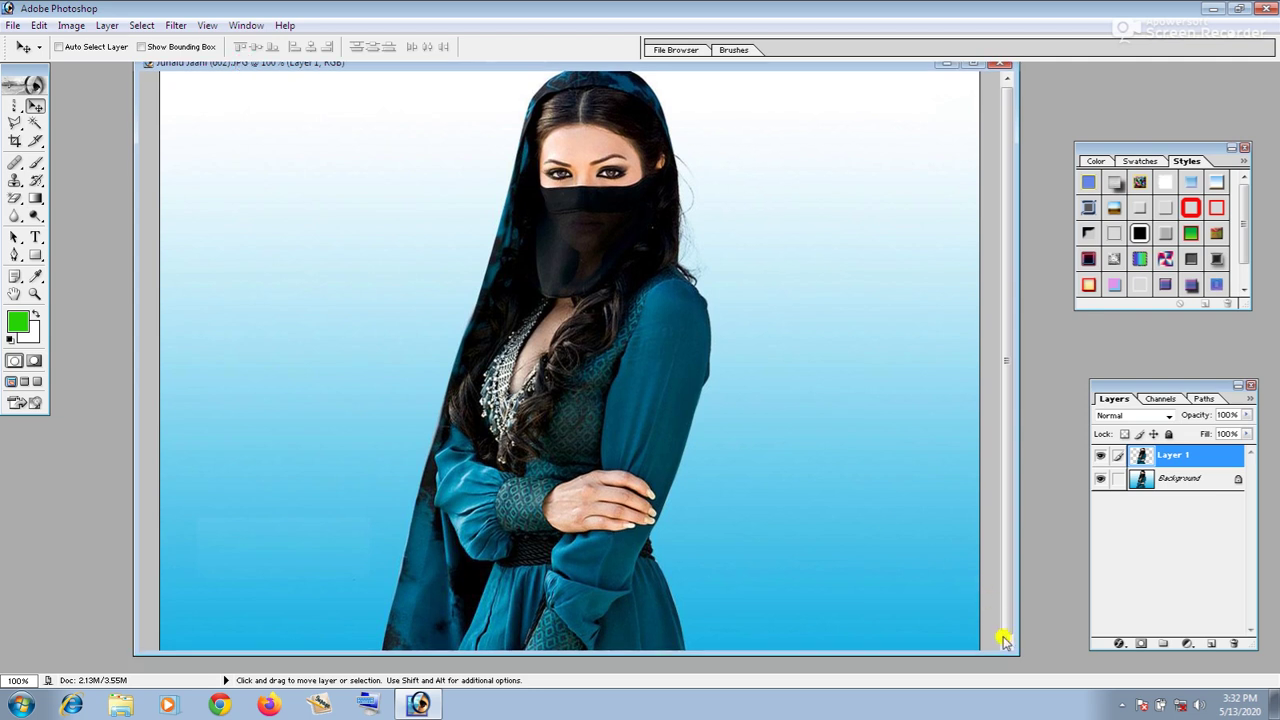
left_click_drag(1011, 647, 1015, 656)
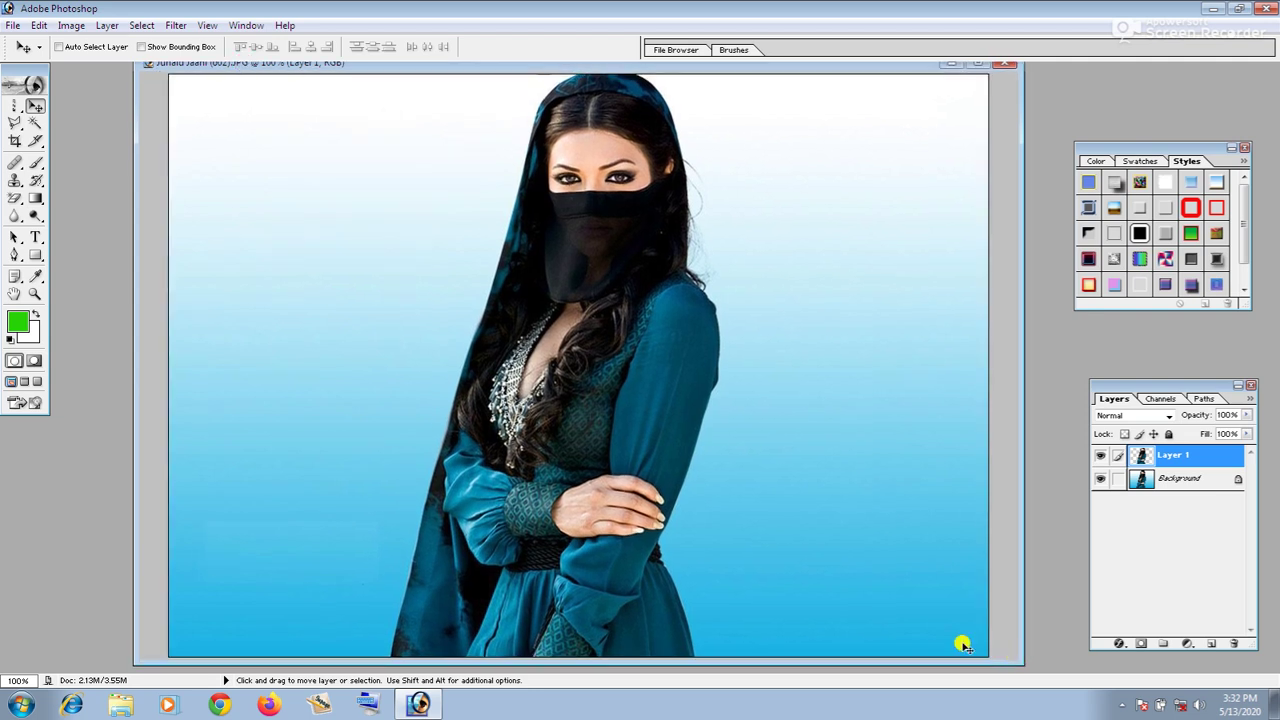
- Open the desert road picture beautiful_way_full_hd_1080p_wallpaper-HD from the all new folder inside ALL PICS B on drive E
left_click(14, 25)
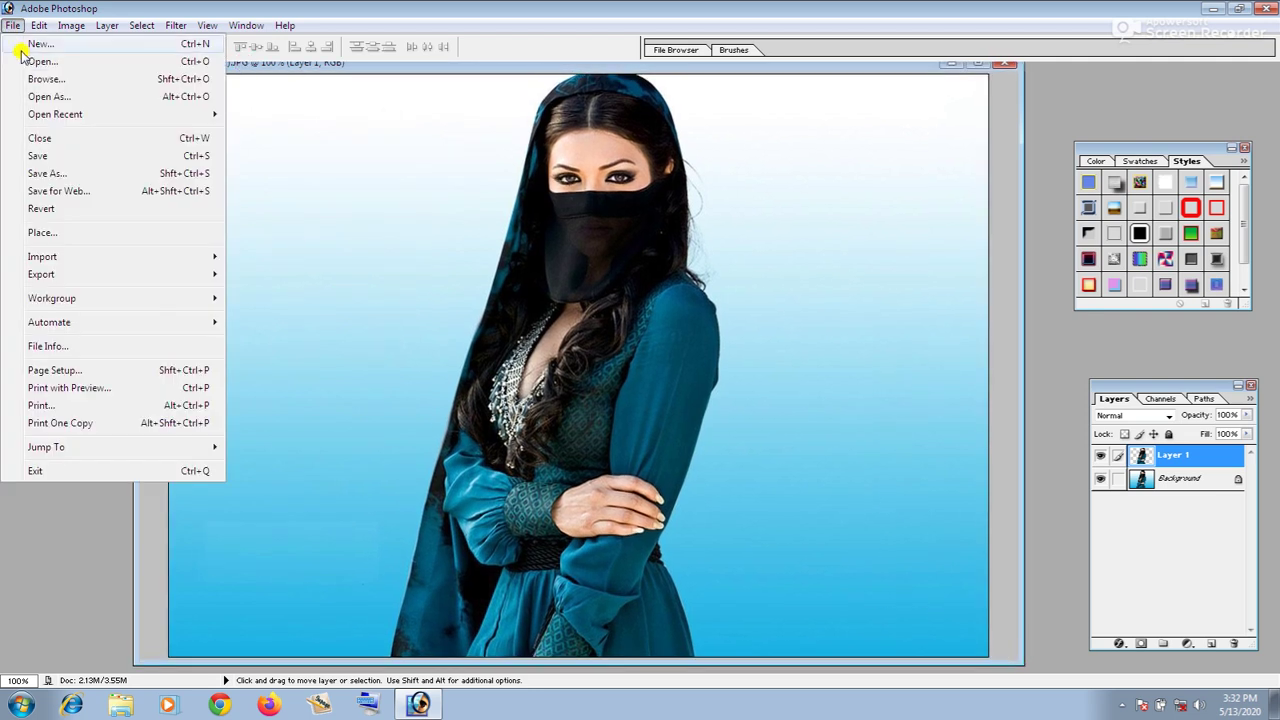
left_click(22, 55)
double_click(562, 238)
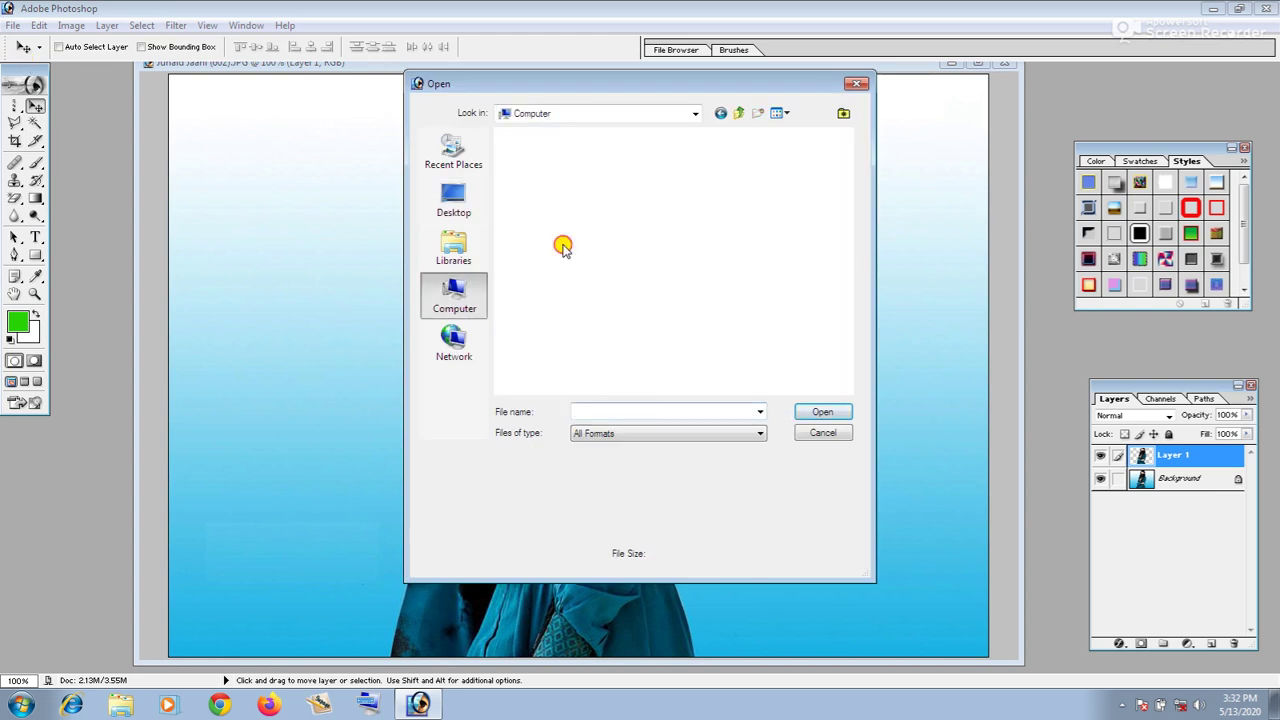
double_click(572, 250)
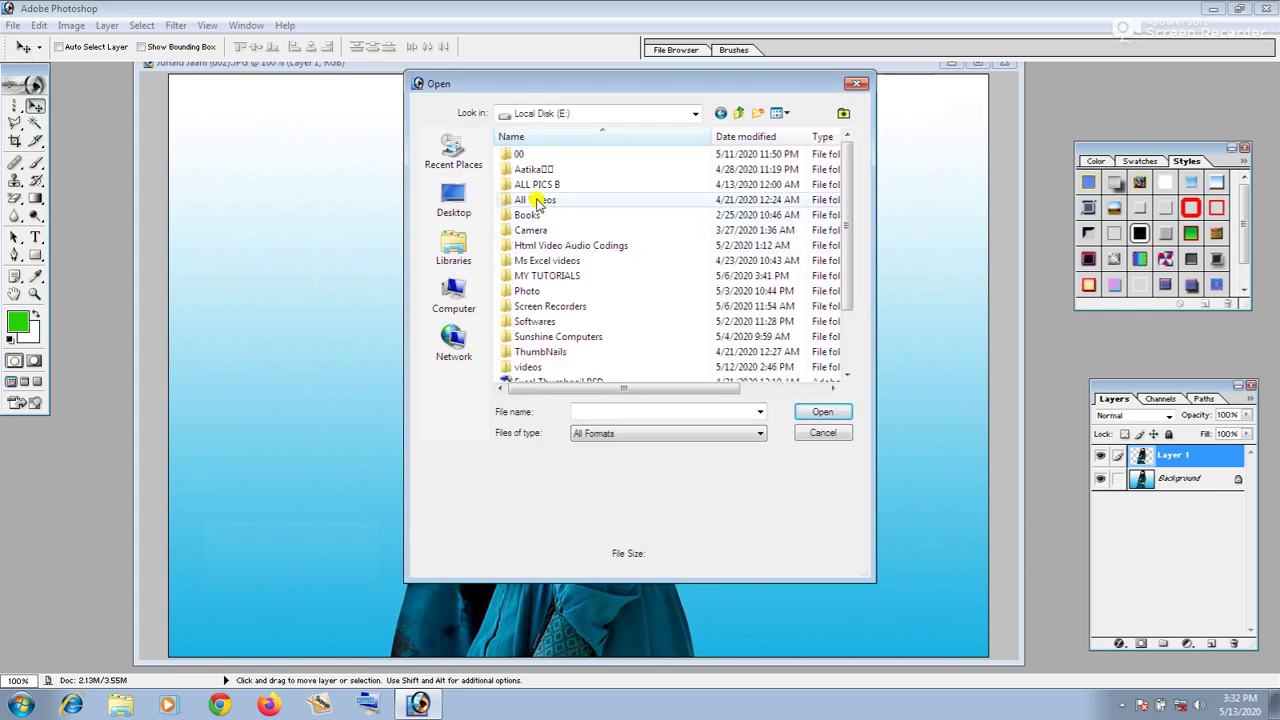
double_click(535, 189)
left_click_drag(847, 180, 846, 214)
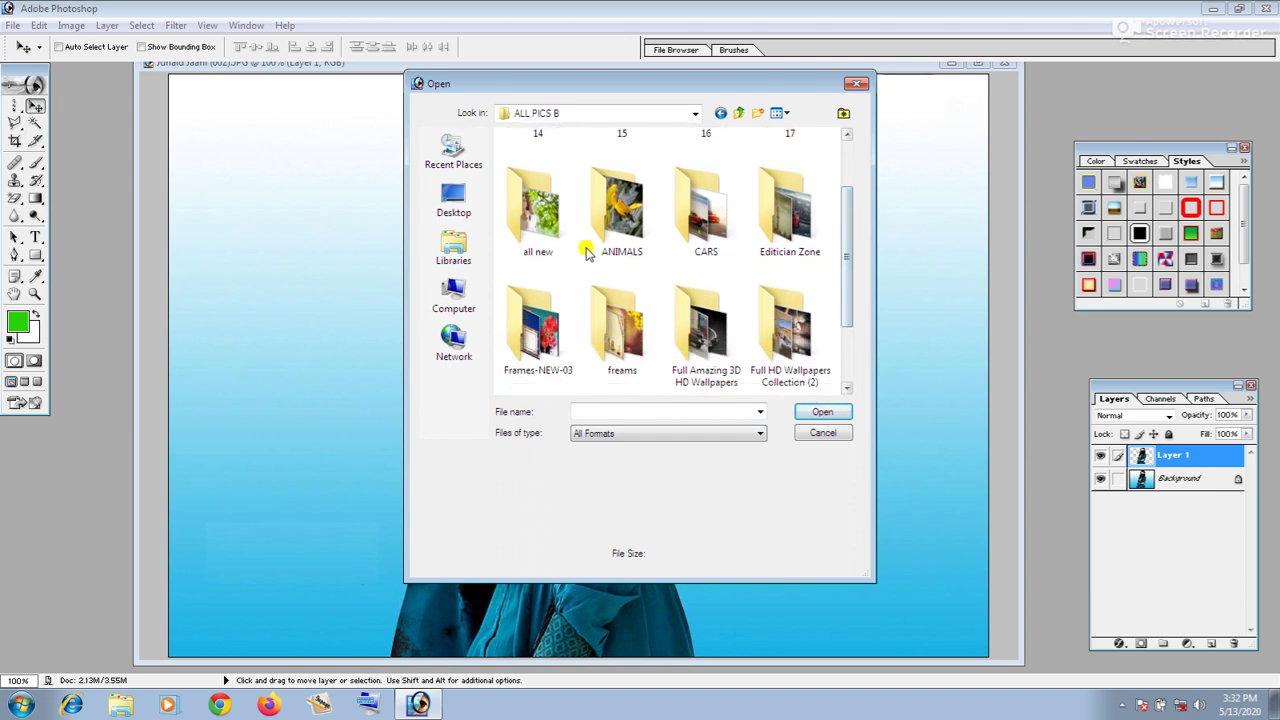
double_click(525, 245)
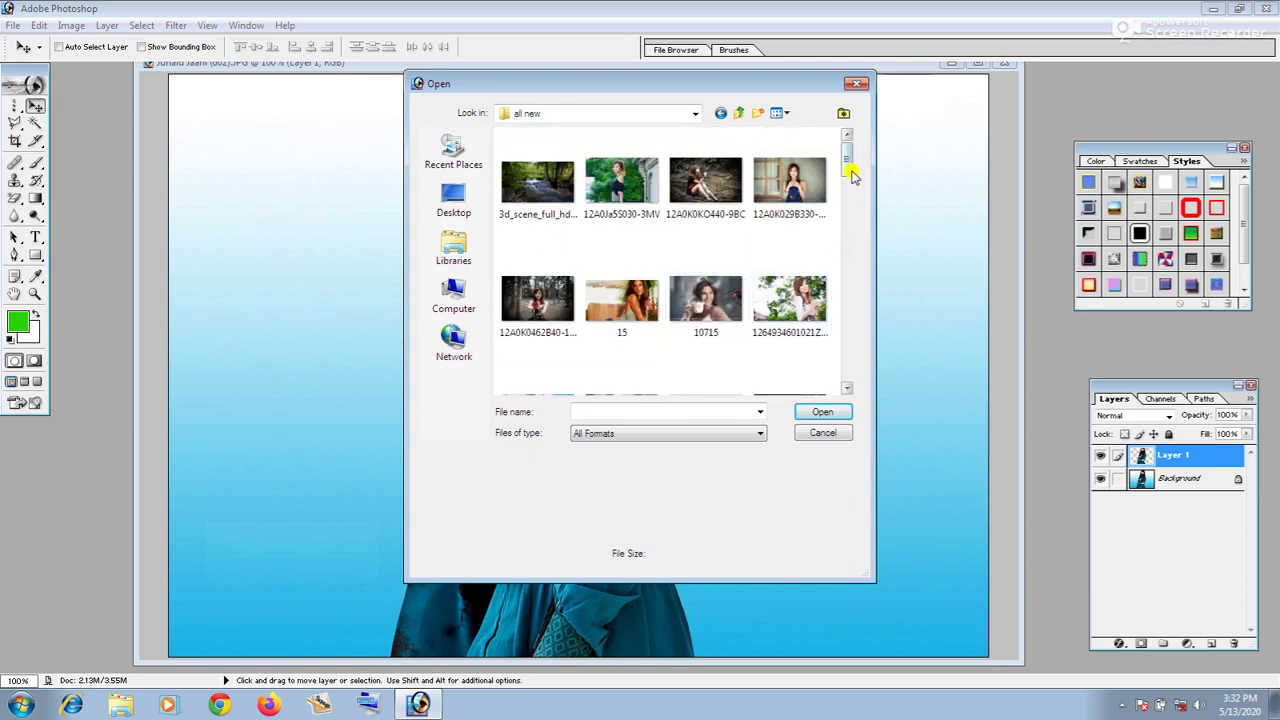
left_click_drag(847, 163, 851, 211)
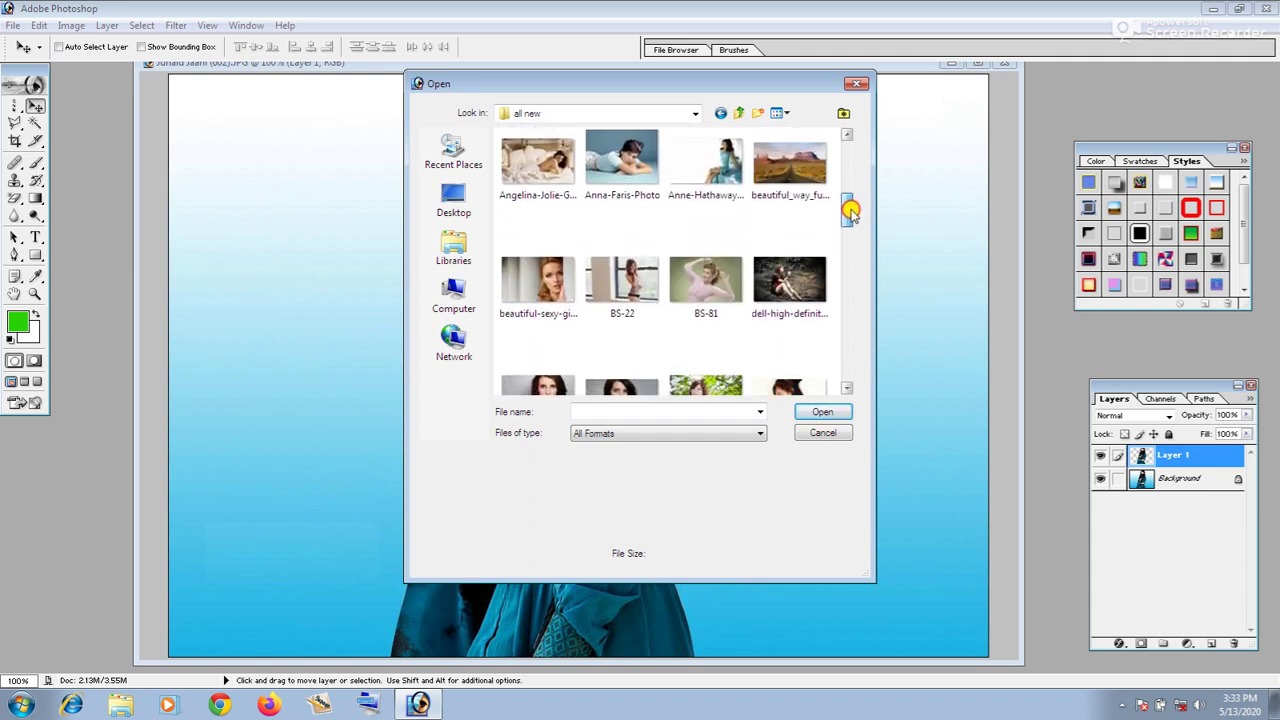
left_click(797, 185)
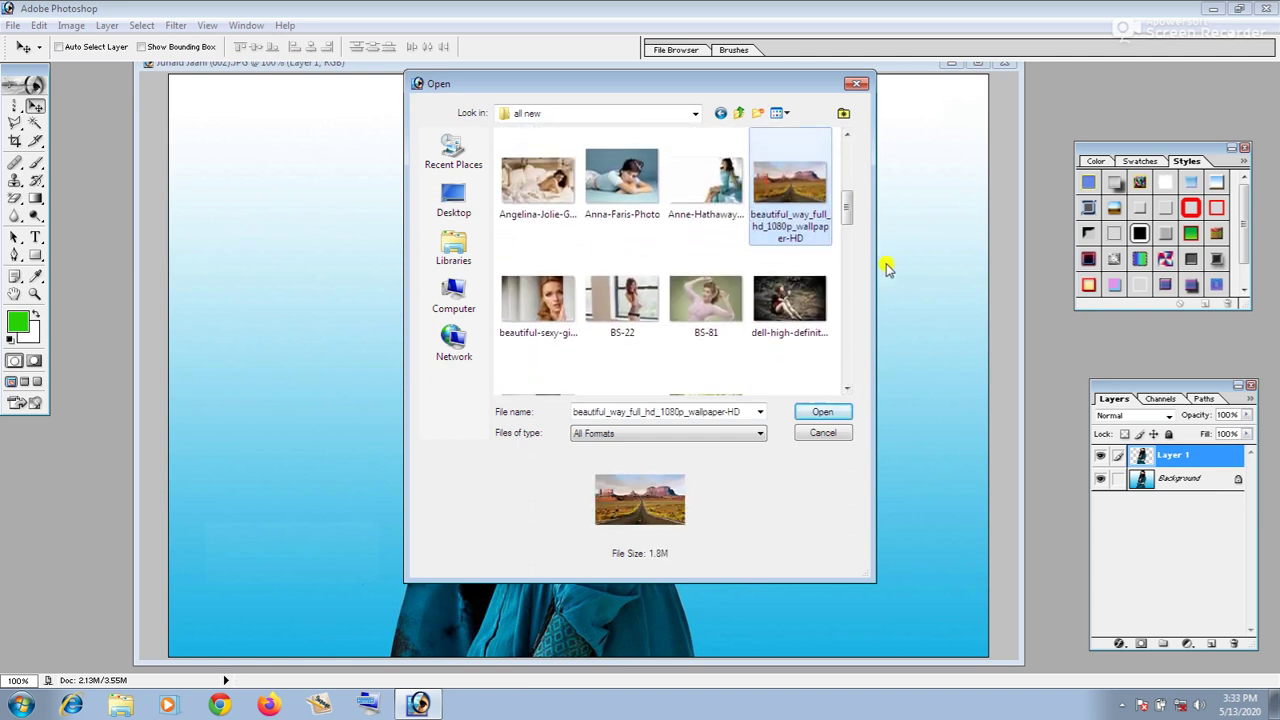
left_click(821, 412)
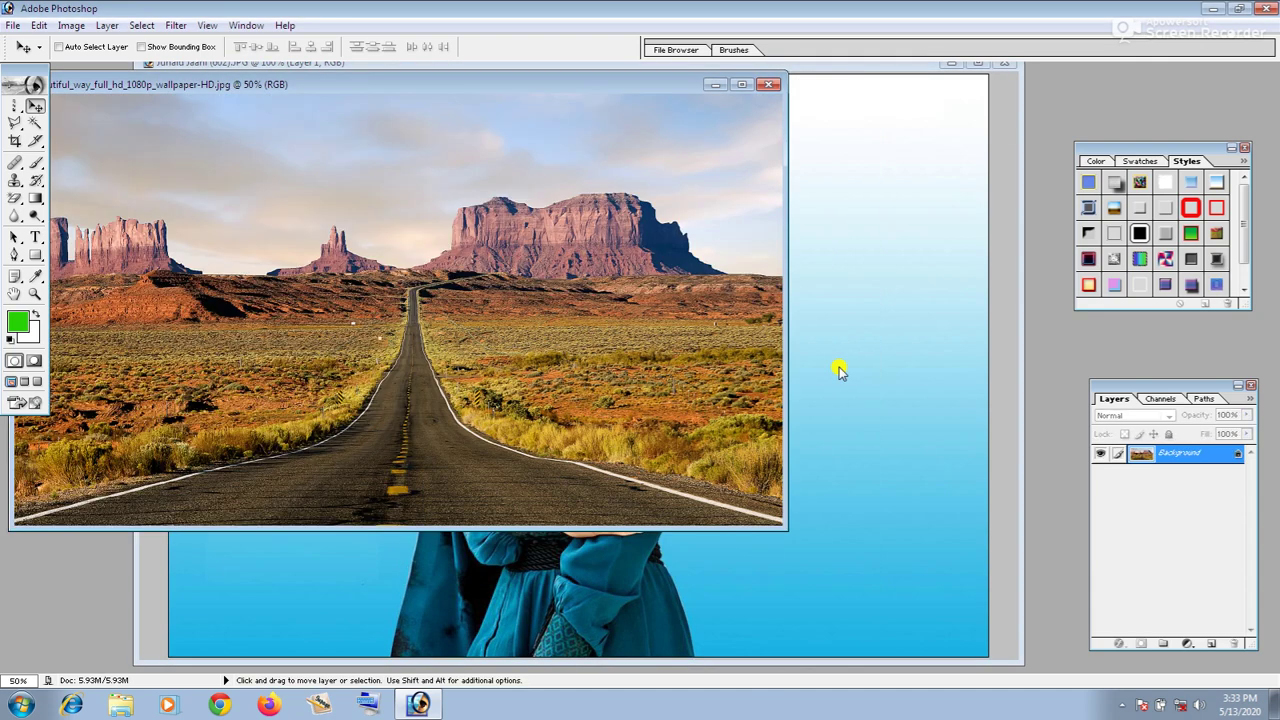
- Copy the desert road picture into the portrait document as a new layer
left_click_drag(86, 84, 607, 143)
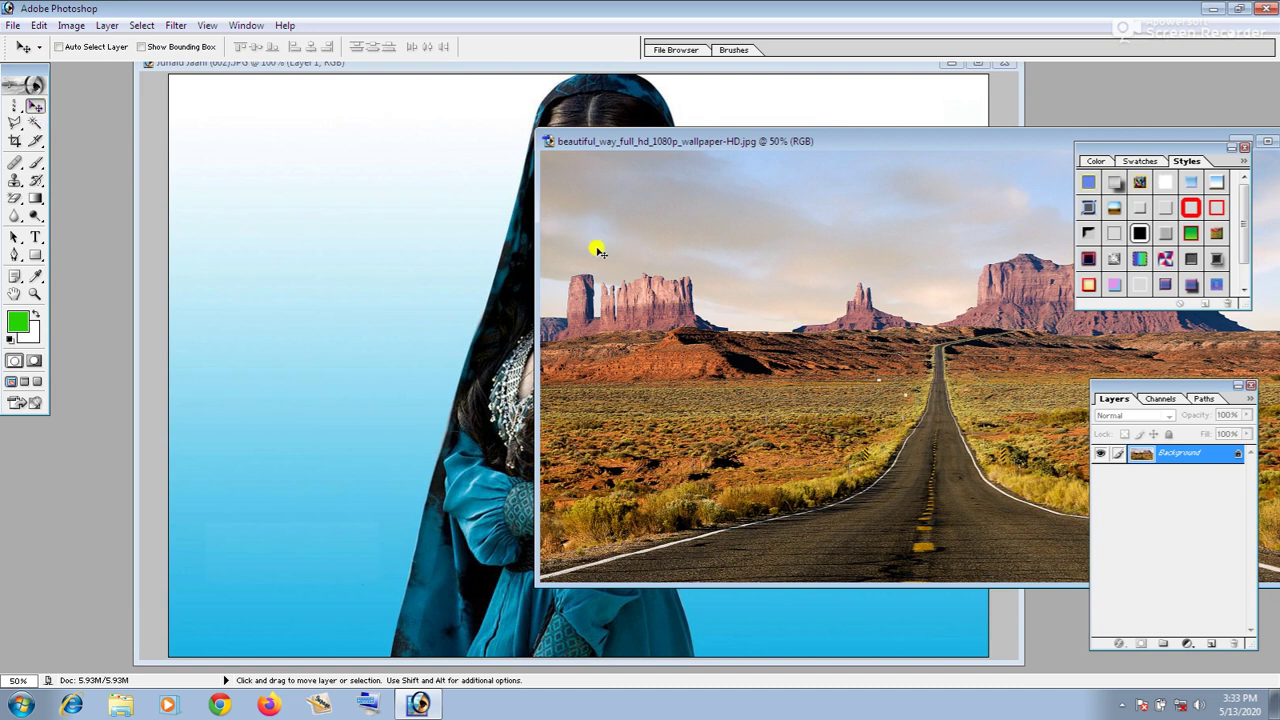
left_click_drag(605, 268, 366, 250)
left_click_drag(791, 387, 497, 323)
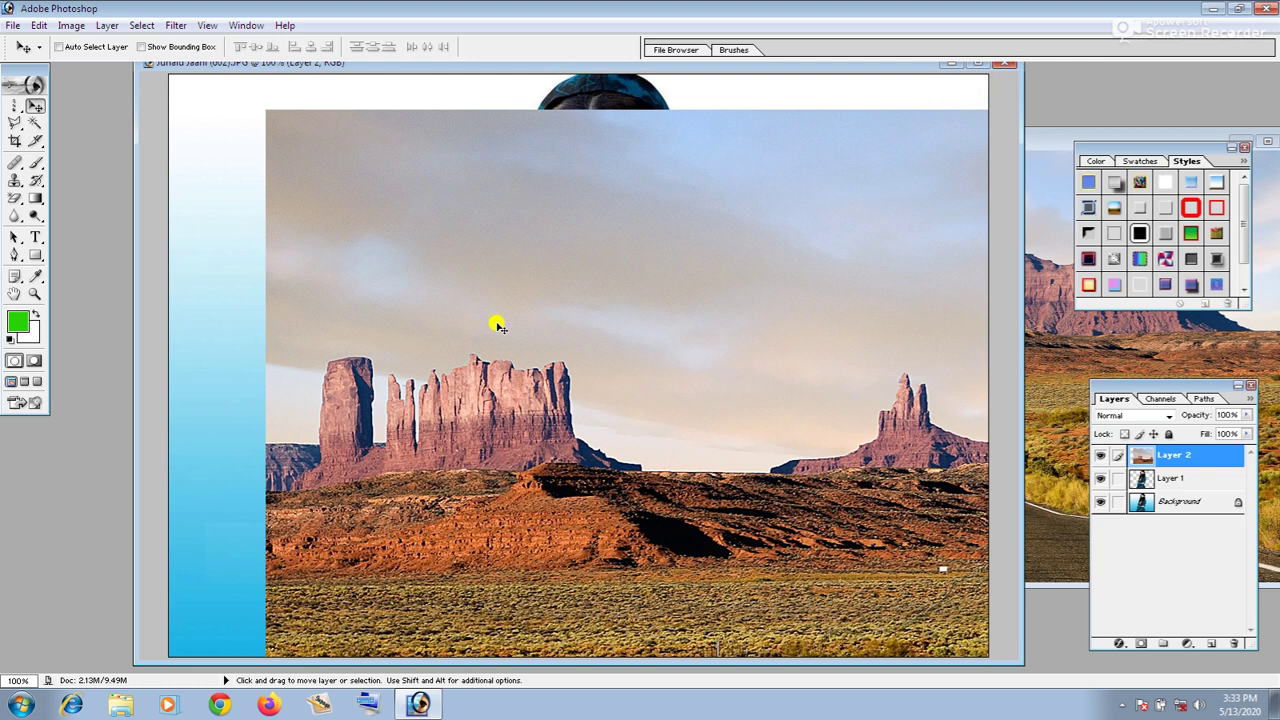
- Scale the desert road layer to 53.3% width and 67.4% height so that it fills the whole canvas
key("ctrl+t")
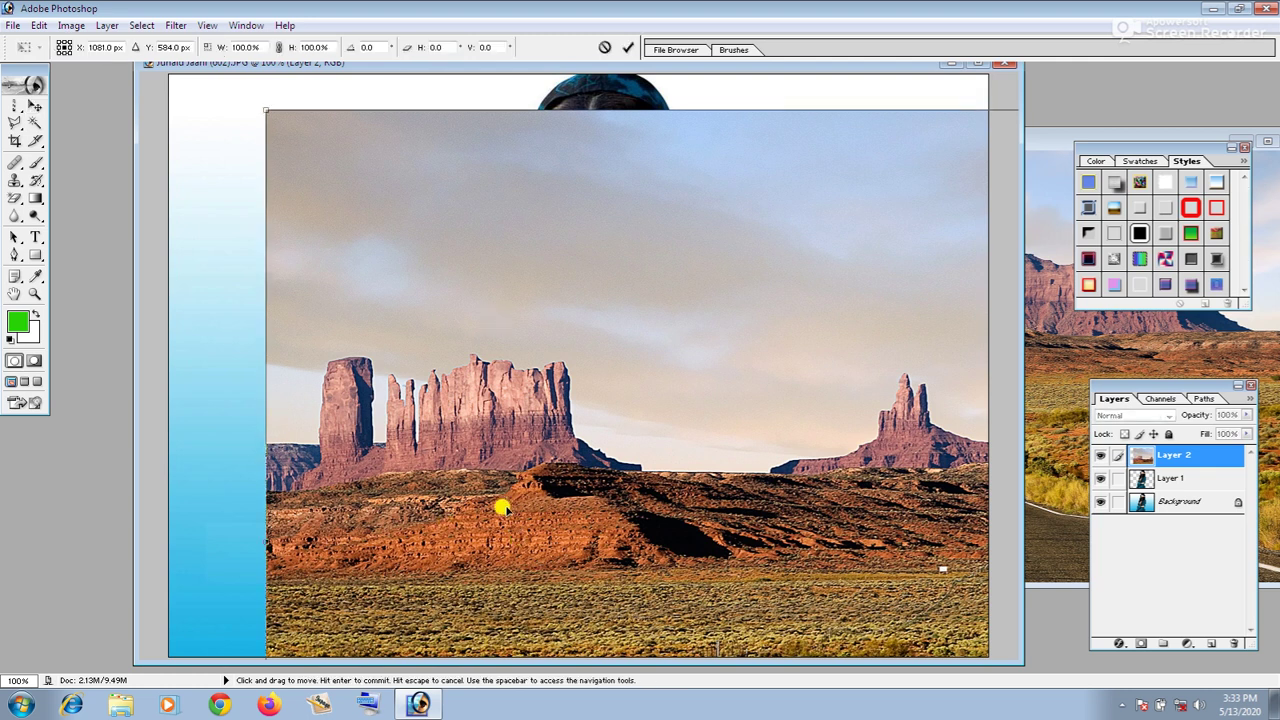
left_click_drag(266, 108, 289, 186)
left_click_drag(436, 278, 286, 157)
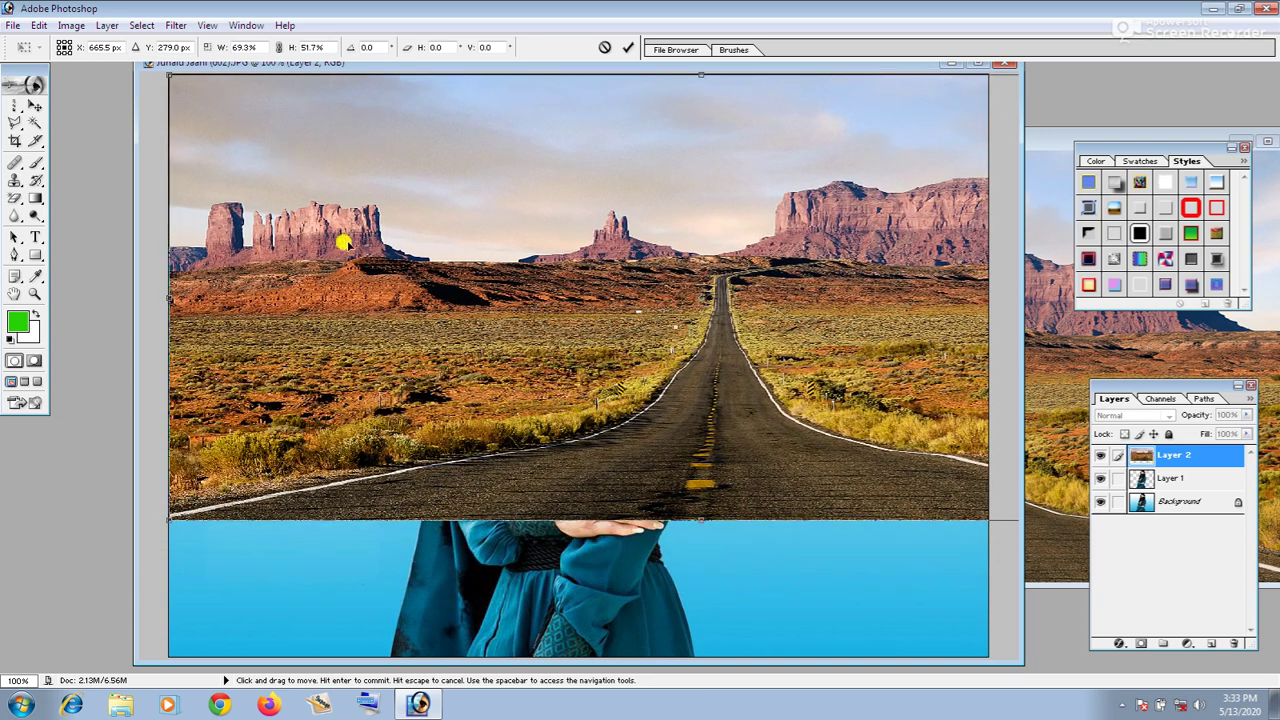
left_click_drag(899, 435, 492, 445)
left_click_drag(820, 306, 741, 327)
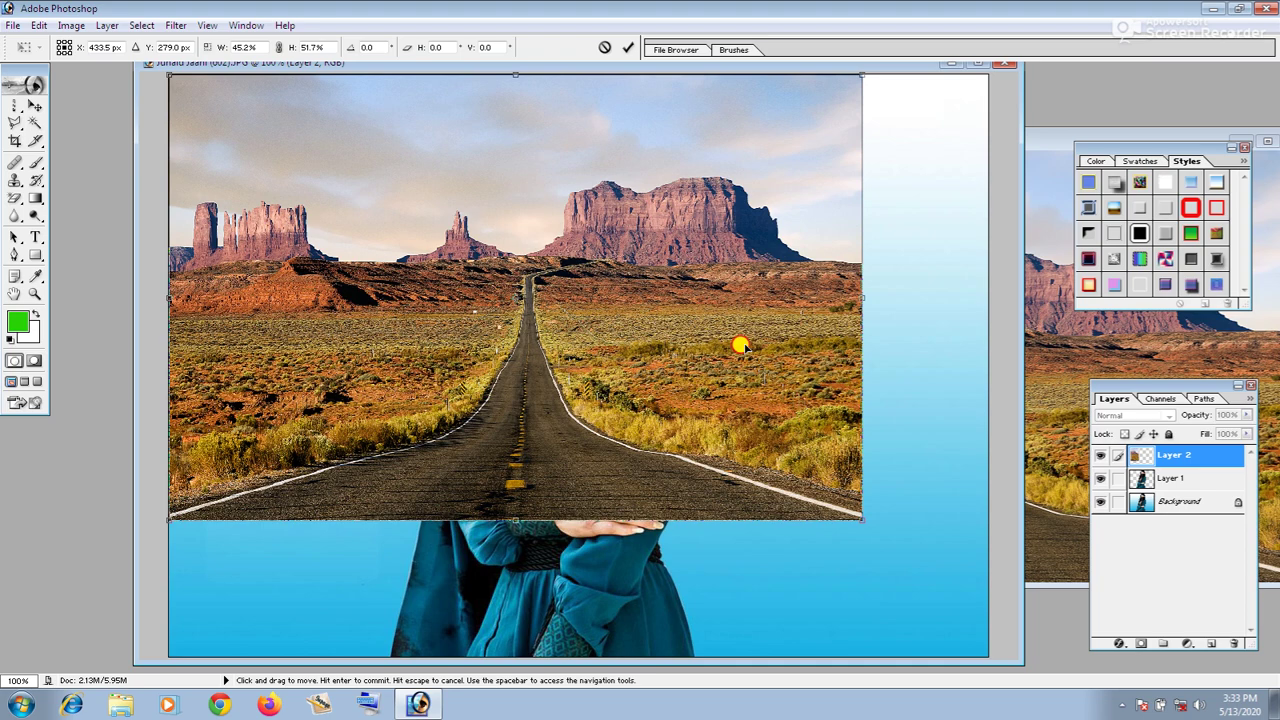
left_click_drag(859, 302, 985, 297)
left_click_drag(578, 514, 600, 648)
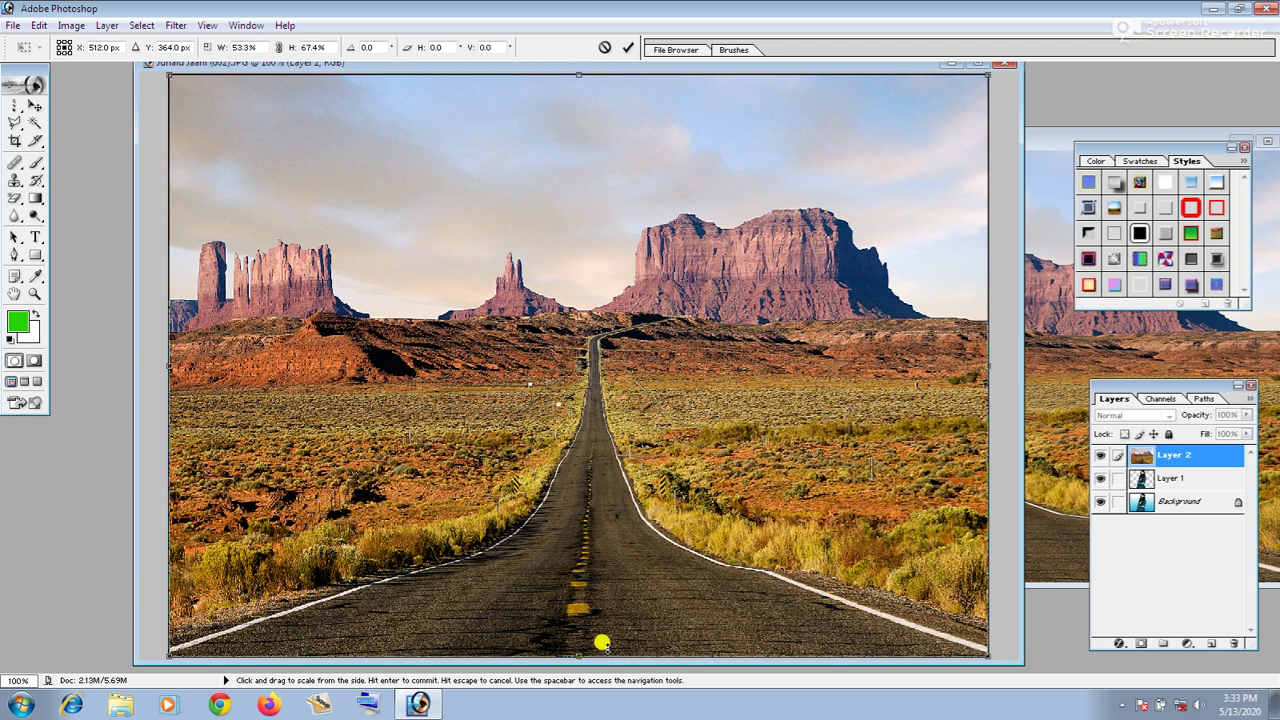
key("Return")
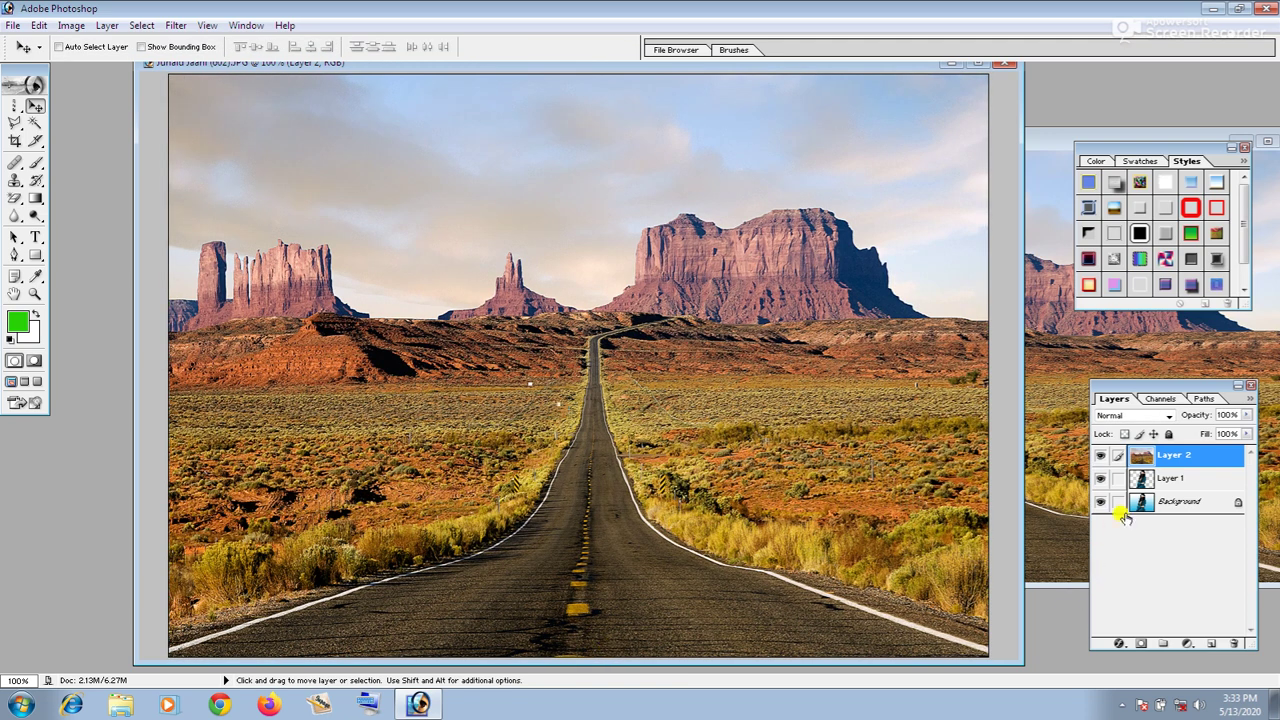
- Move the cut-out woman's layer above the desert road layer in the layer stack
left_click(1177, 483)
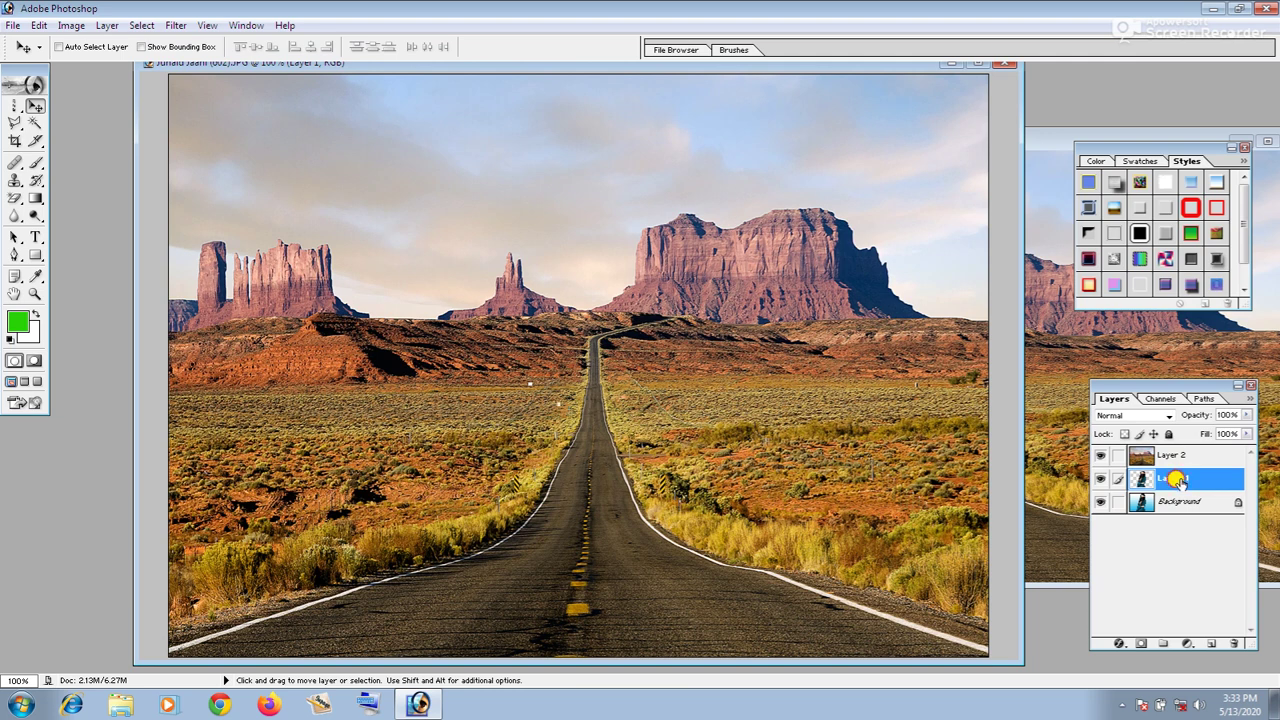
left_click(1181, 482)
left_click_drag(1181, 482, 1181, 456)
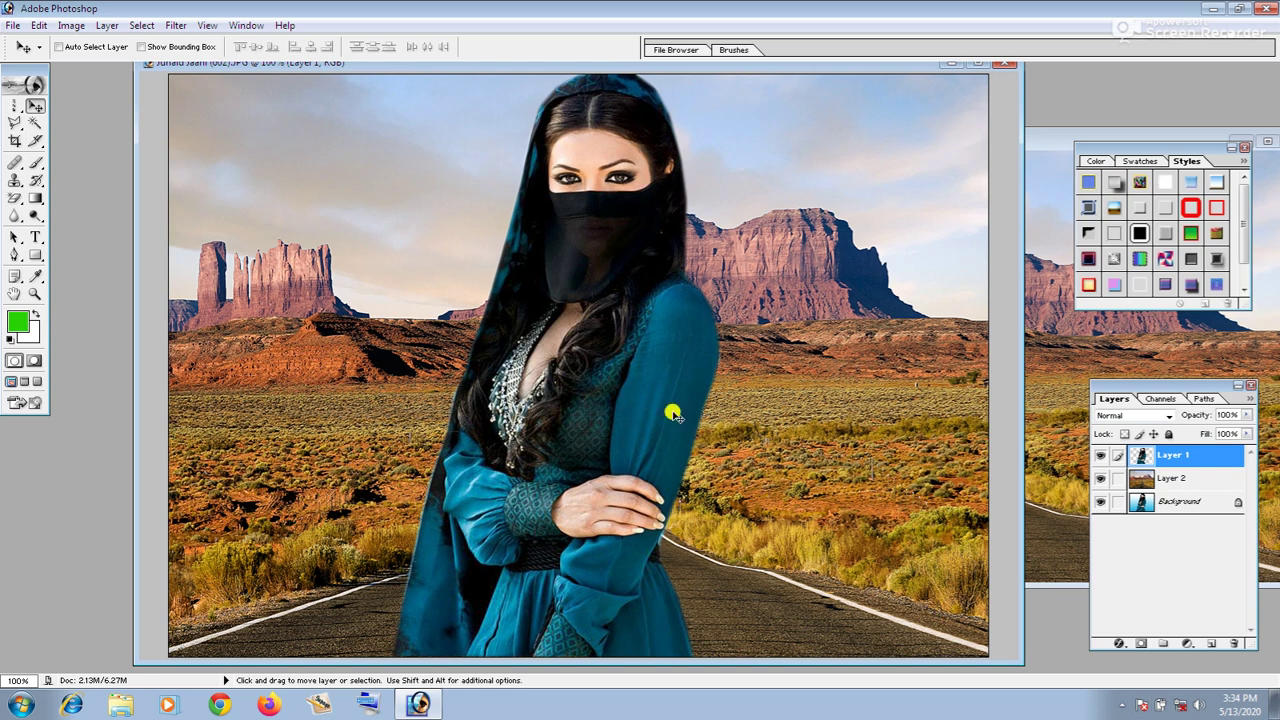
- Move the cut-out woman to the right of the road, scale her to 82.1%, and place her in the picture's lower right corner
right_click(593, 272)
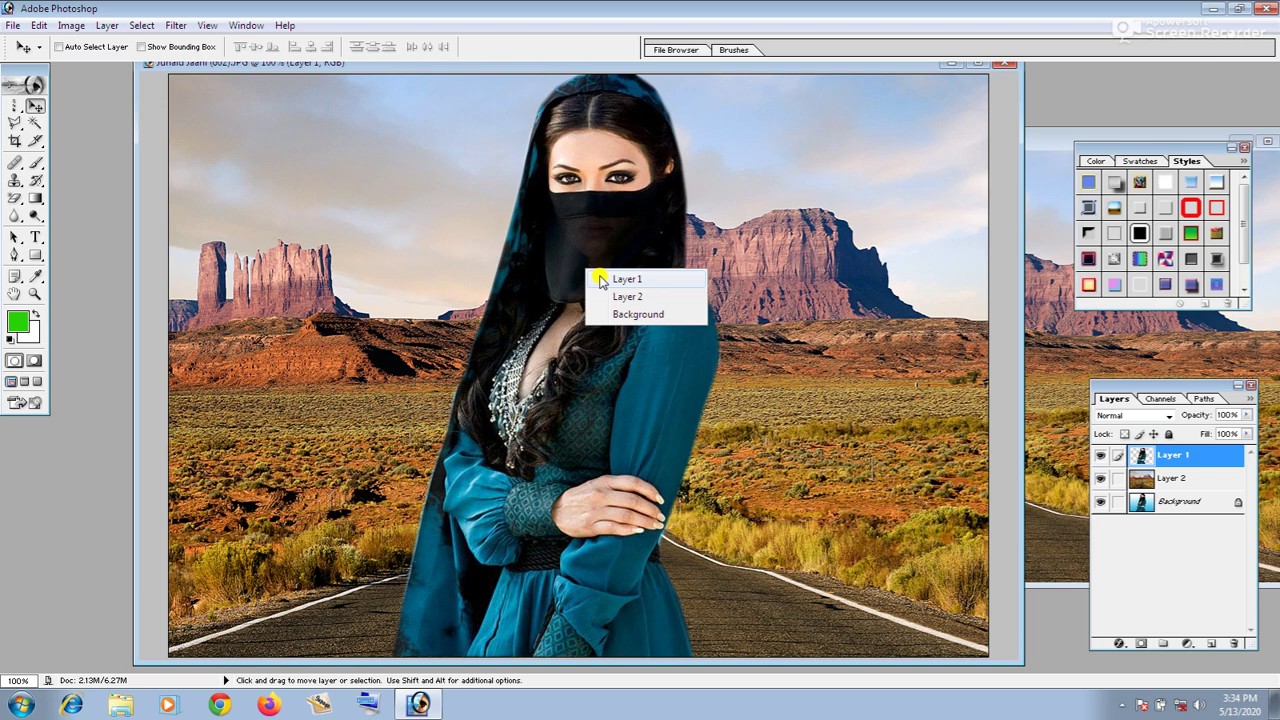
left_click(600, 281)
left_click_drag(602, 262, 840, 281)
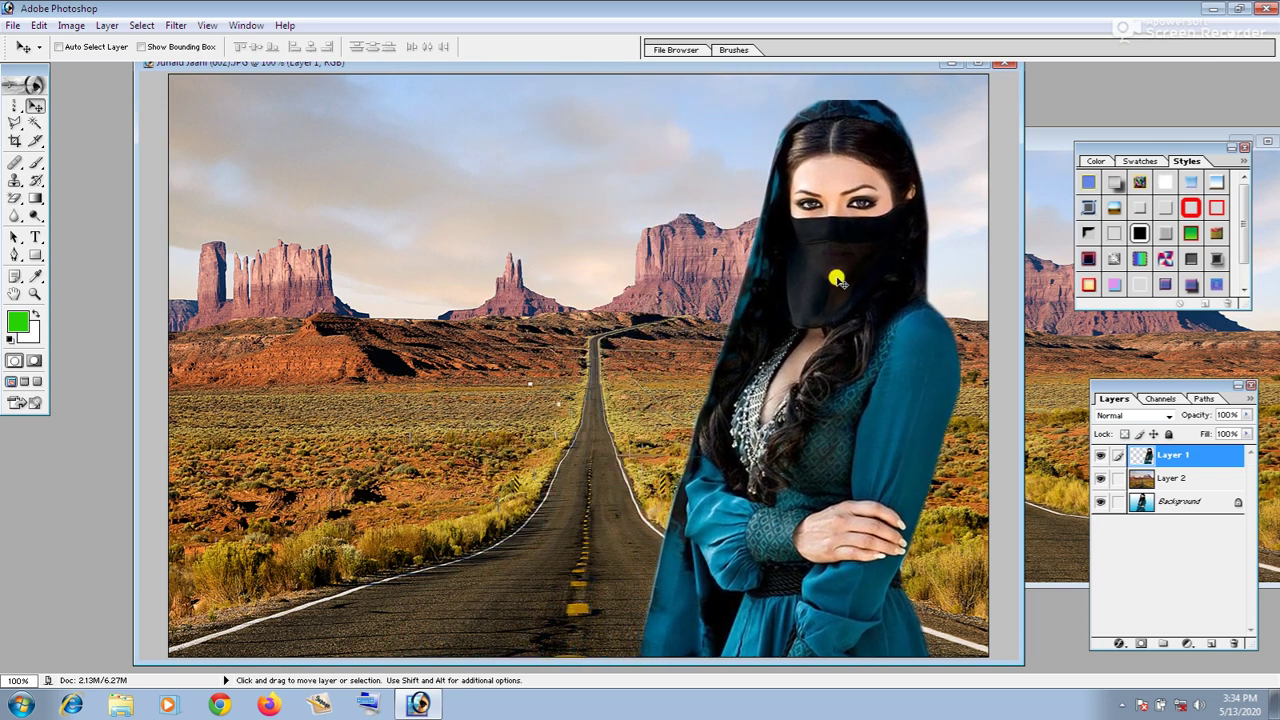
key("ctrl+t")
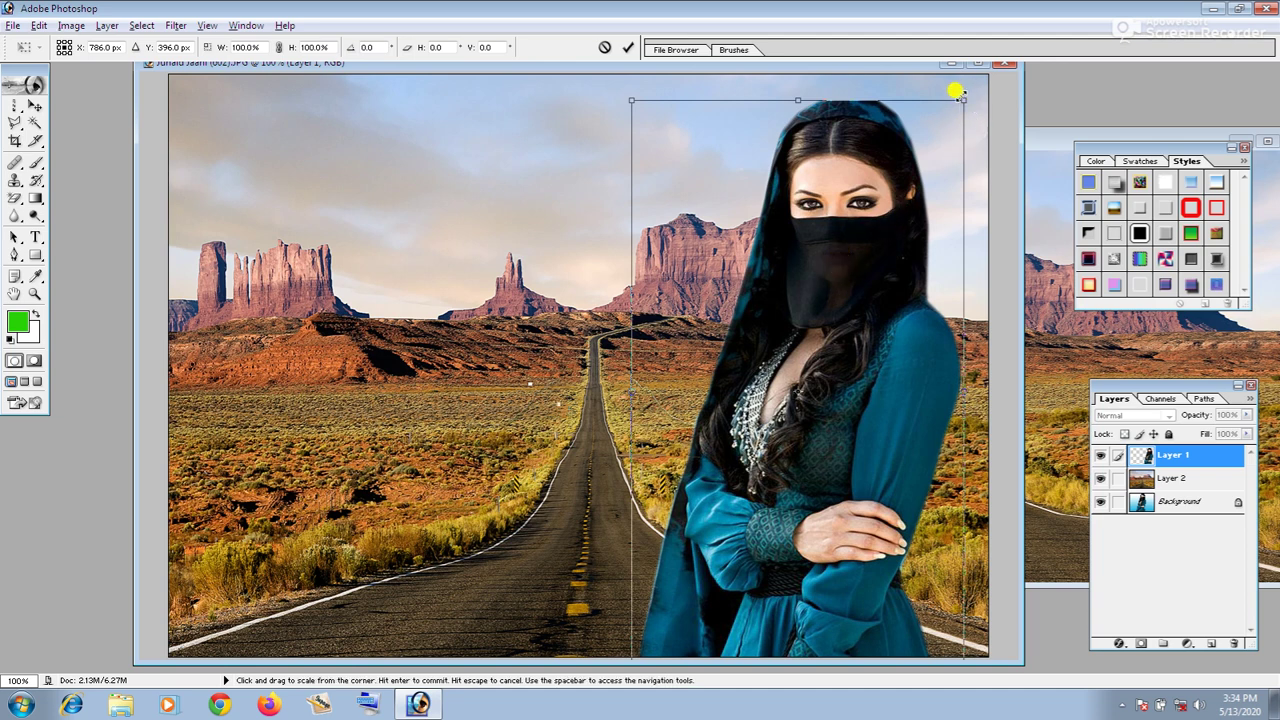
left_click_drag(959, 95, 941, 154)
left_click_drag(877, 345, 927, 387)
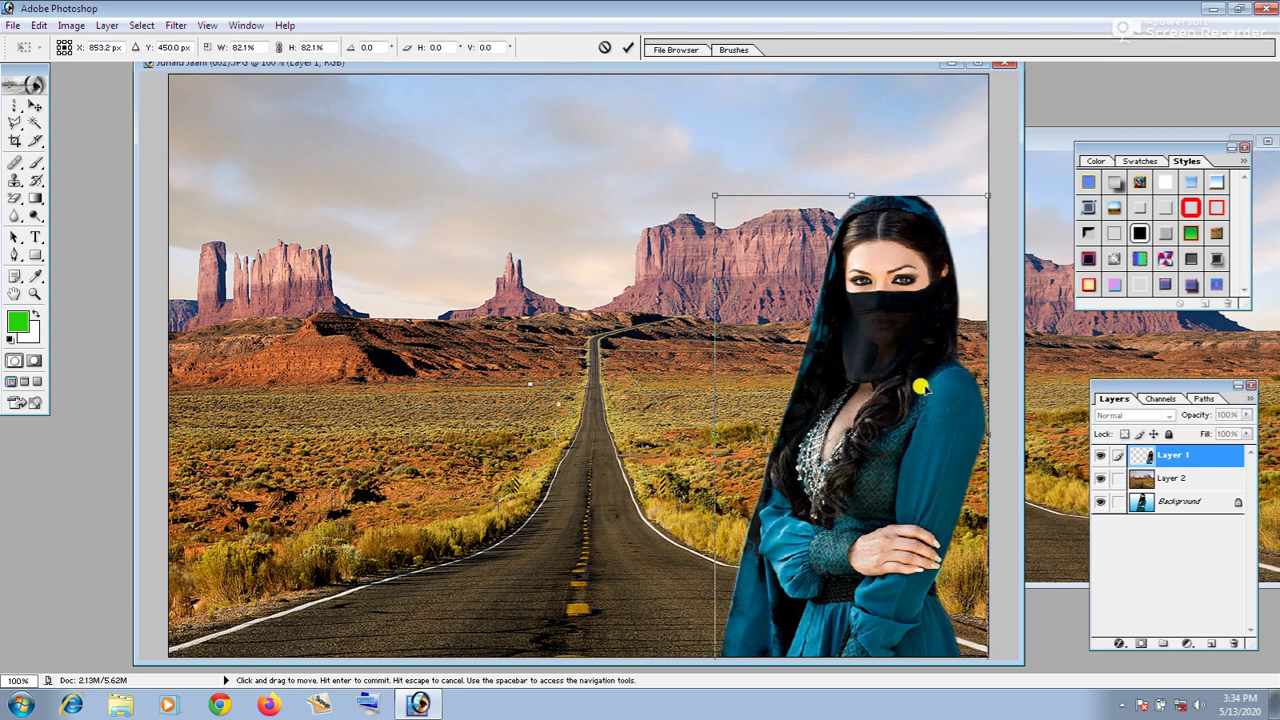
key("Return")
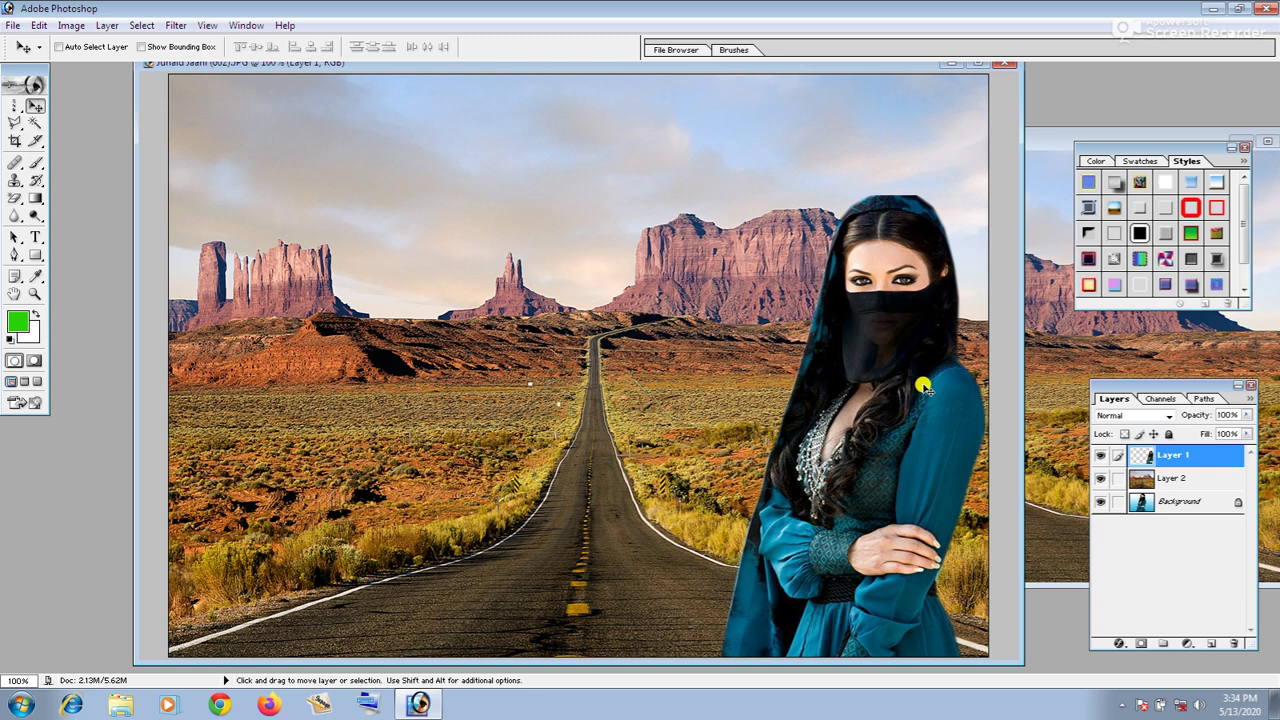
- Place a duplicate of the cut-out woman on the left side of the road and flip it horizontally
left_click_drag(924, 388, 373, 374)
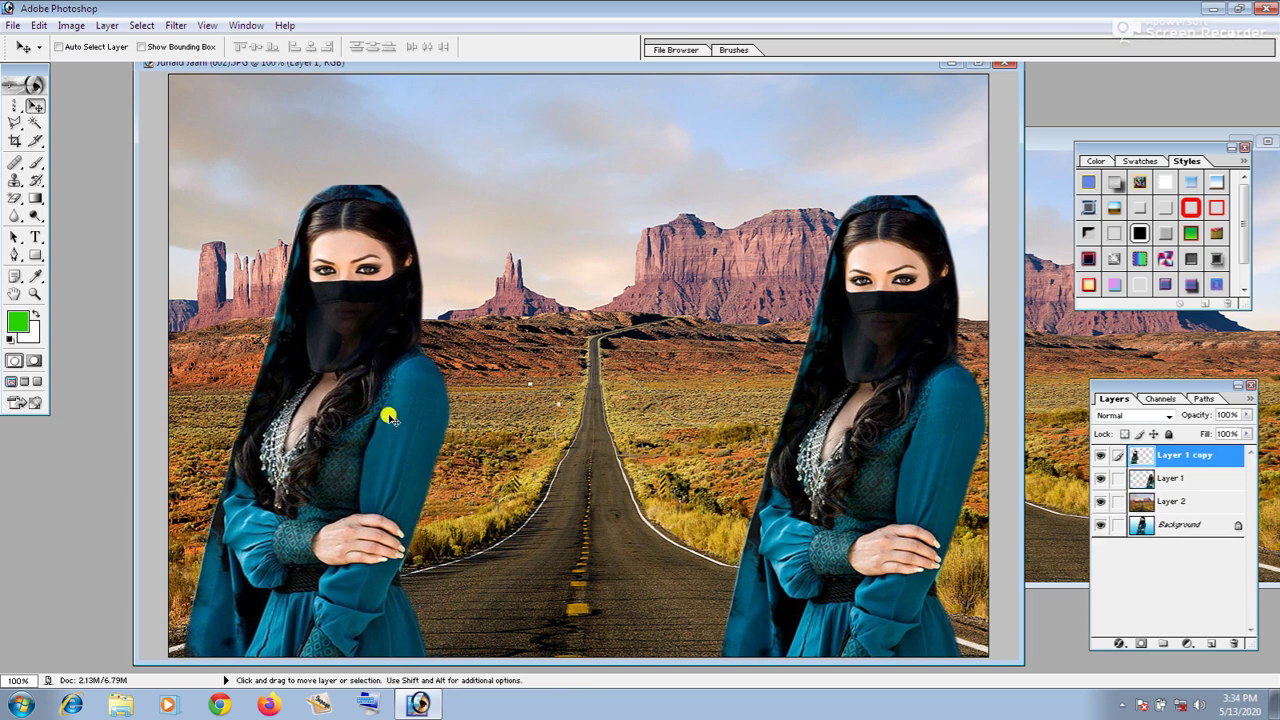
key("ctrl+t")
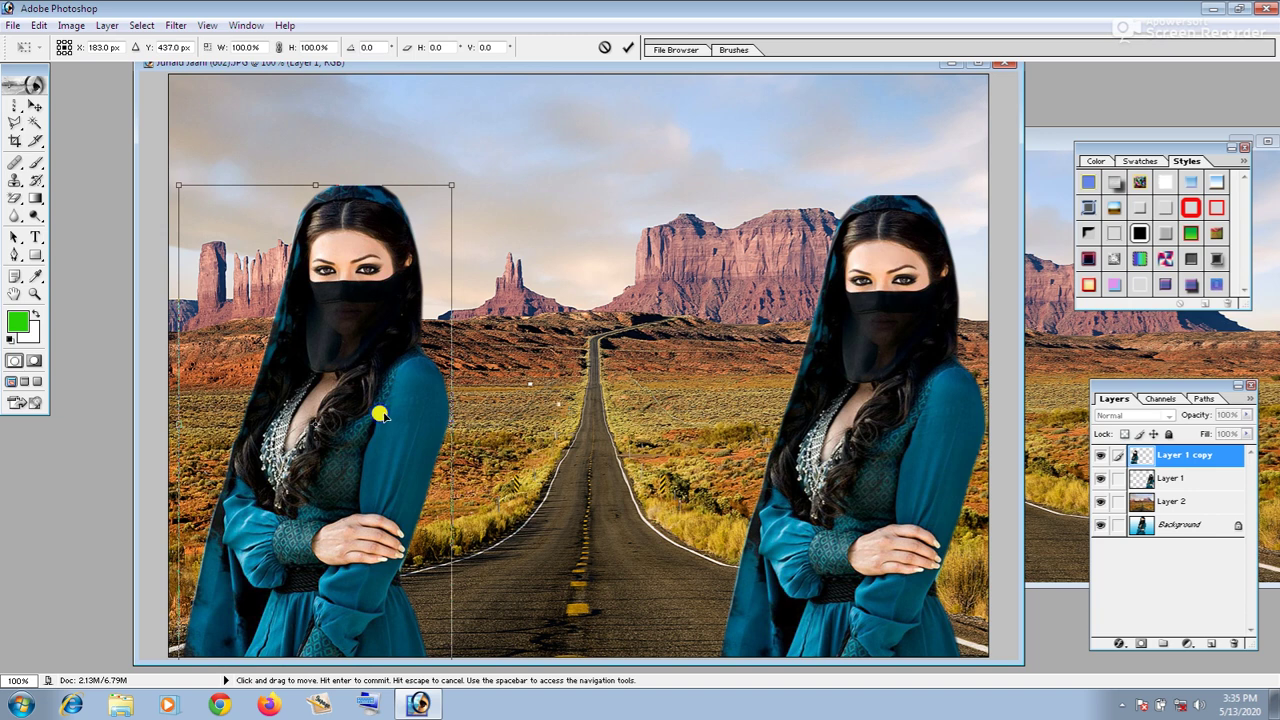
right_click(383, 417)
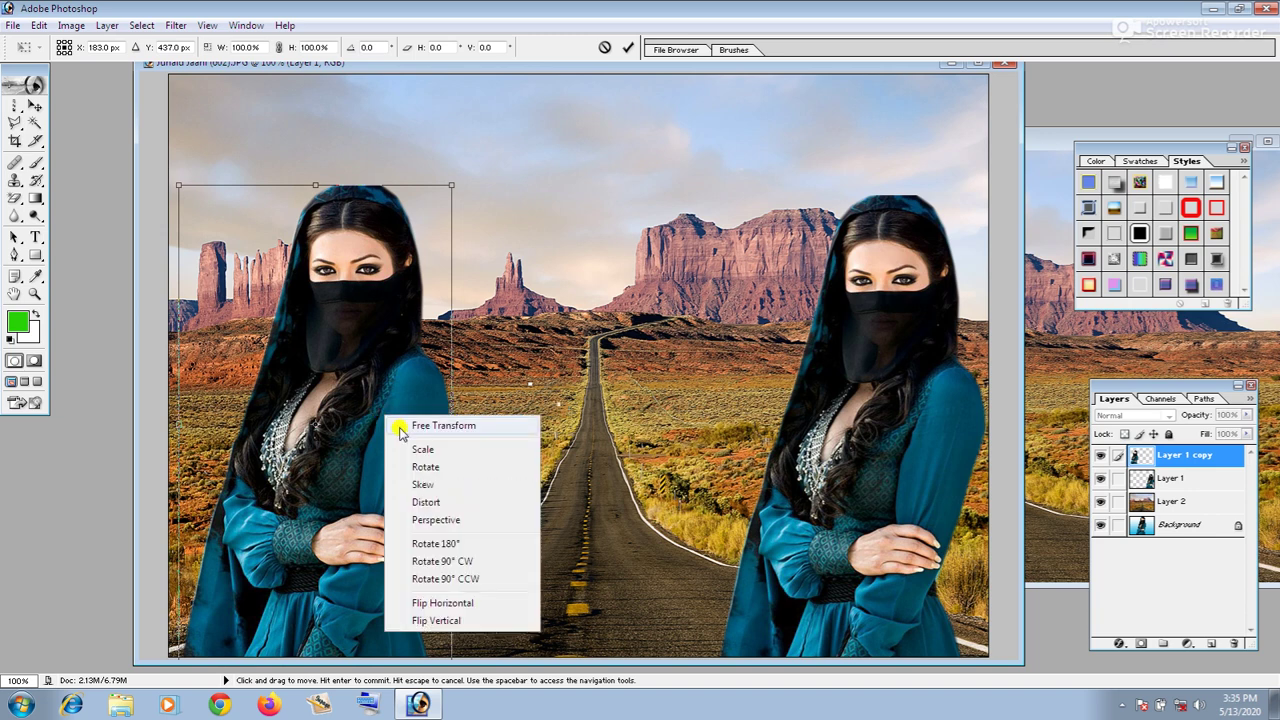
left_click(452, 603)
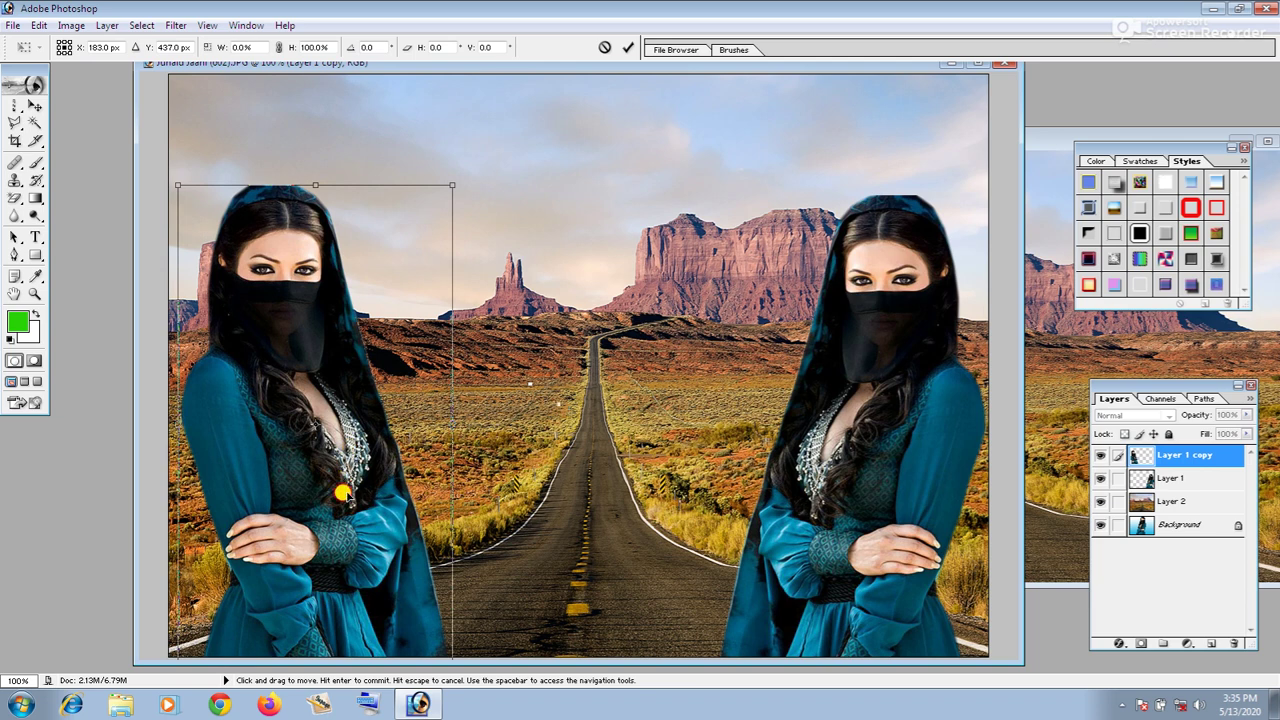
- Position the mirrored duplicate in the picture's lower left corner at about X 171 px, Y 441 px, and apply the transformation
left_click_drag(342, 492, 333, 486)
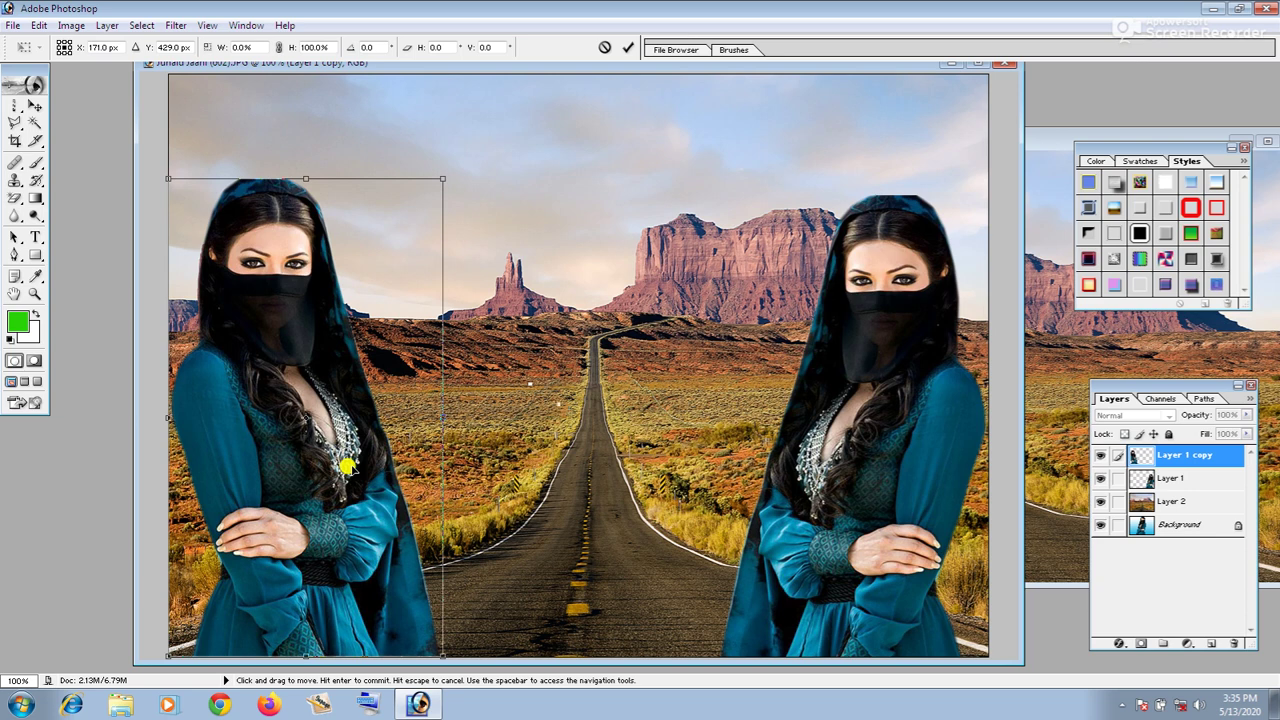
key("Down")
key("Down")
key("Down")
key("Down")
key("Down")
key("Down")
key("Down")
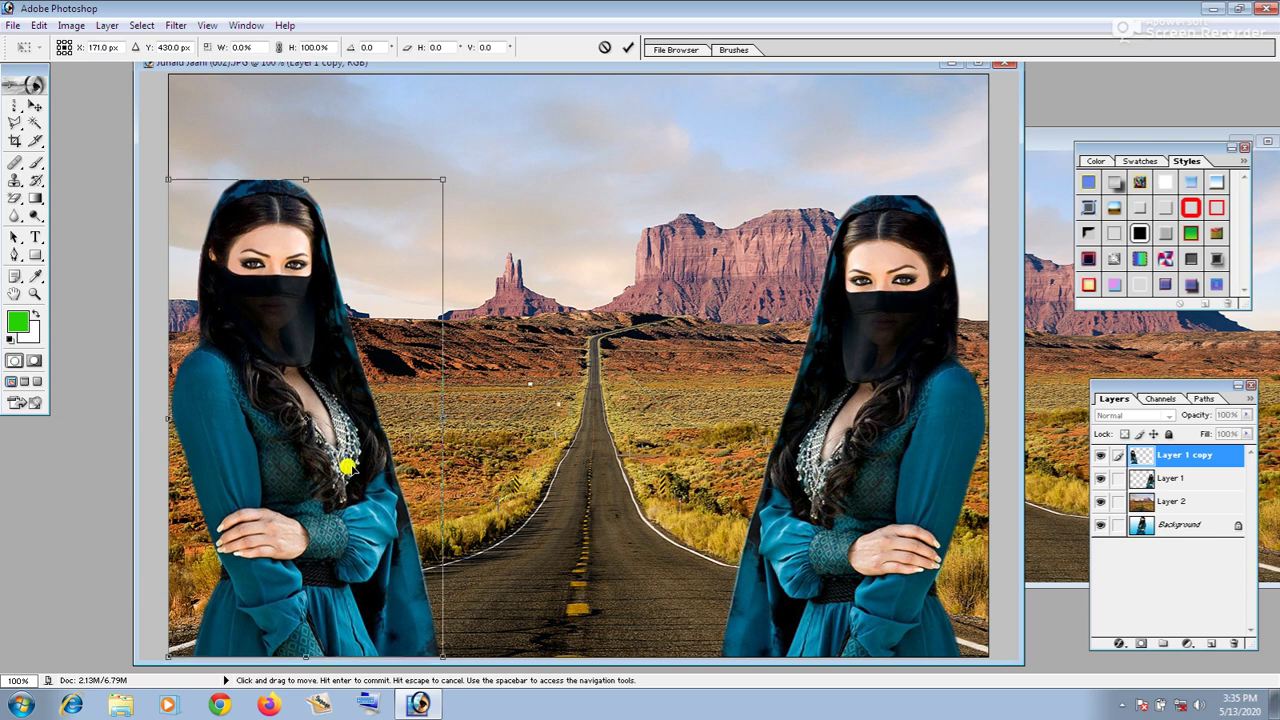
key("Down")
key("Down")
key("Down")
key("Down")
key("Down")
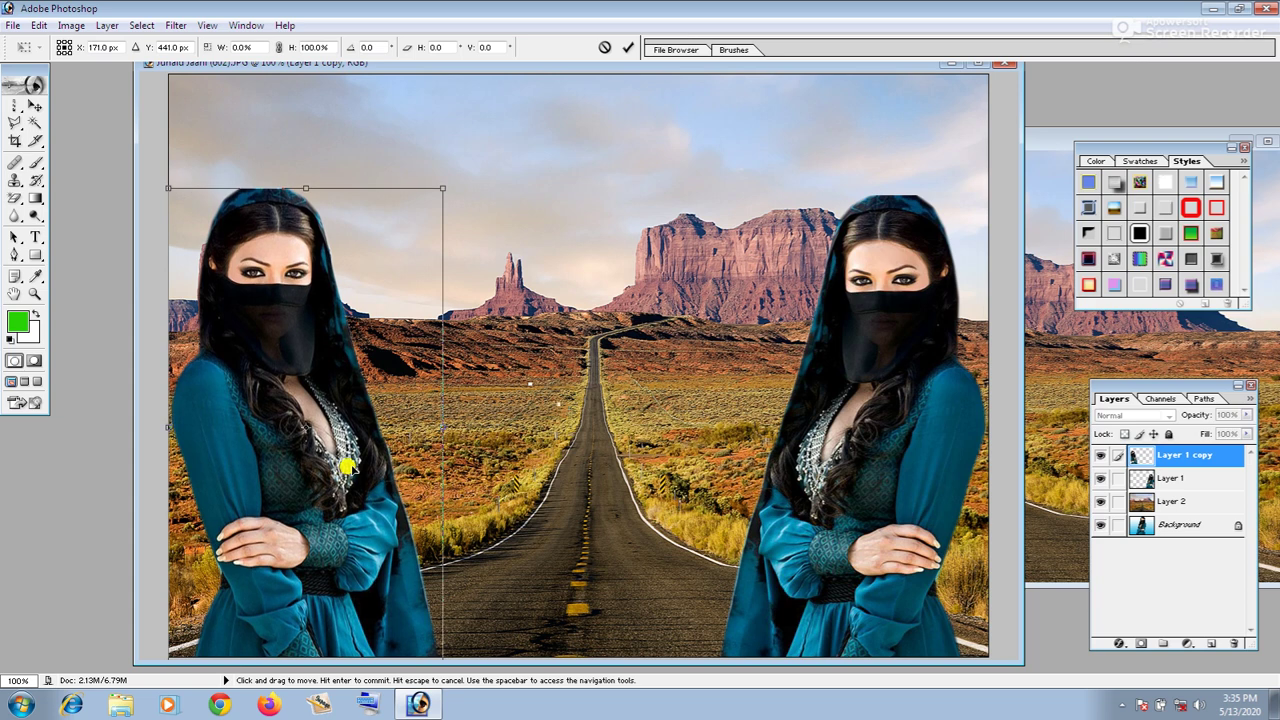
key("Return")
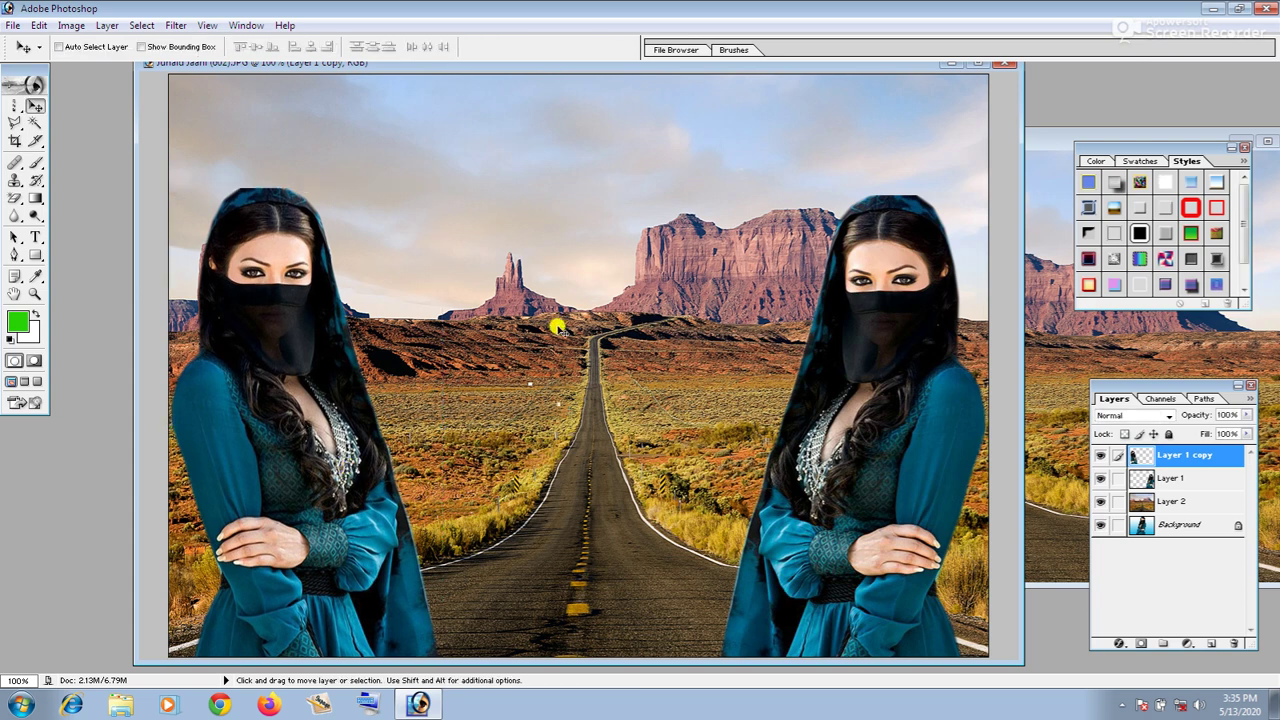
- Minimize the portrait document and close the separate desert road picture
left_click(952, 66)
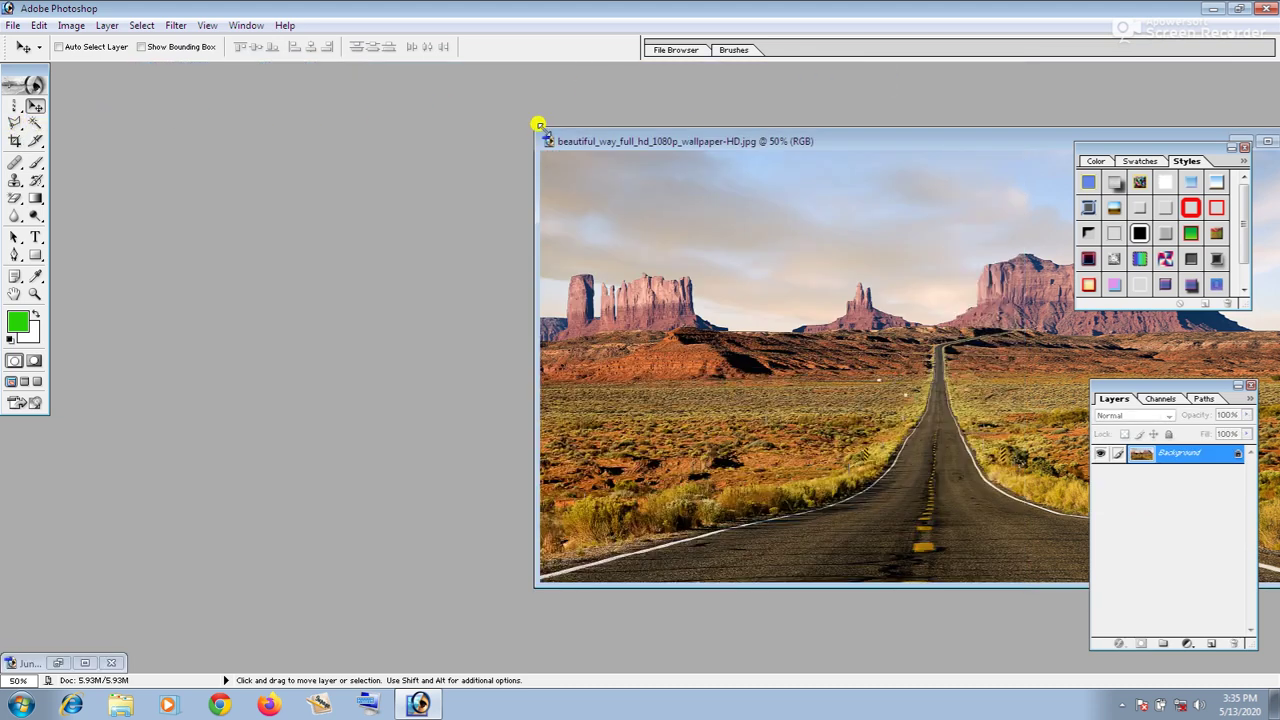
left_click_drag(826, 141, 429, 151)
left_click(905, 150)
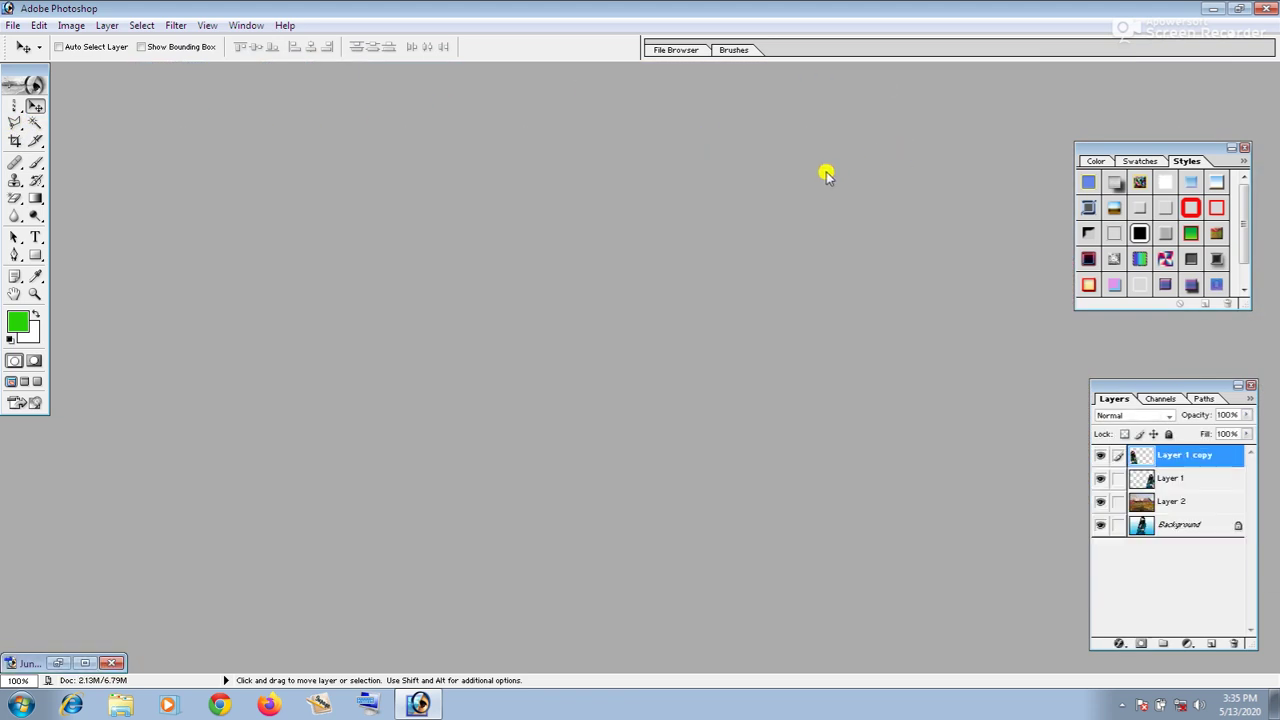
- Switch to the Magnetic Lasso Tool and delete the desert road layer, Layer 2, from the portrait document
left_click(15, 123)
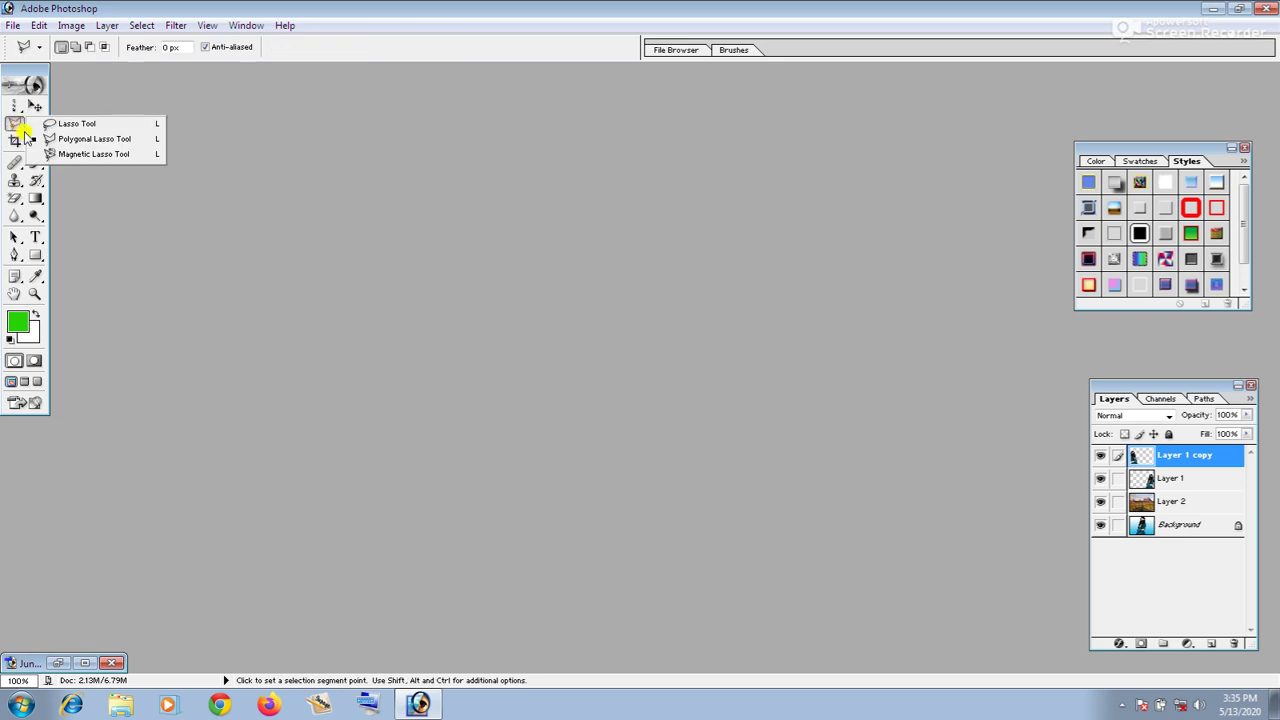
left_click(80, 156)
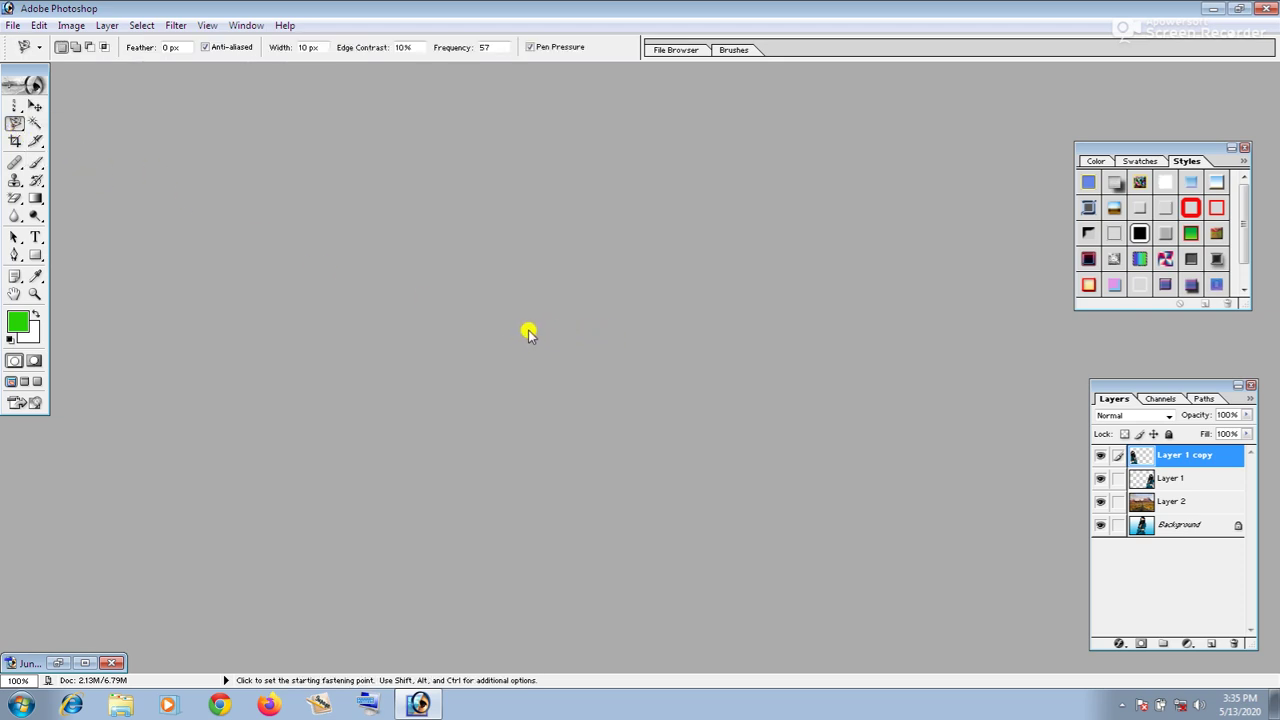
left_click(1160, 526)
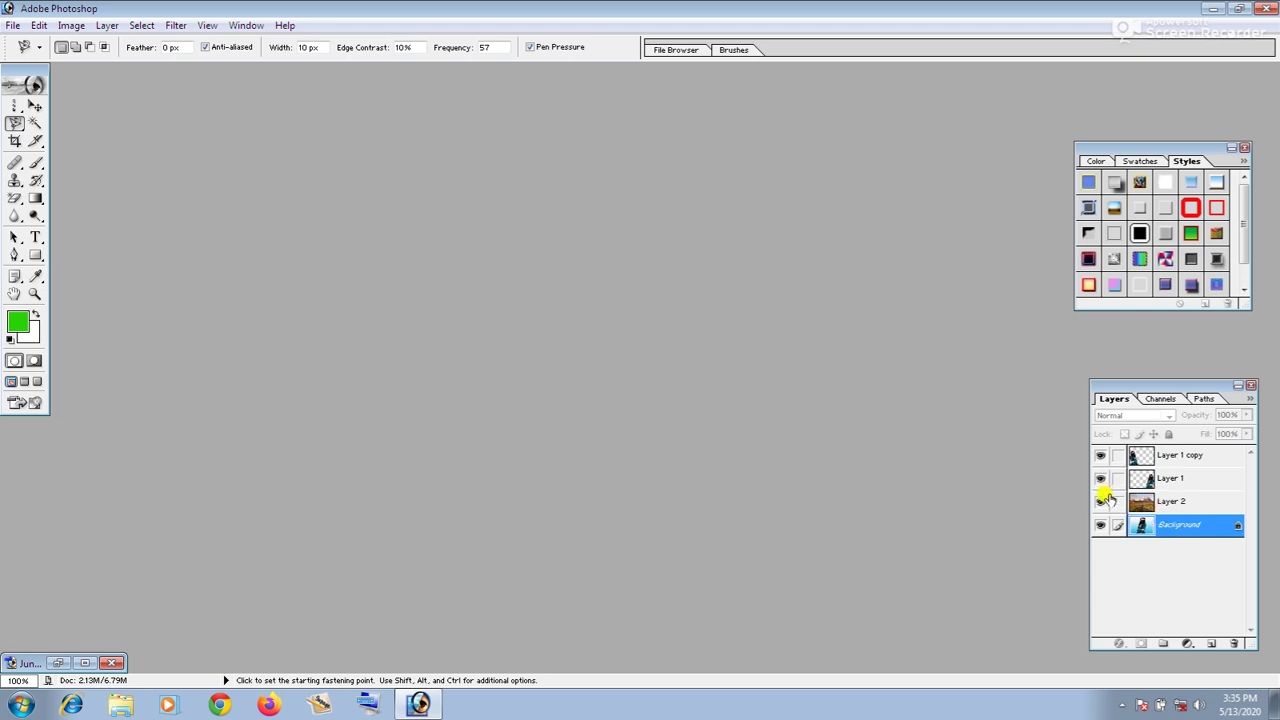
left_click(1162, 501)
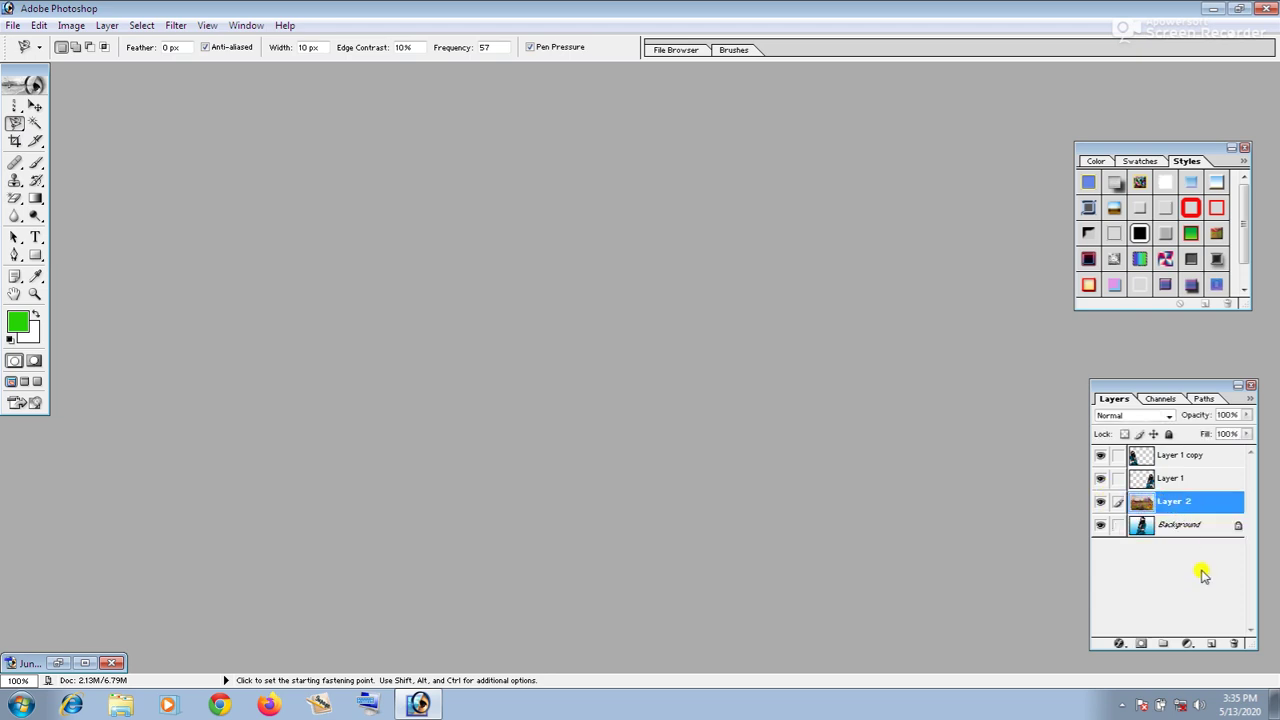
left_click(1233, 643)
left_click(585, 271)
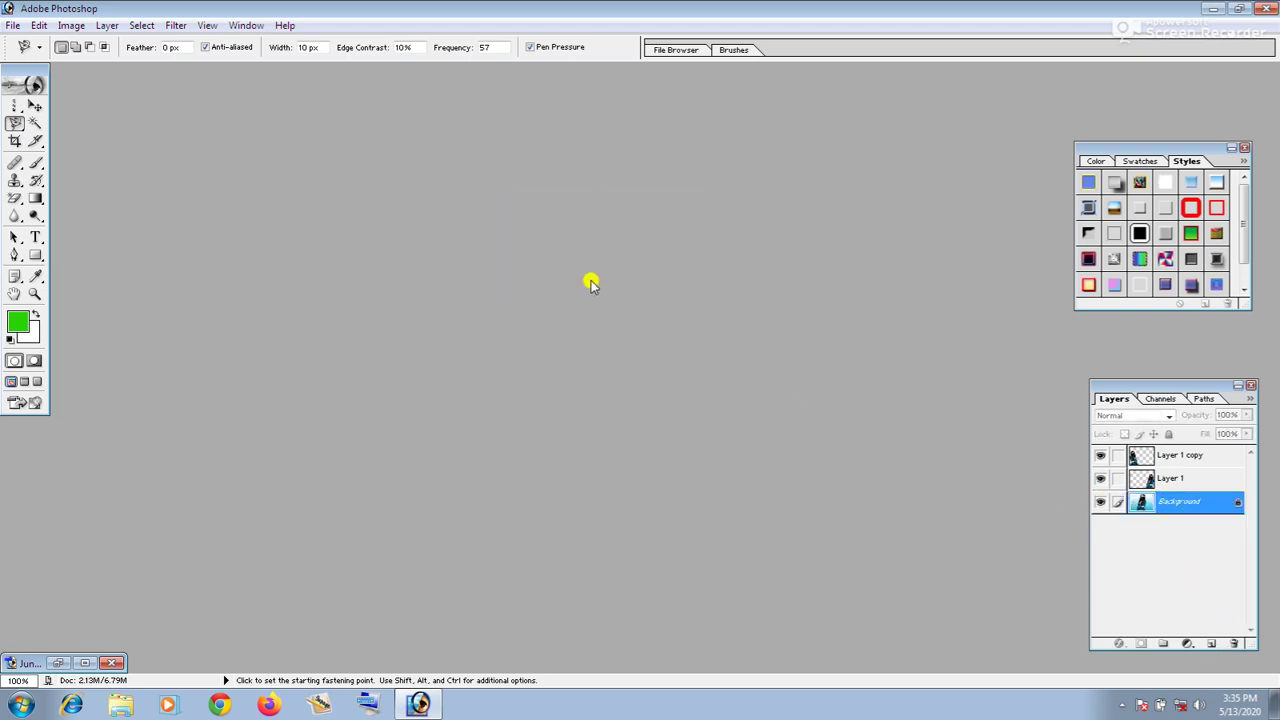
- Bring the minimized portrait document back maximized and hide both cut-out layers, Layer 1 and Layer 1 copy
left_click(86, 664)
left_click(1100, 478)
left_click(1100, 455)
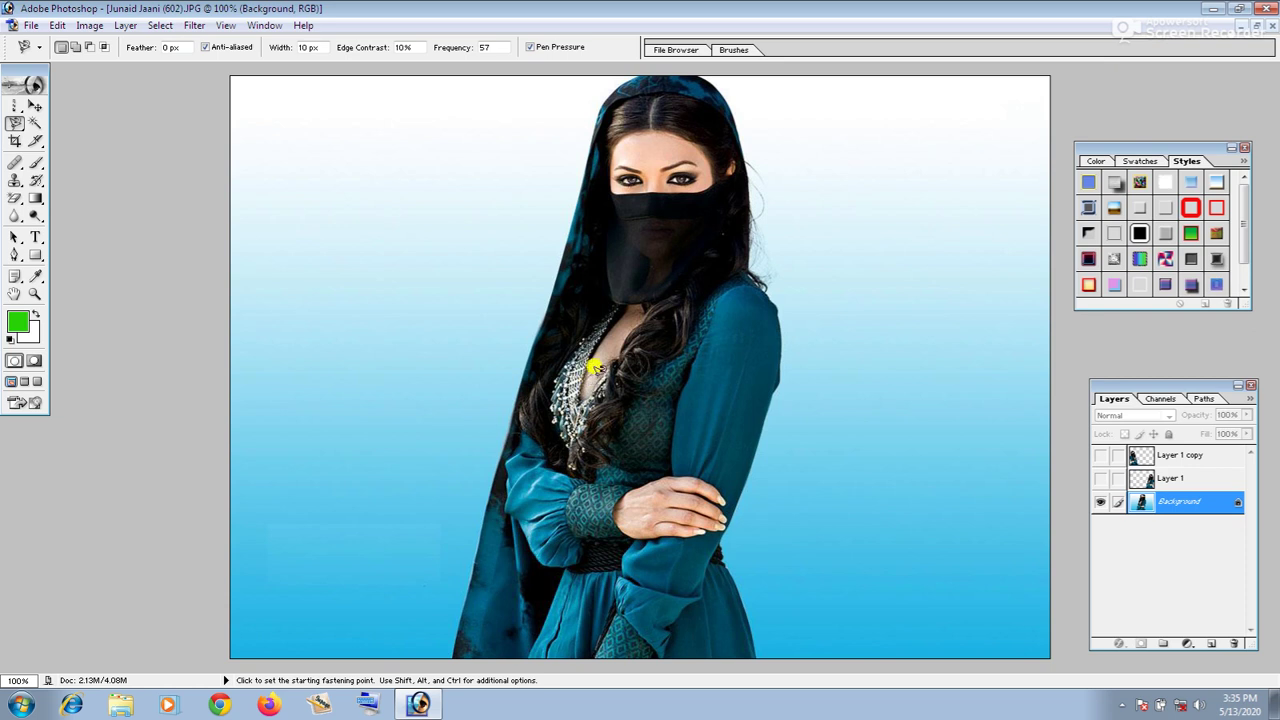
- Trace the veiled woman's whole outline on the Background layer with the Magnetic Lasso into a closed selection
left_click(16, 122)
left_click_drag(16, 122, 86, 158)
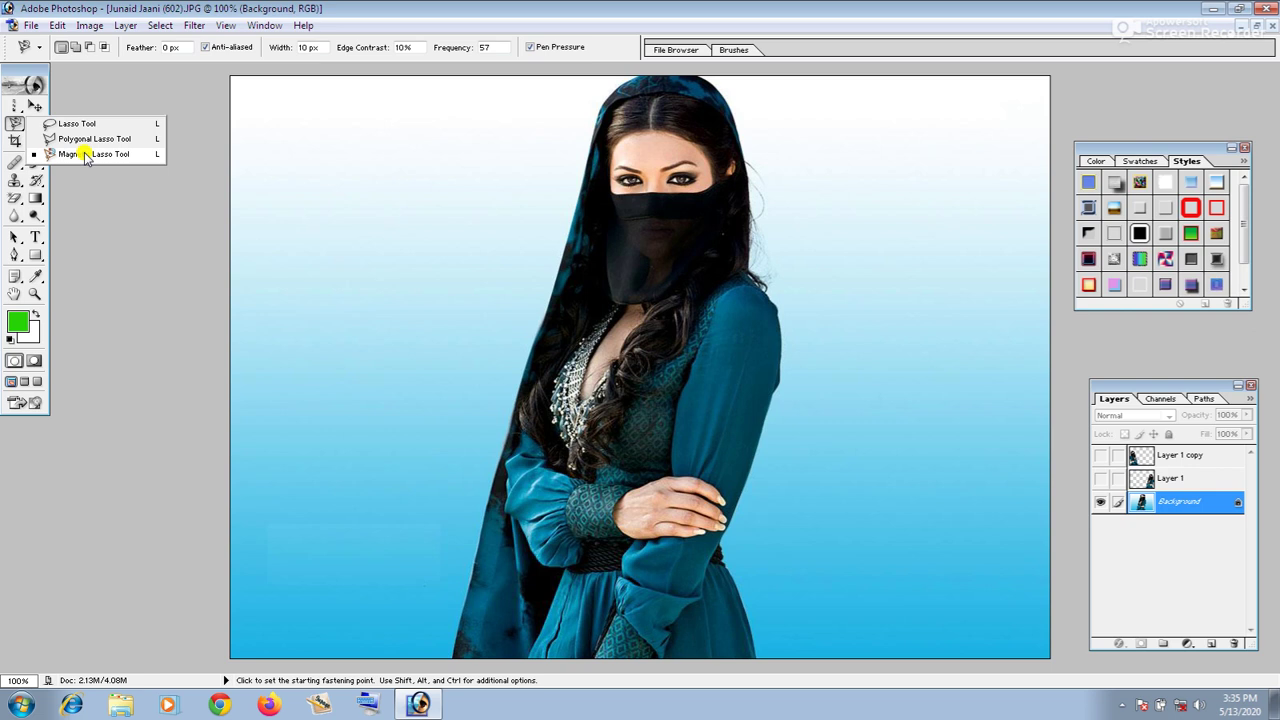
left_click_drag(86, 158, 88, 155)
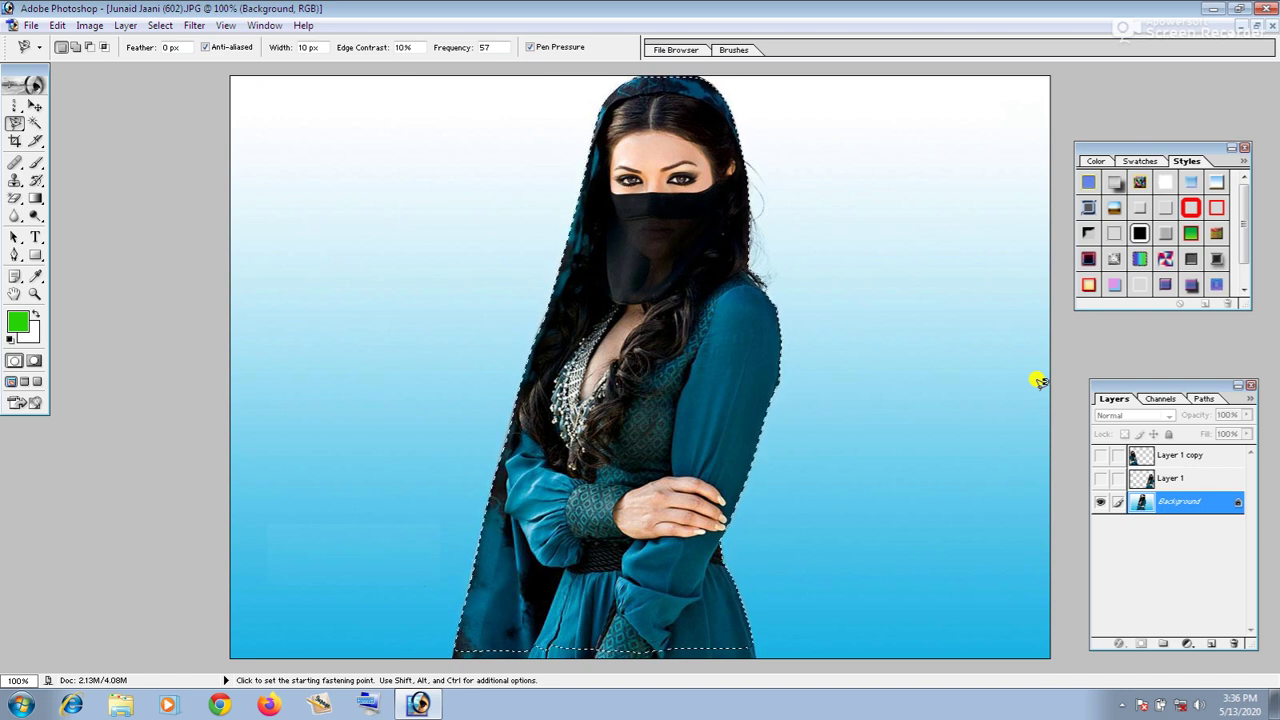
- Feather the selection around the woman and copy the selected area
right_click(698, 397)
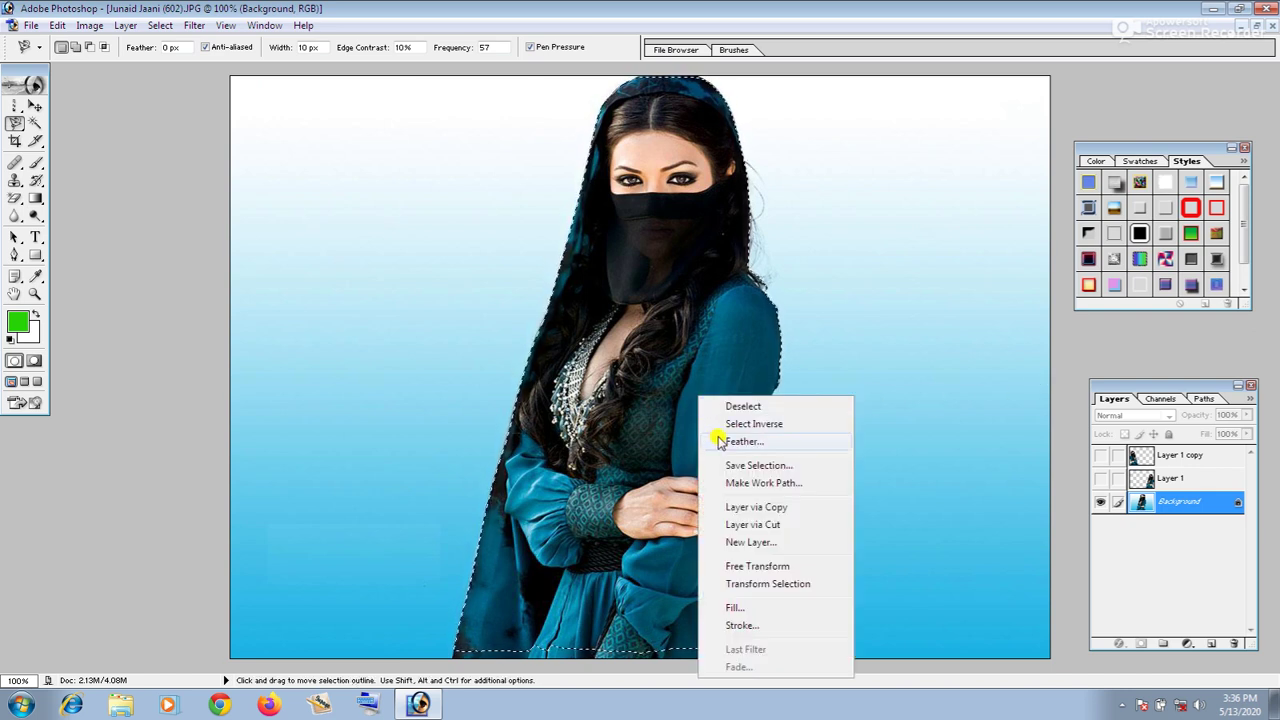
left_click(741, 441)
left_click(944, 167)
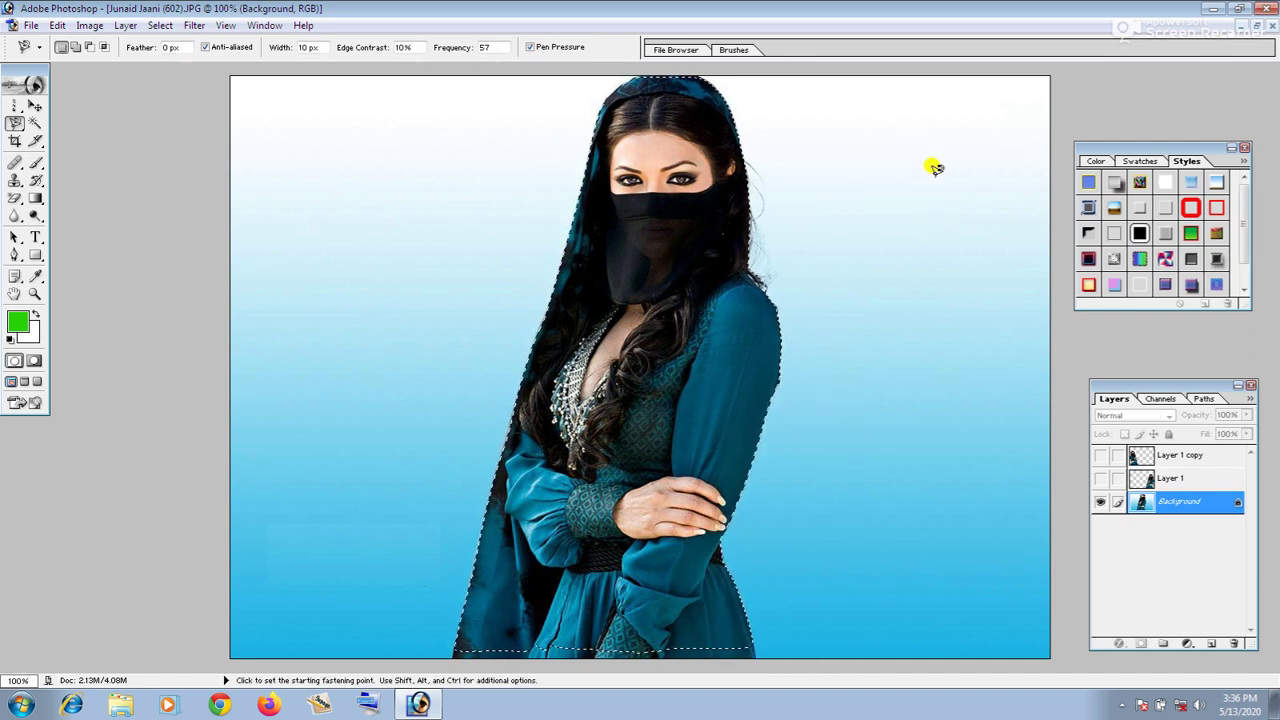
key("ctrl")
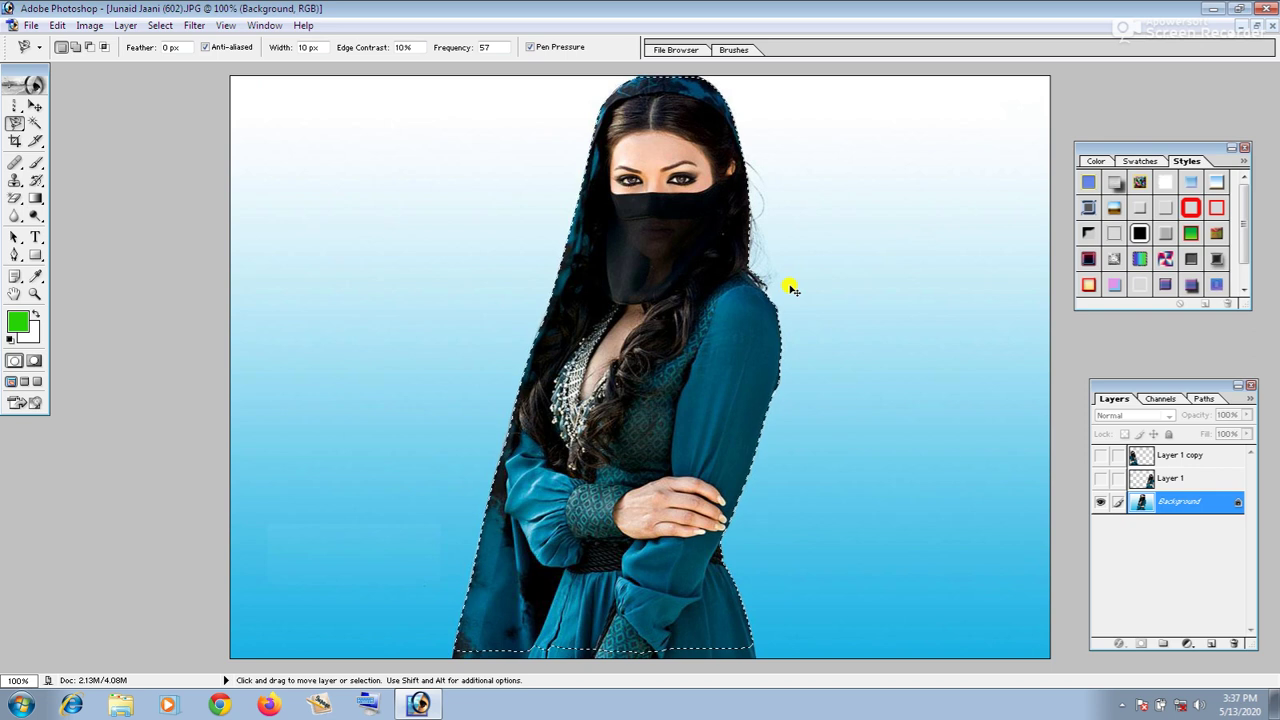
left_click(57, 25)
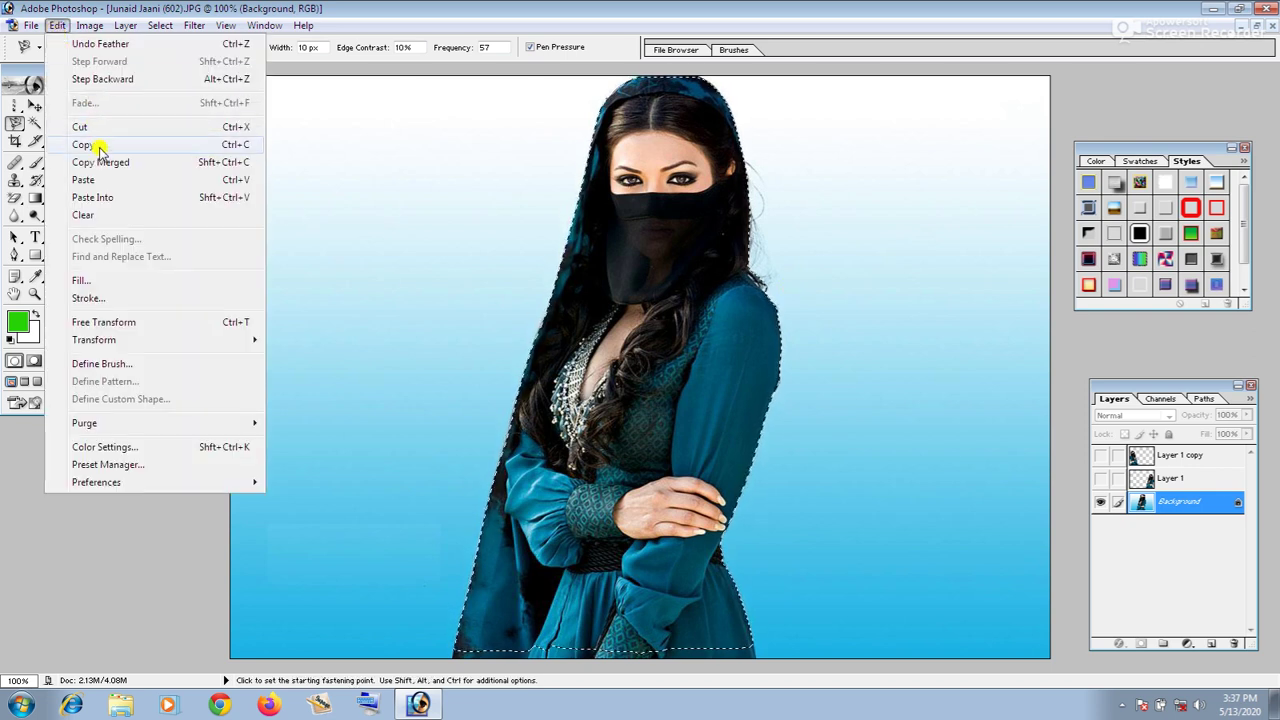
left_click(104, 145)
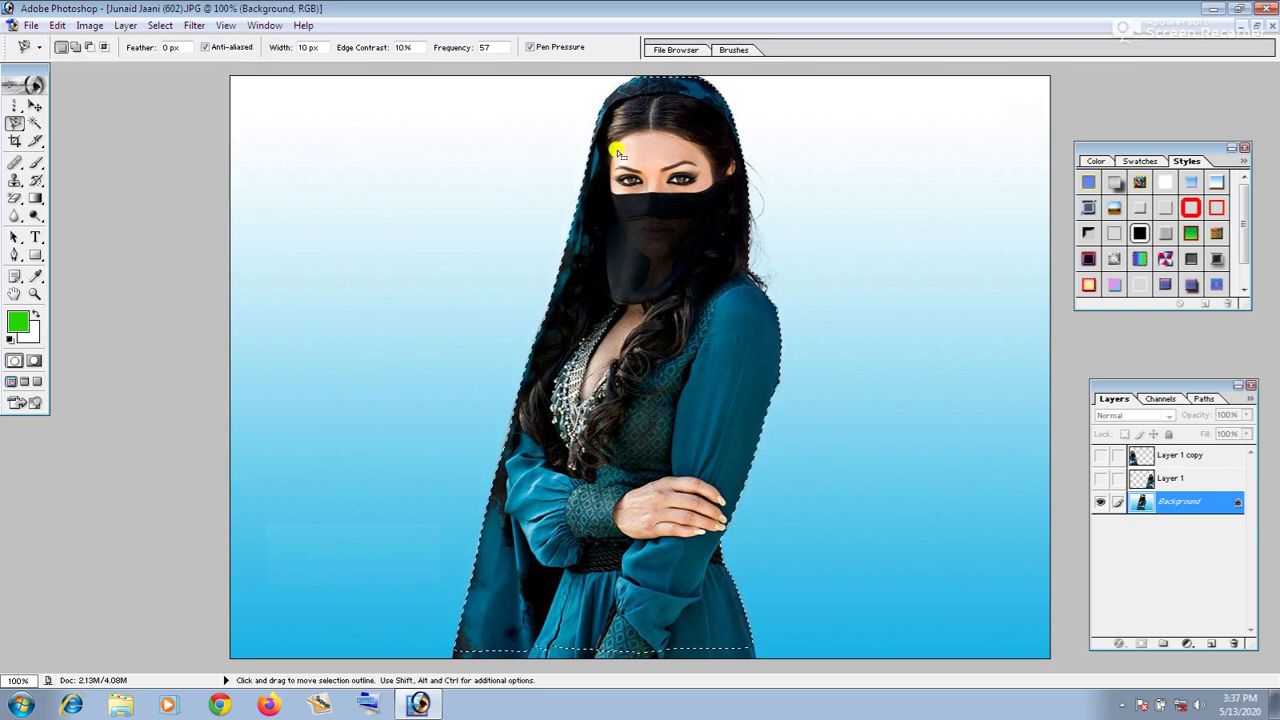
- Create a new white RGB document with the 800 x 600 preset and paste the copied woman into it
left_click(1256, 26)
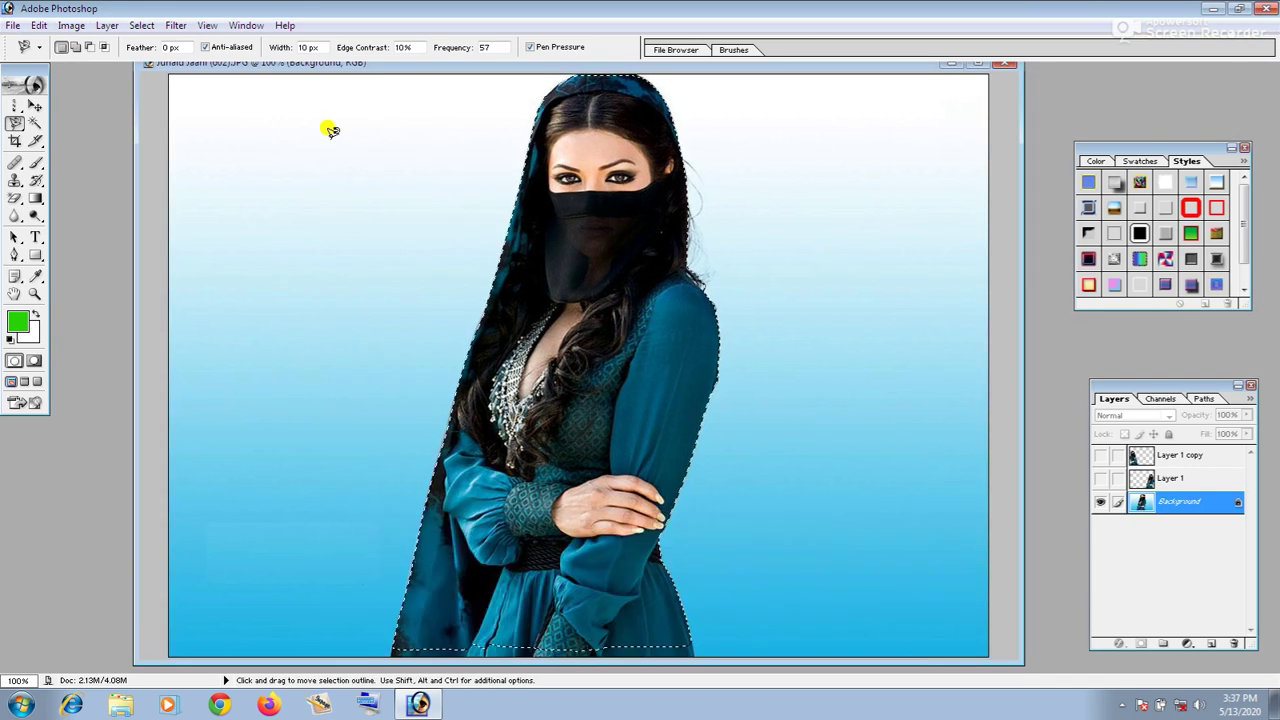
left_click(35, 25)
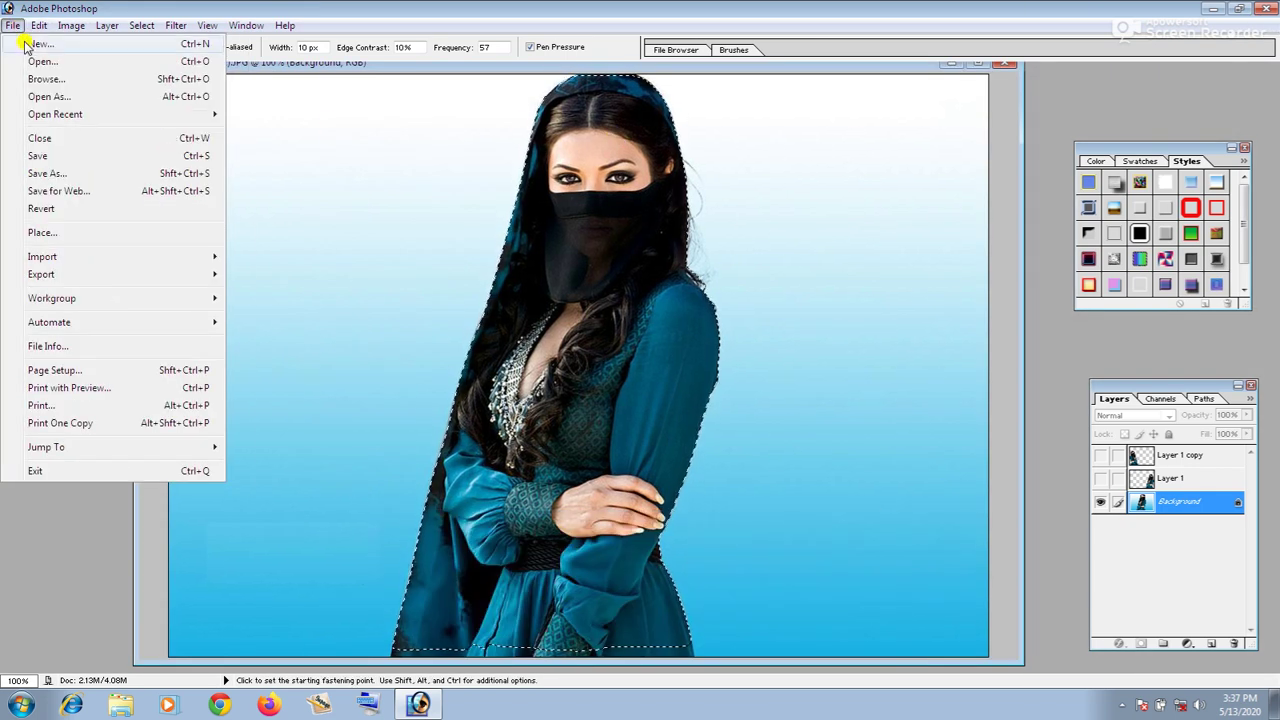
left_click(38, 44)
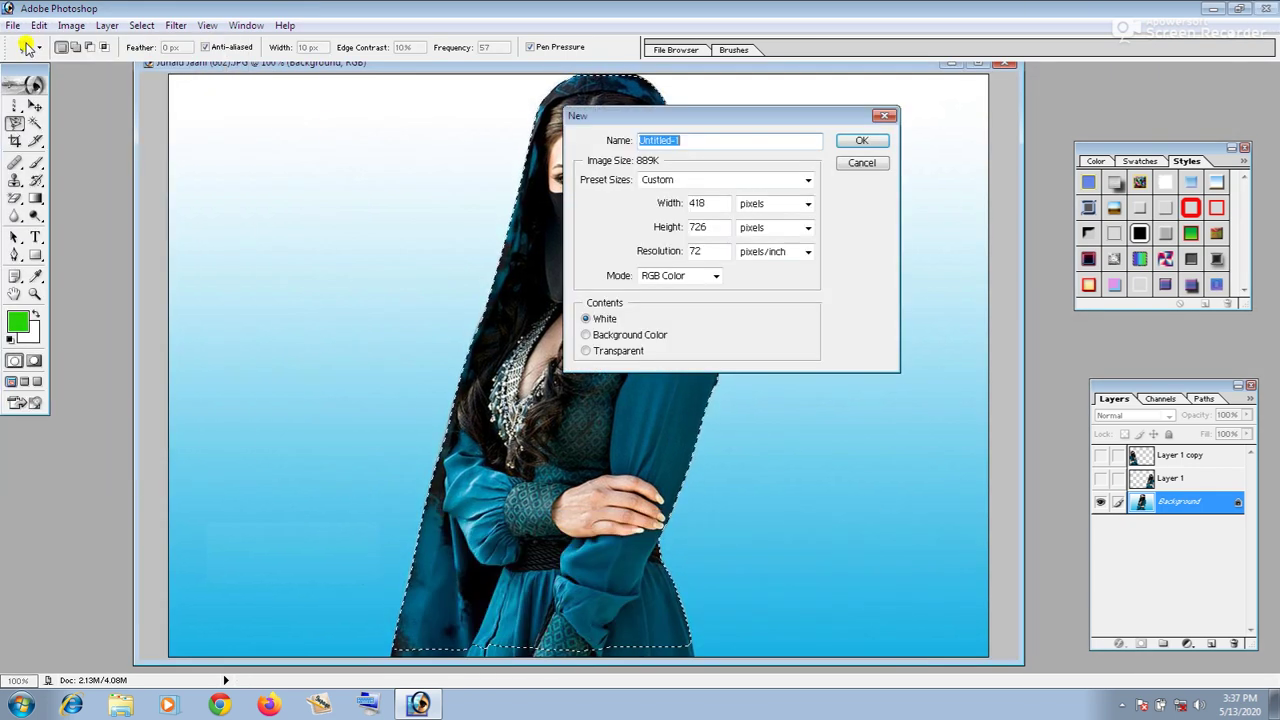
left_click(807, 178)
left_click(694, 382)
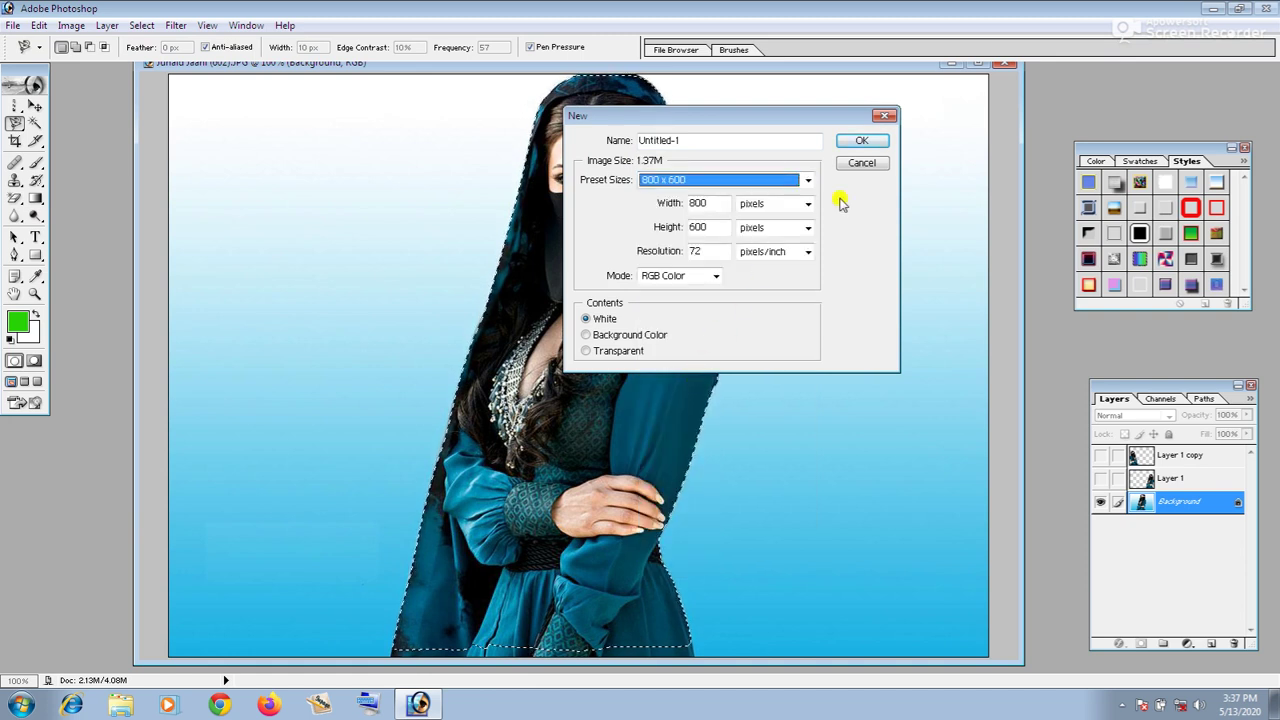
left_click(859, 141)
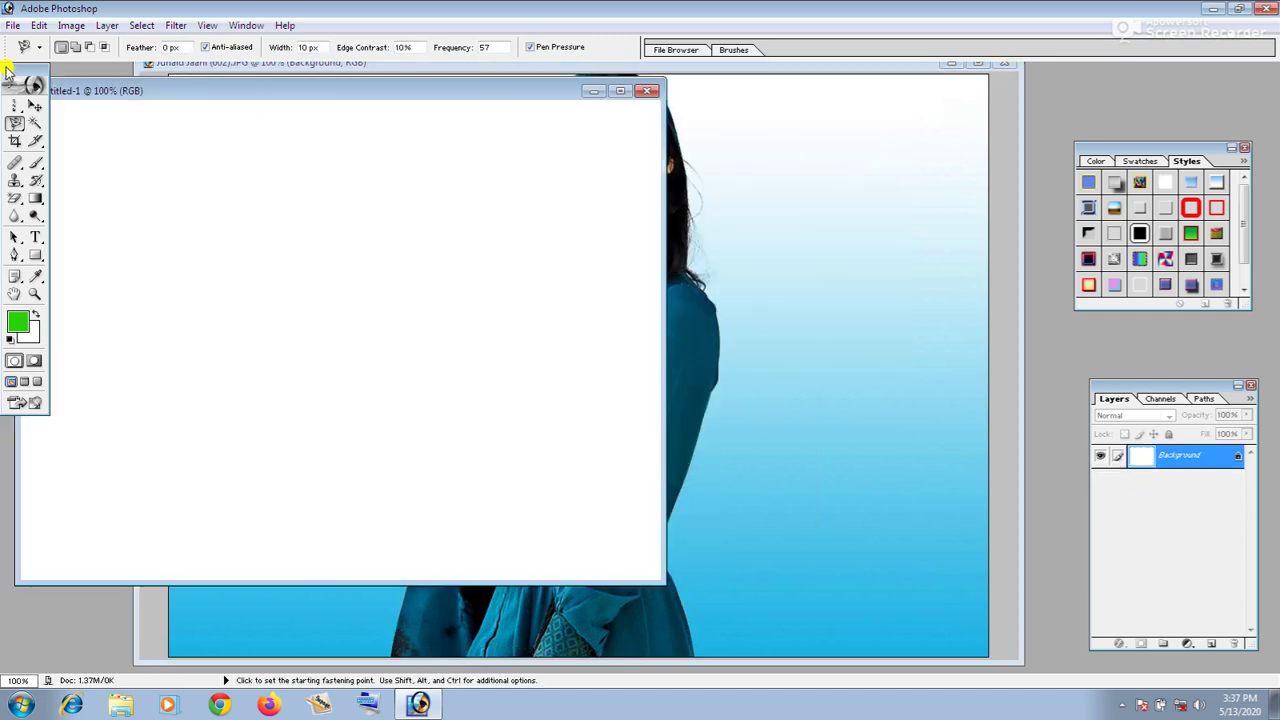
left_click(38, 25)
left_click(75, 177)
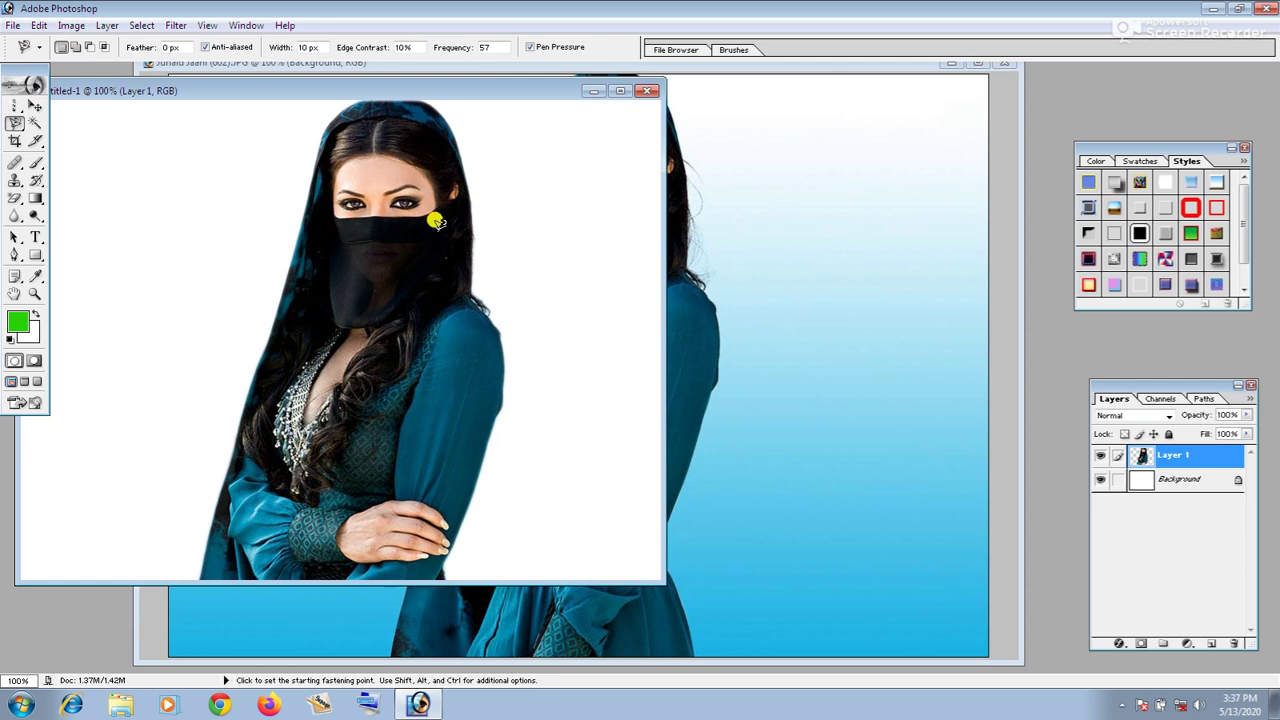
- Scale the pasted woman to 76.8% width and 68.9% height, centre her roughly in the new document, and apply the transformation
key("ctrl+t")
left_click_drag(502, 97, 369, 320)
left_click_drag(315, 392, 378, 266)
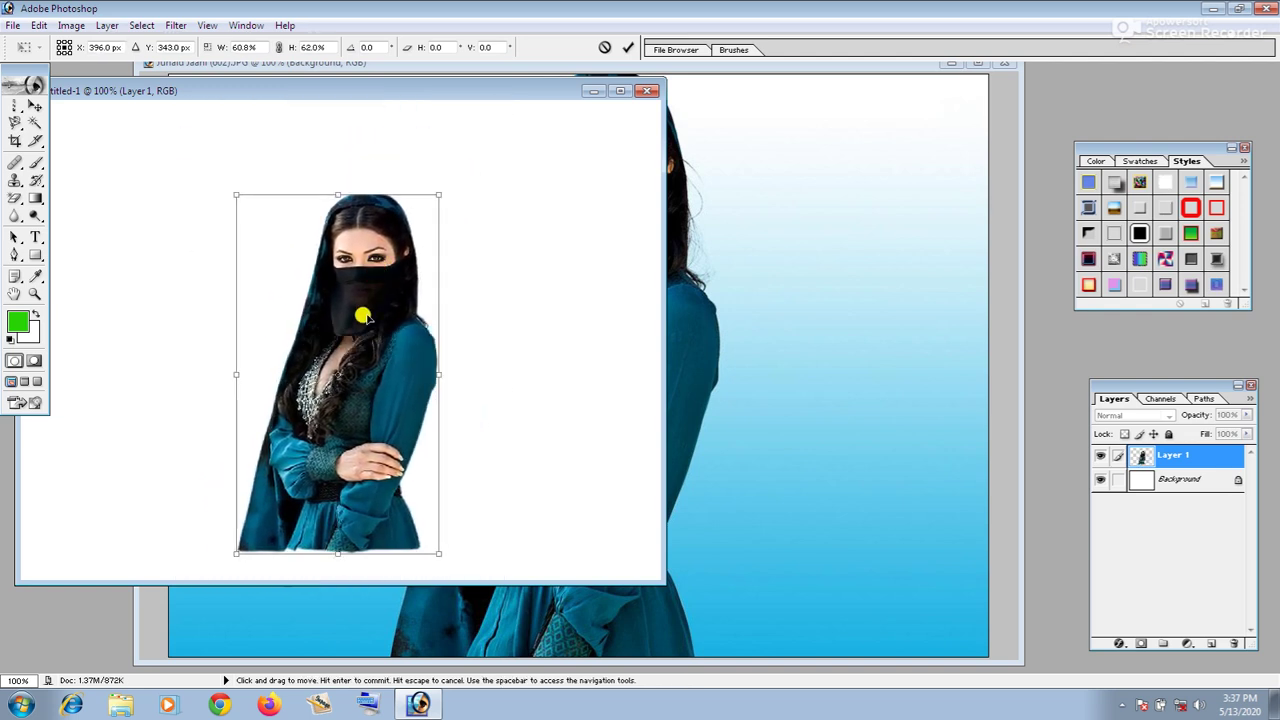
left_click_drag(363, 316, 349, 271)
left_click_drag(428, 514, 484, 552)
left_click(16, 127)
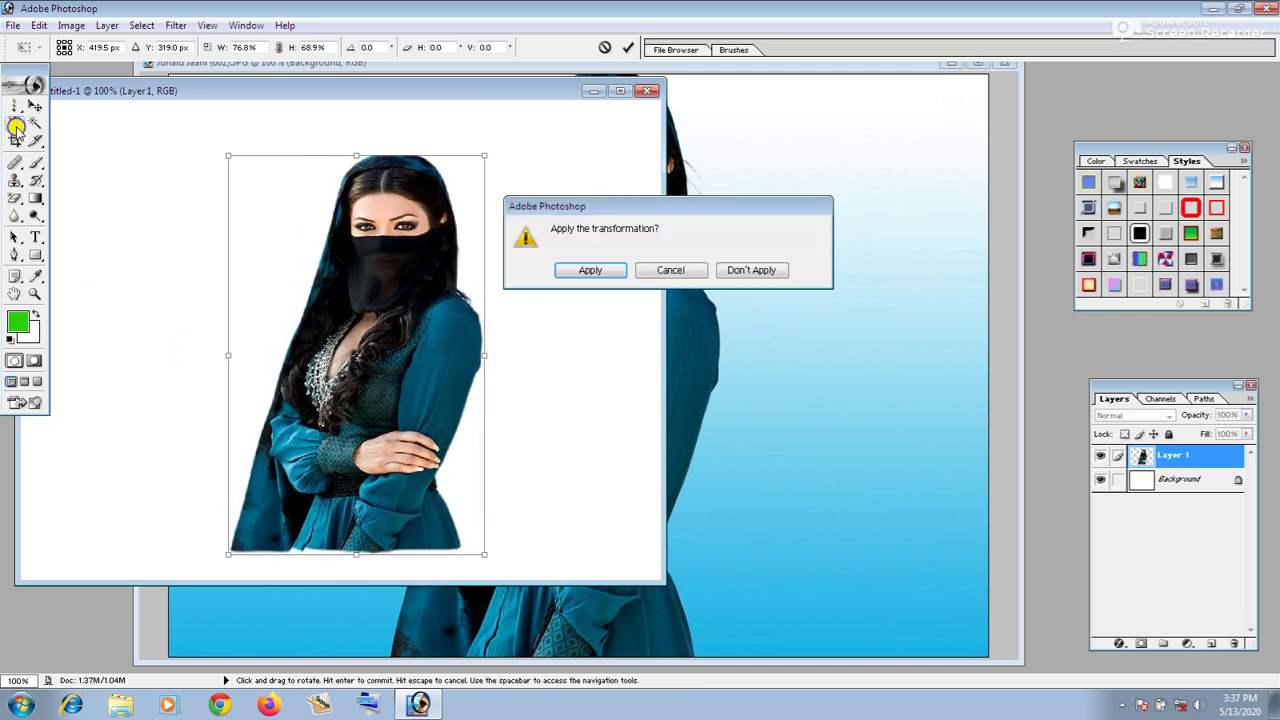
left_click(600, 271)
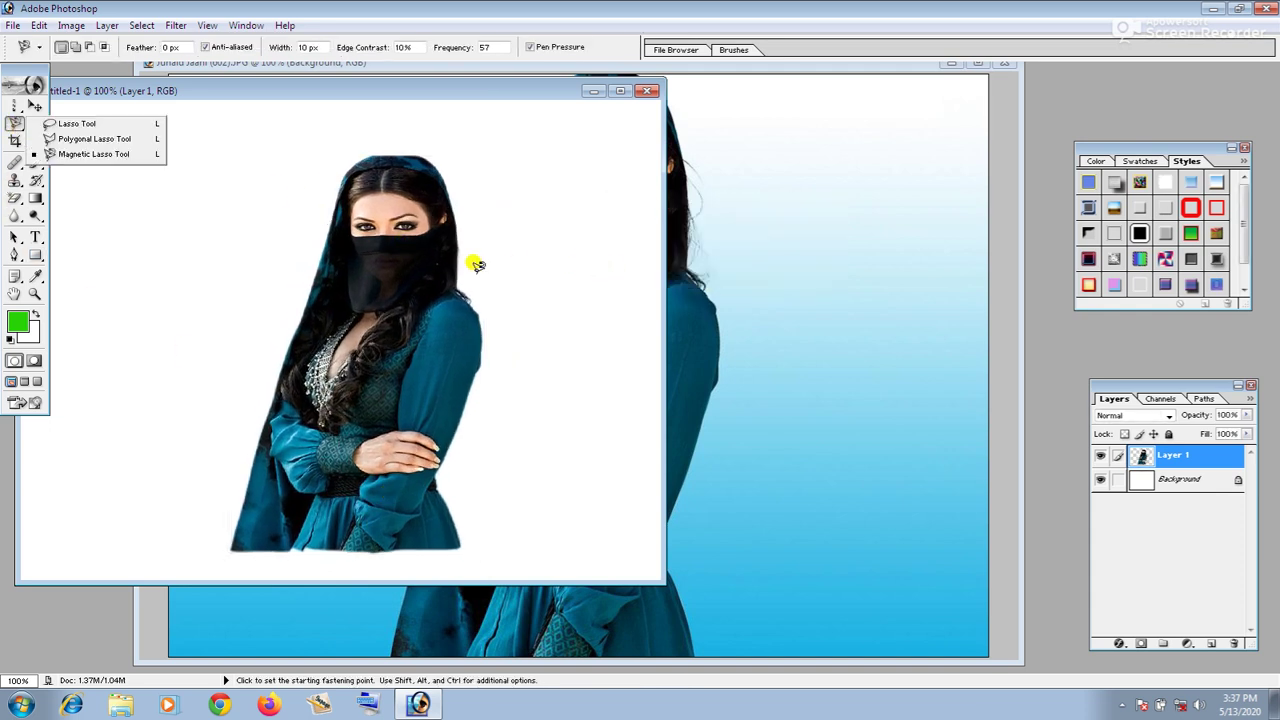
- Close the new 800 x 600 document without saving and deselect the woman in the portrait document
mouse_move(303, 88)
left_mouse_down()
mouse_move(521, 77)
mouse_move(624, 138)
left_mouse_up()
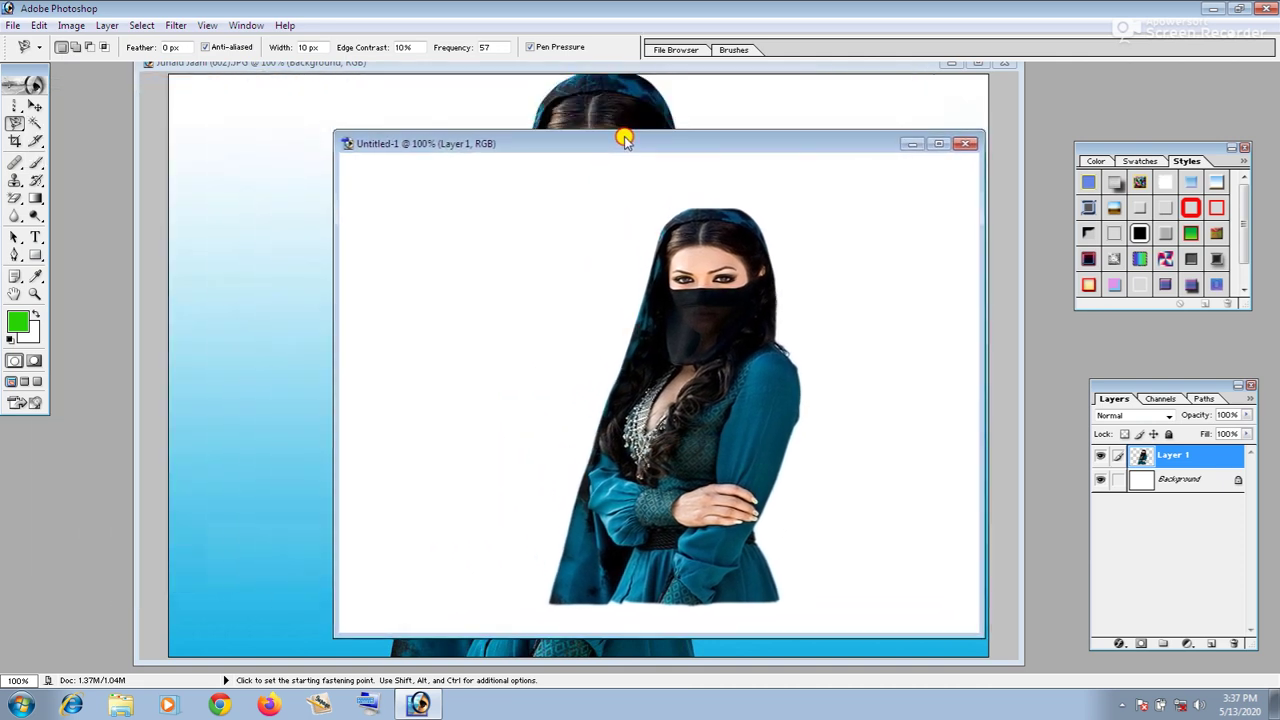
left_click(965, 143)
left_click(640, 270)
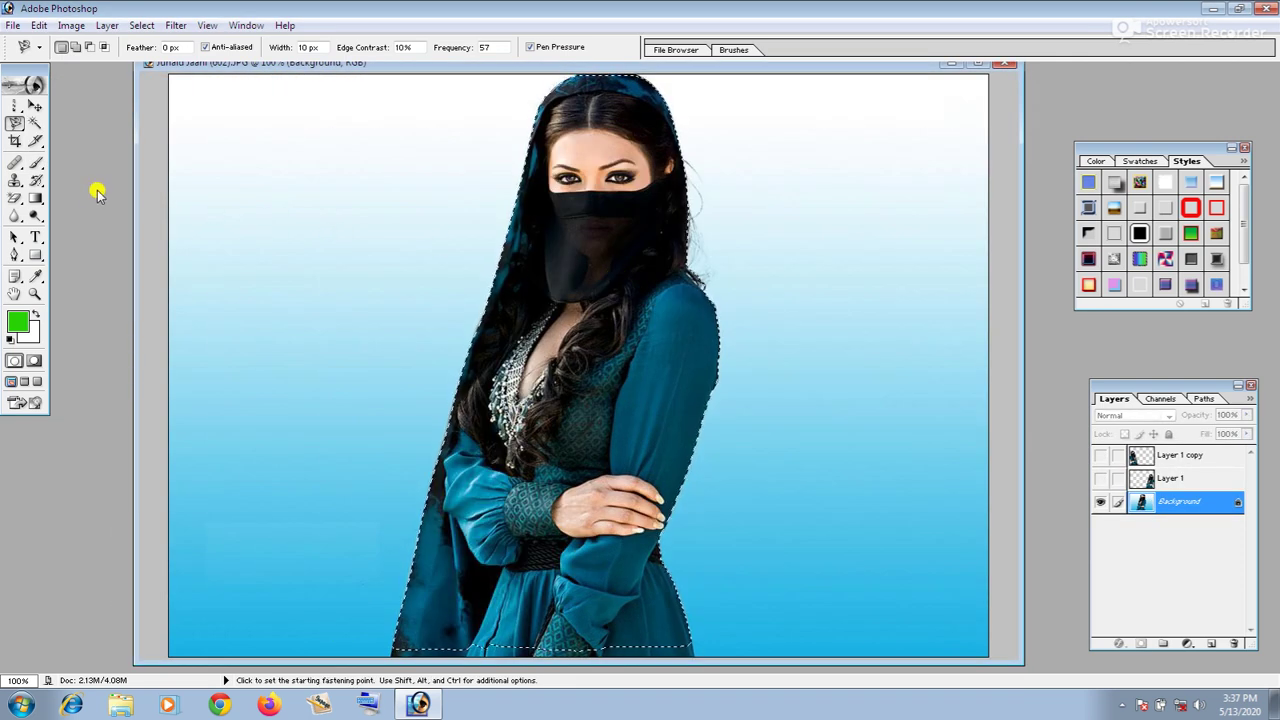
key("ctrl+d")
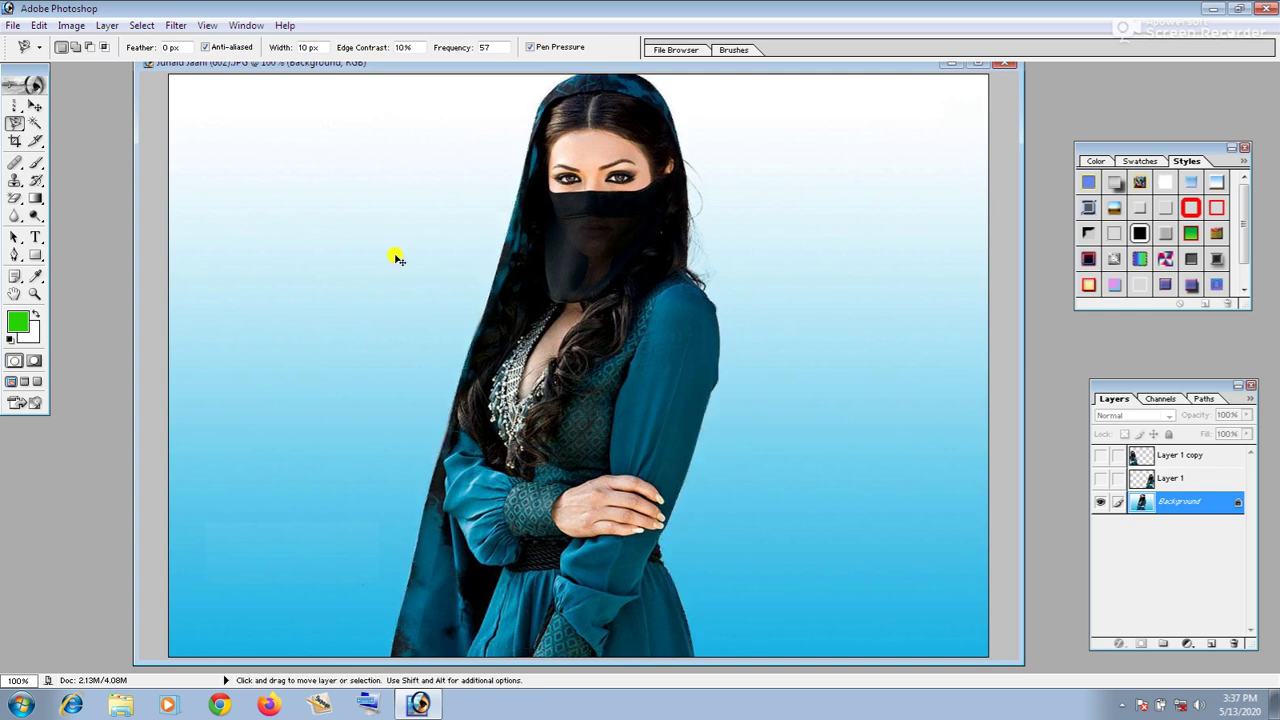
- Select the entire white-to-blue background on both sides of the woman with the Magic Wand in add-to-selection mode at tolerance 32
left_click(35, 126)
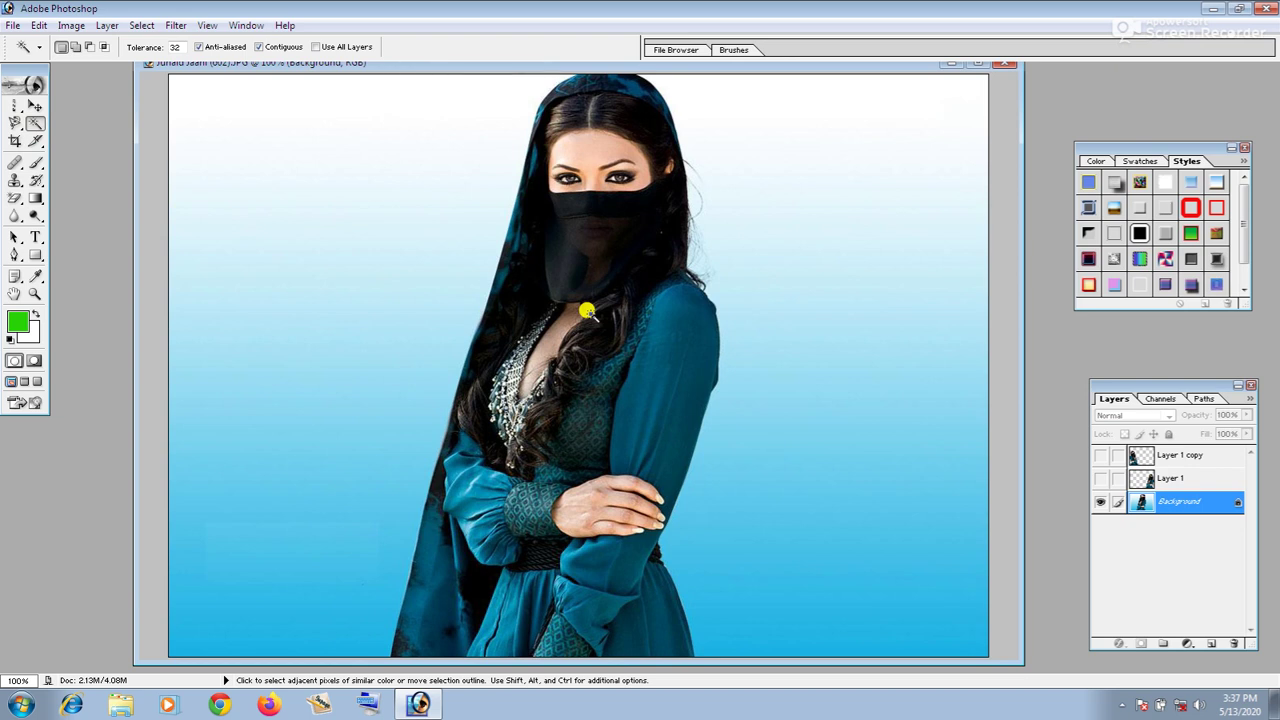
left_click(317, 600)
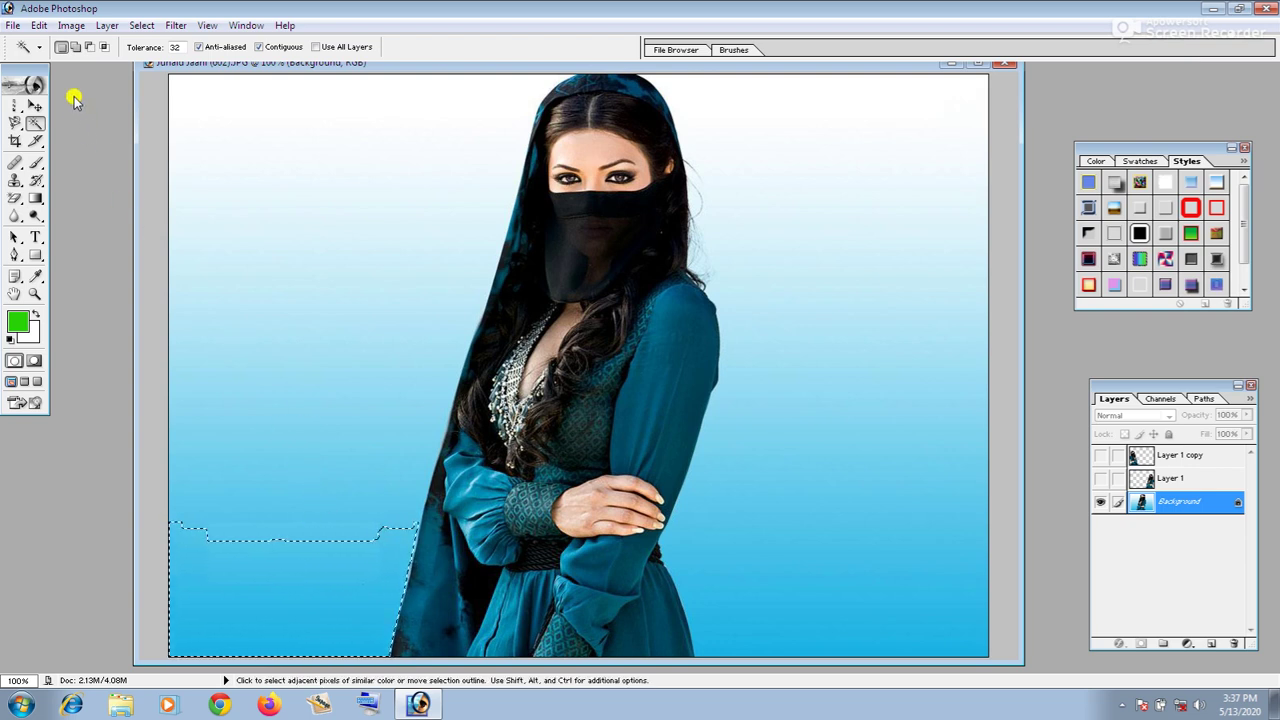
left_click(76, 47)
left_click(280, 505)
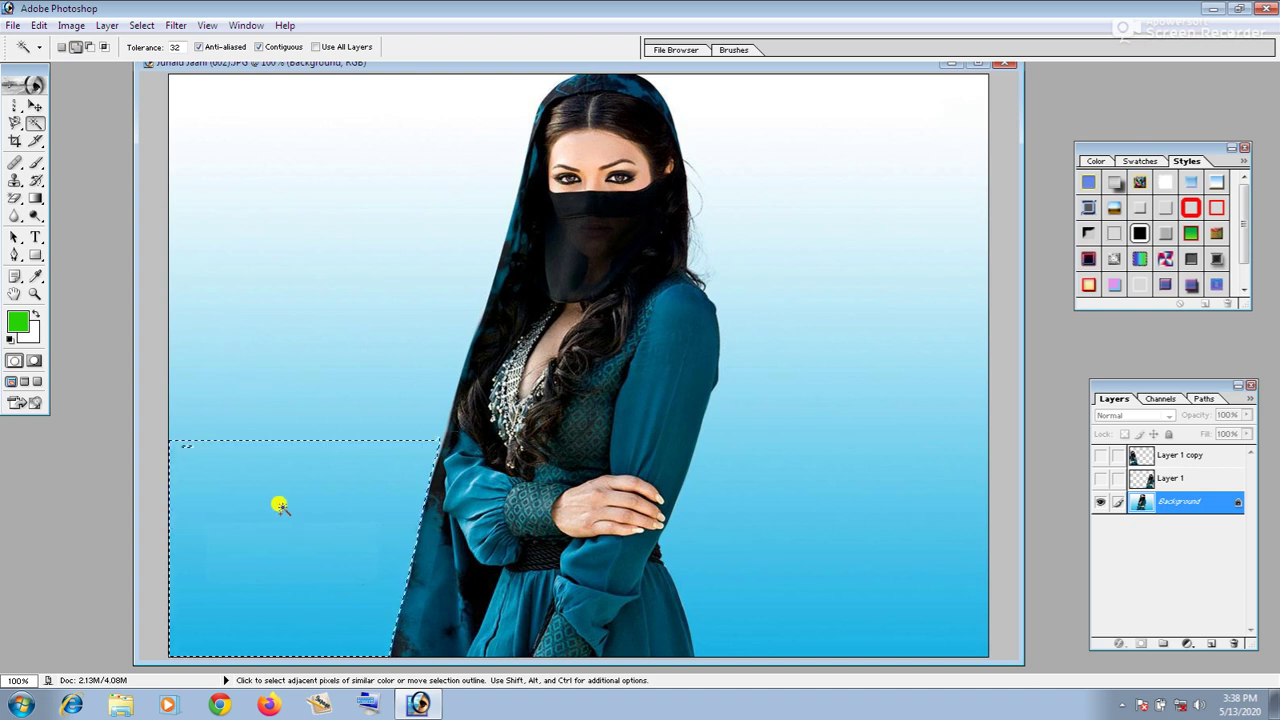
left_click(264, 397)
left_click(251, 312)
left_click(252, 206)
left_click(809, 98)
left_click(853, 286)
left_click(850, 410)
left_click(833, 537)
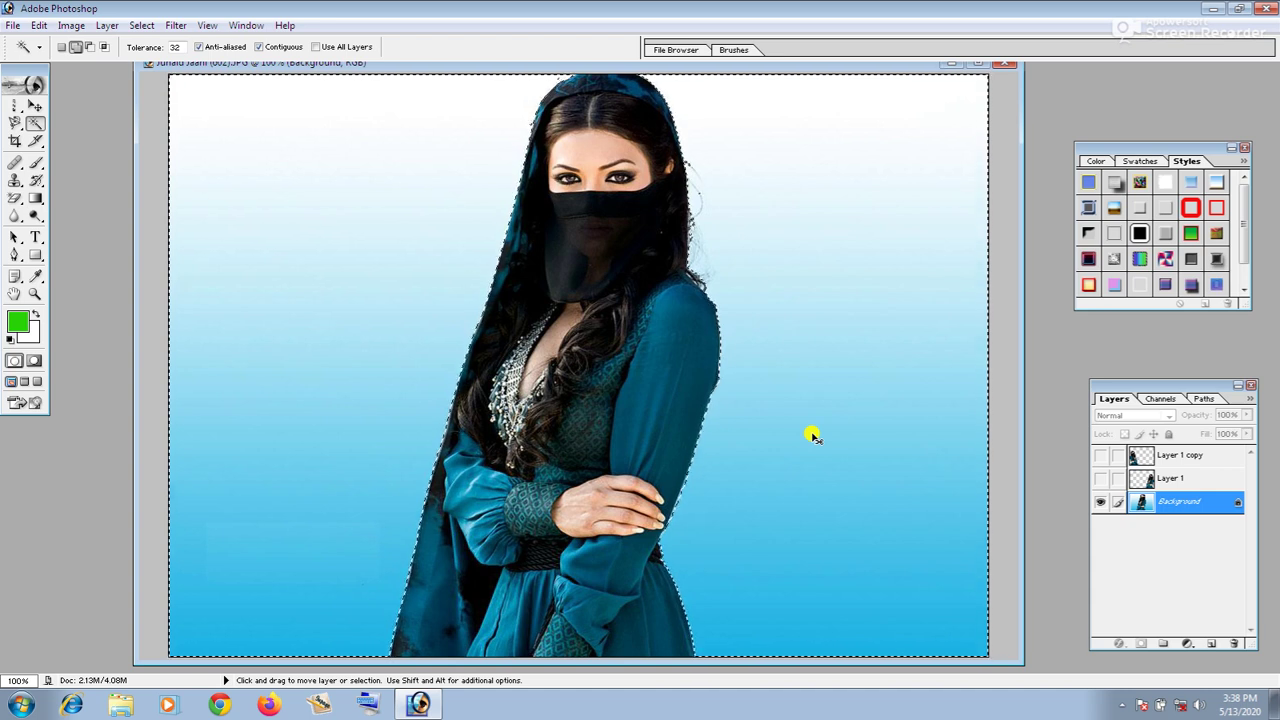
- Open Curves for the selected background and adjust the Blue channel curve, ending with its point at input 122, output 122
key("ctrl+m")
left_click_drag(583, 227, 1007, 183)
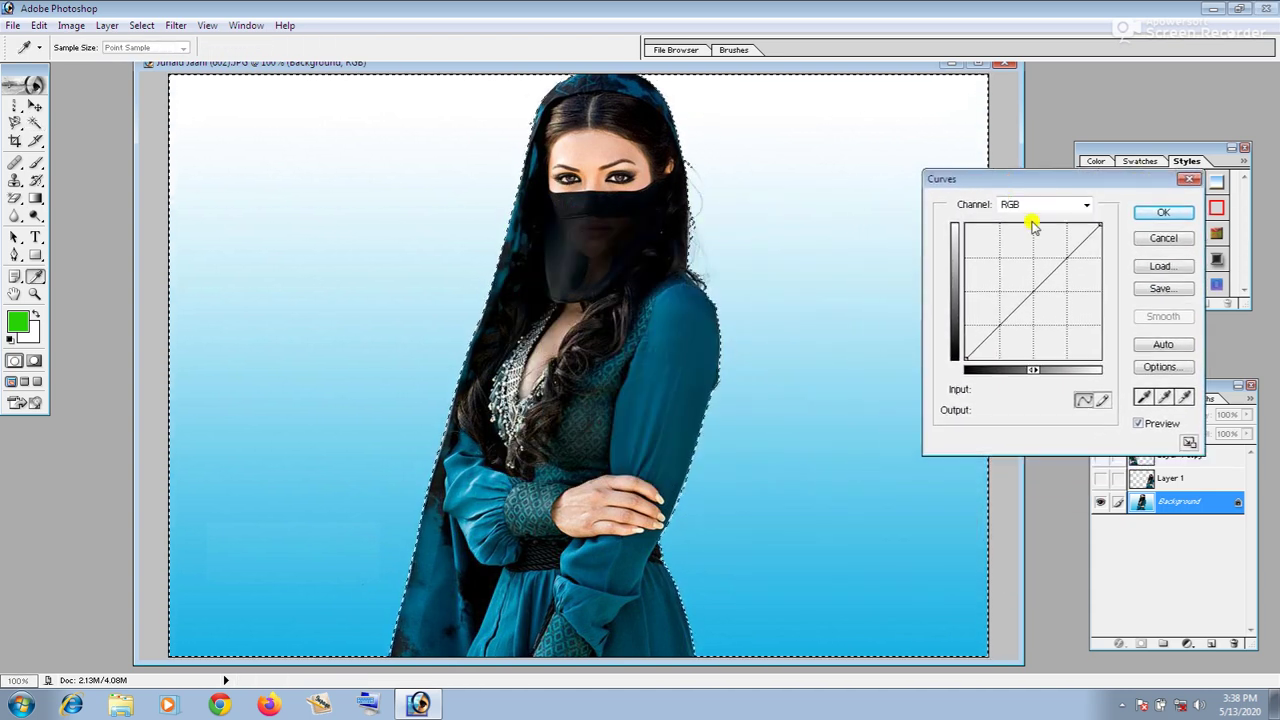
left_click(1086, 205)
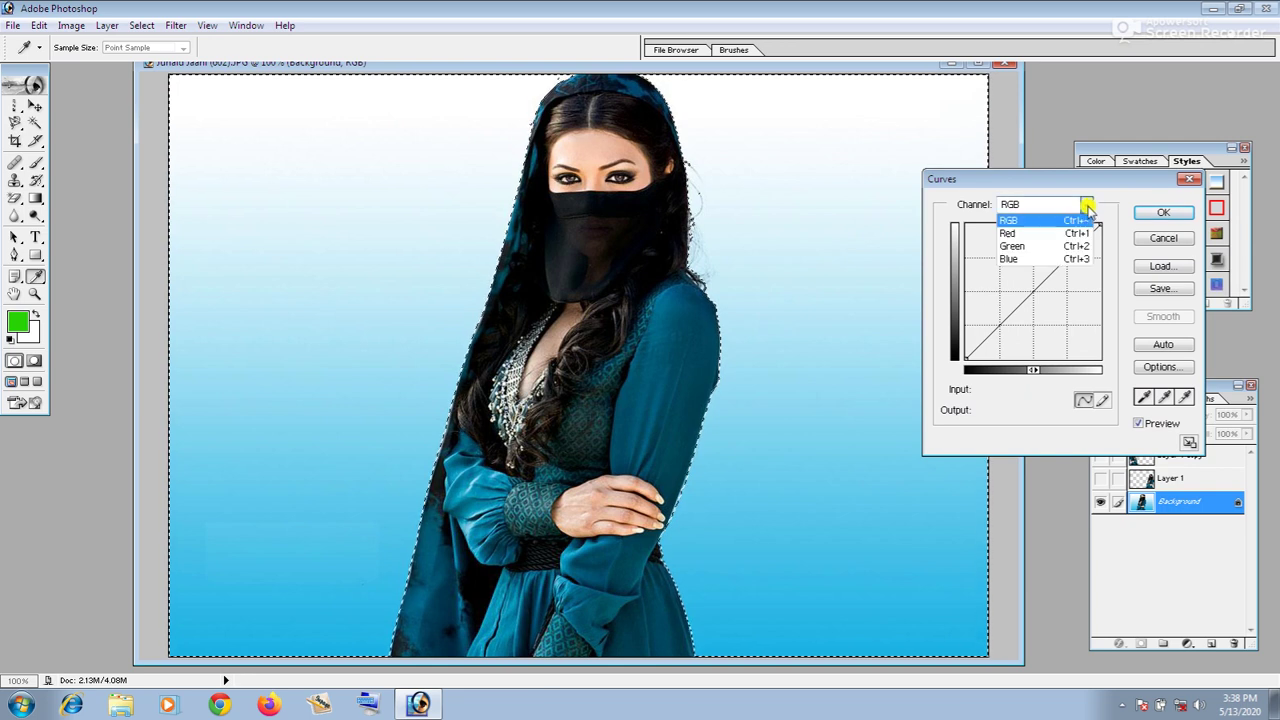
left_click(1036, 259)
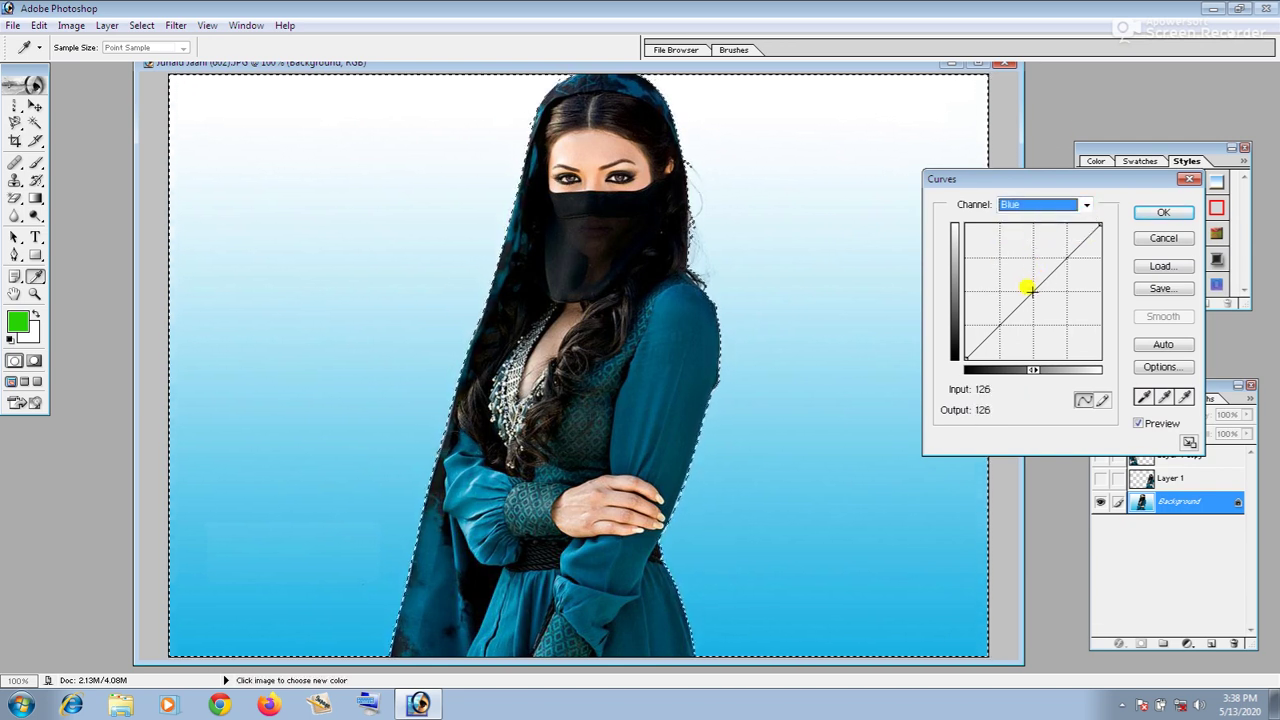
mouse_move(1023, 286)
left_mouse_down()
mouse_move(979, 255)
mouse_move(1090, 346)
mouse_move(1023, 289)
left_mouse_up()
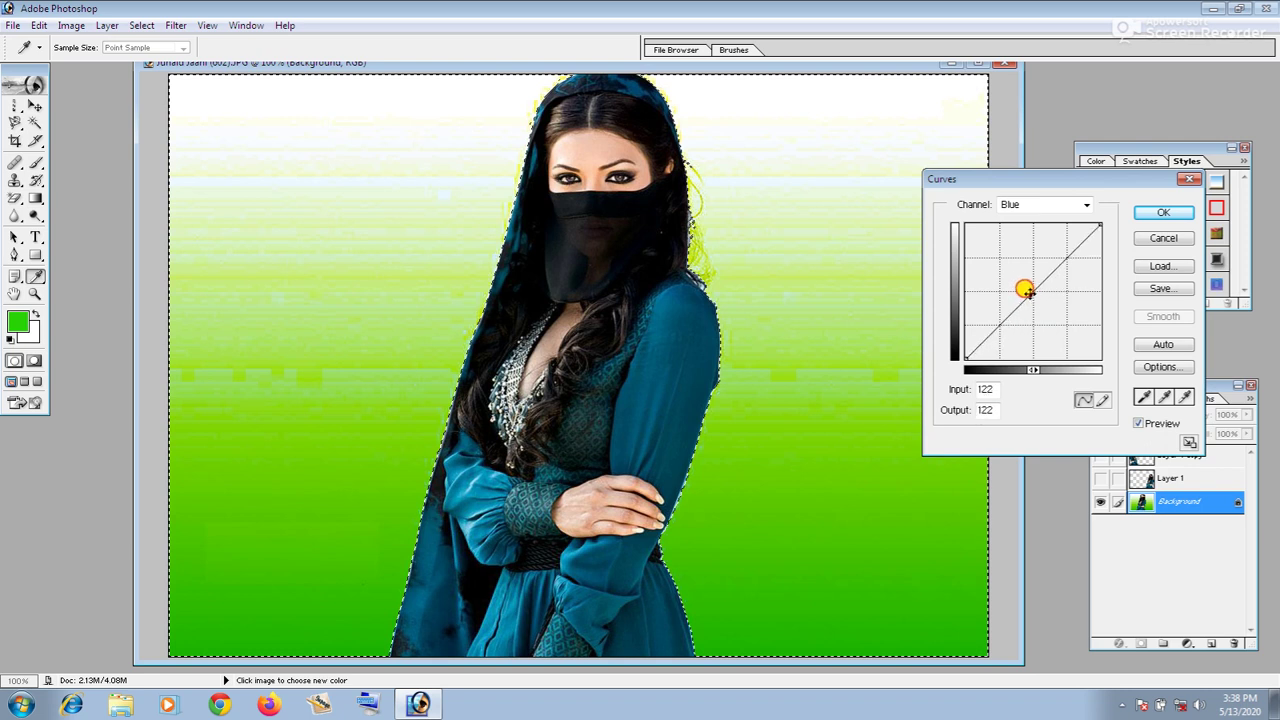
- Turn the background pink by moving the Red channel curve point to input 14, output 220, apply the Curves adjustment and deselect
left_click(1086, 204)
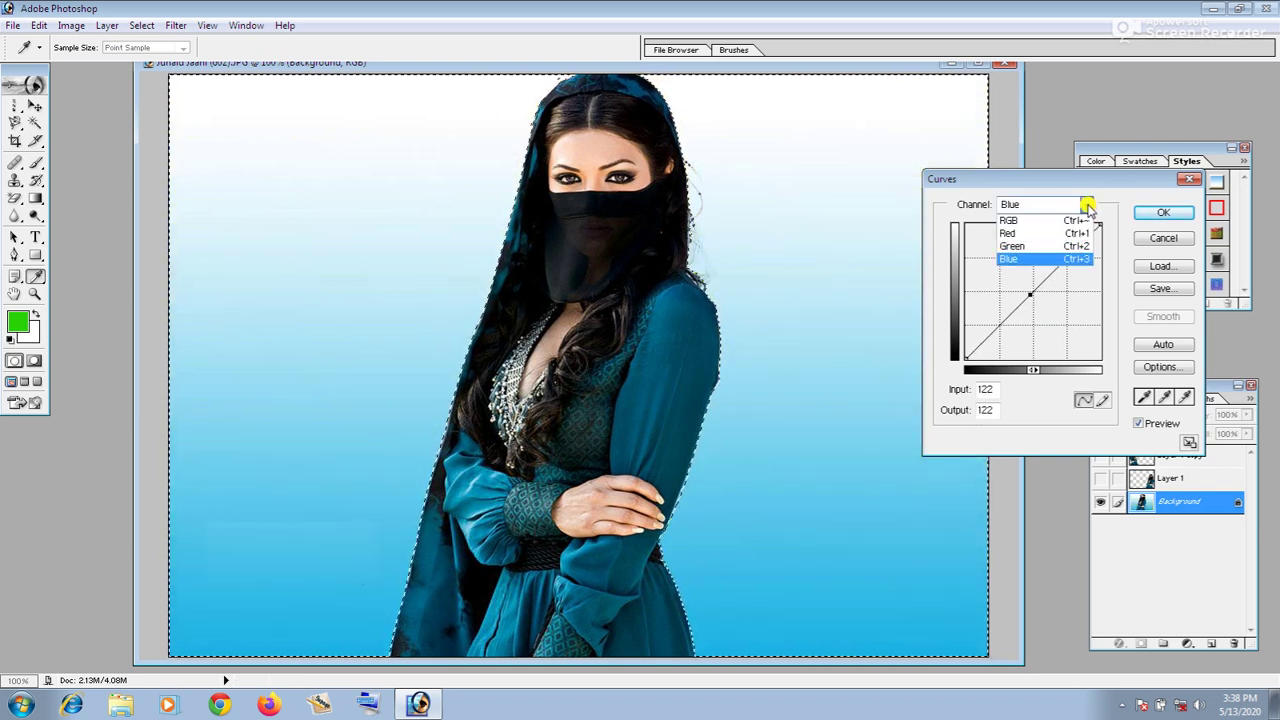
left_click(1040, 236)
left_click_drag(1032, 288, 972, 241)
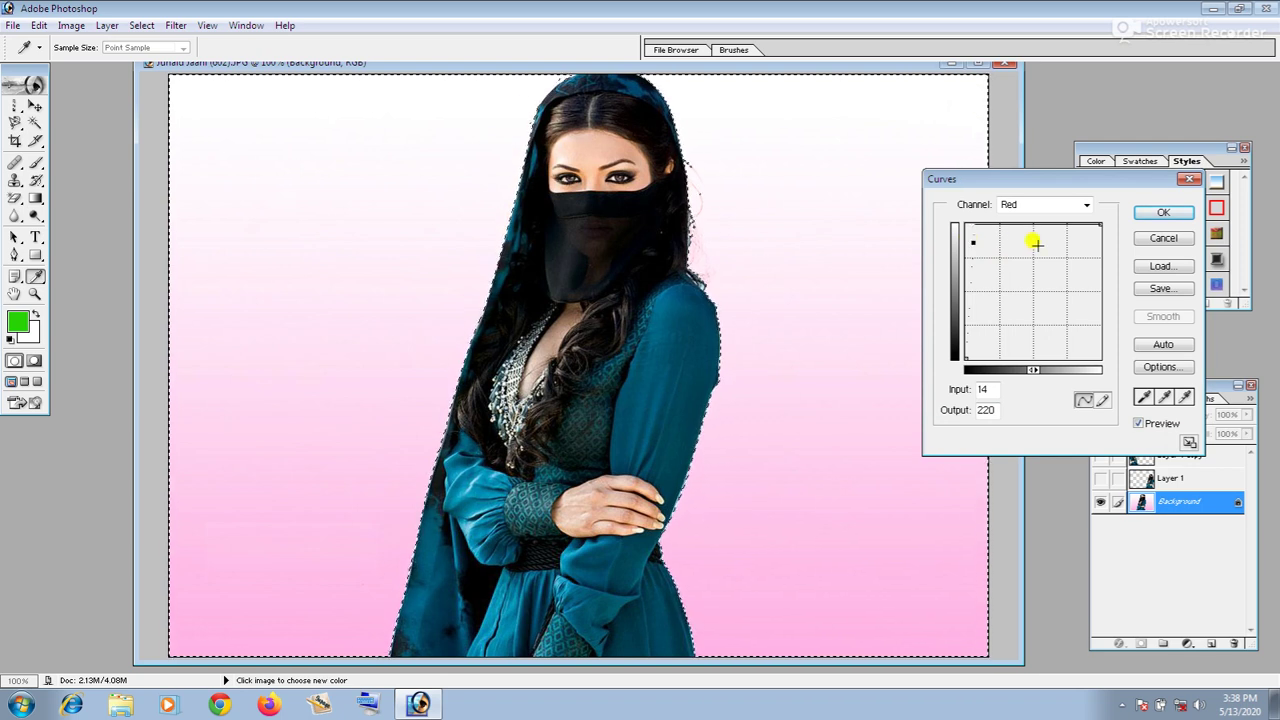
left_click(1160, 213)
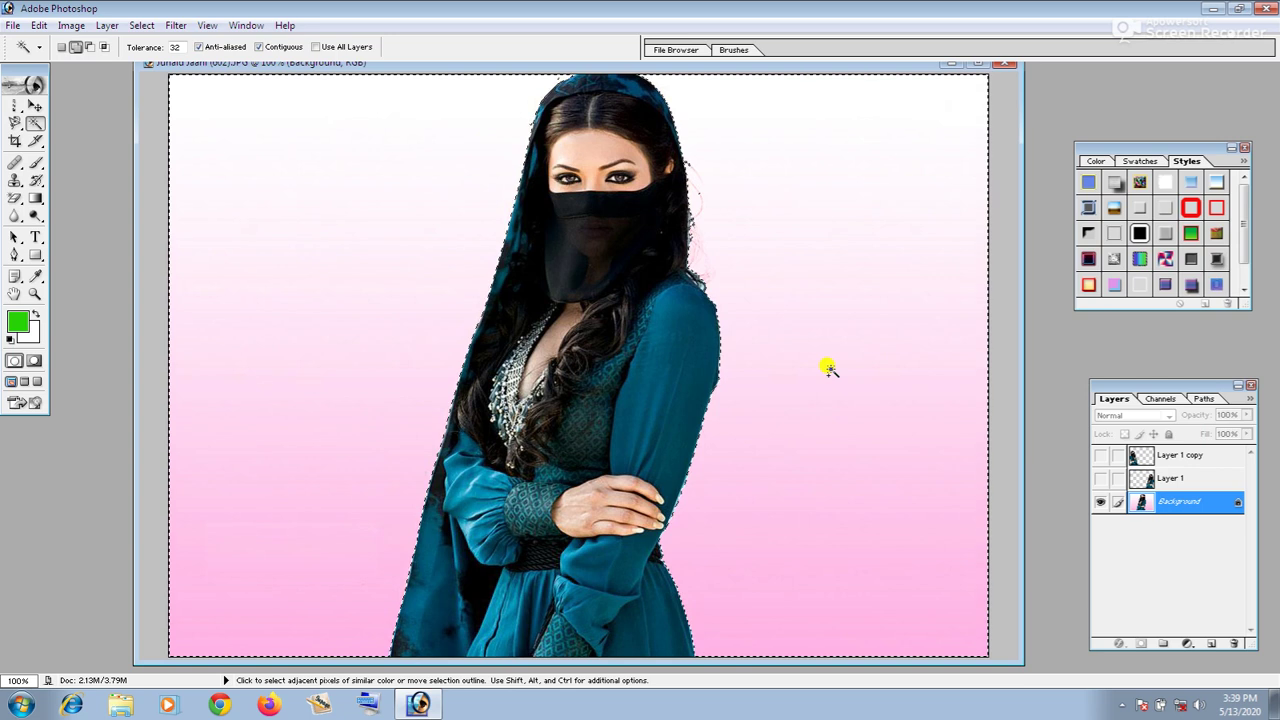
key("ctrl+d")
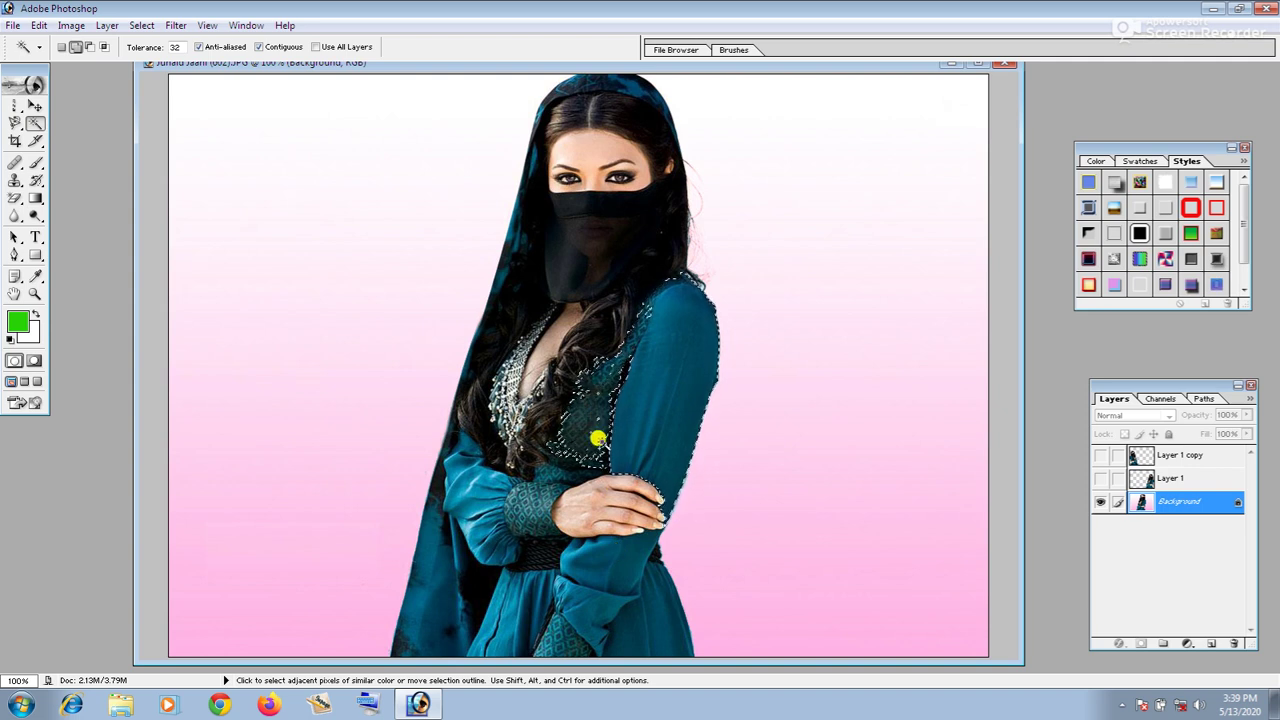
- Build up a Magic Wand selection of the woman's teal dress, sleeves, headscarf and veil, adding areas at tolerance 32
left_click(603, 587)
left_click(535, 590)
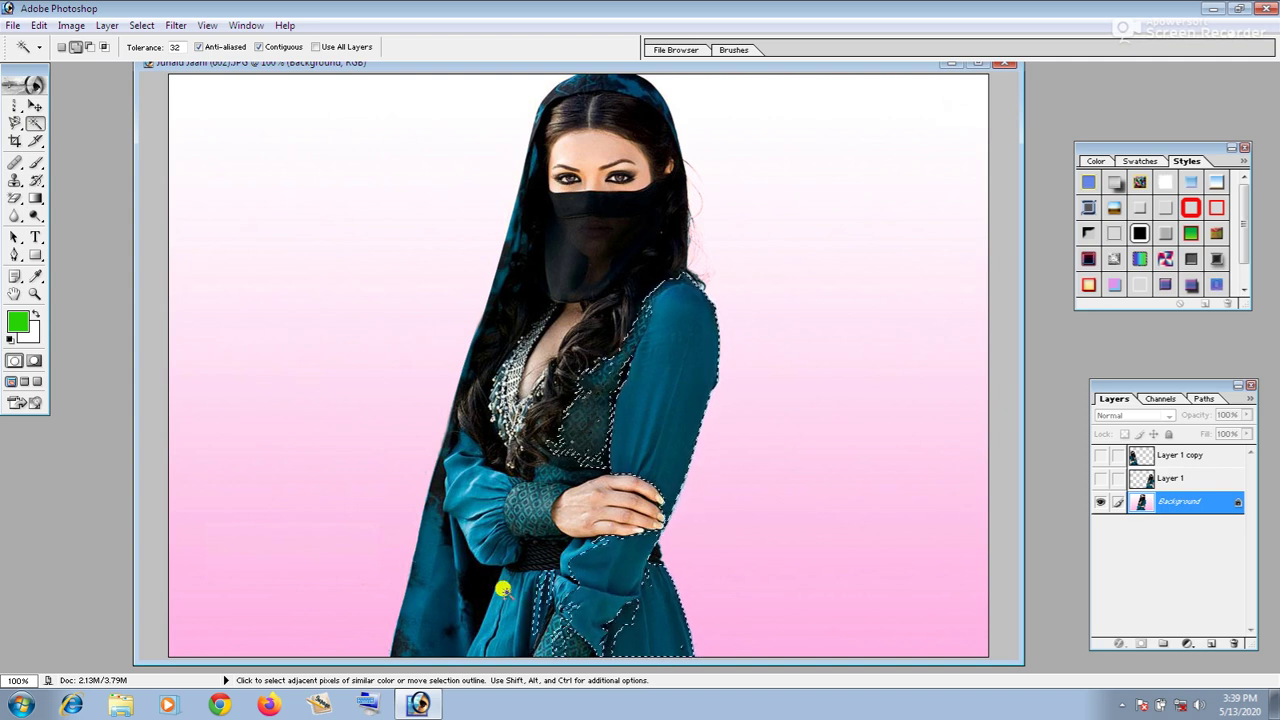
left_click(489, 614)
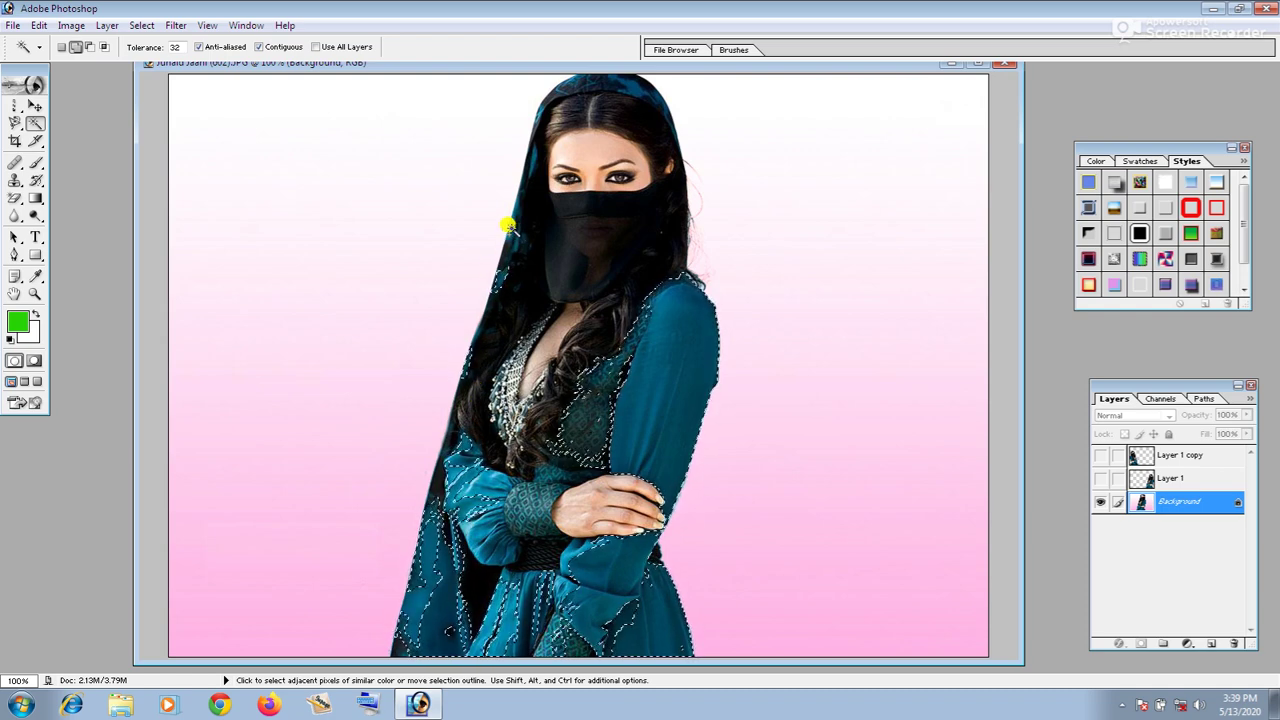
left_click(628, 83)
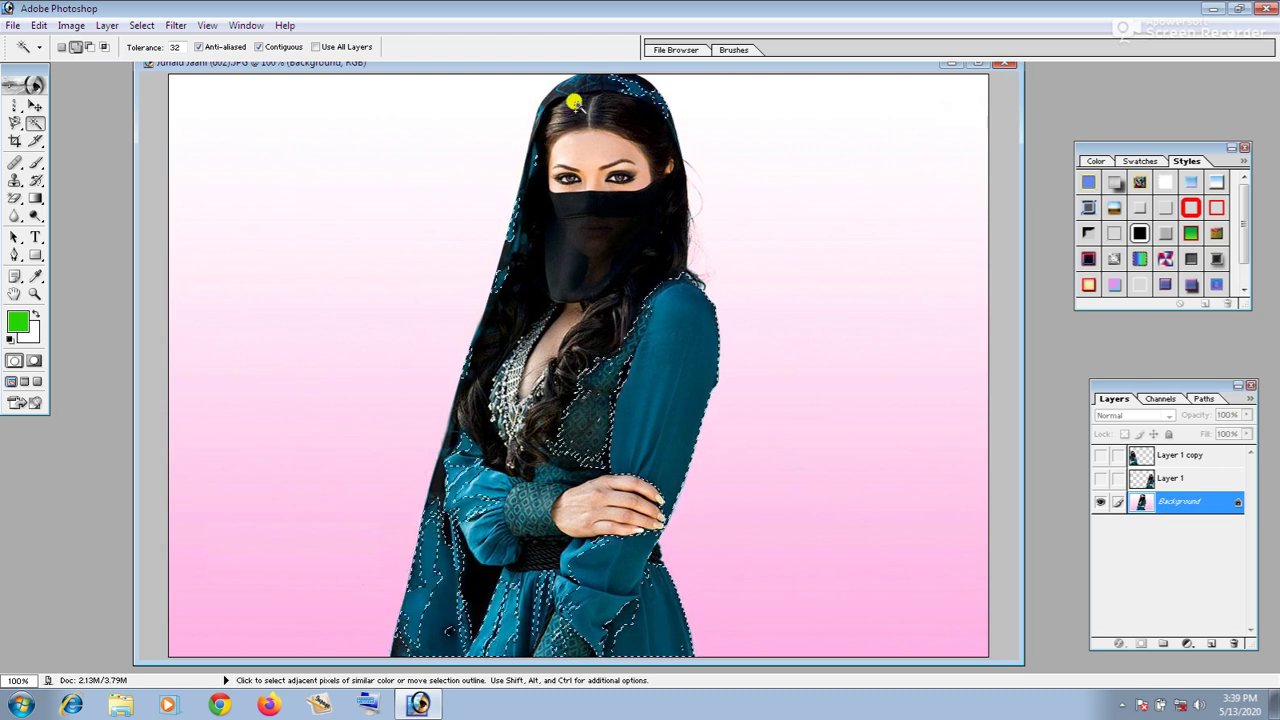
left_click(539, 125)
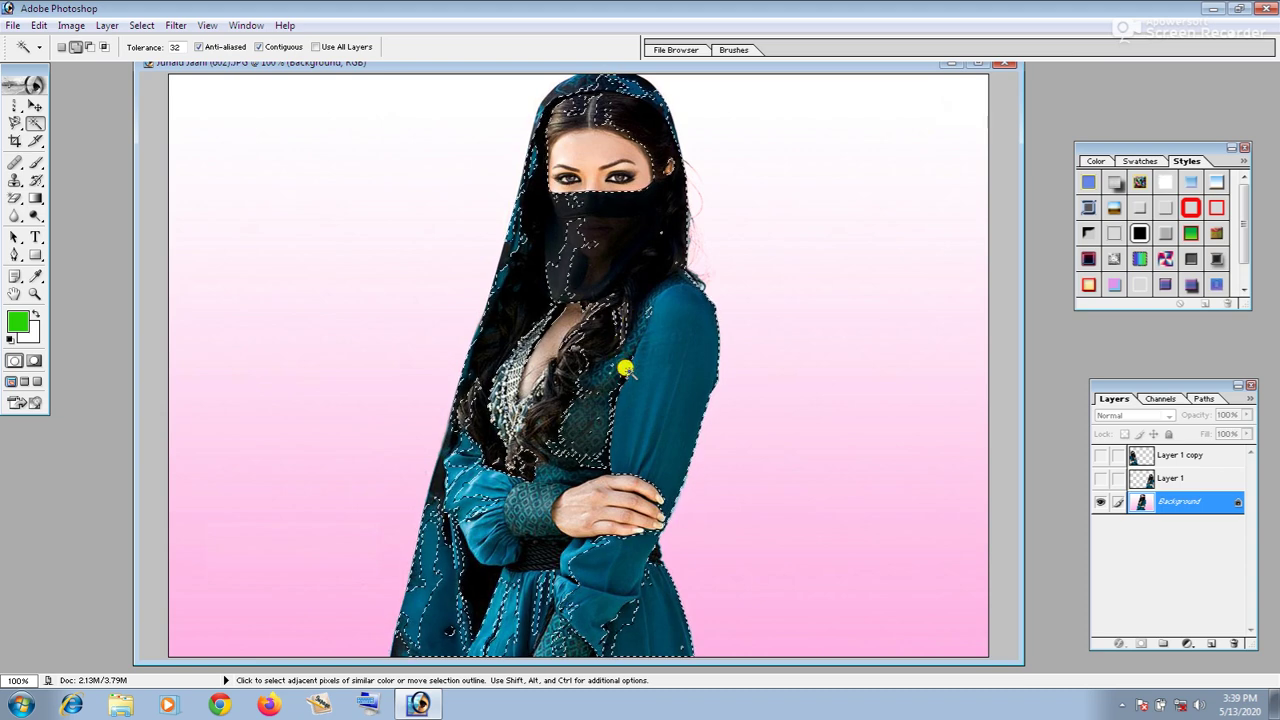
left_click(591, 454)
left_click(525, 510)
left_click(516, 506)
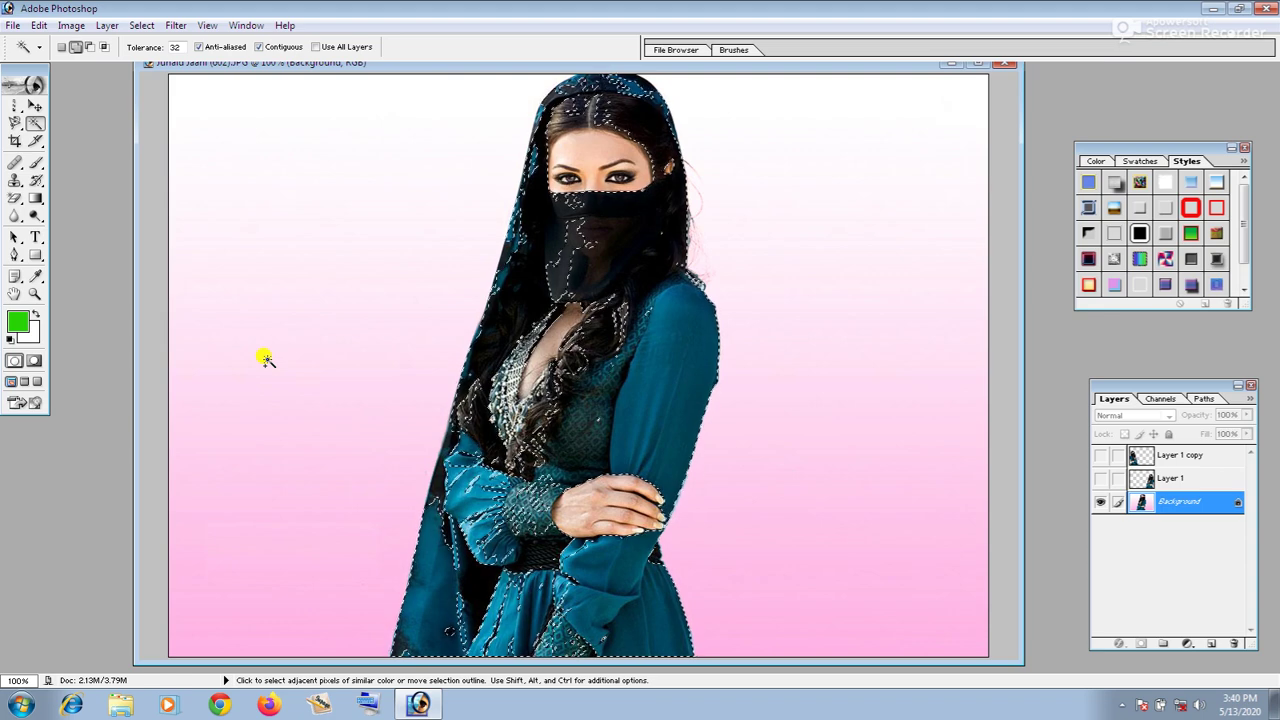
- Recolour the selected clothing green with Color Balance midtone levels +1, +100, 0, apply the adjustment and deselect
key("ctrl")
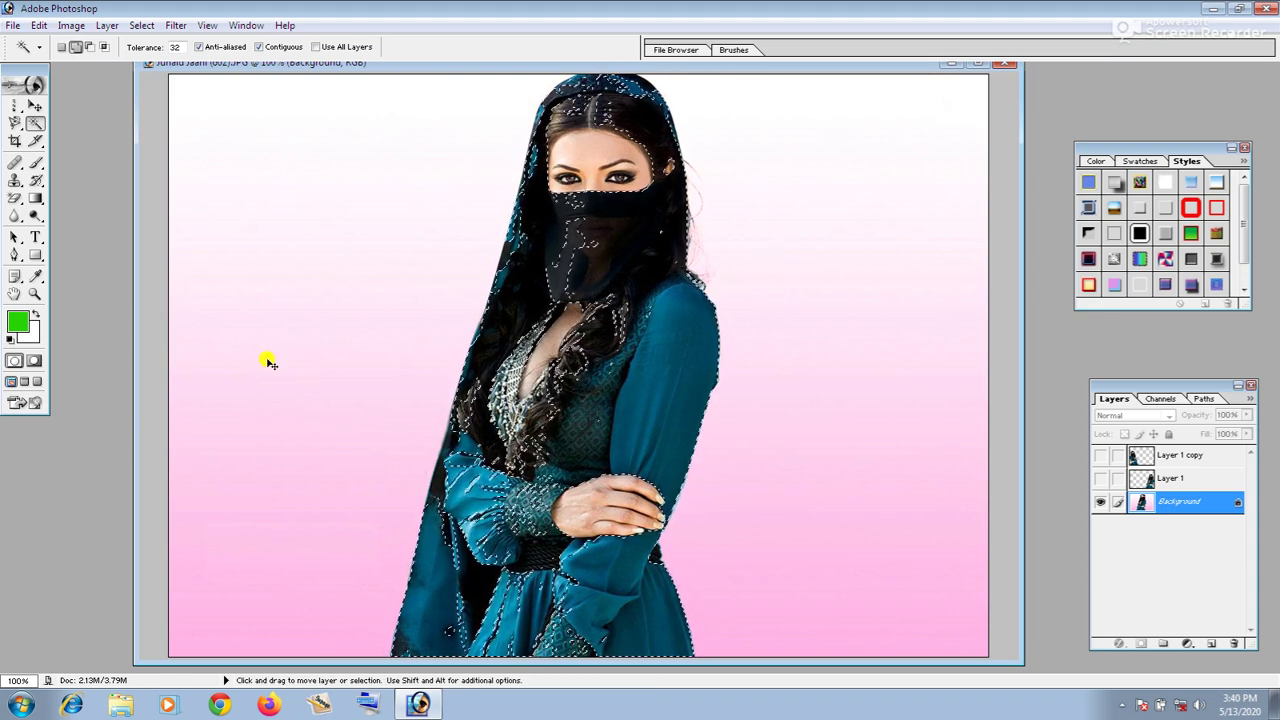
key("ctrl+b")
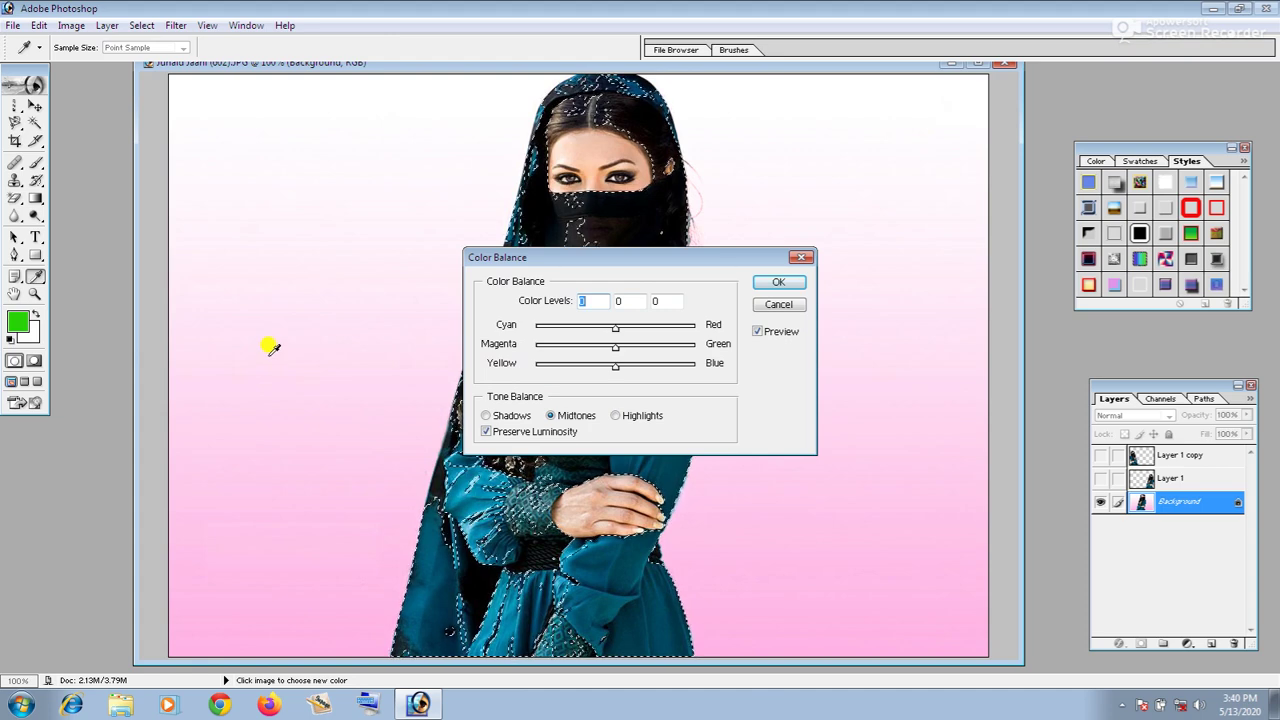
left_click_drag(566, 264, 789, 166)
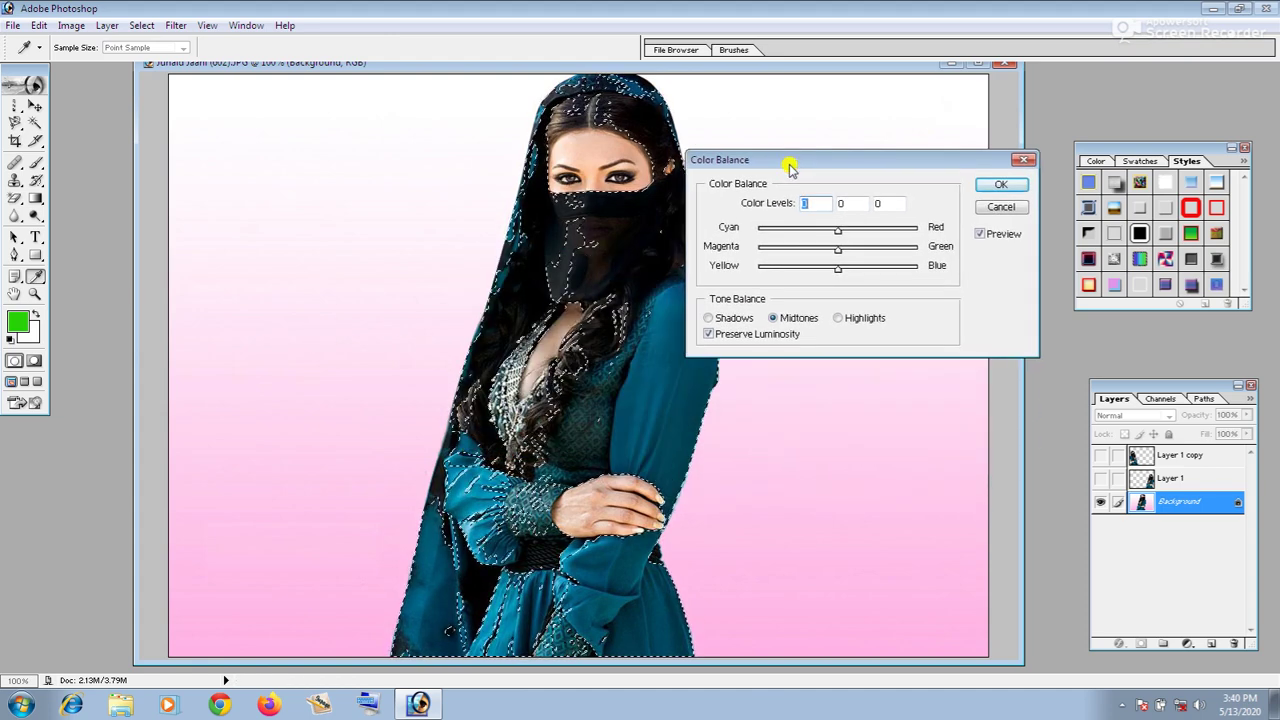
left_click_drag(840, 232, 918, 253)
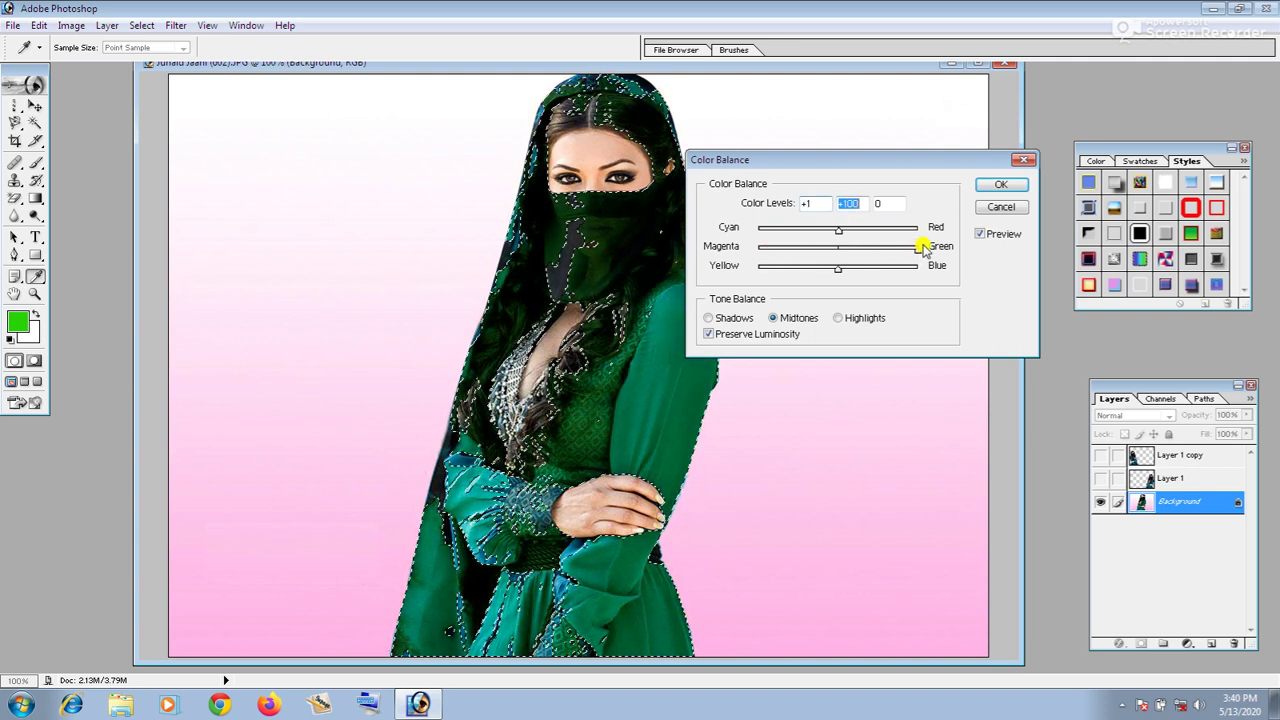
left_click(1000, 184)
key("w")
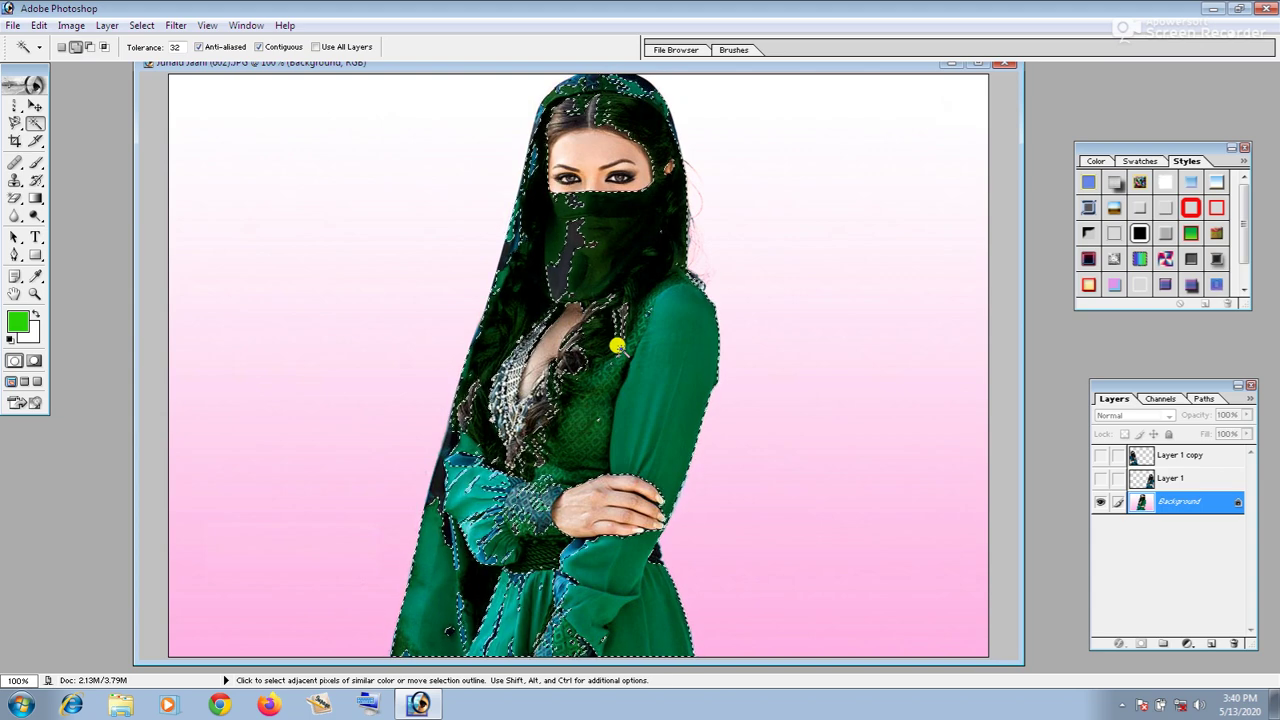
key("ctrl+d")
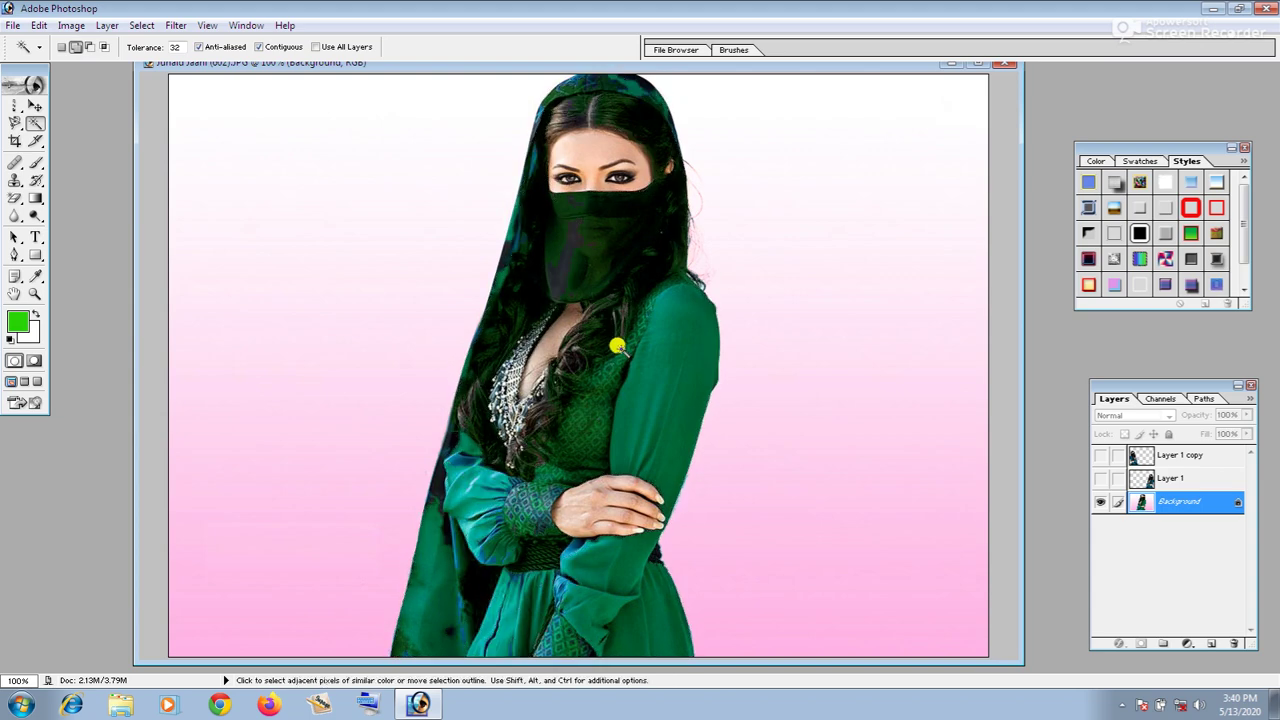